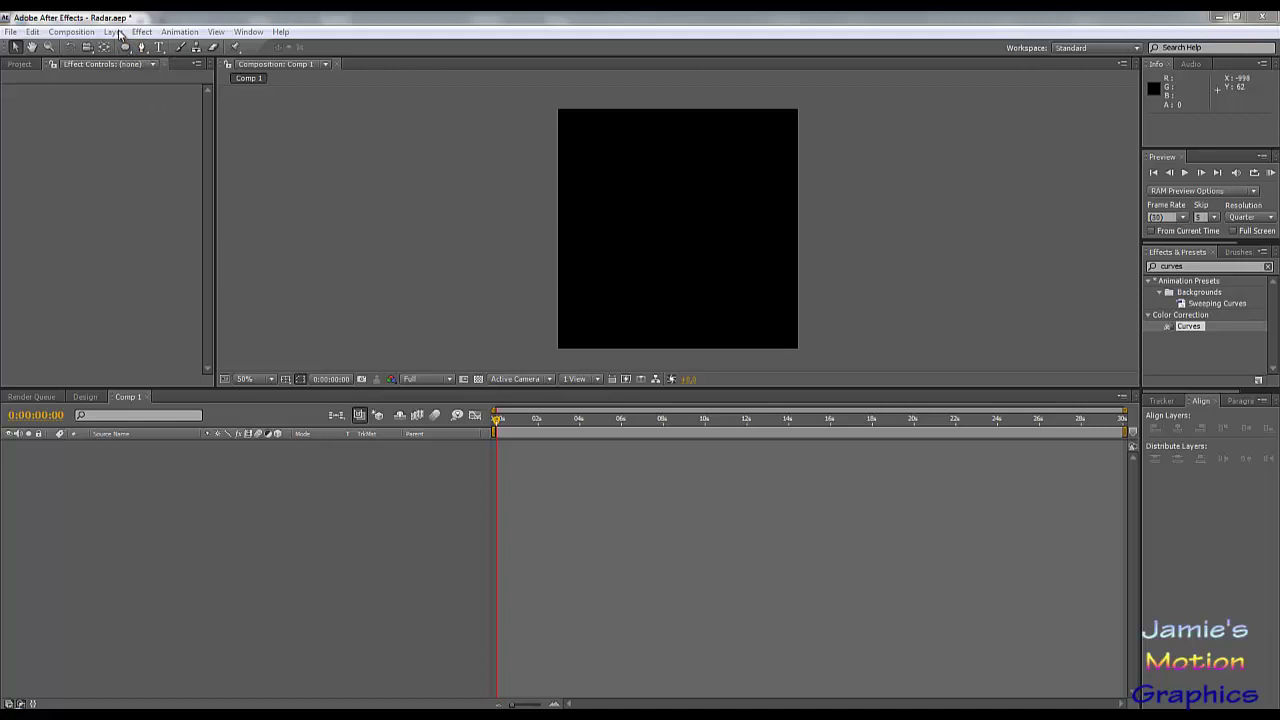
Create a gray 720 x 720 px solid layer in the composition
left_click(113, 34)
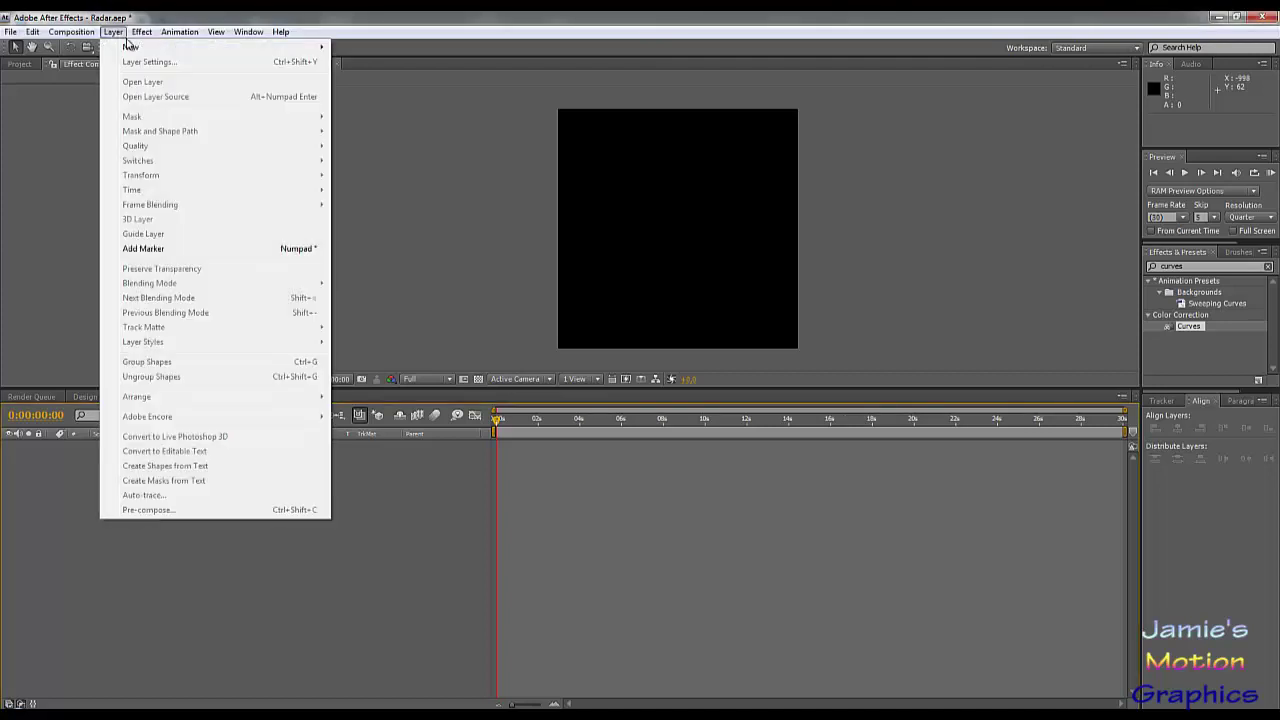
mouse_move(86, 37)
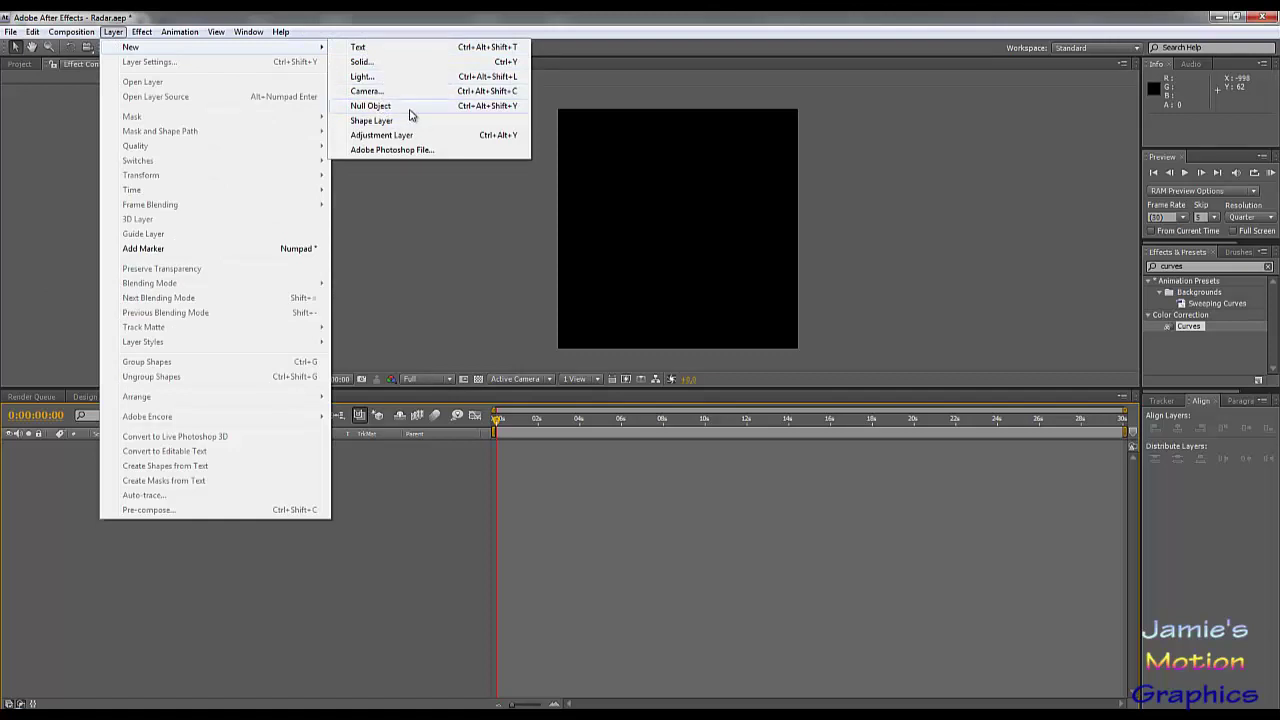
left_click(383, 63)
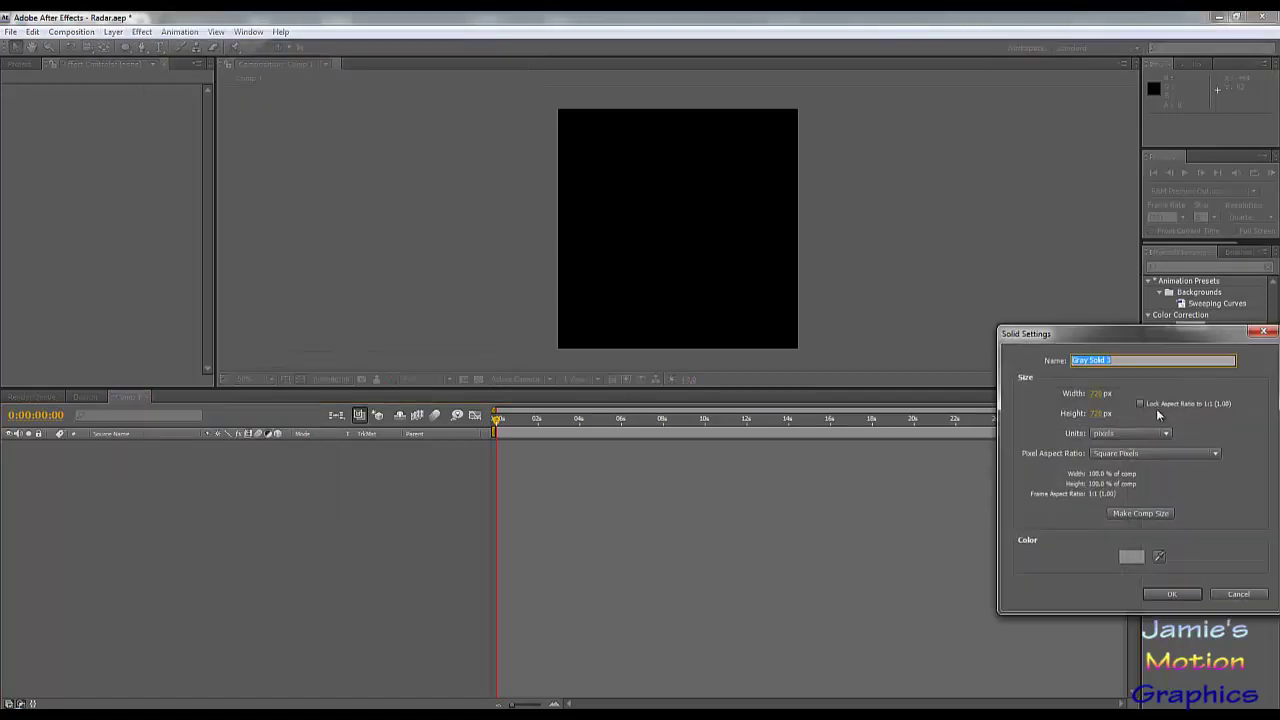
left_click(1174, 594)
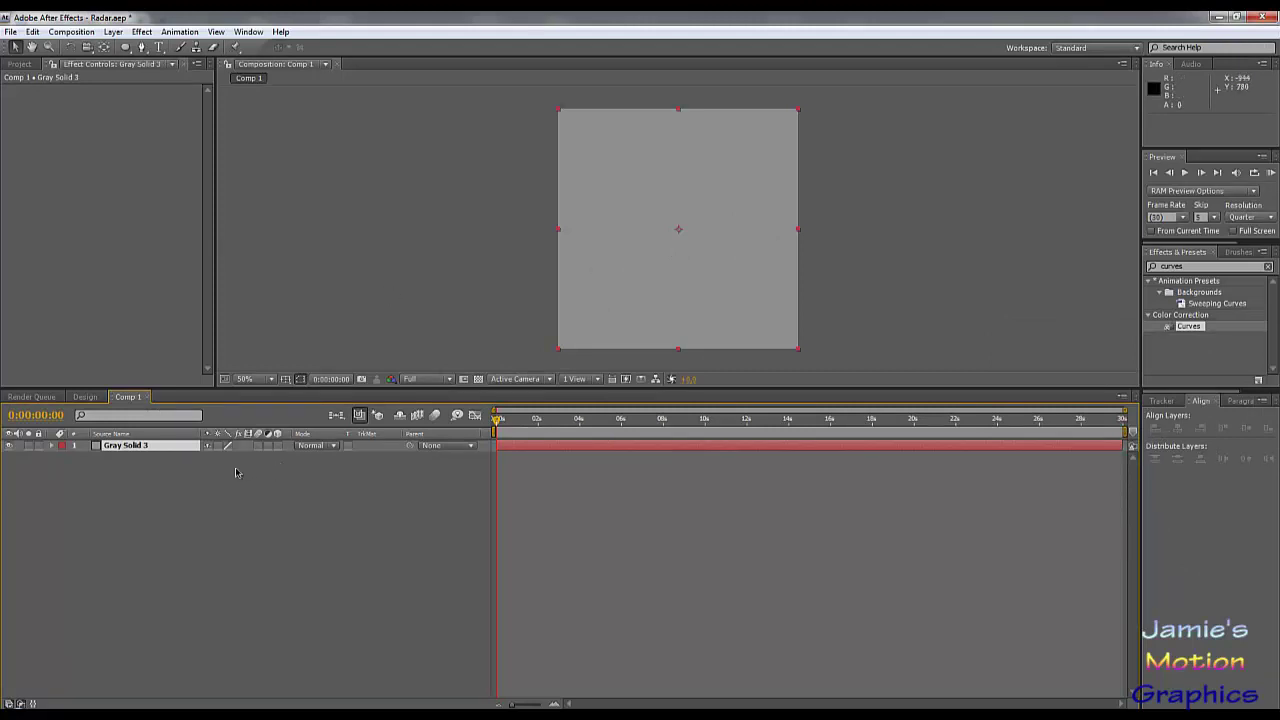
left_click(147, 519)
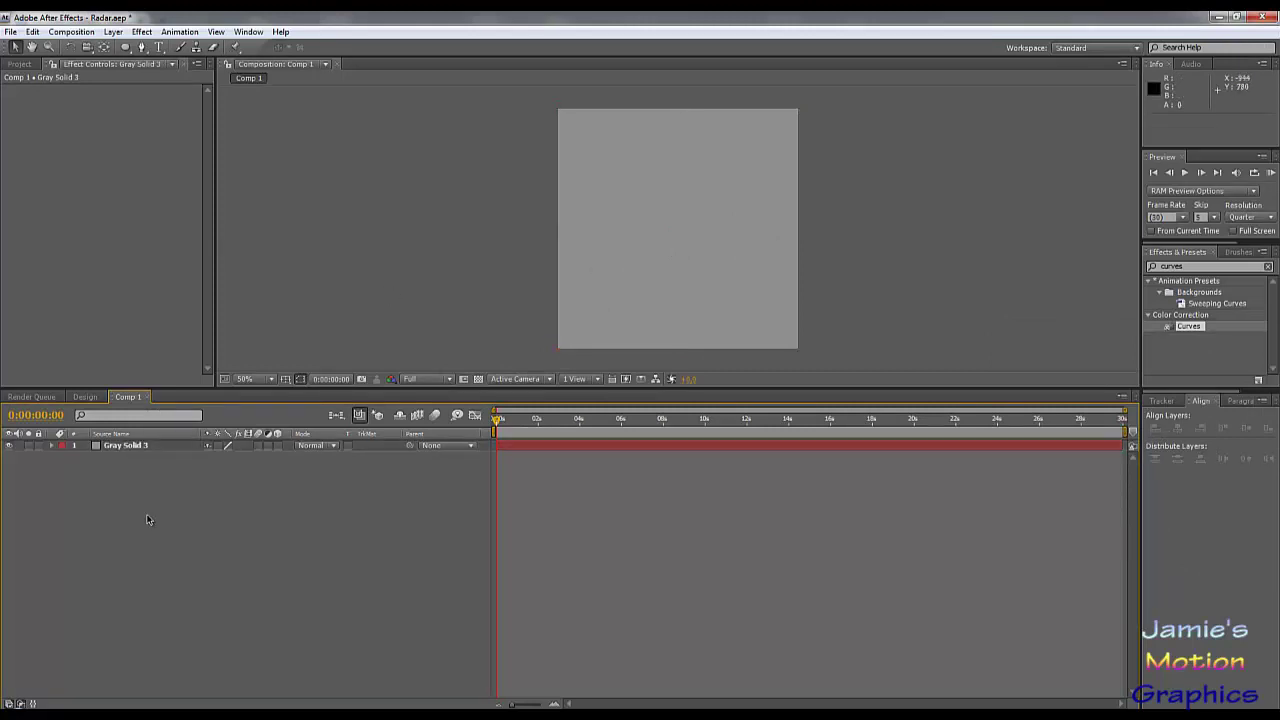
Add a full-size elliptical mask to the gray solid and duplicate that mask
left_click(118, 448)
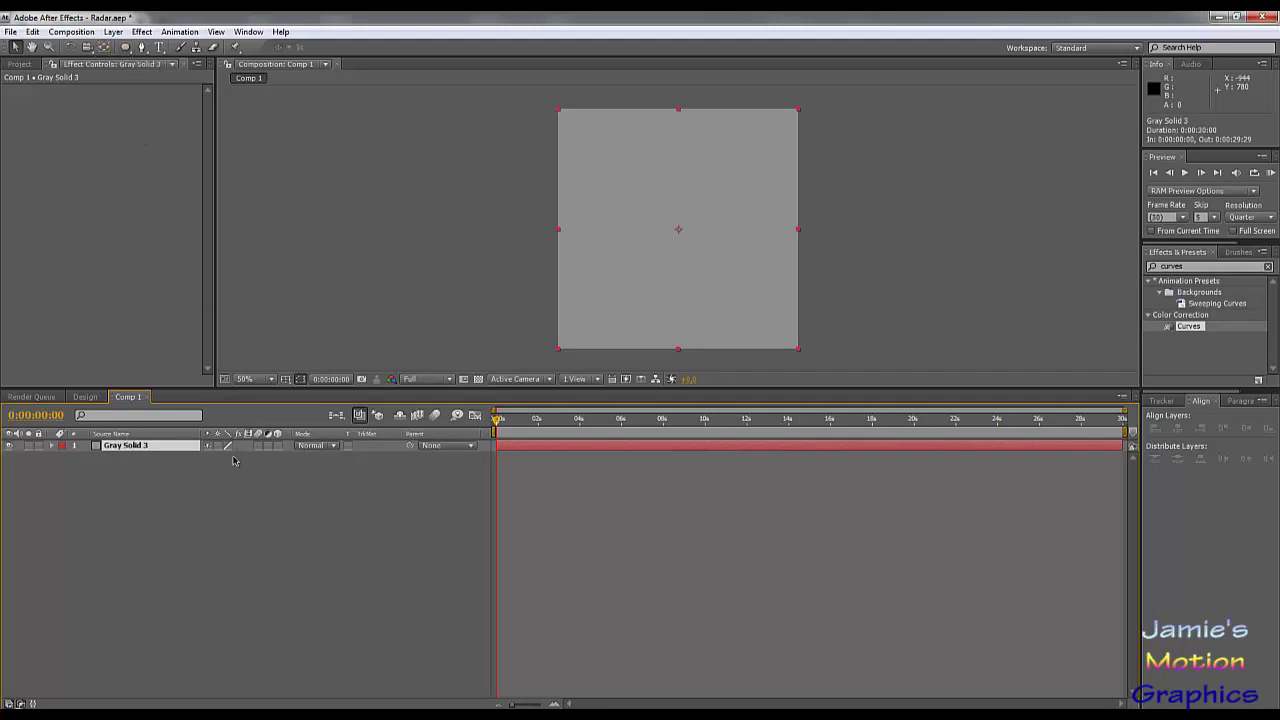
double_click(125, 48)
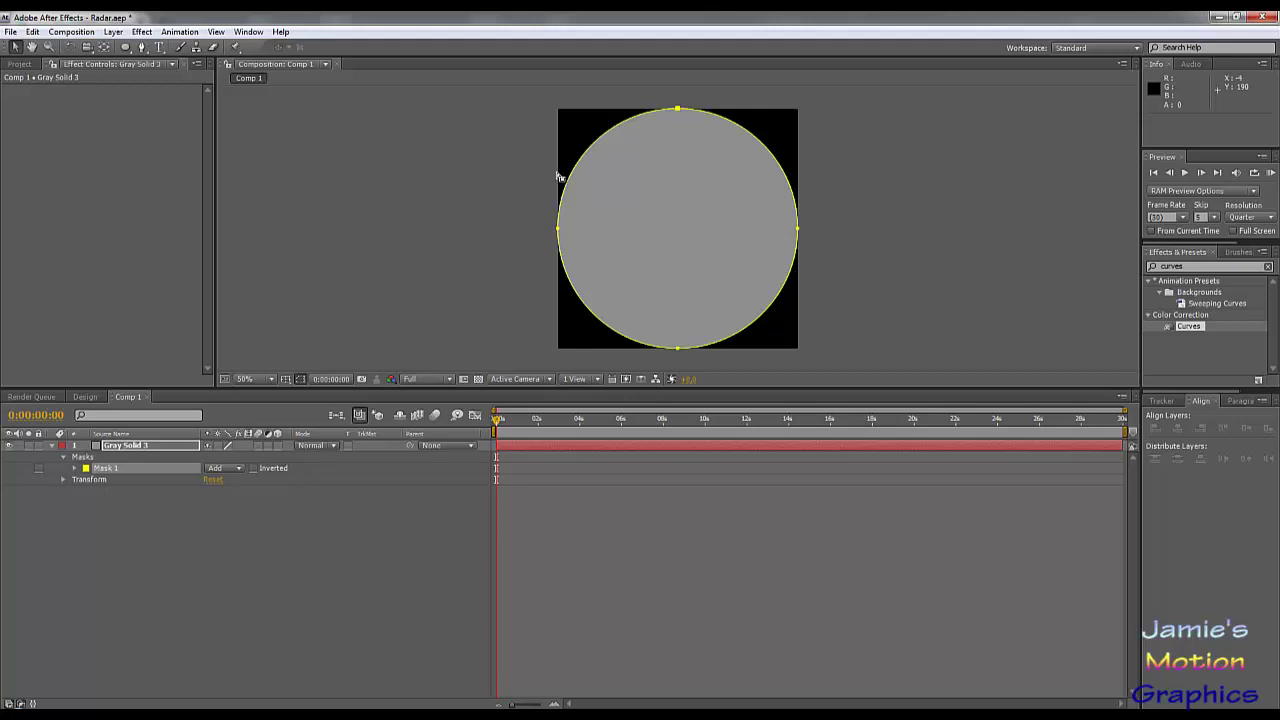
left_click(100, 472)
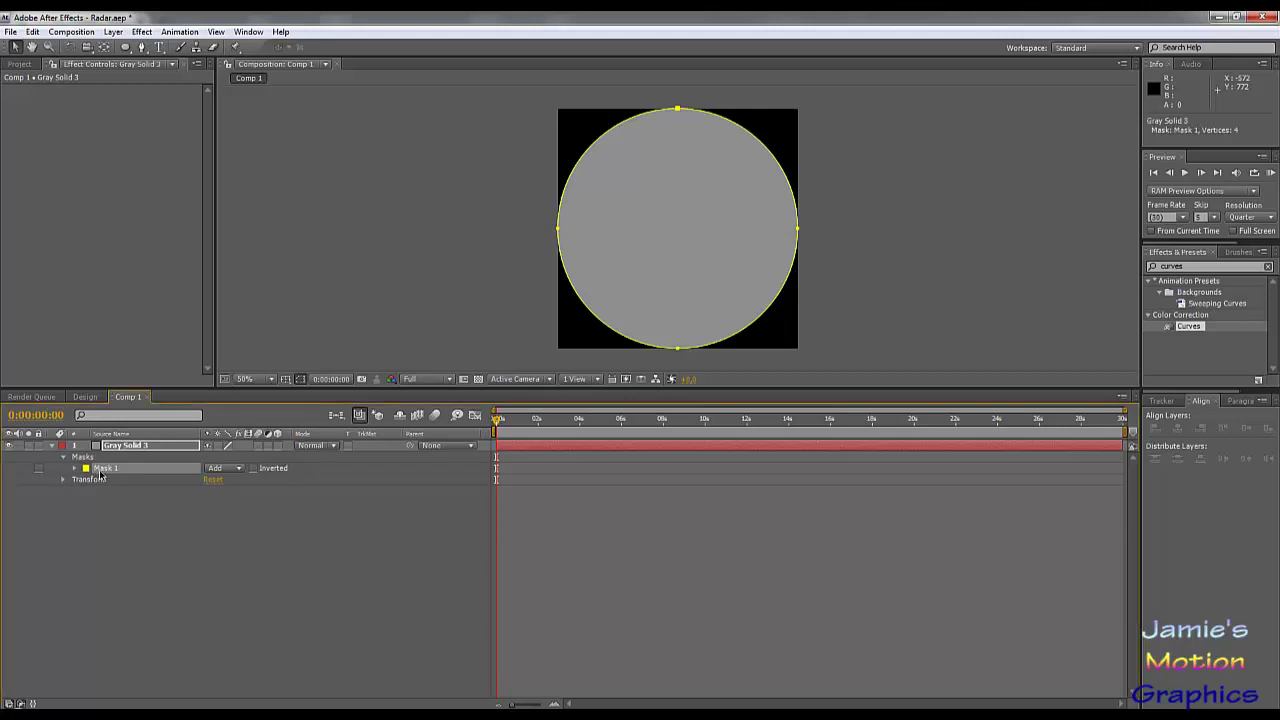
key("ctrl+d")
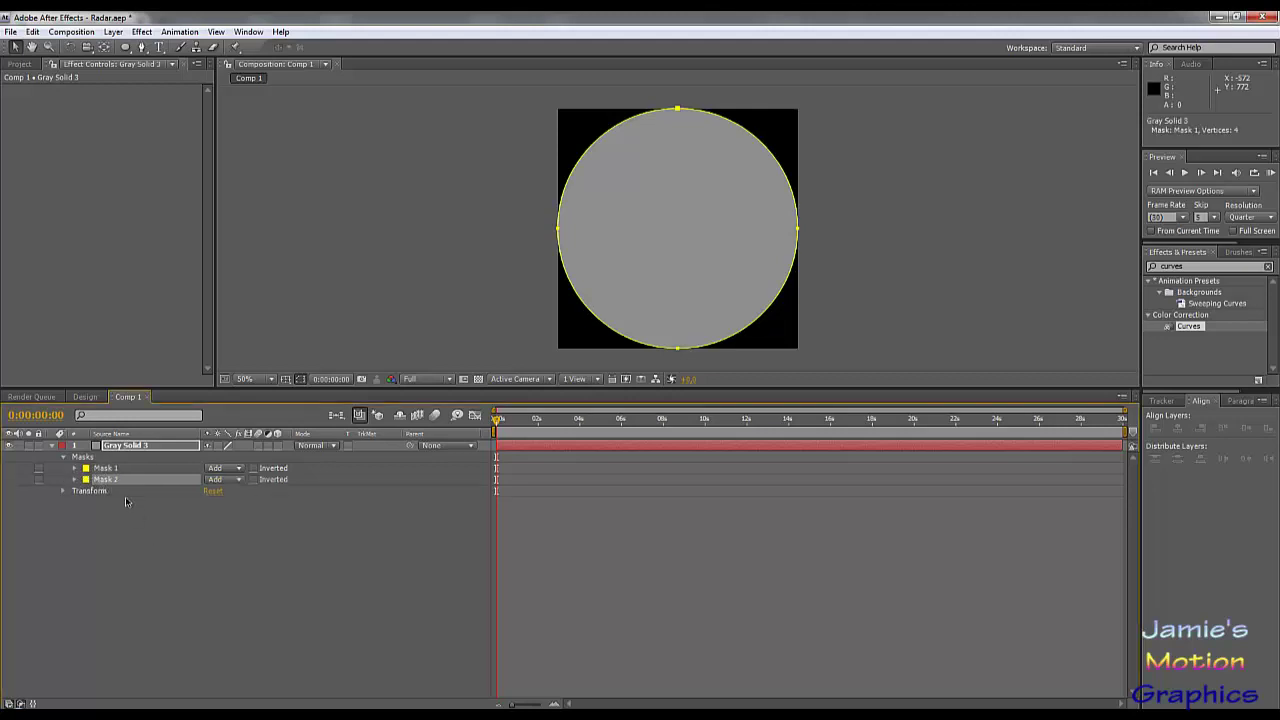
Set the duplicated Mask 2 to Subtract mode and deselect everything
left_click(232, 480)
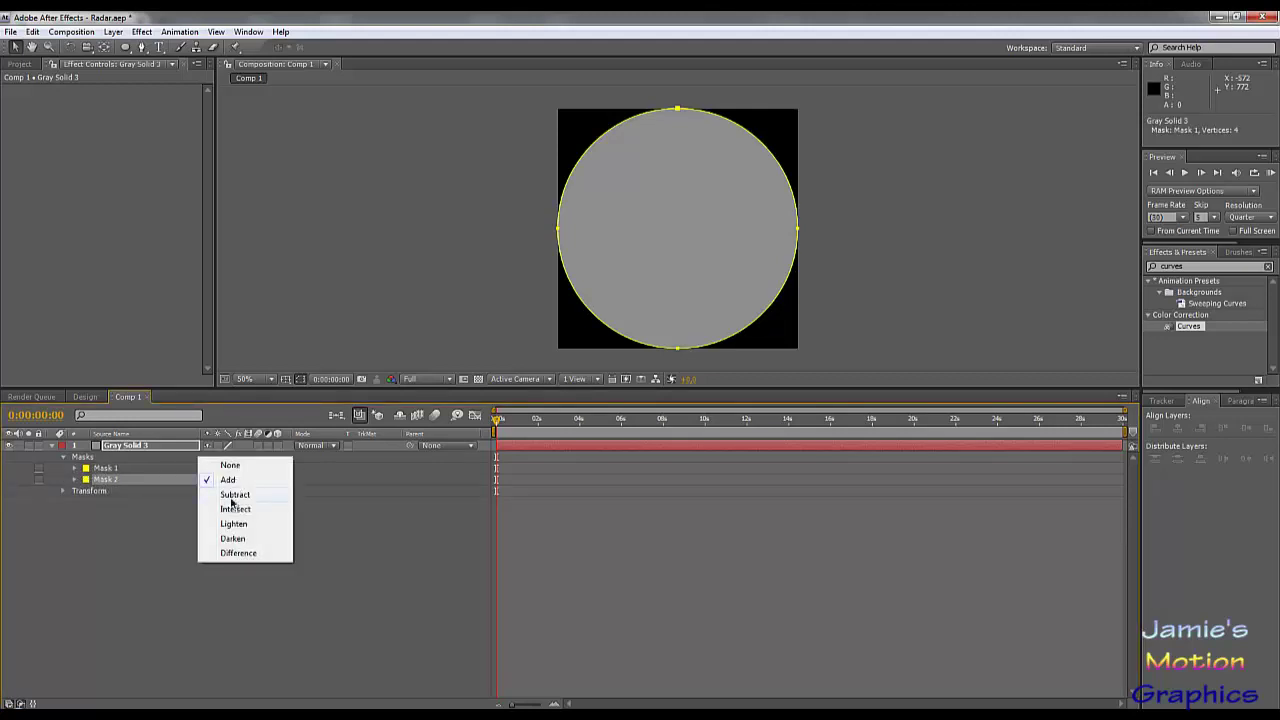
left_click(233, 495)
left_click(33, 31)
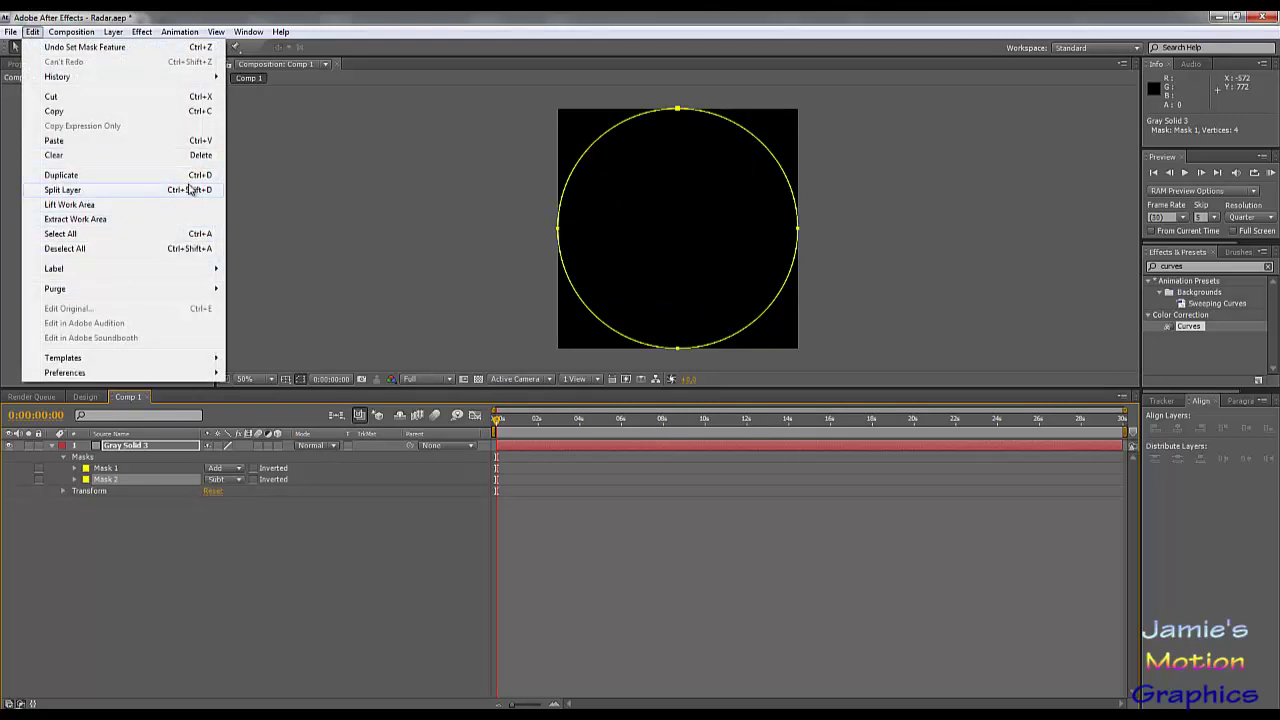
left_click(180, 248)
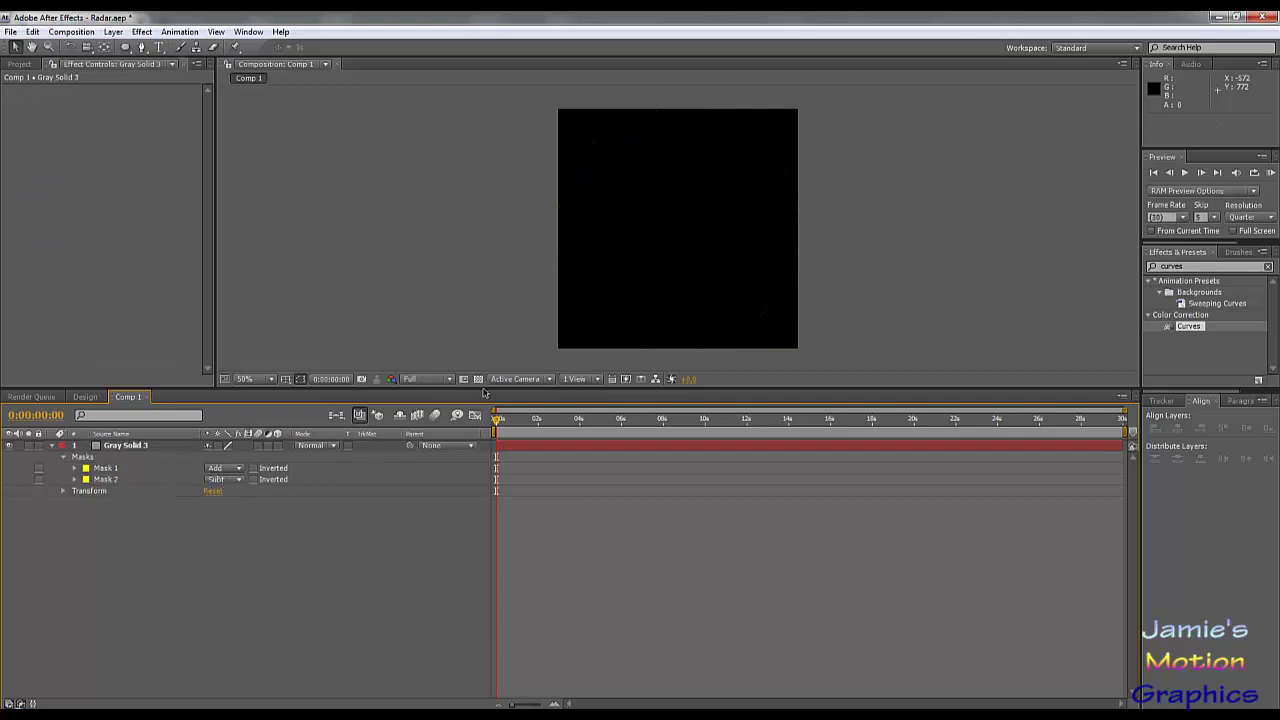
left_click(236, 480)
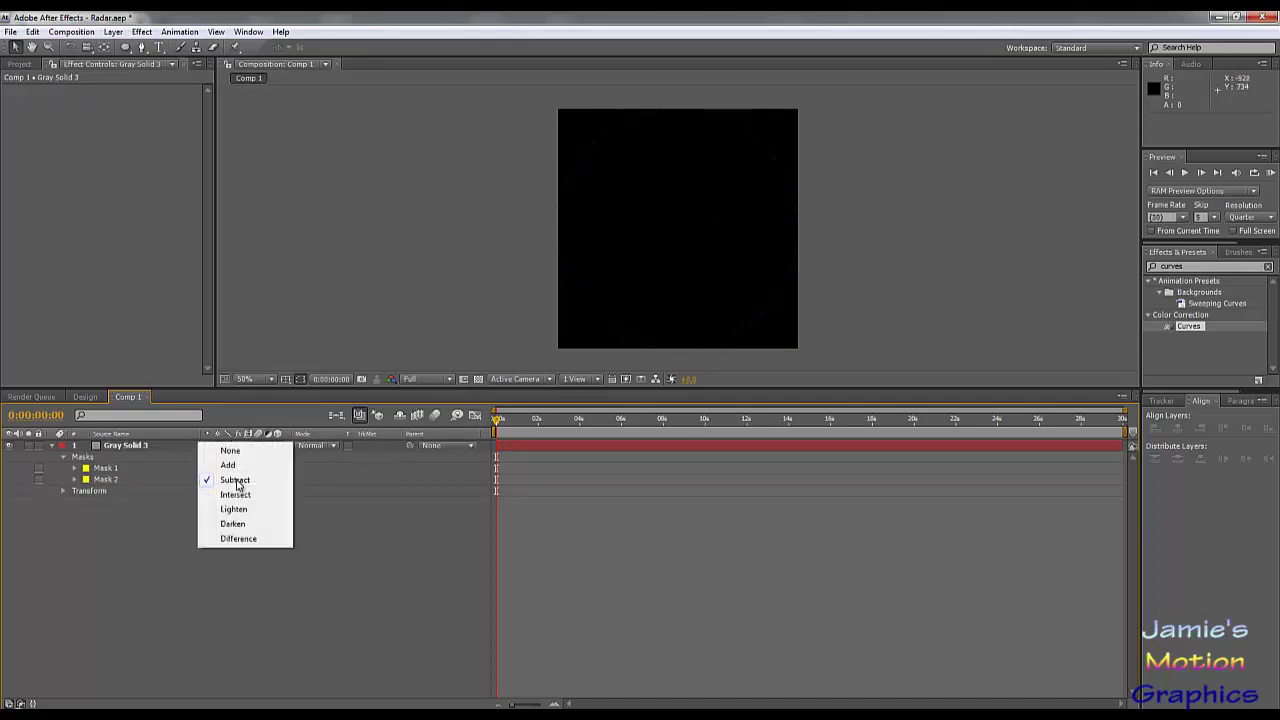
left_click(160, 541)
Set Mask 2's expansion to -5 pixels and thin the resulting ring by changing it to -2 pixels
left_click(75, 481)
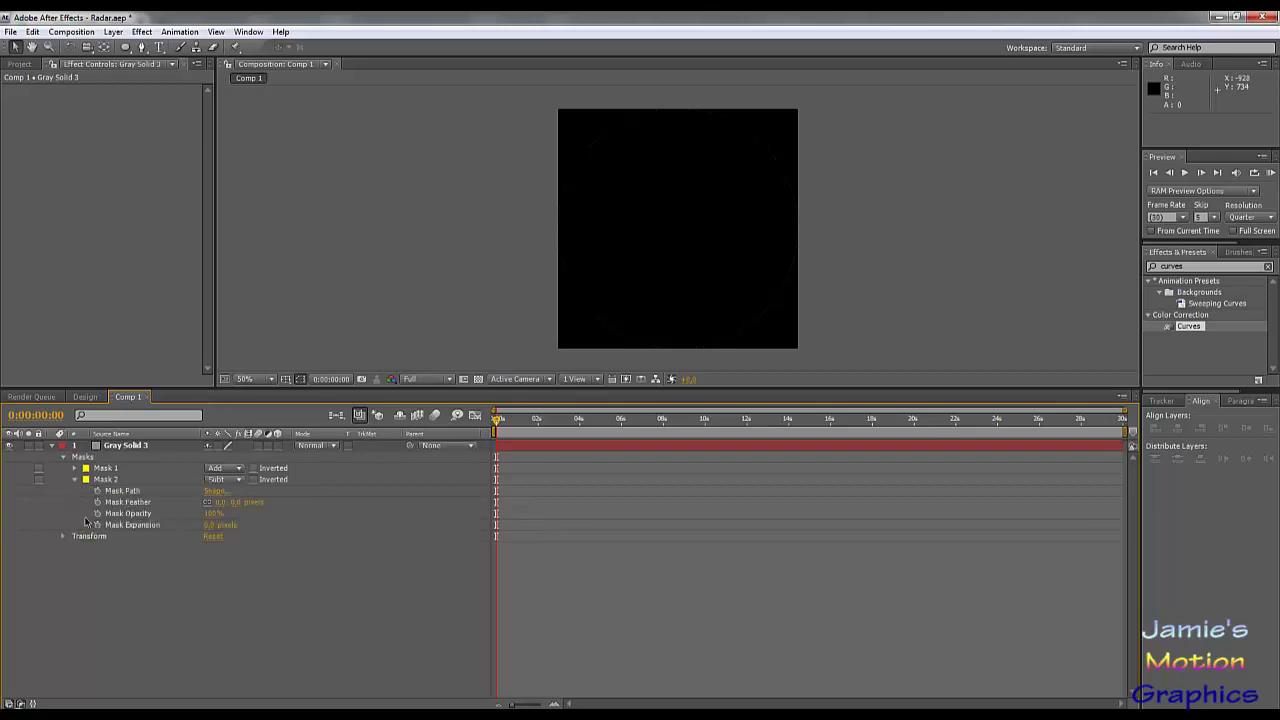
left_click(213, 527)
type("-5")
key("Return")
left_click(365, 572)
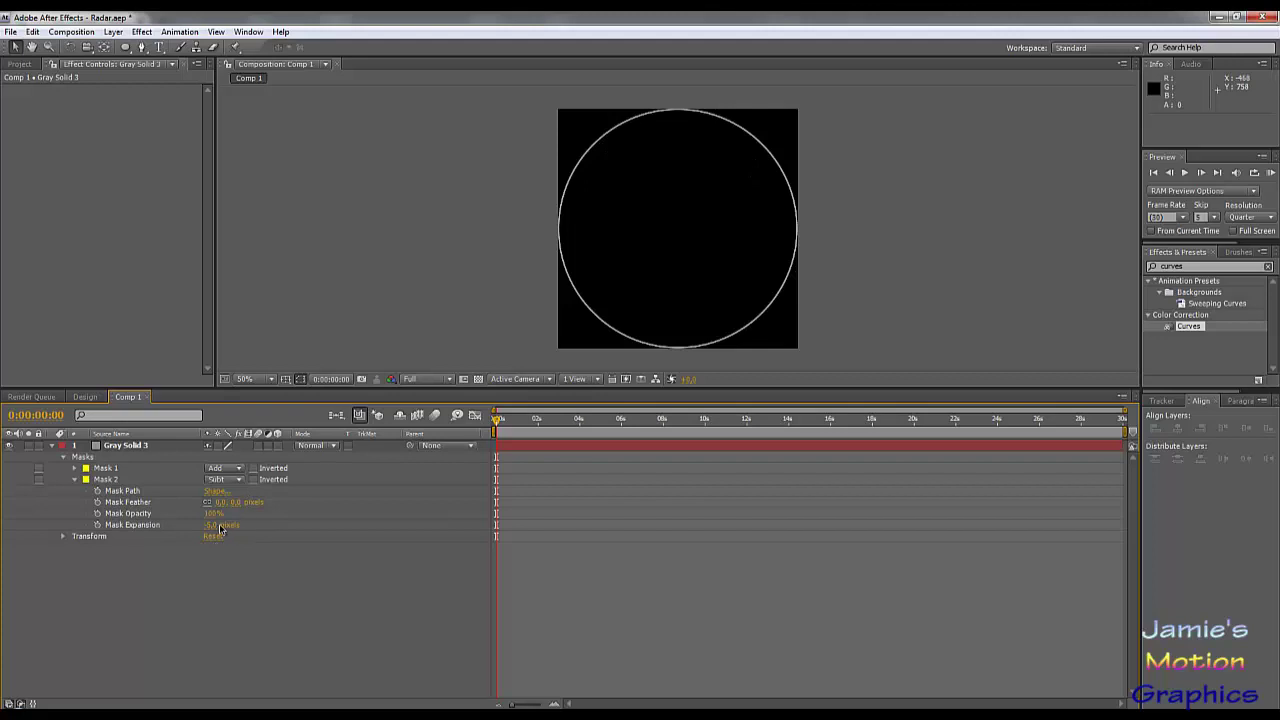
key("Return")
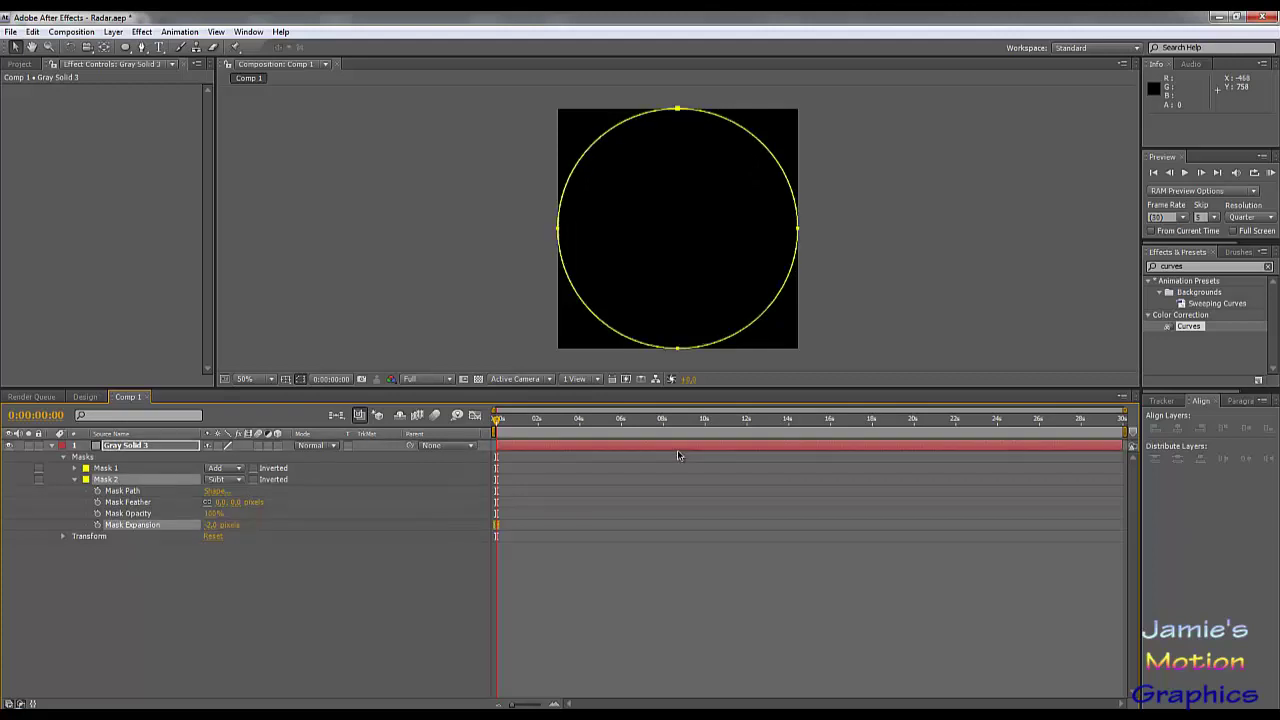
left_click(372, 600)
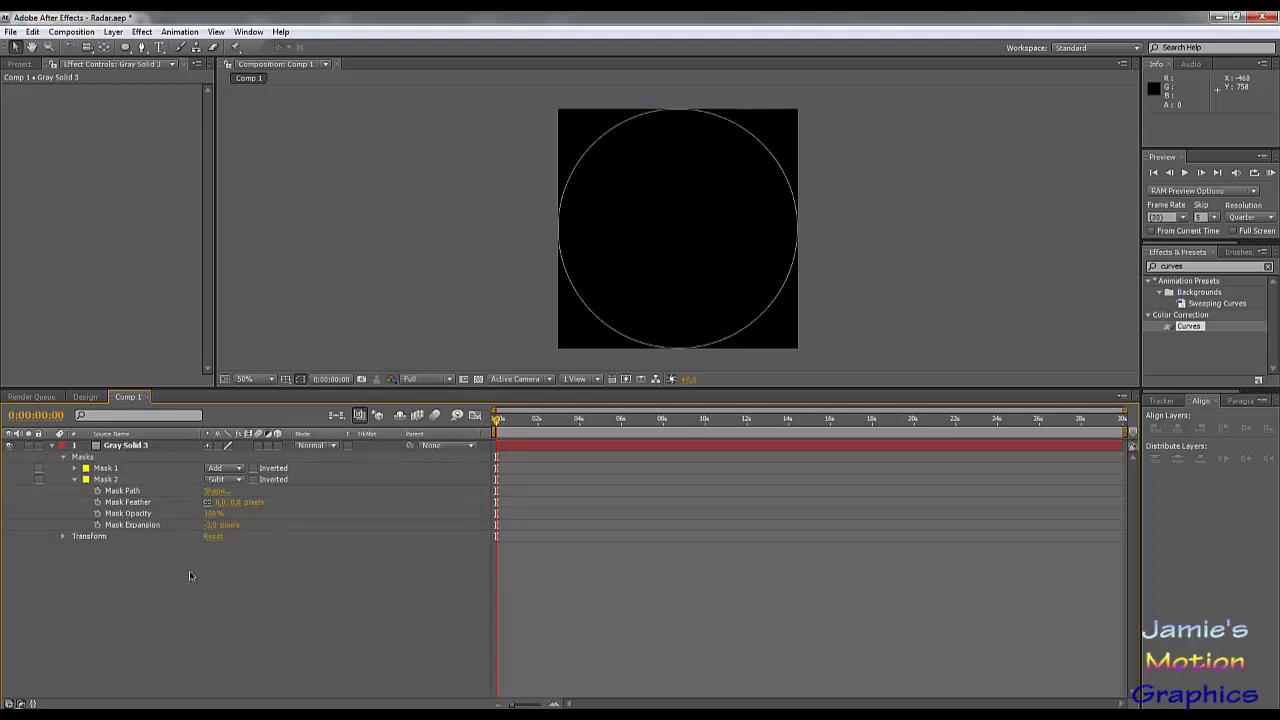
Duplicate Mask 1 and Mask 2 together, placing the copied pair below the originals
left_click(101, 471)
left_click(74, 479)
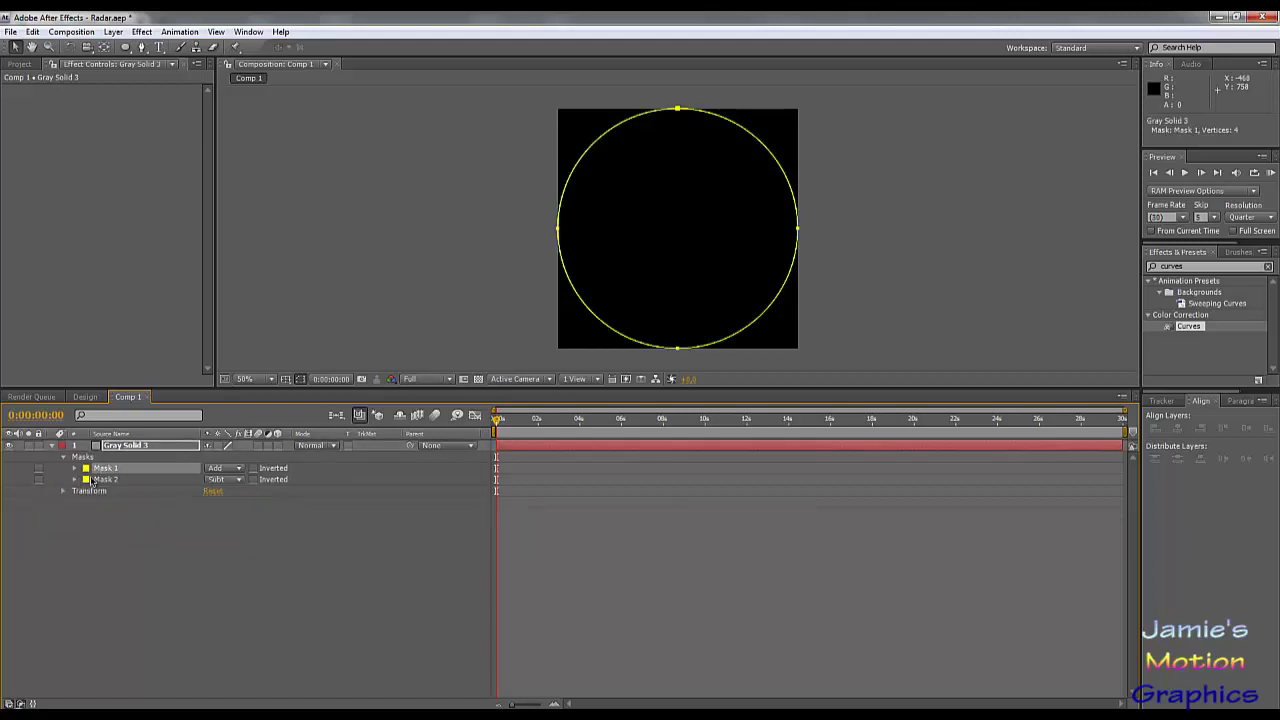
left_click(104, 480, "shift")
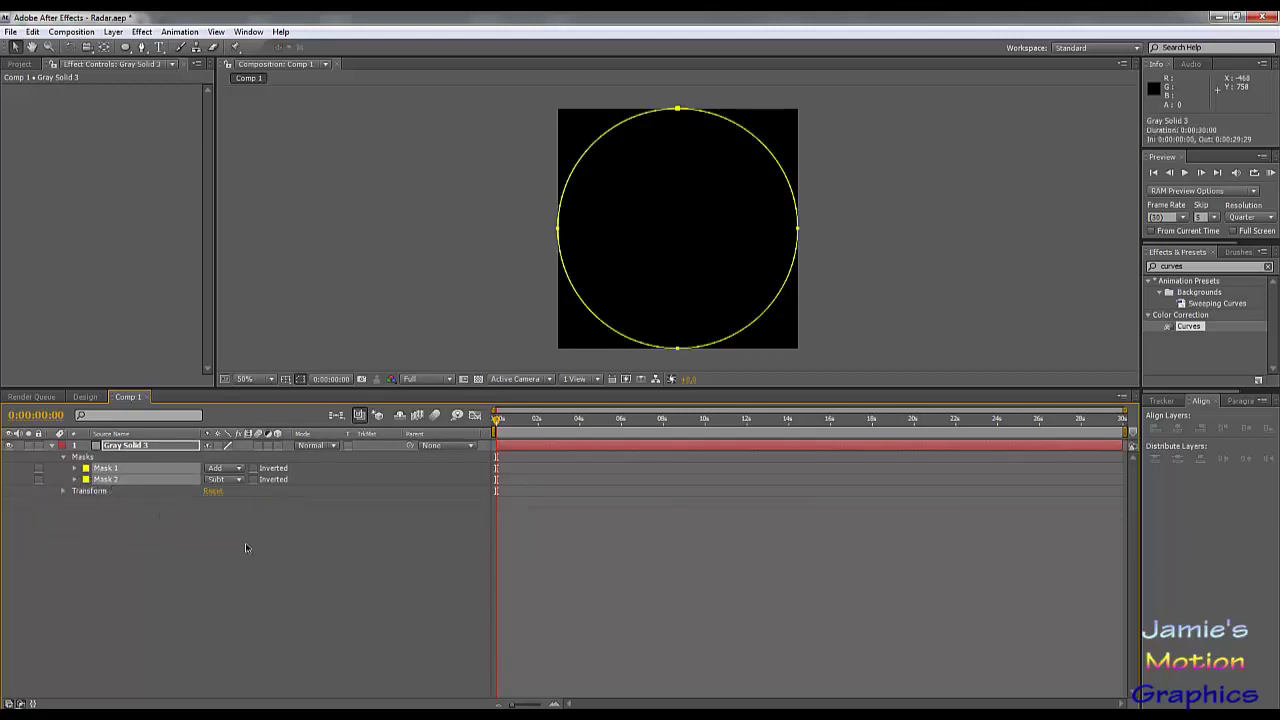
key("ctrl+d")
left_click_drag(110, 485, 122, 503)
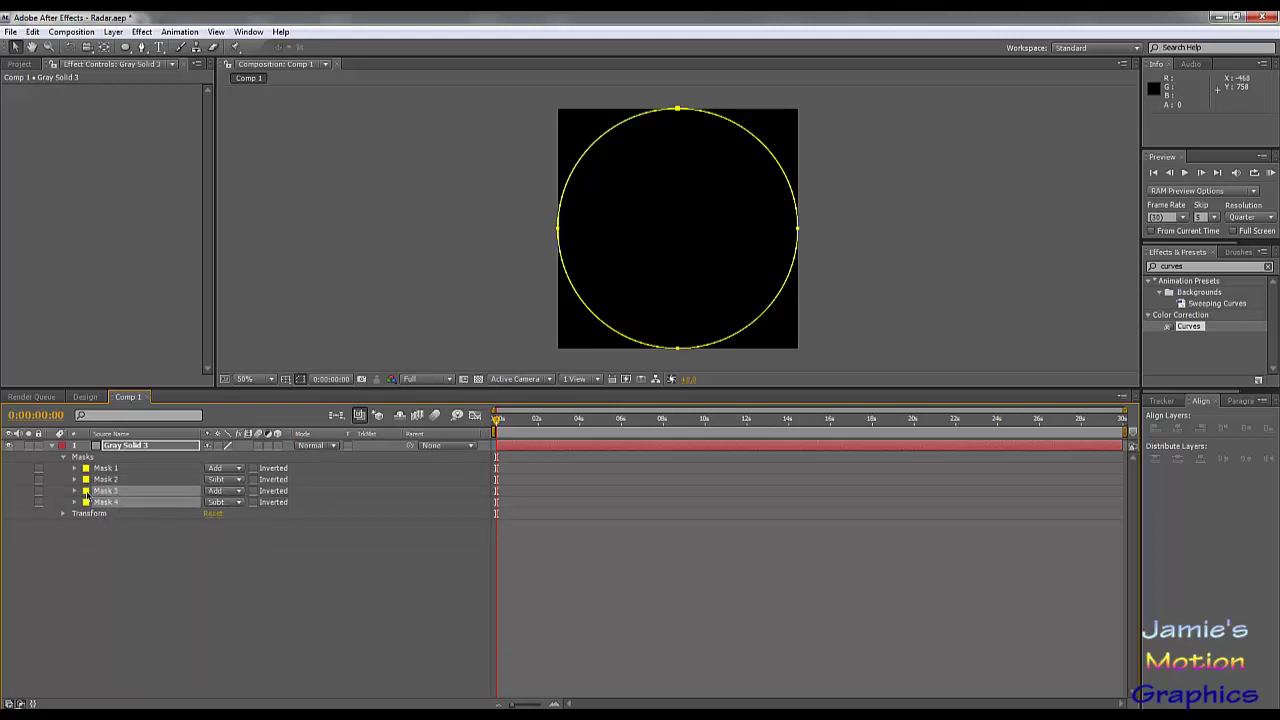
Change the mask color of Mask 3 and Mask 4 to blue
left_click(86, 491)
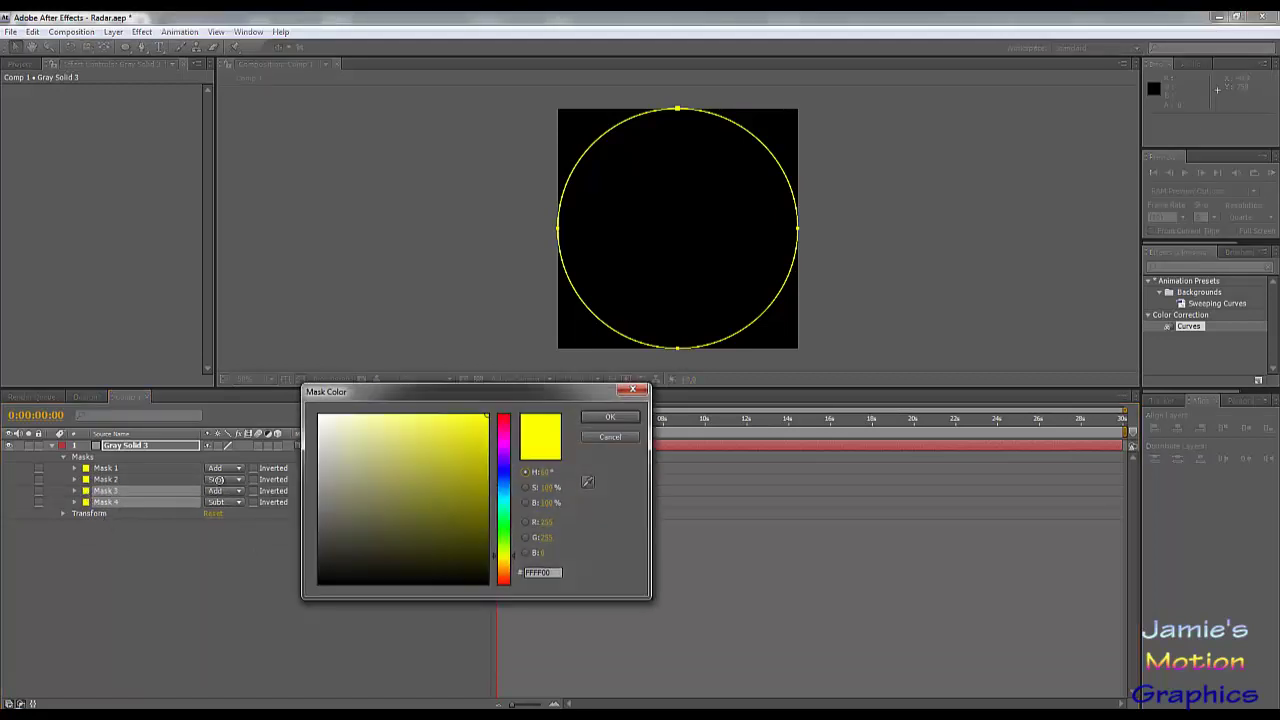
left_click(505, 476)
left_click(610, 417)
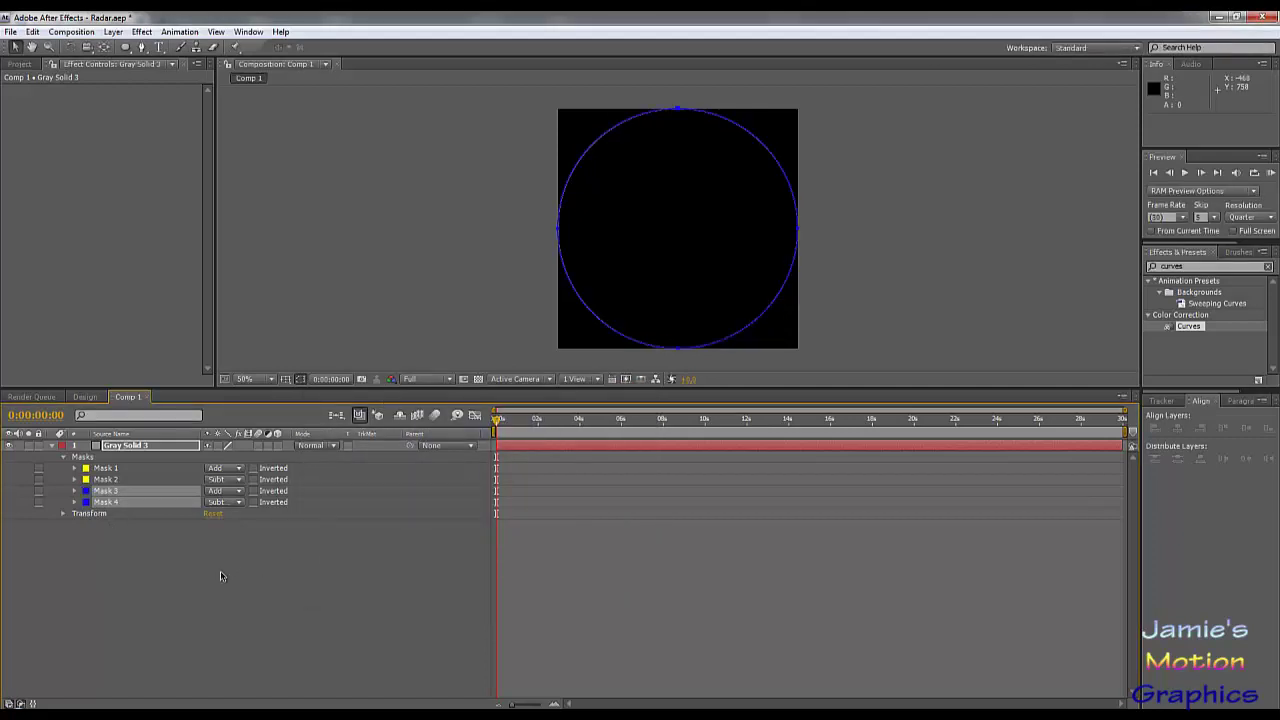
left_click(173, 552)
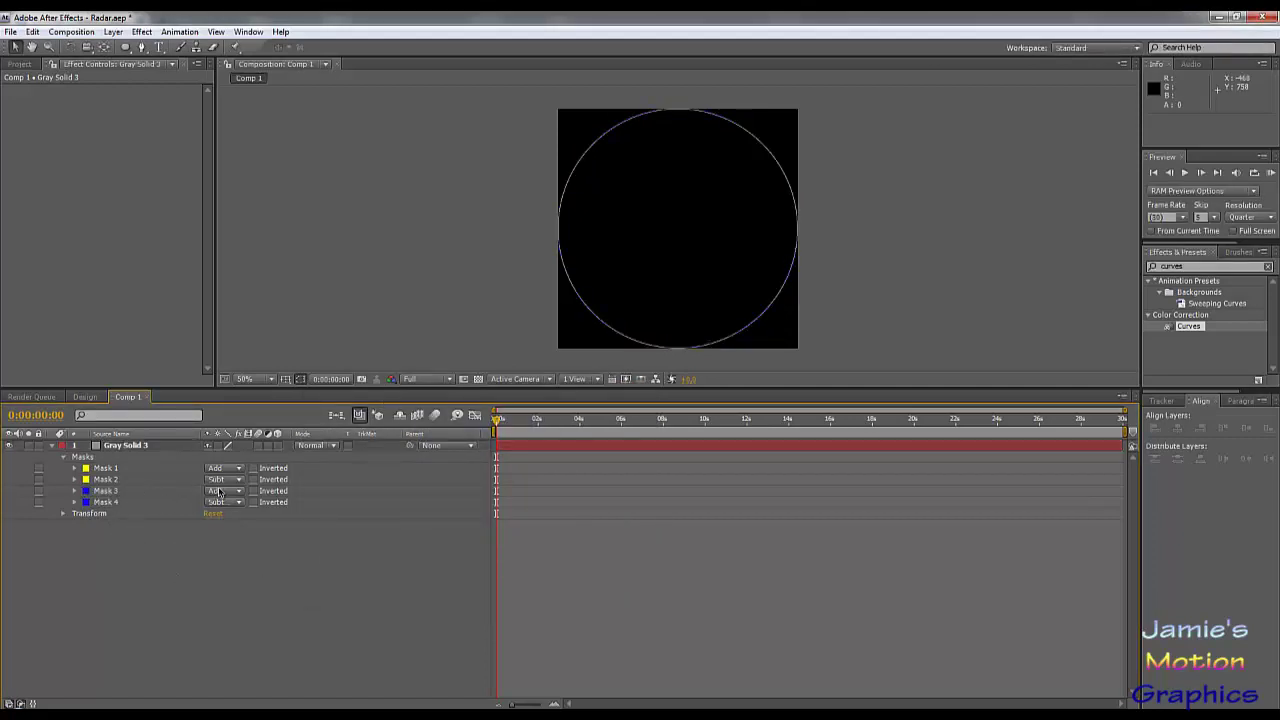
Set the mask expansion to -100 pixels on Mask 3 and -102 pixels on Mask 4 to form a second ring
left_click(73, 491)
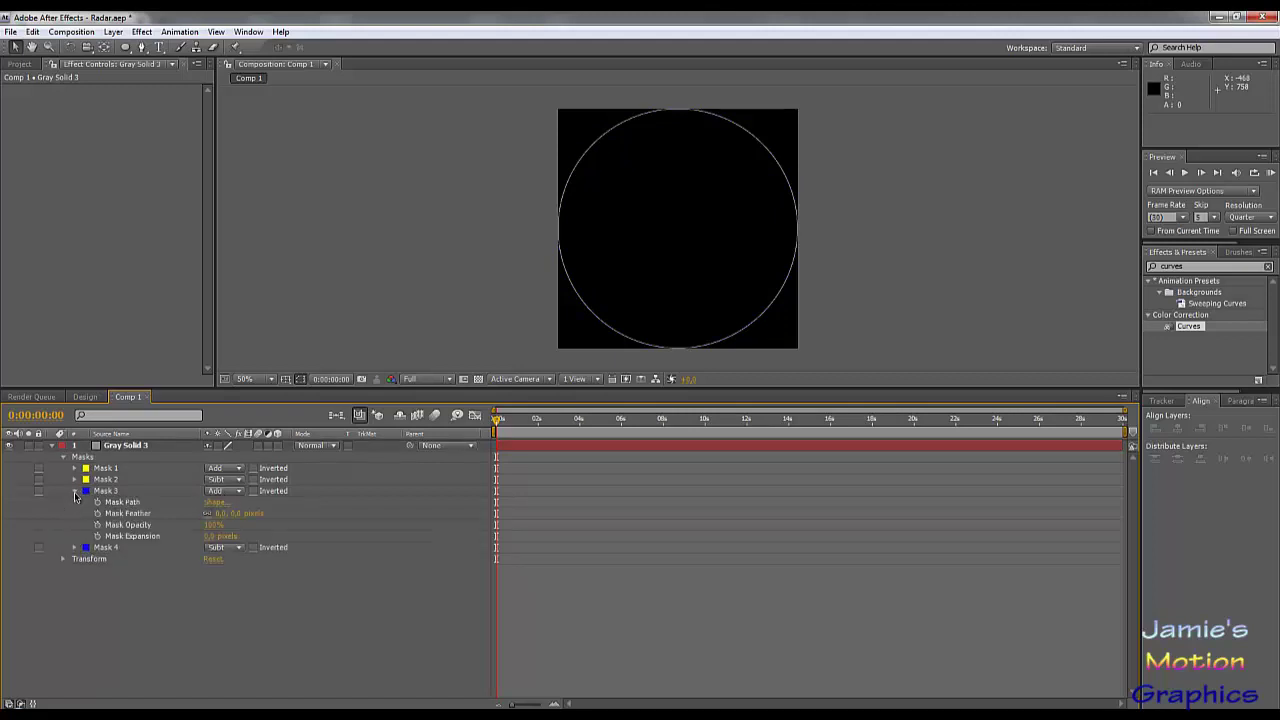
left_click(212, 536)
type("-100")
key("Return")
left_click(73, 547)
left_click(215, 593)
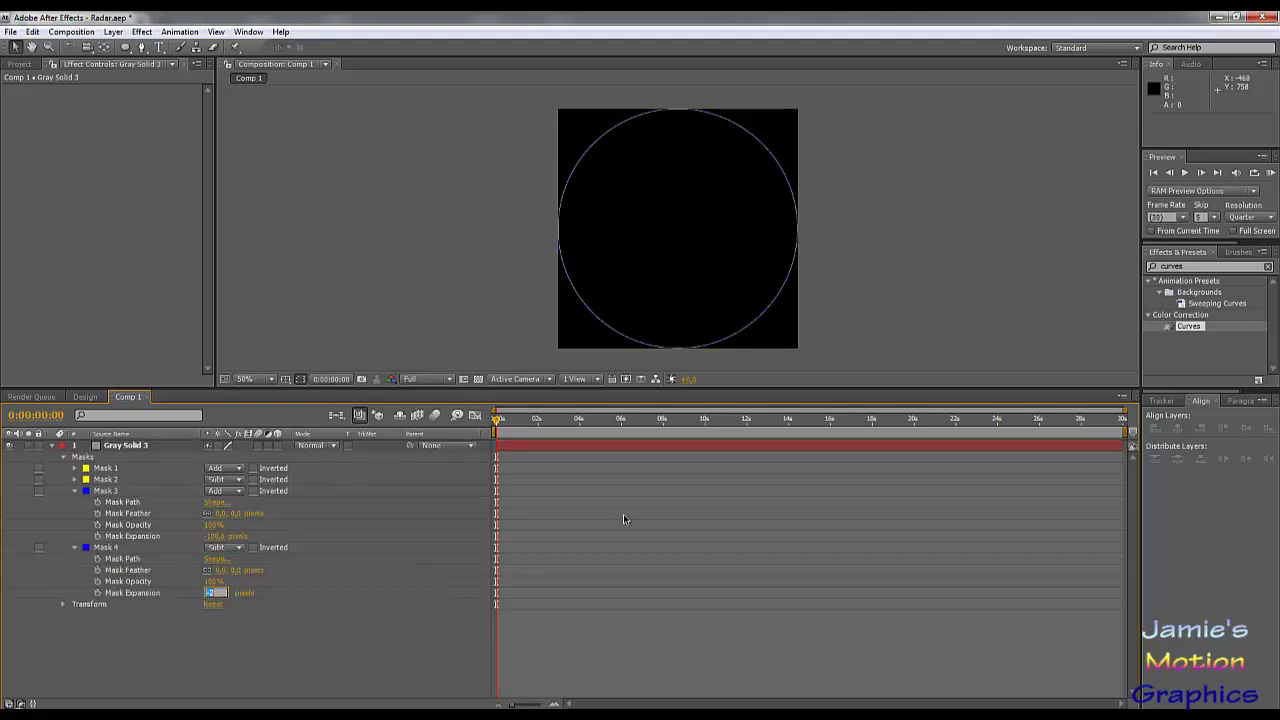
type("-102")
key("Return")
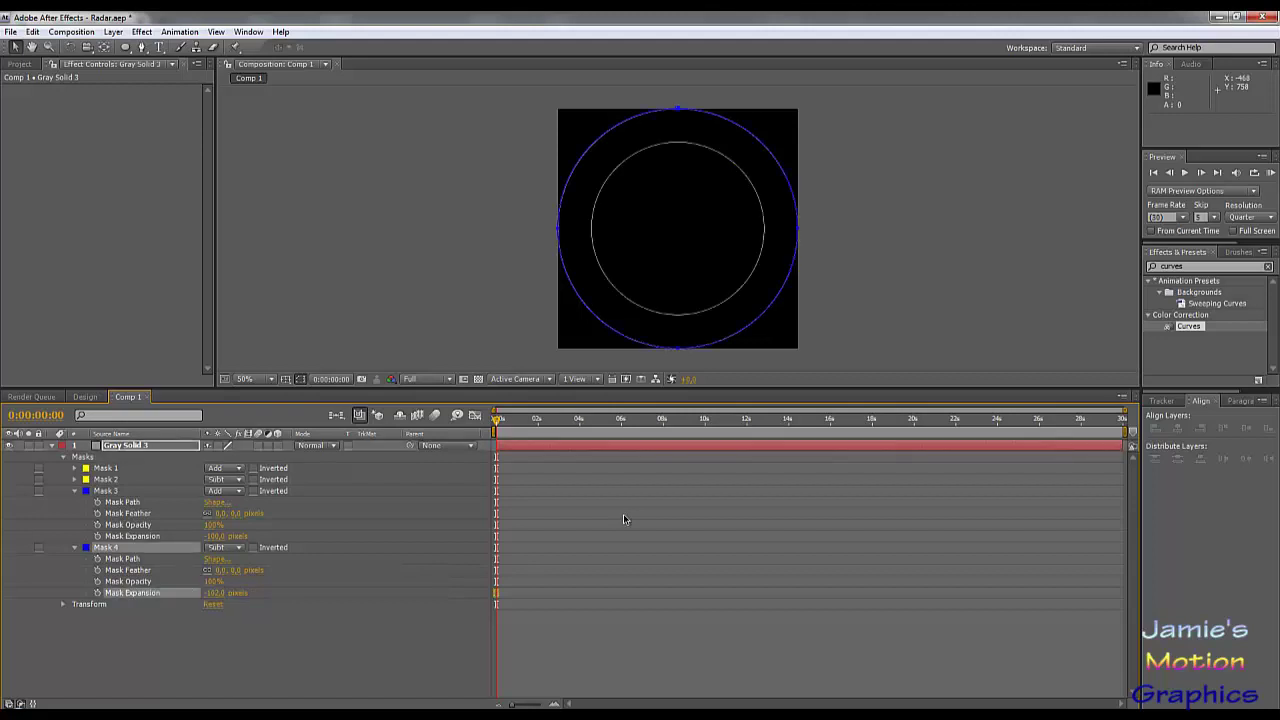
left_click(376, 626)
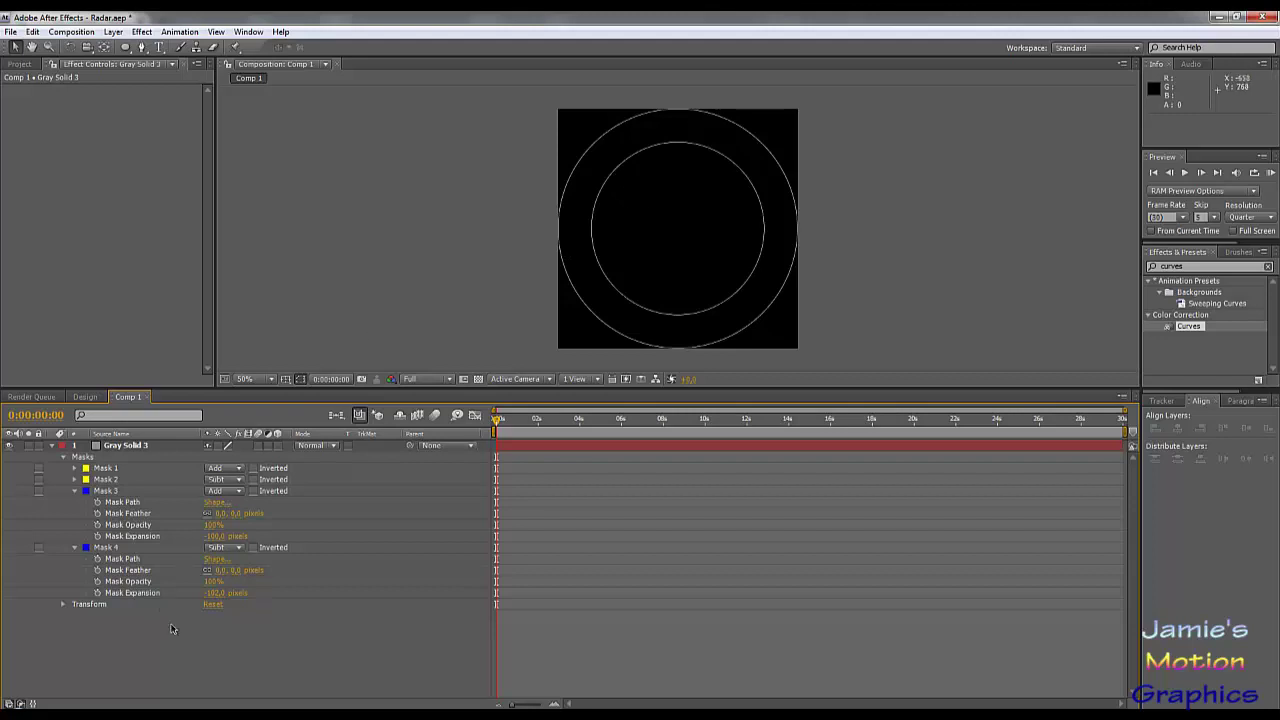
left_click(108, 547)
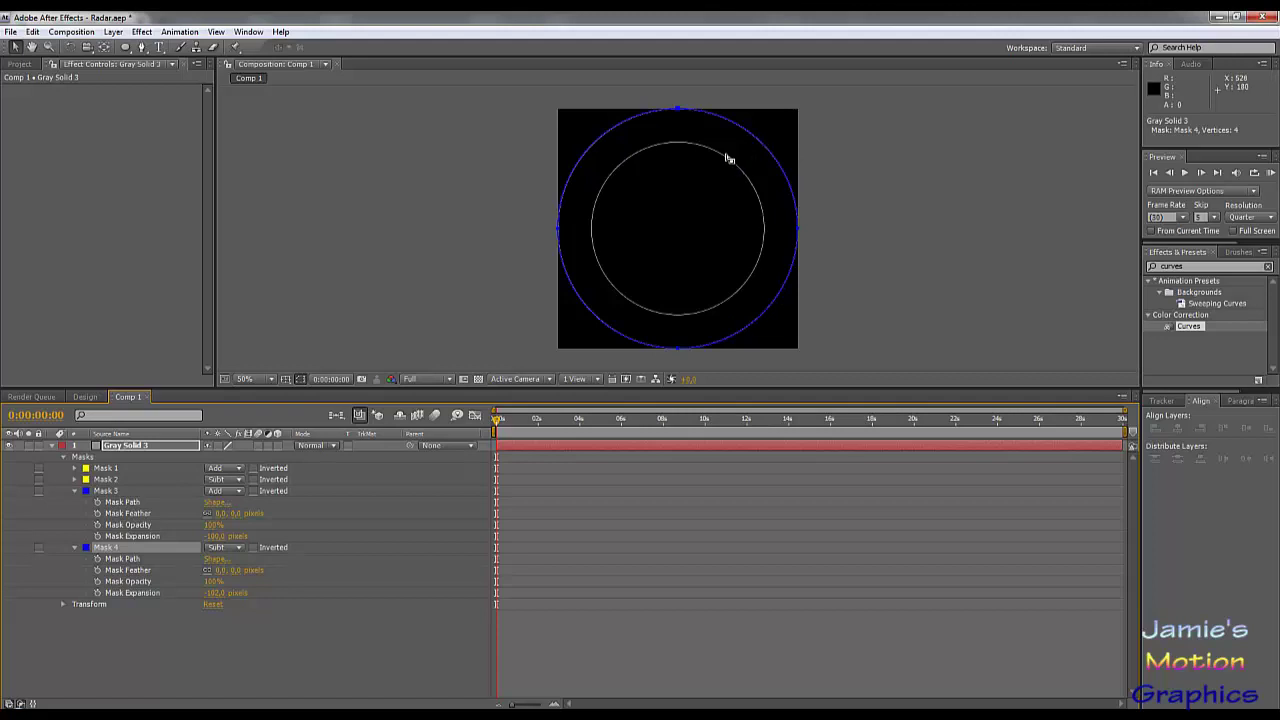
left_click(189, 674)
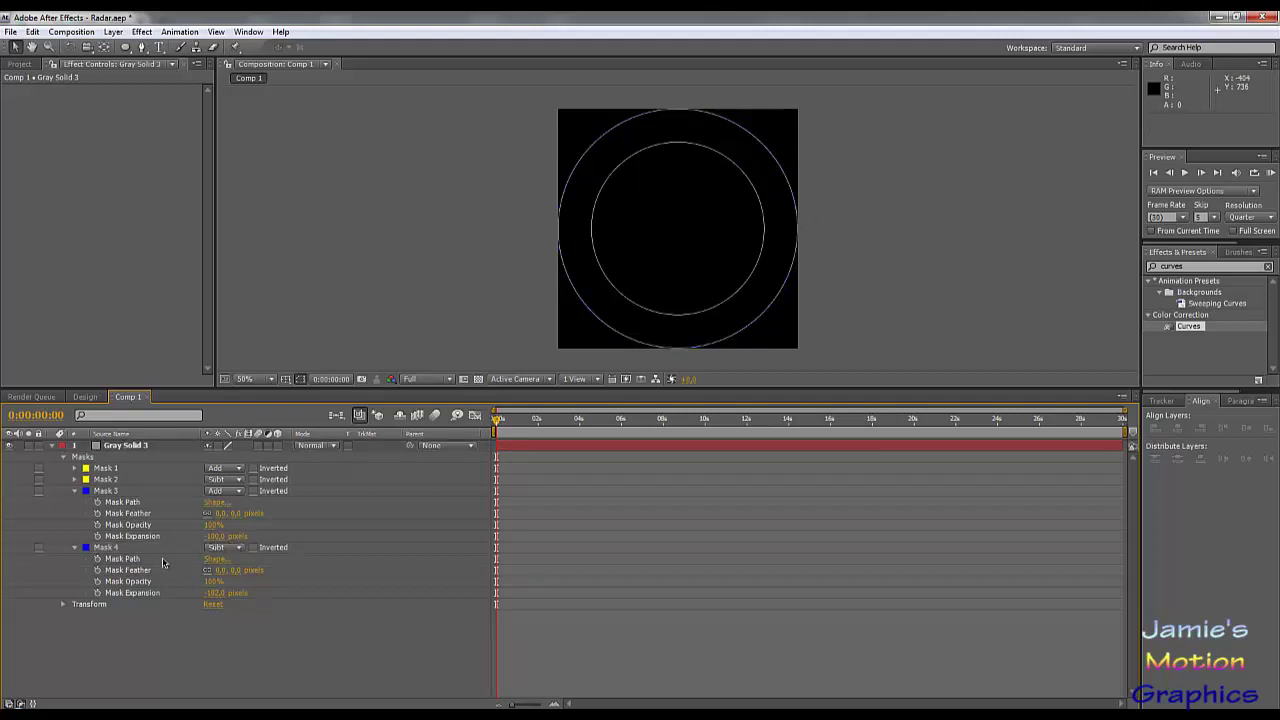
Duplicate Mask 3 and Mask 4, and move Mask 5 below Mask 4 so the new pair sits together
left_click(105, 491)
left_click(103, 548, "shift")
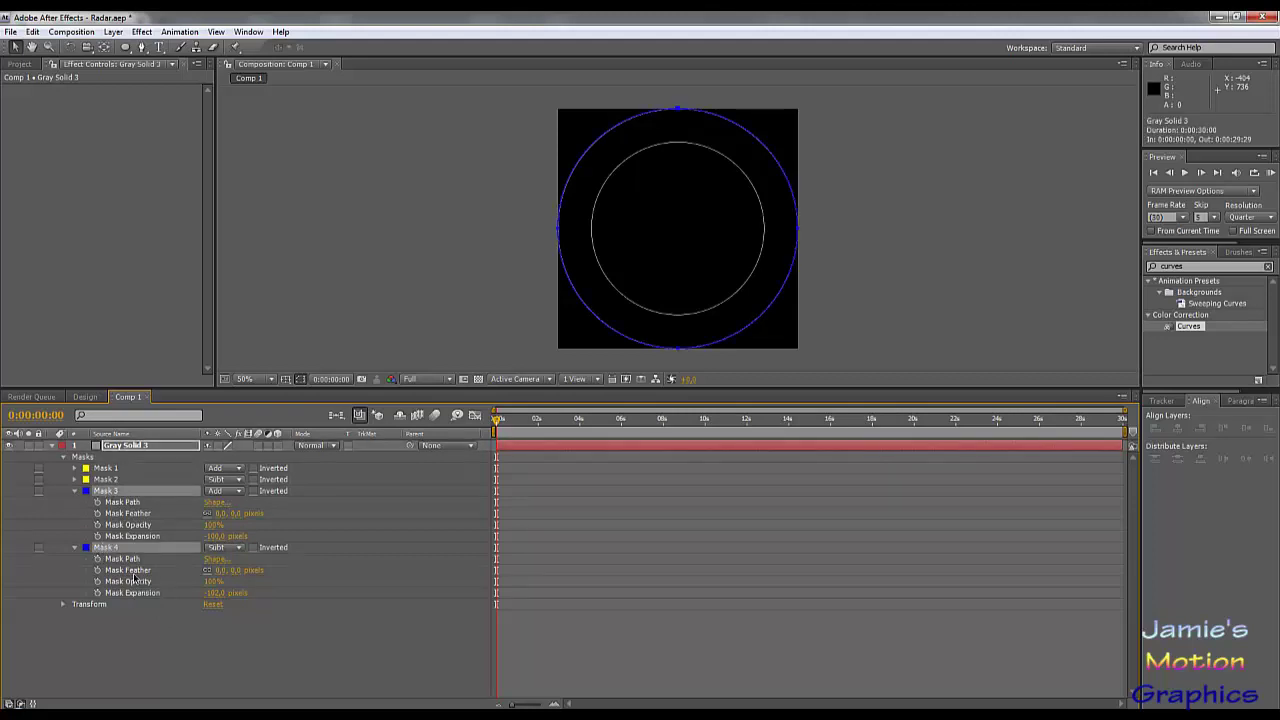
key("ctrl+d")
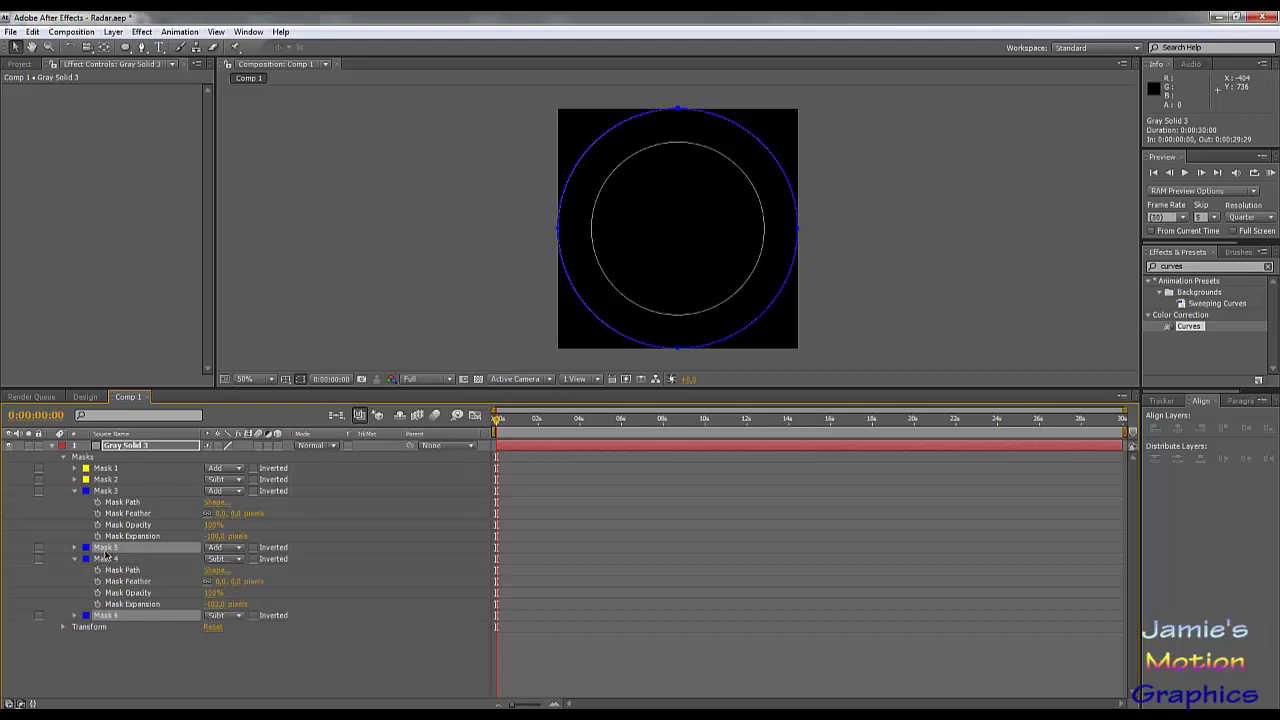
left_click_drag(106, 549, 113, 611)
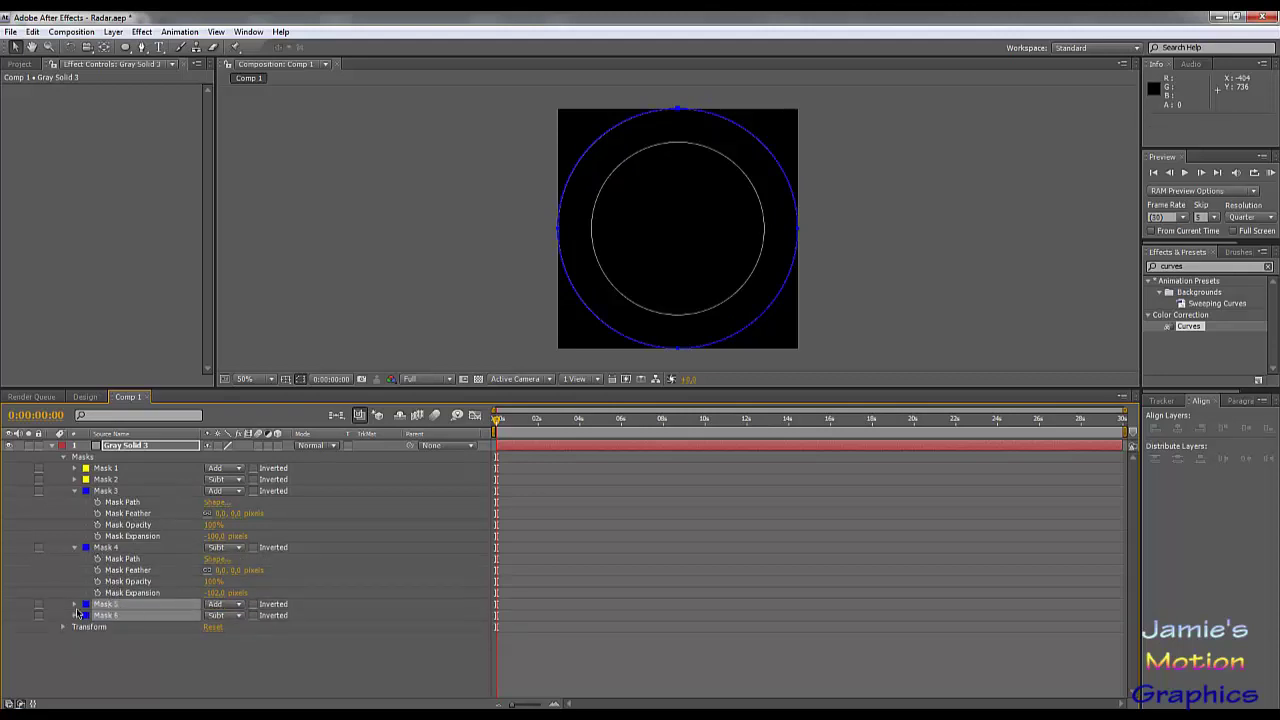
Change the mask color of Mask 5 and Mask 6 to green and collapse the properties of Mask 3
left_click(86, 605)
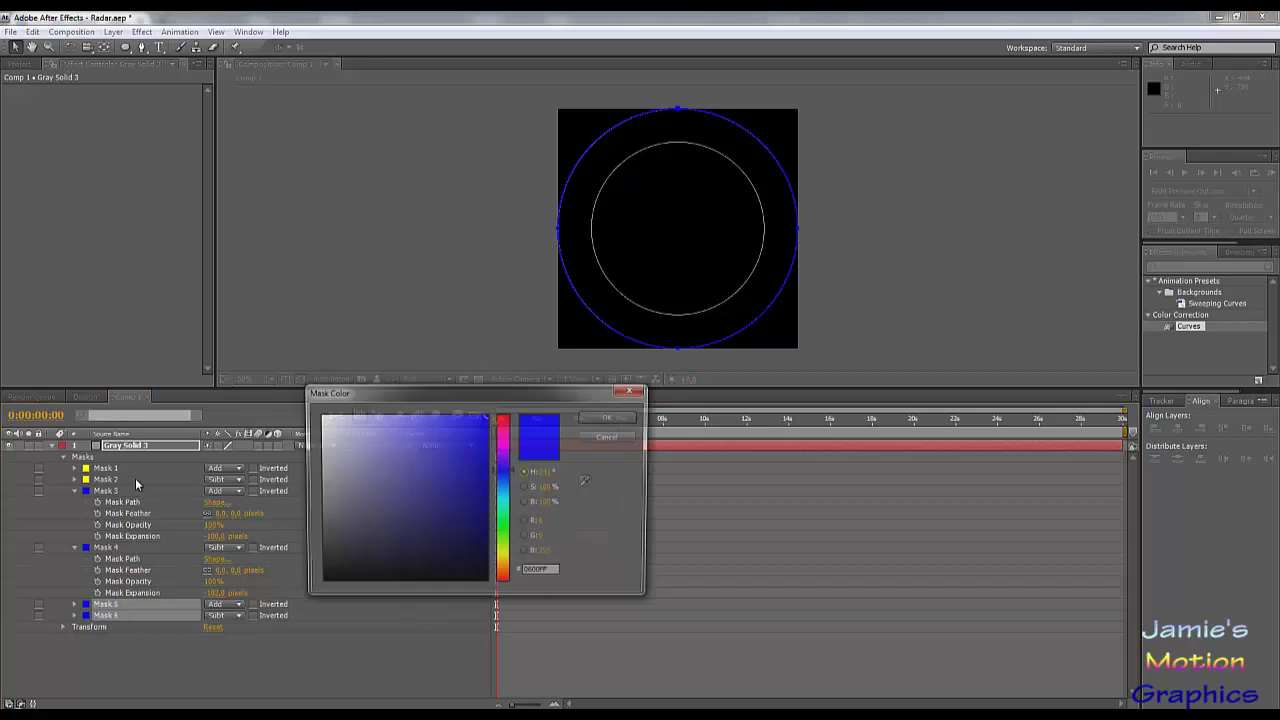
left_click(504, 524)
left_click(610, 417)
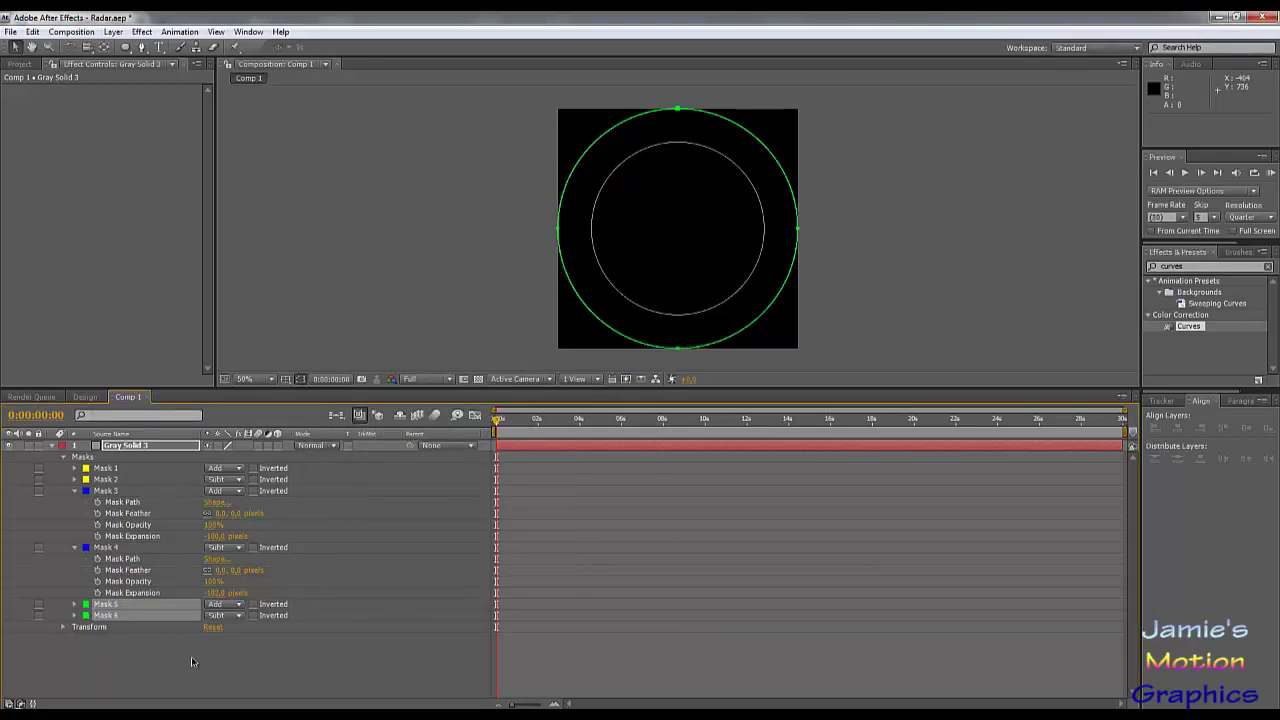
left_click(74, 491)
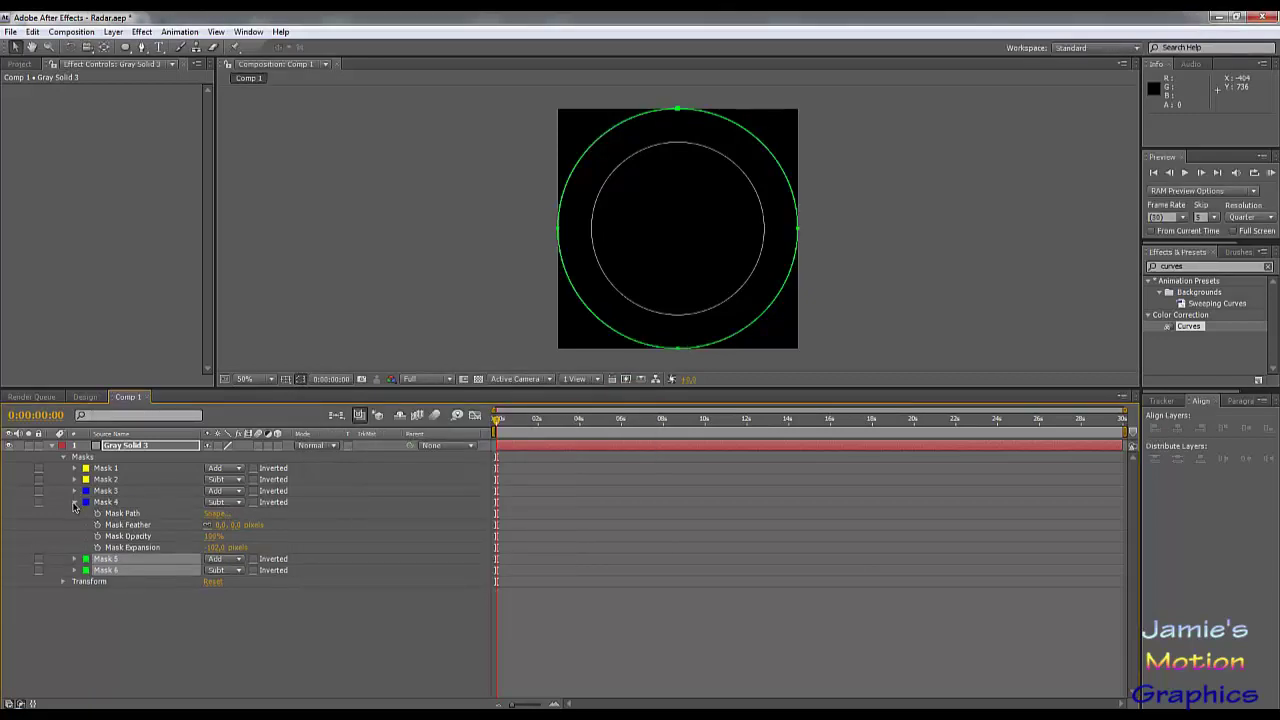
Collapse Mask 4's properties and set the mask expansion of Mask 5 to -200 pixels
left_click(74, 502)
left_click(107, 514)
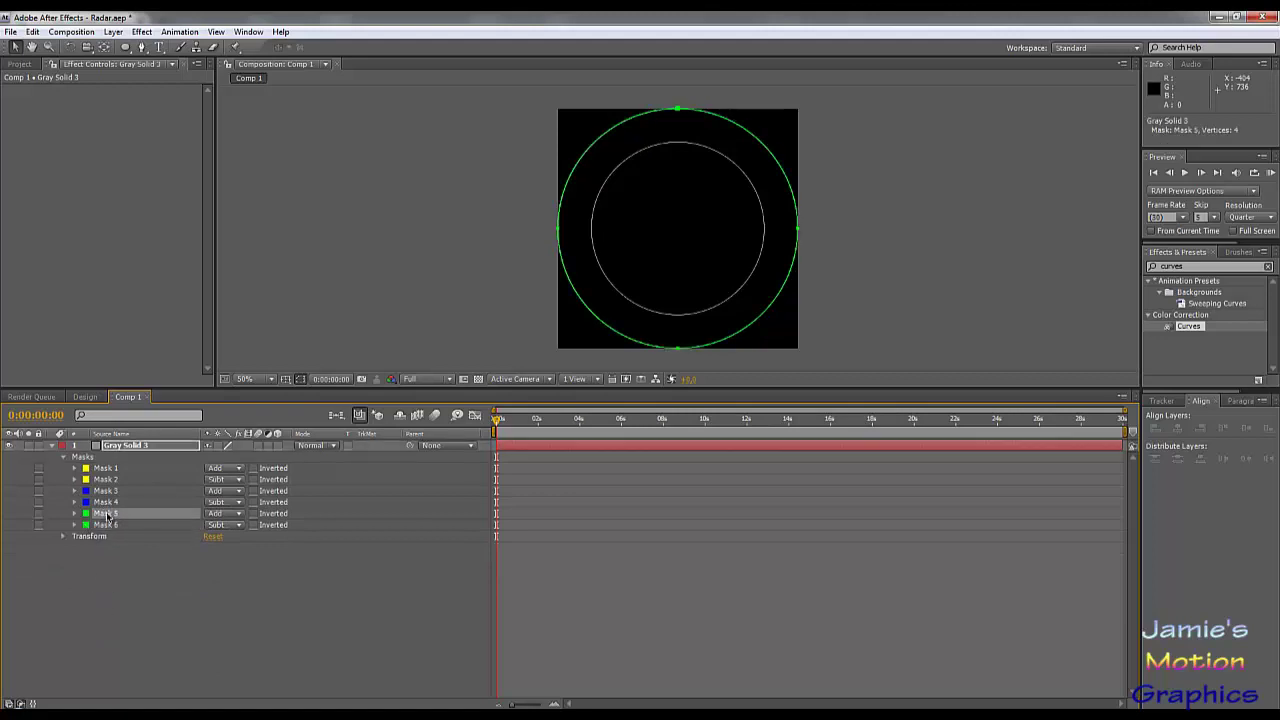
left_click(75, 514)
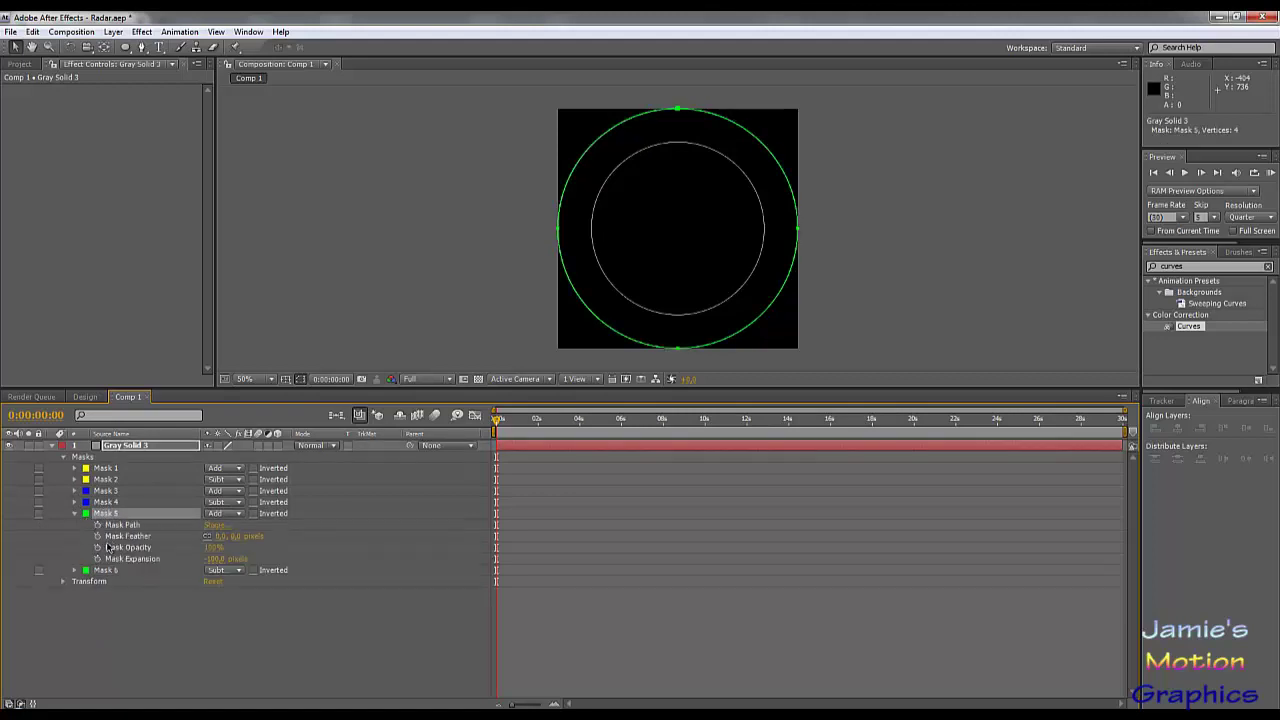
left_click(217, 558)
type("-200")
key("Return")
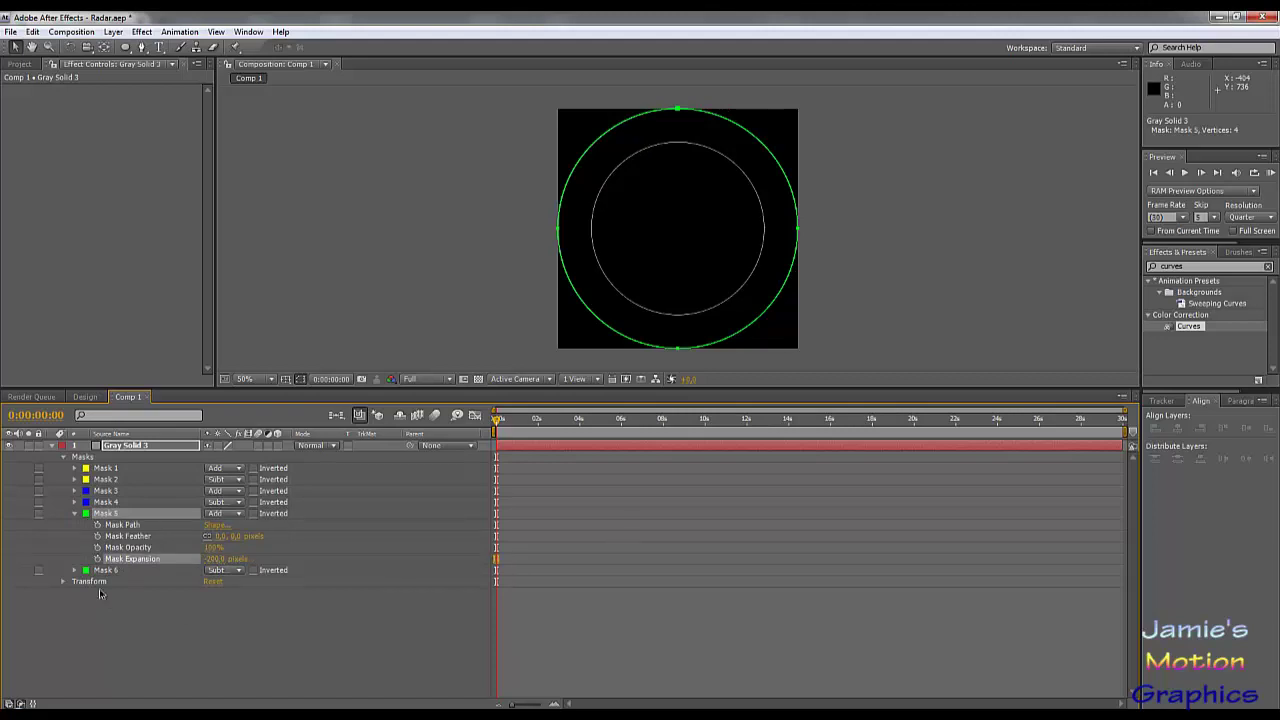
Set the mask expansion of Mask 6 to -202 pixels to form a third ring, and collapse both green masks
left_click(74, 570)
left_click(215, 615)
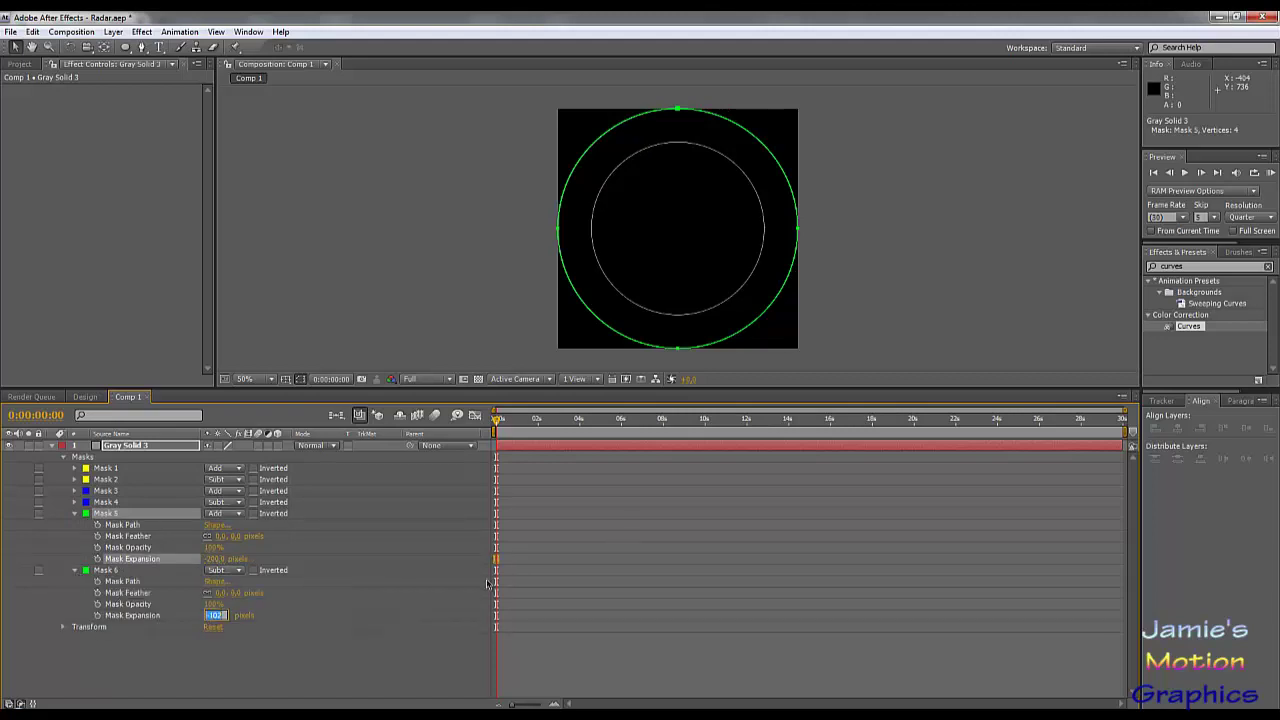
type("-200")
key("Return")
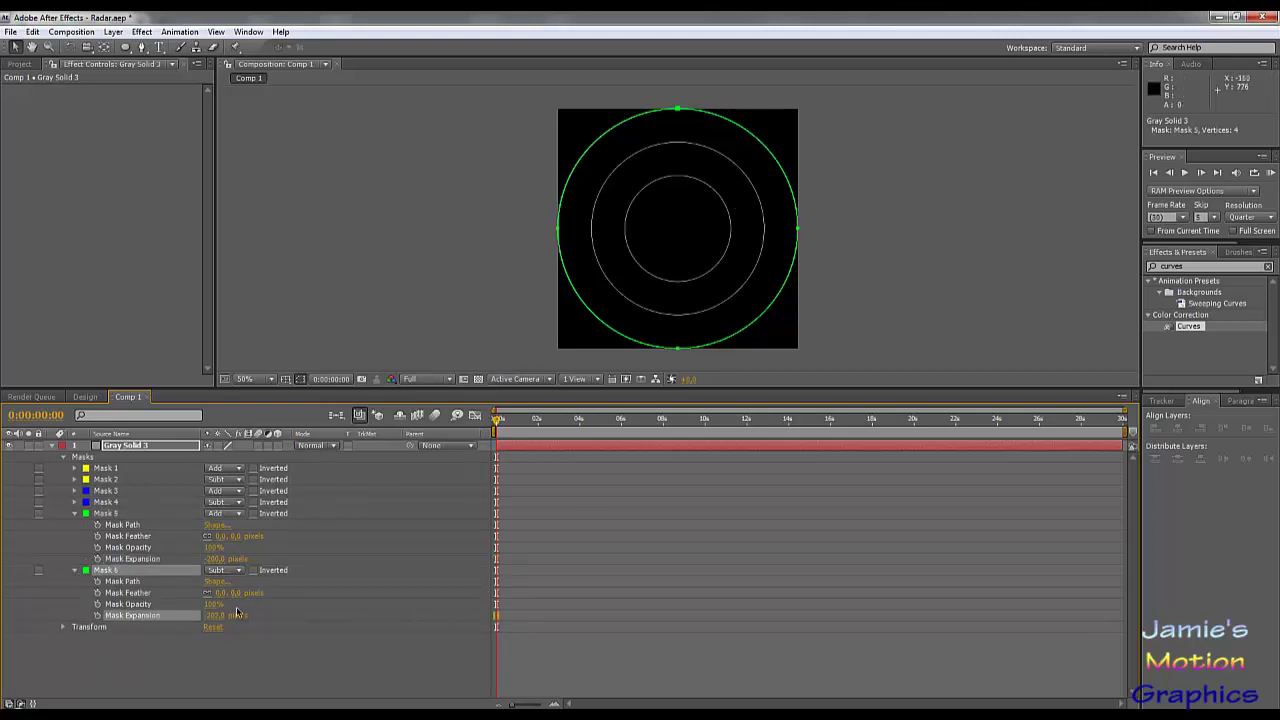
left_click(231, 685)
left_click(75, 514)
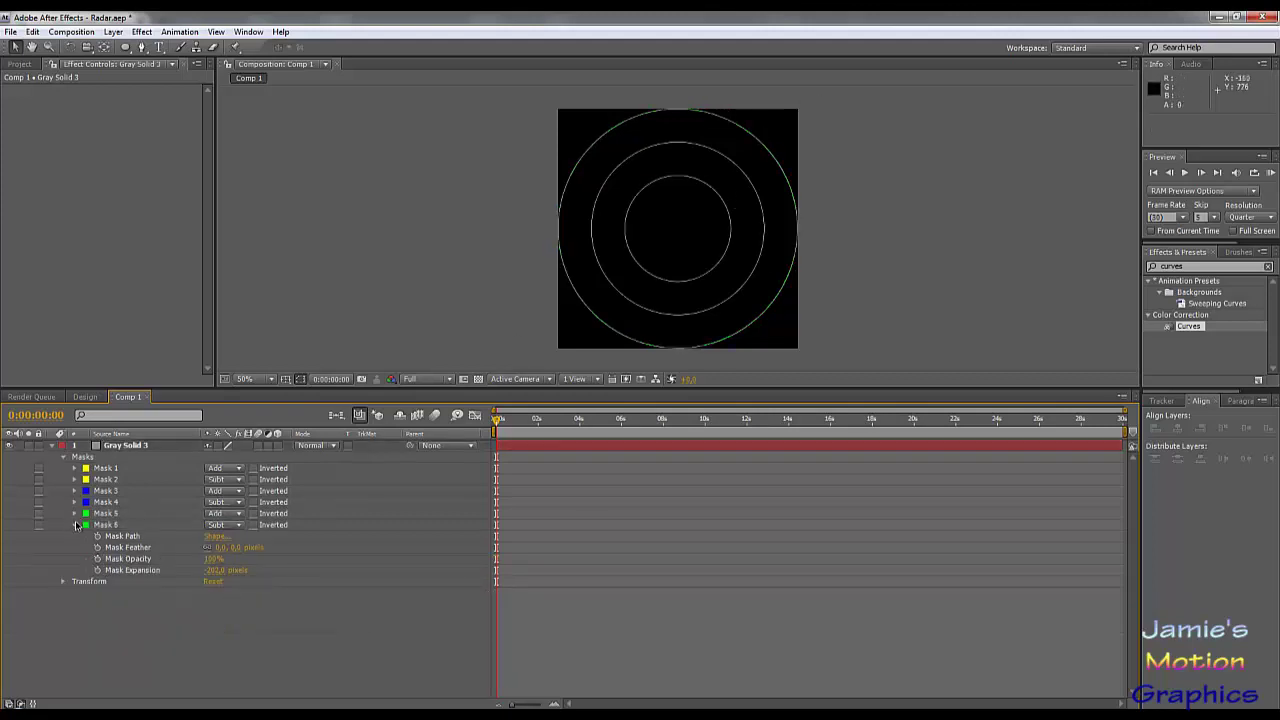
left_click(75, 525)
Duplicate Mask 5 and Mask 6 together to get another Add and Subtract pair
left_click(105, 514)
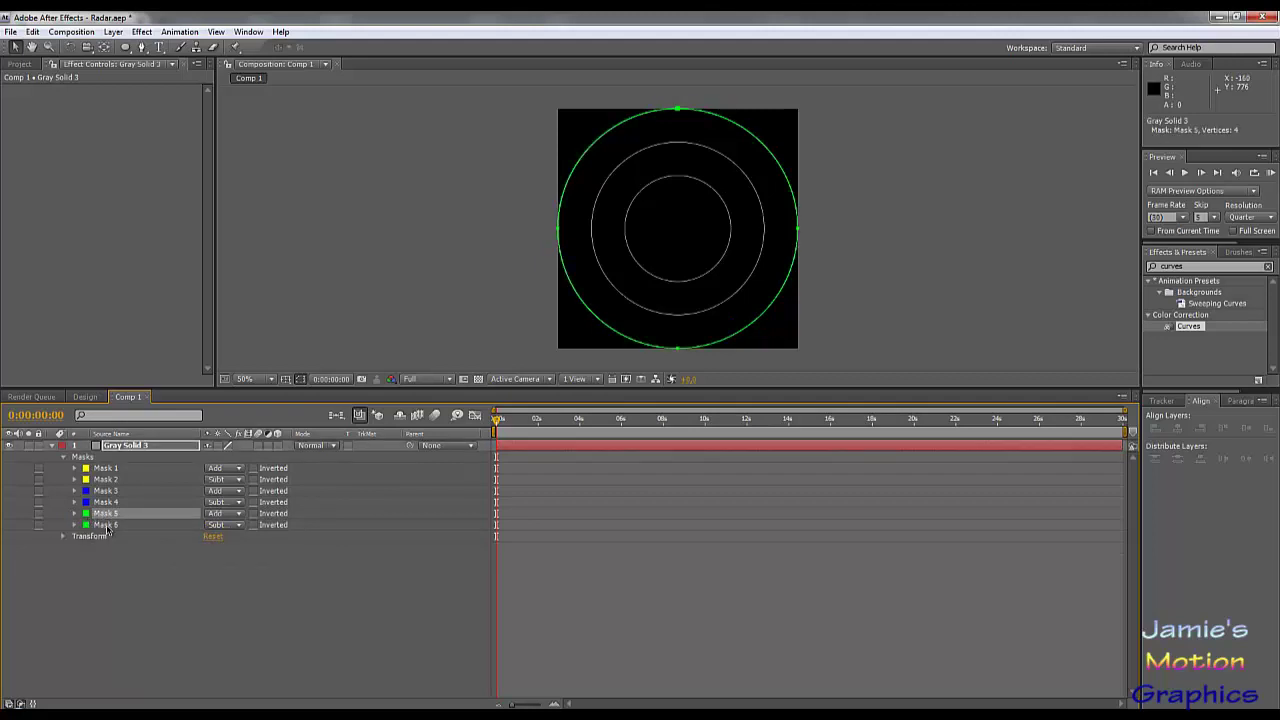
left_click(107, 526, "shift")
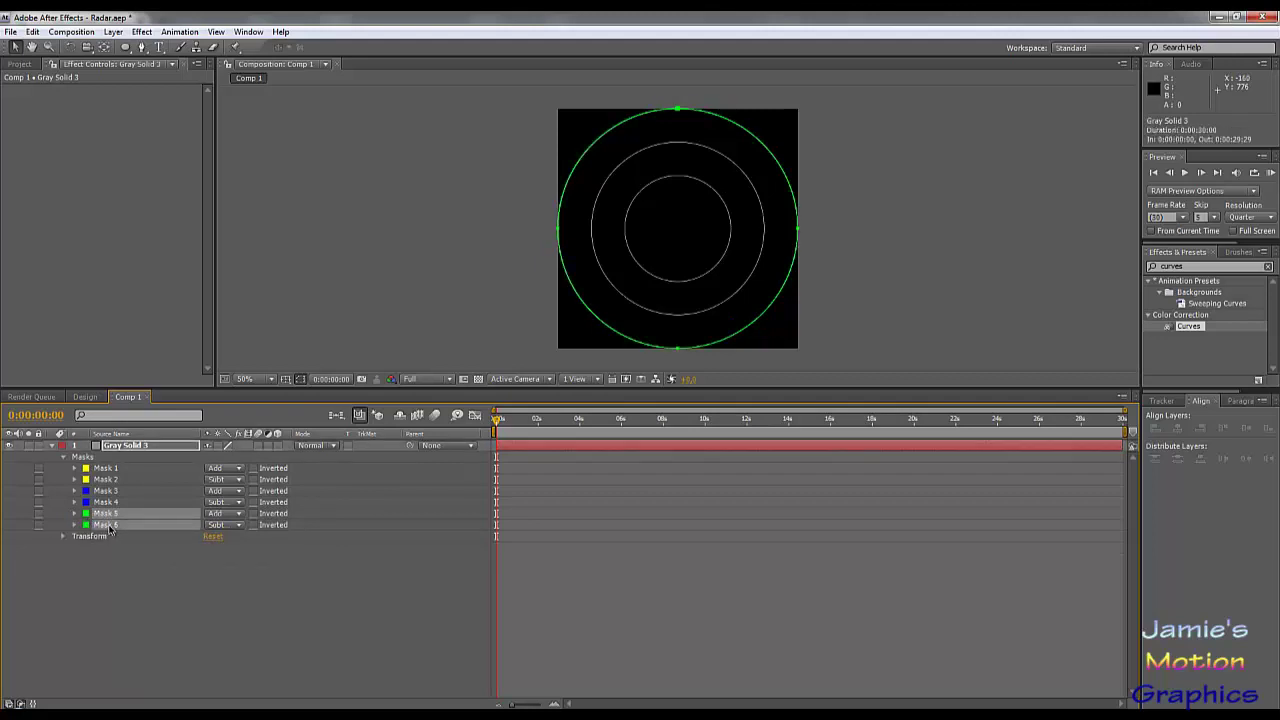
double_click(126, 525)
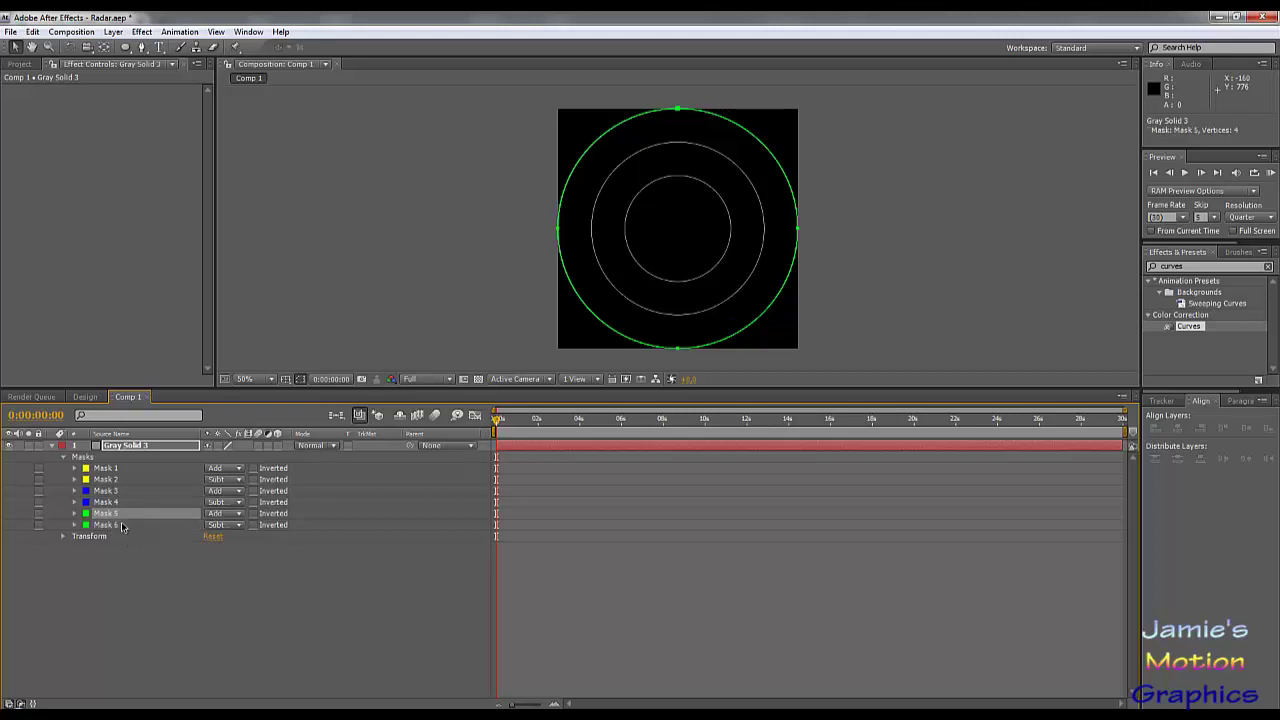
key("ctrl+d")
left_click(149, 613)
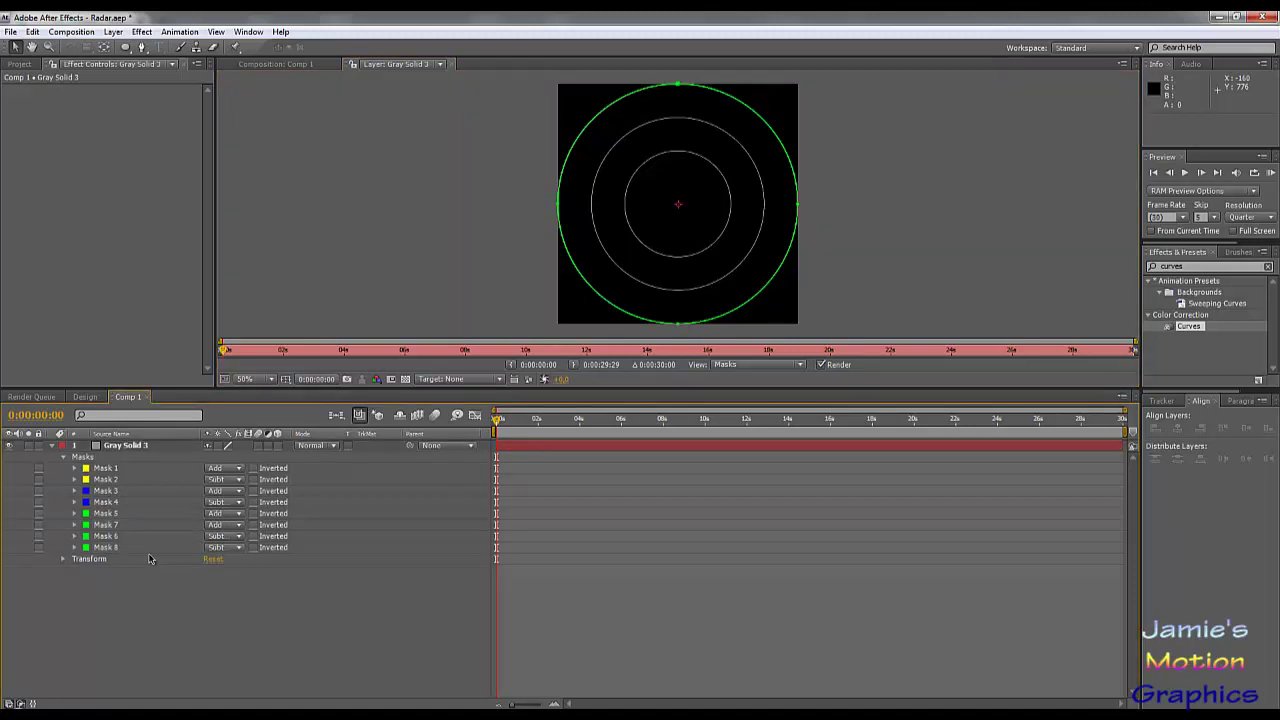
Reorder the masks so that Mask 7 sits below Mask 6, directly above Mask 8
left_click(324, 290)
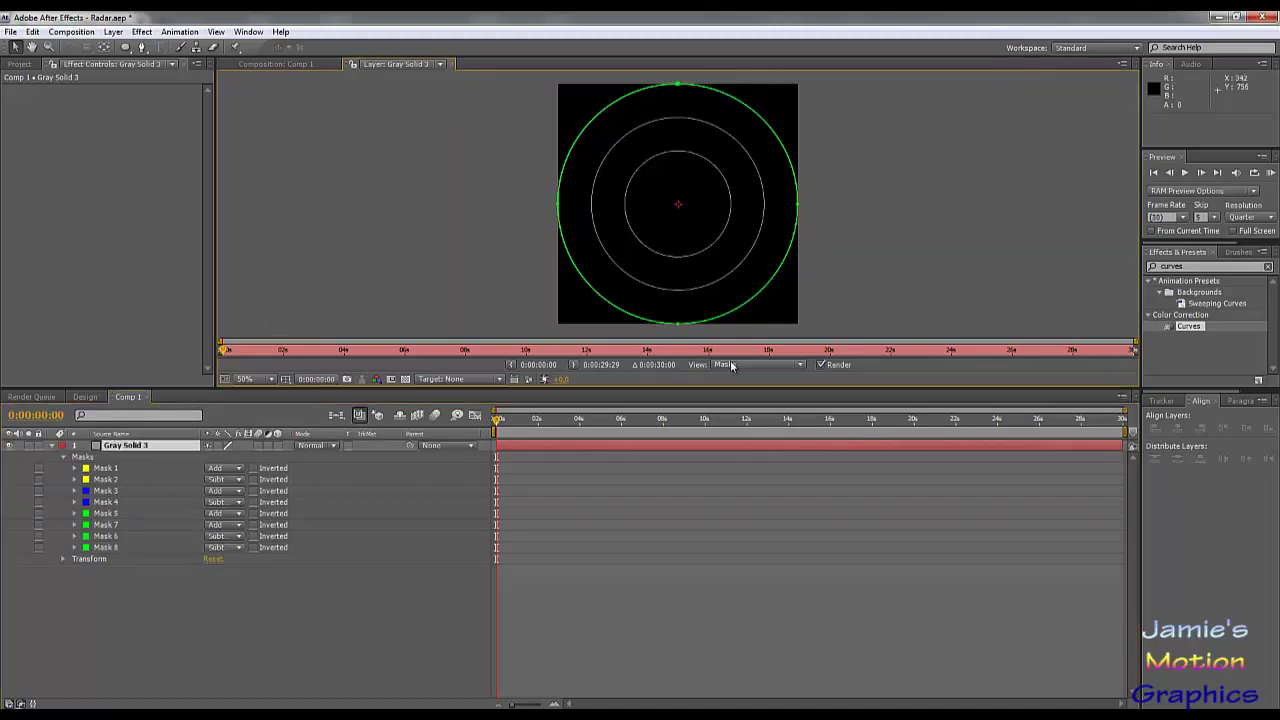
left_click(112, 535)
left_click(110, 525, "ctrl")
left_click(110, 525, "ctrl")
left_click(130, 644)
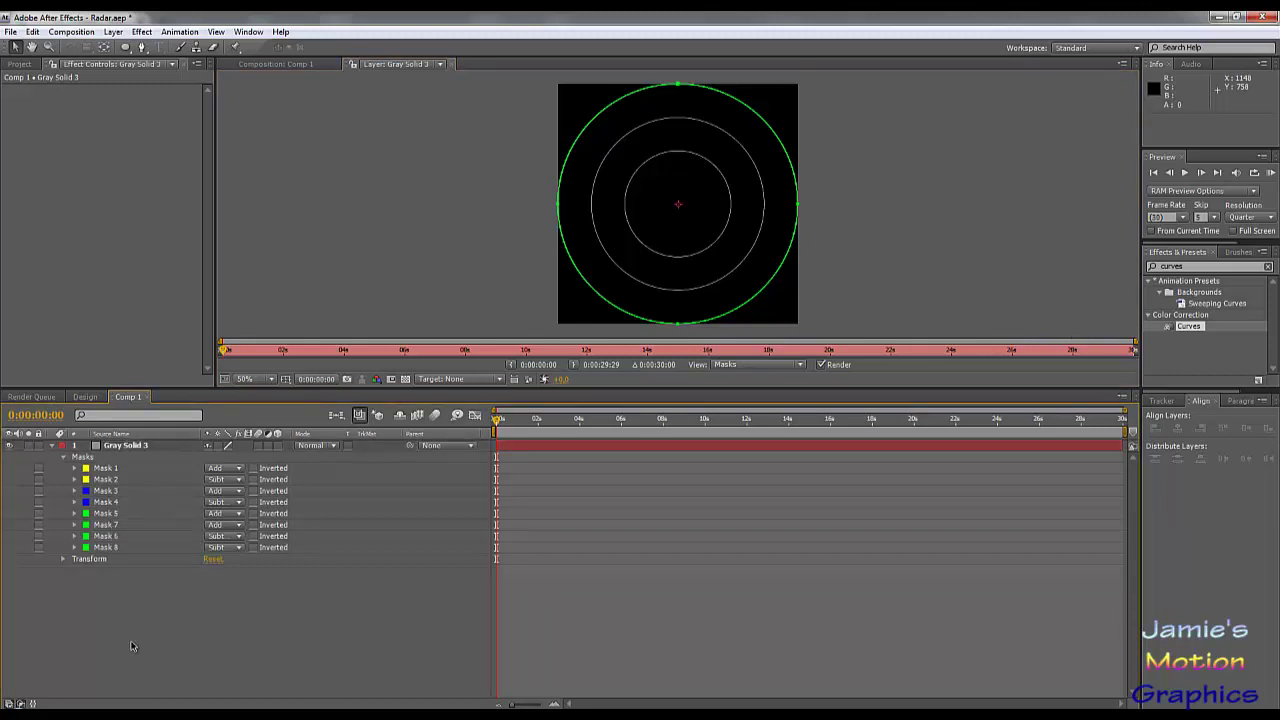
left_click(110, 537)
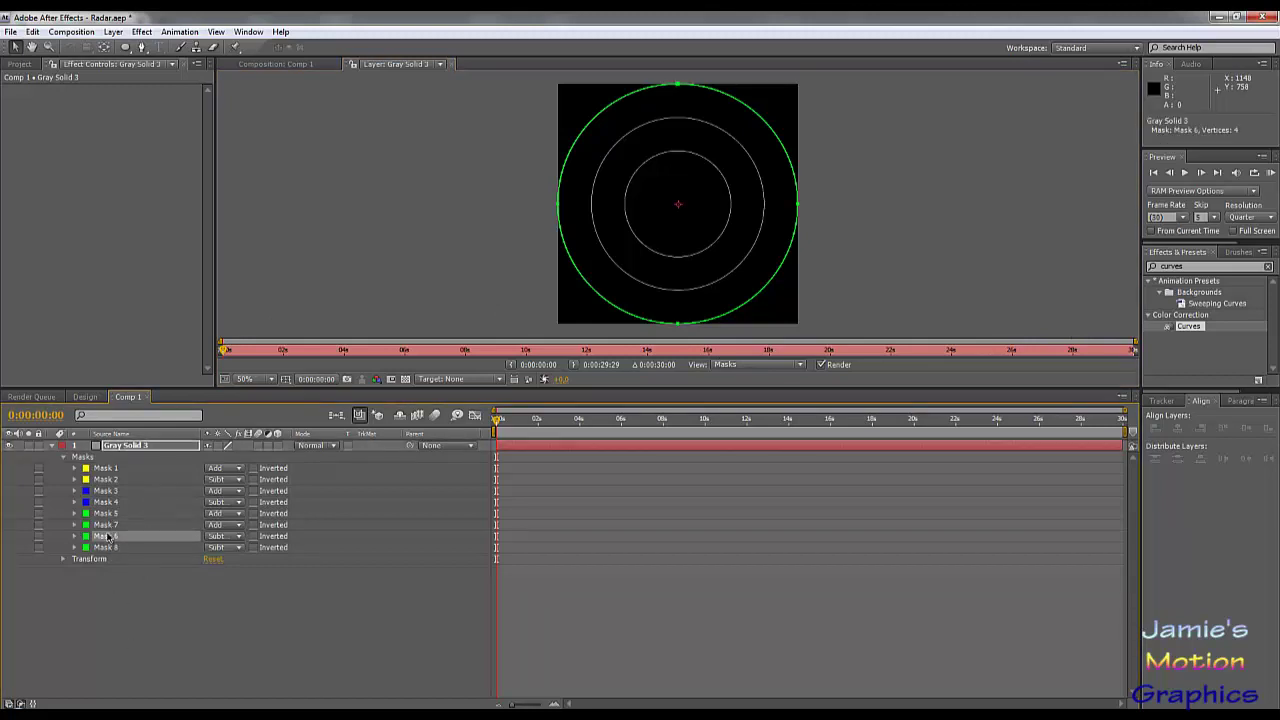
left_click(108, 525)
left_click(108, 547, "ctrl")
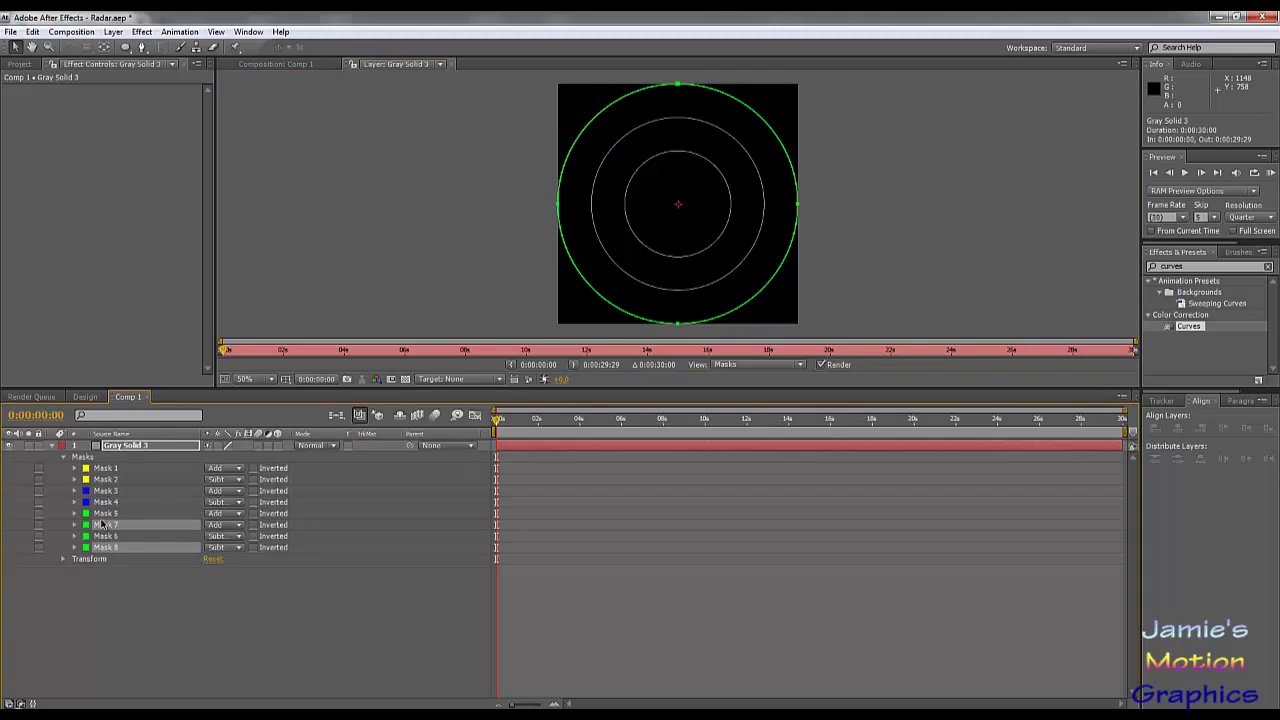
left_click_drag(102, 525, 88, 544)
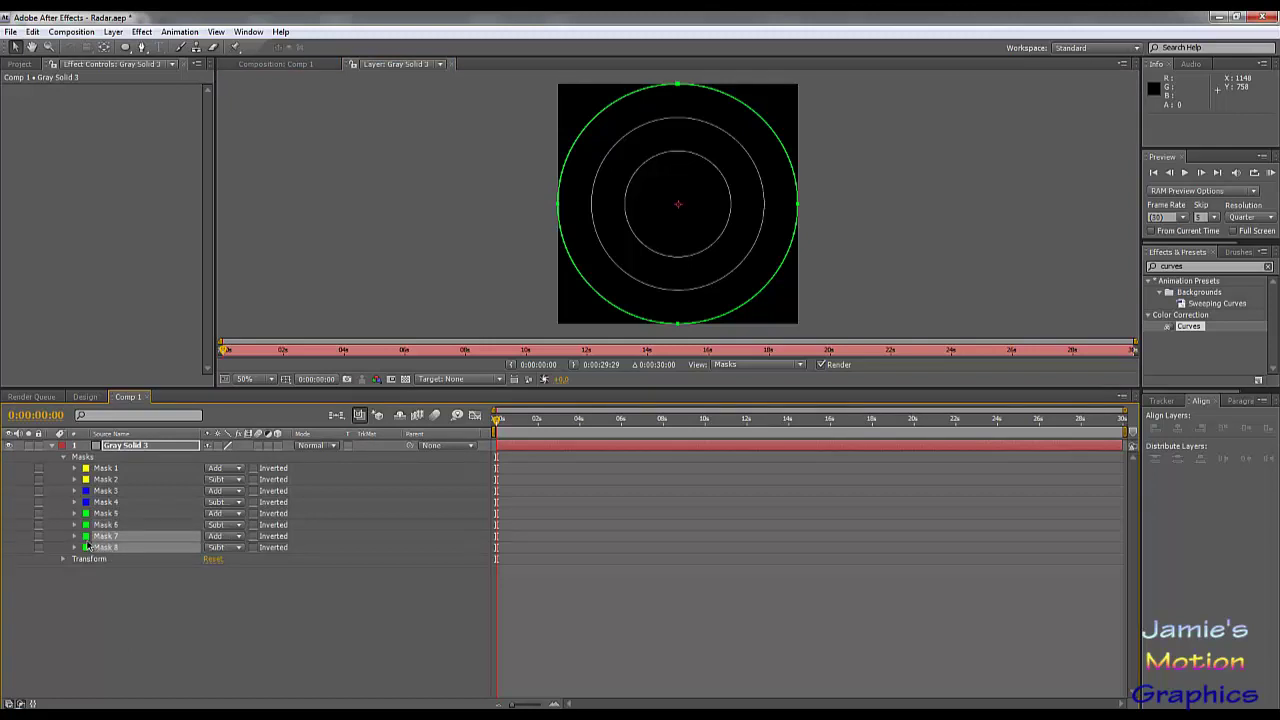
Change the mask color of Mask 7 and Mask 8 to magenta (FF00D8)
left_click(86, 537)
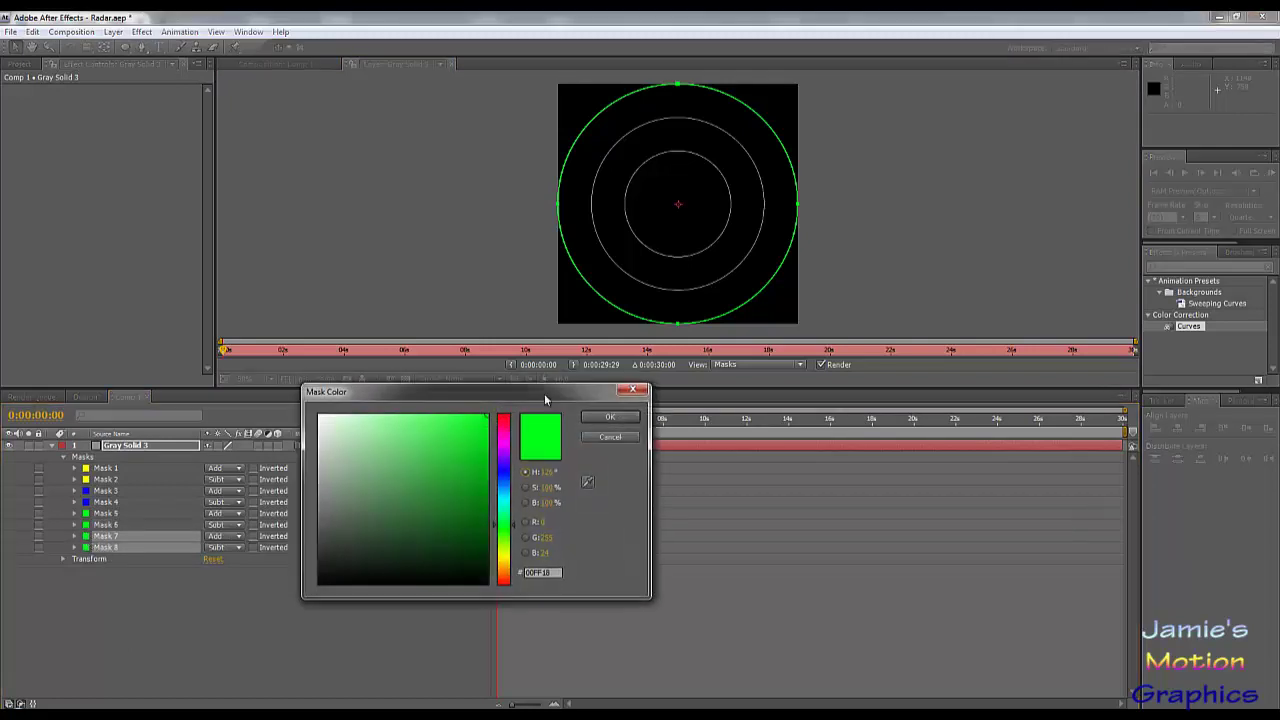
left_click(502, 447)
left_click(588, 417)
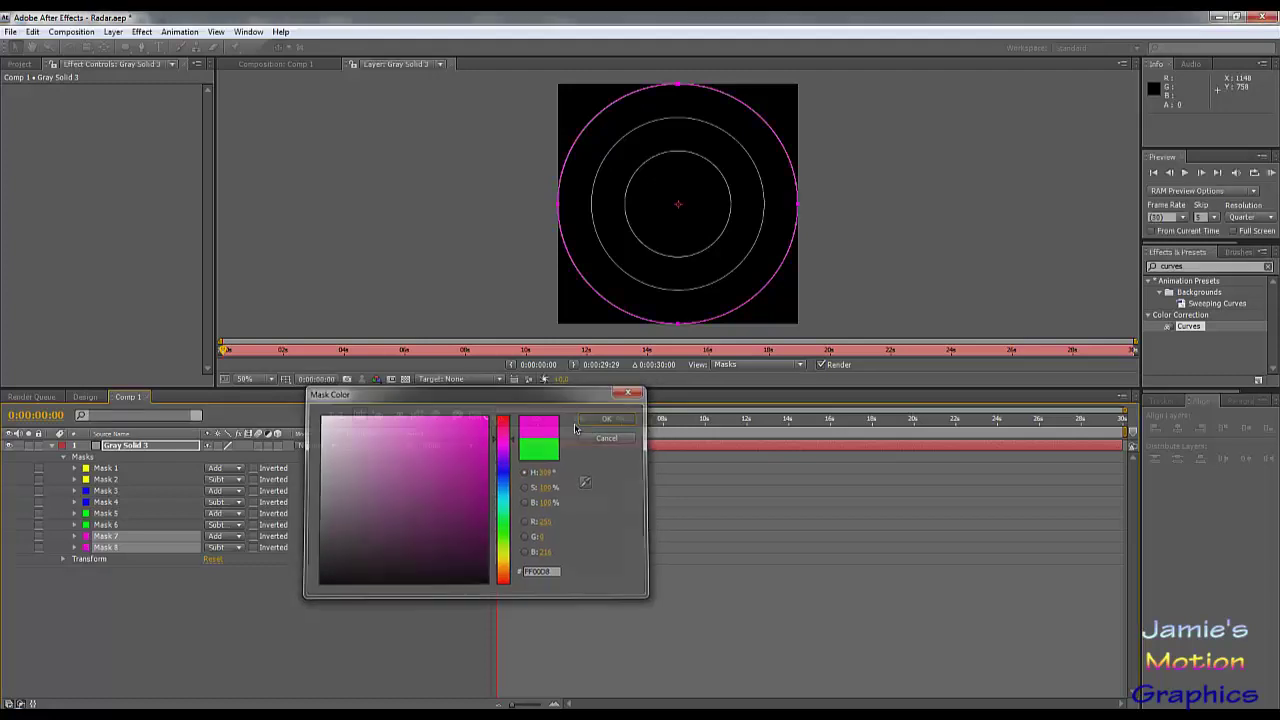
Set the mask expansion to -300 pixels on Mask 7 and -302 pixels on Mask 8 to form the innermost ring
left_click(74, 537)
left_click(216, 581)
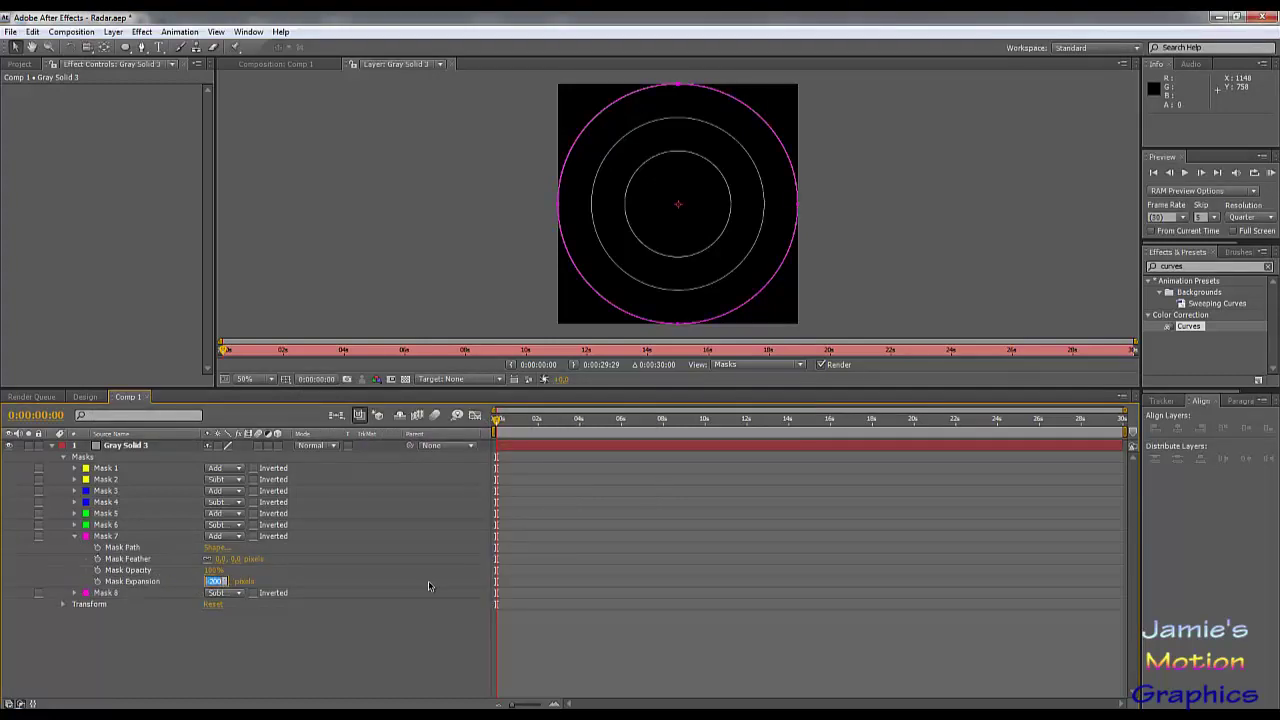
type("300")
key("Return")
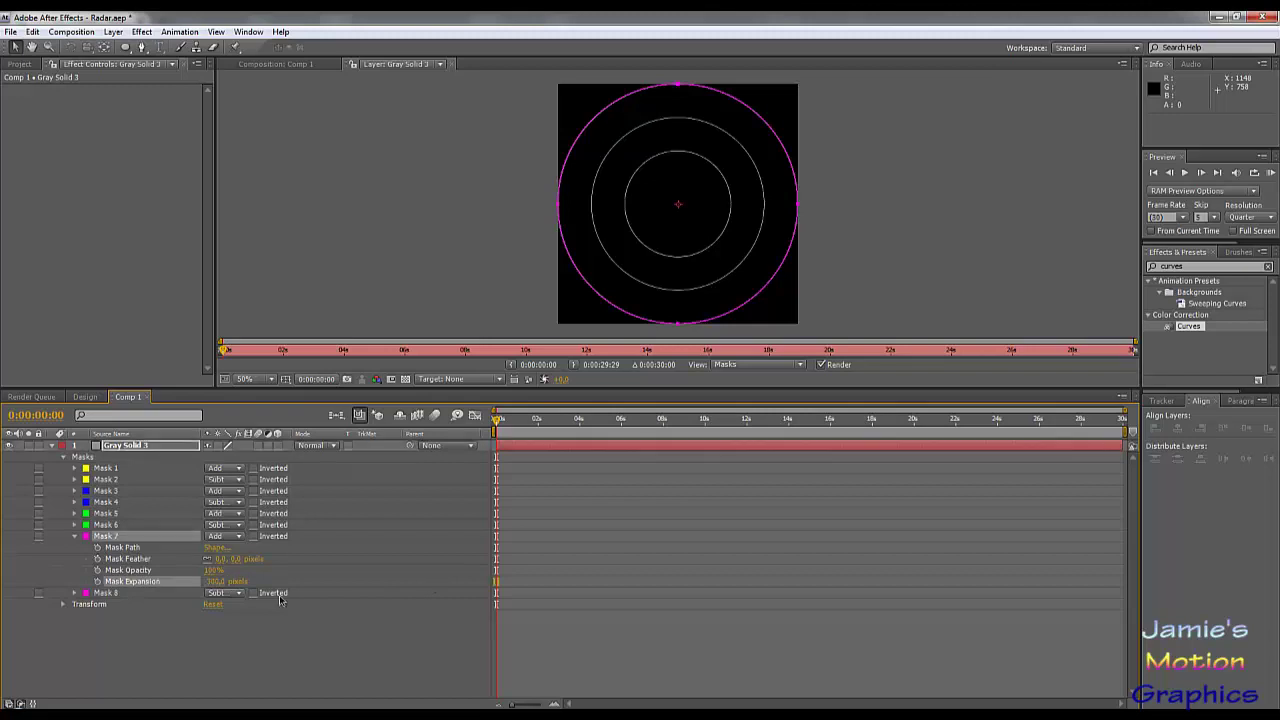
left_click(73, 594)
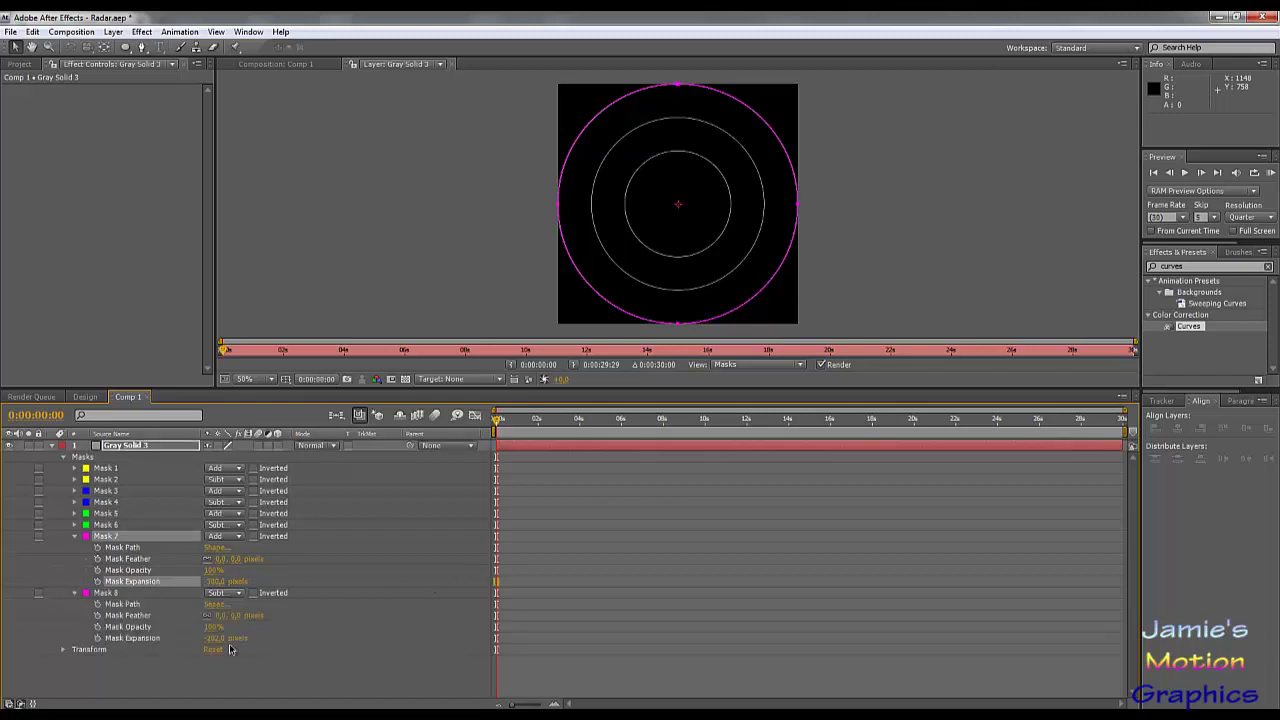
left_click(216, 638)
type("-30202,0")
key("Return")
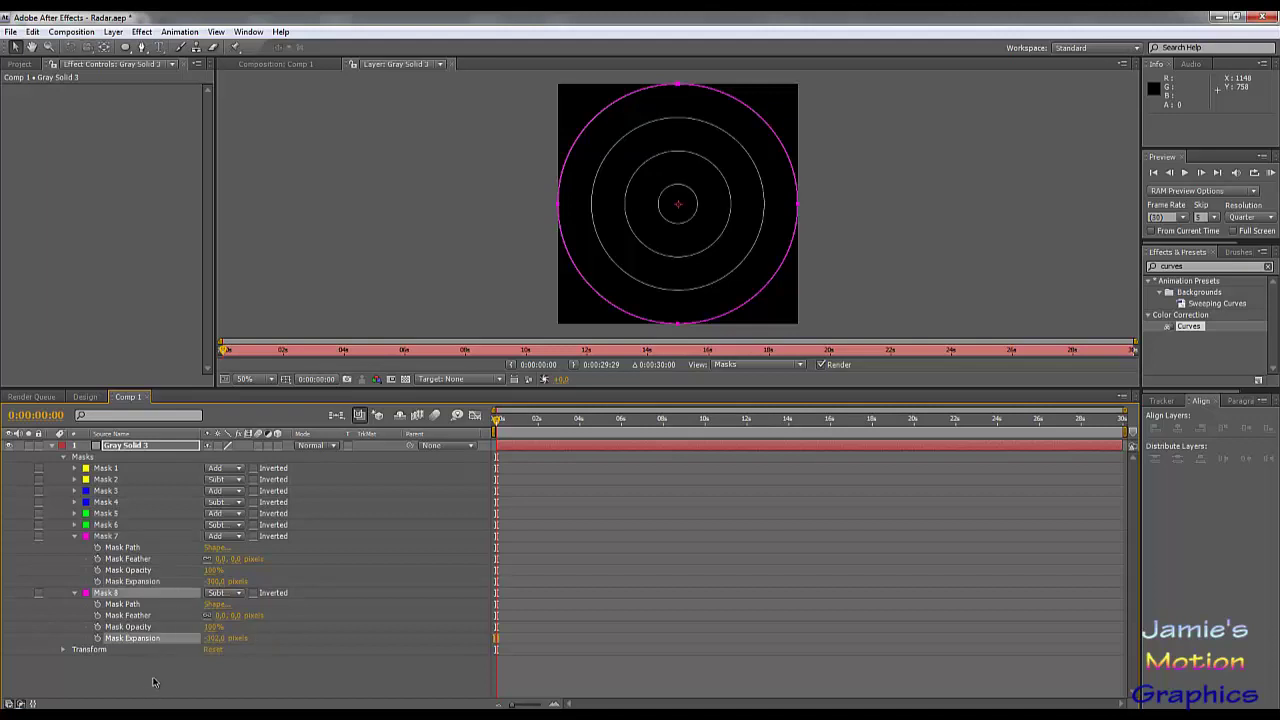
left_click(153, 682)
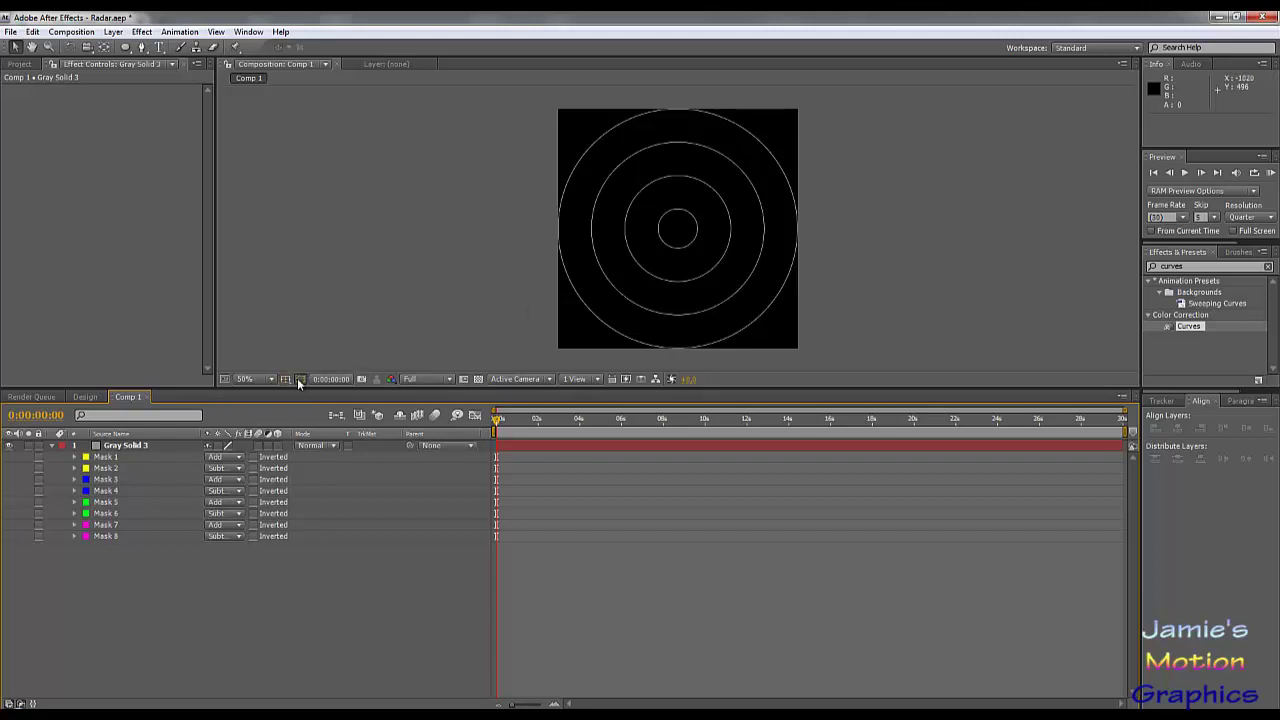
Hide the mask outlines in the composition view and collapse the Gray Solid 3 layer
left_click(116, 457)
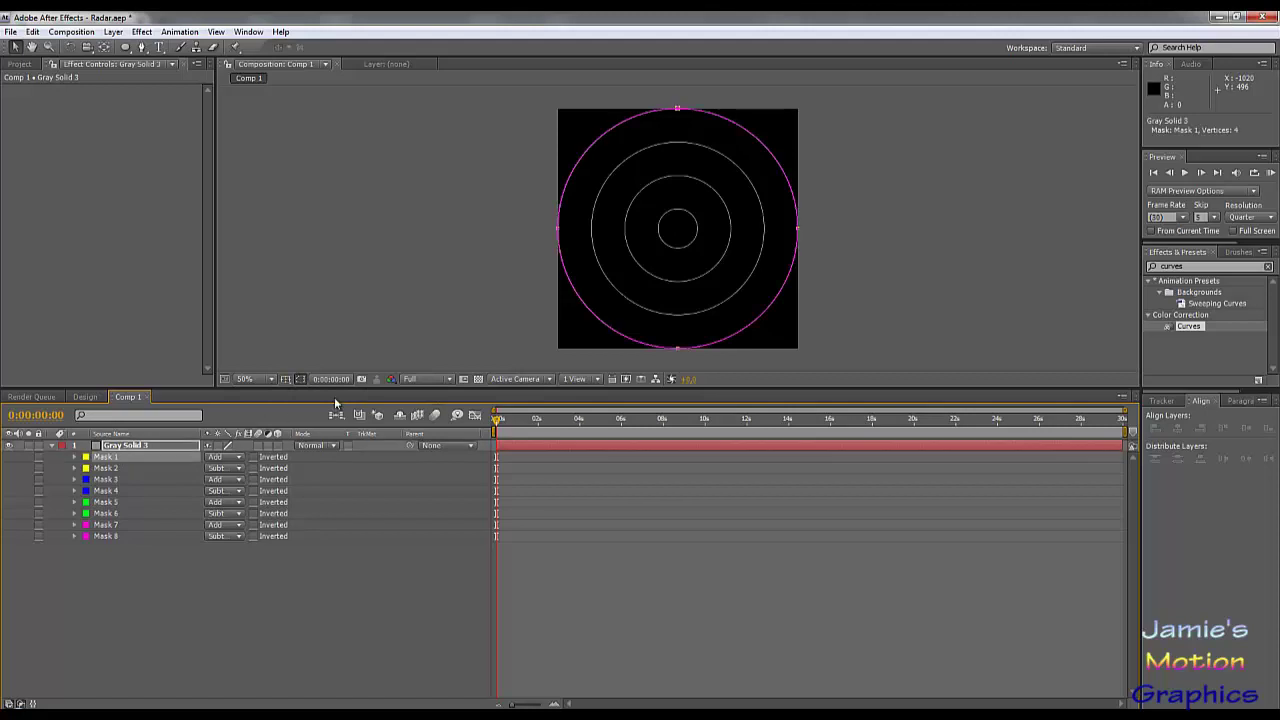
left_click(125, 445)
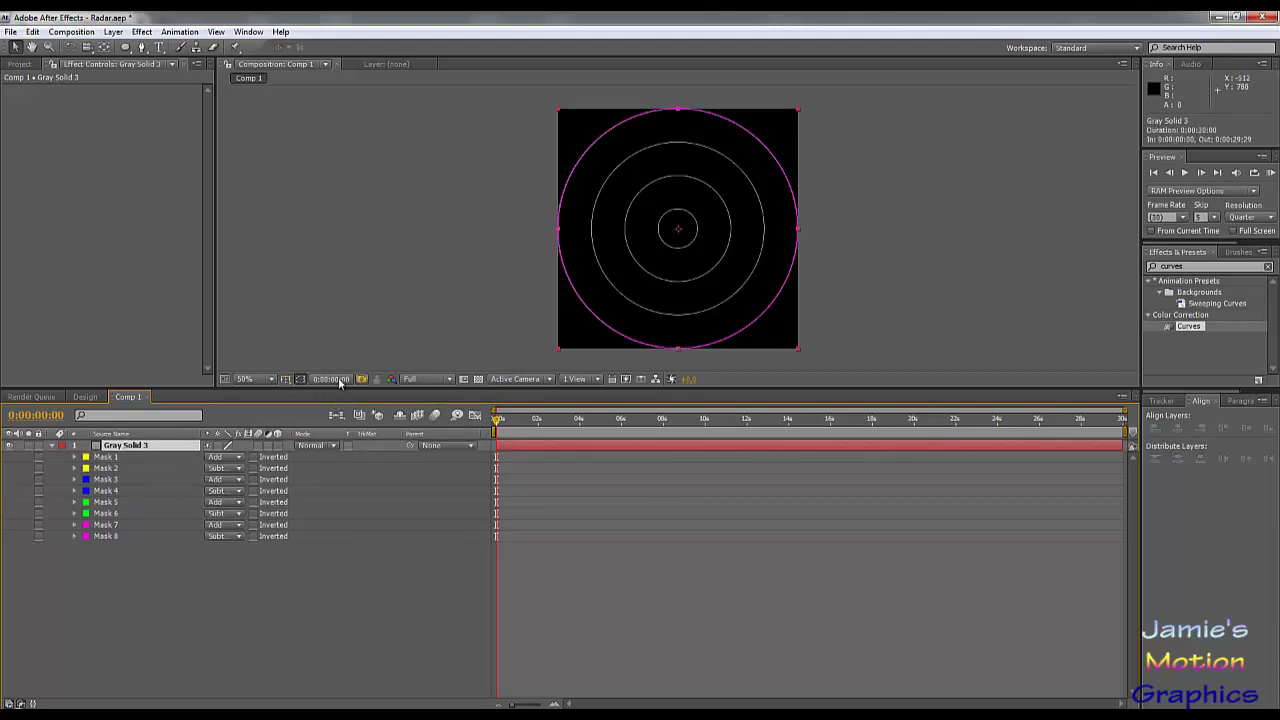
left_click(301, 380)
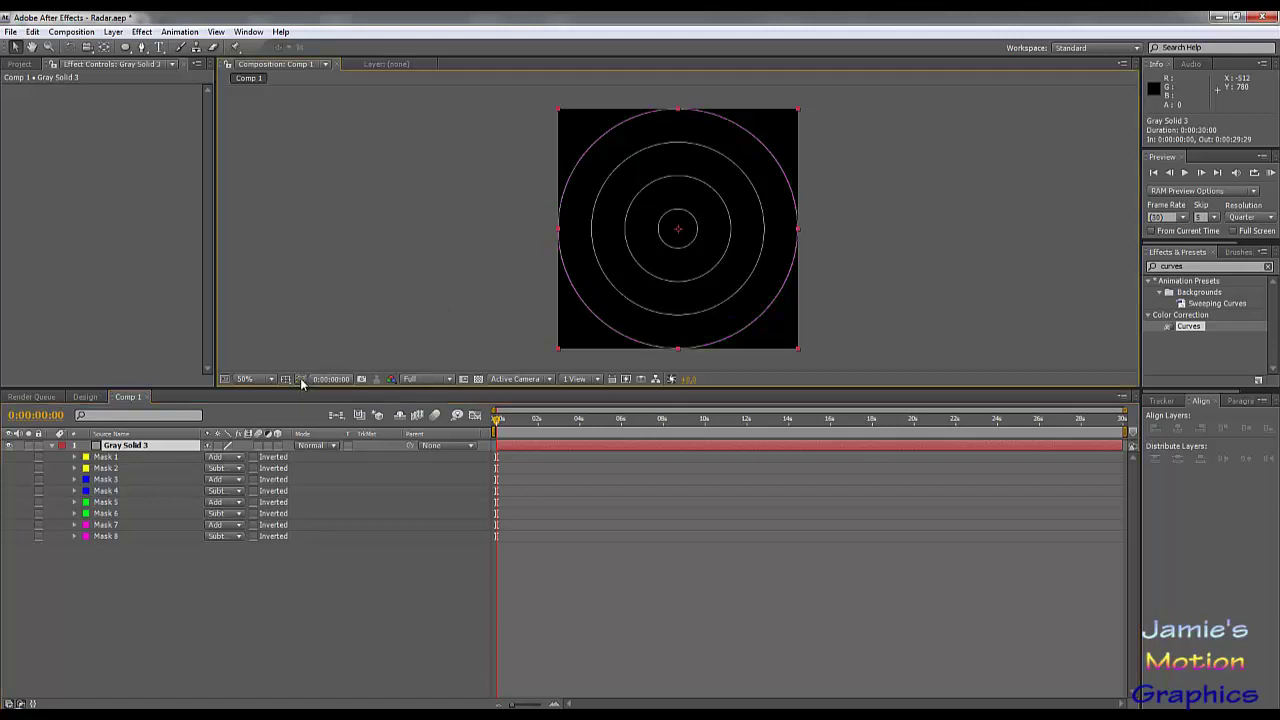
left_click(255, 634)
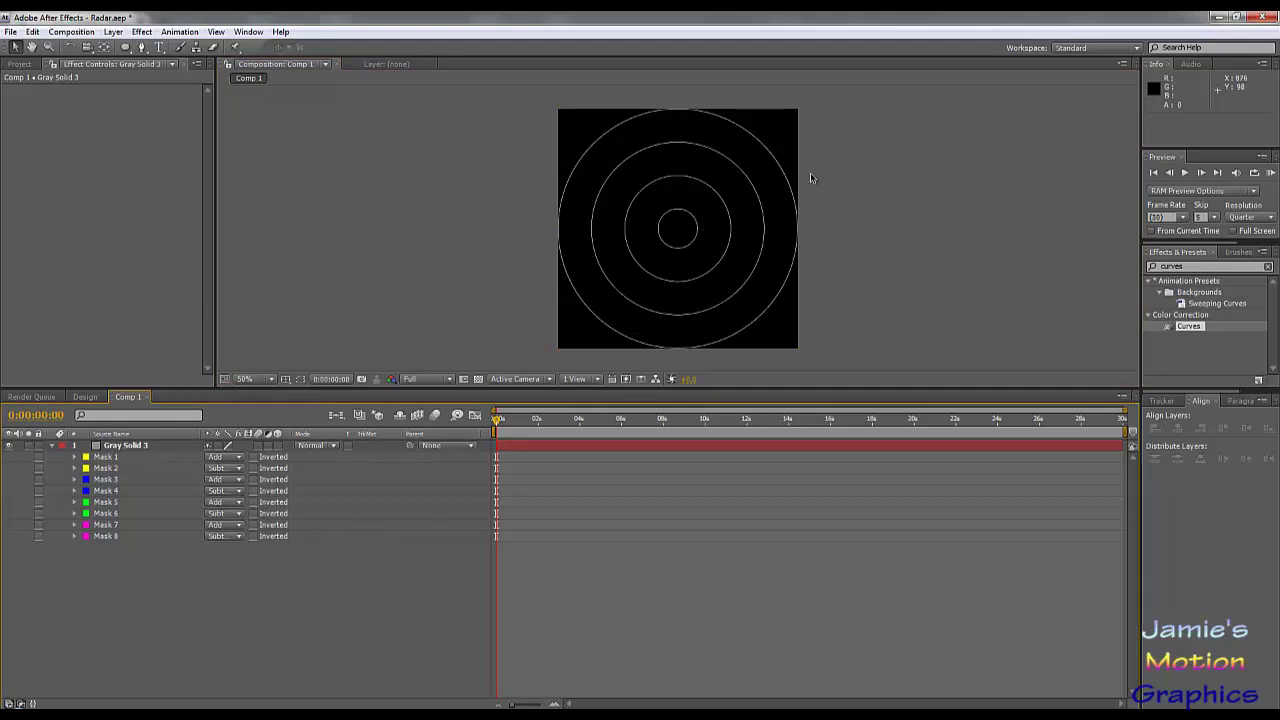
left_click(52, 446)
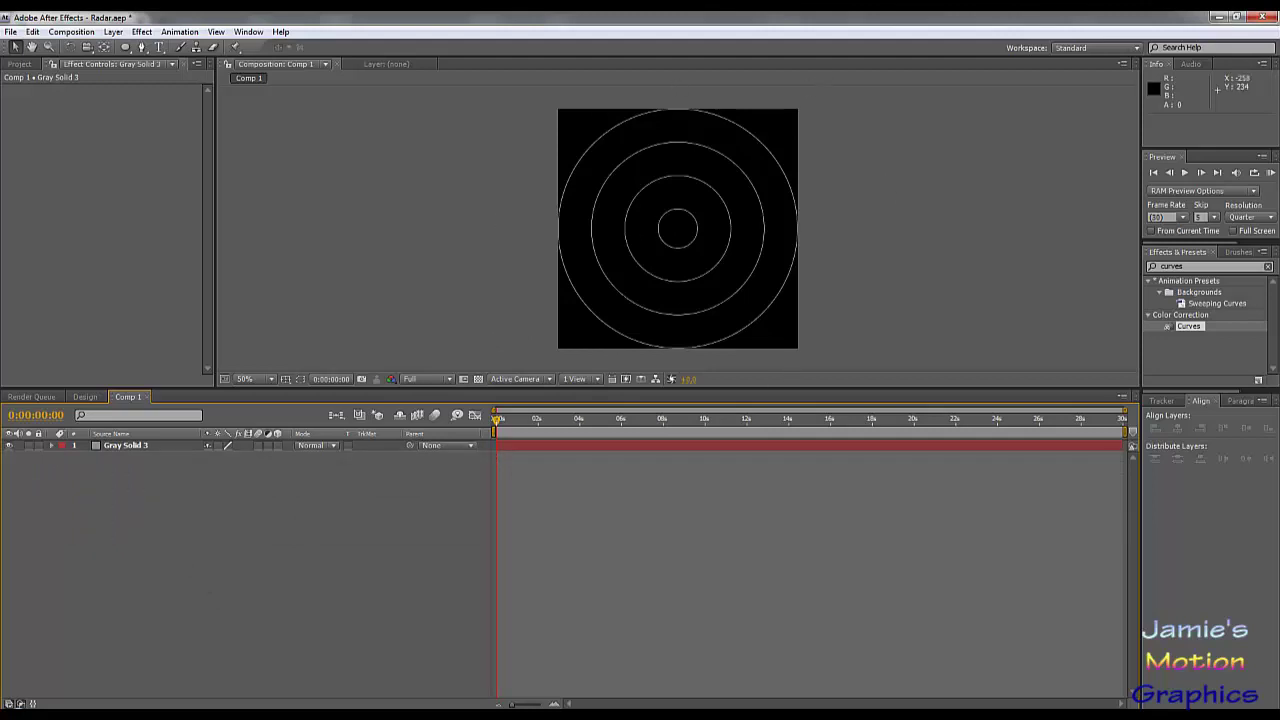
Add a new shape layer above Gray Solid 3
left_click(114, 32)
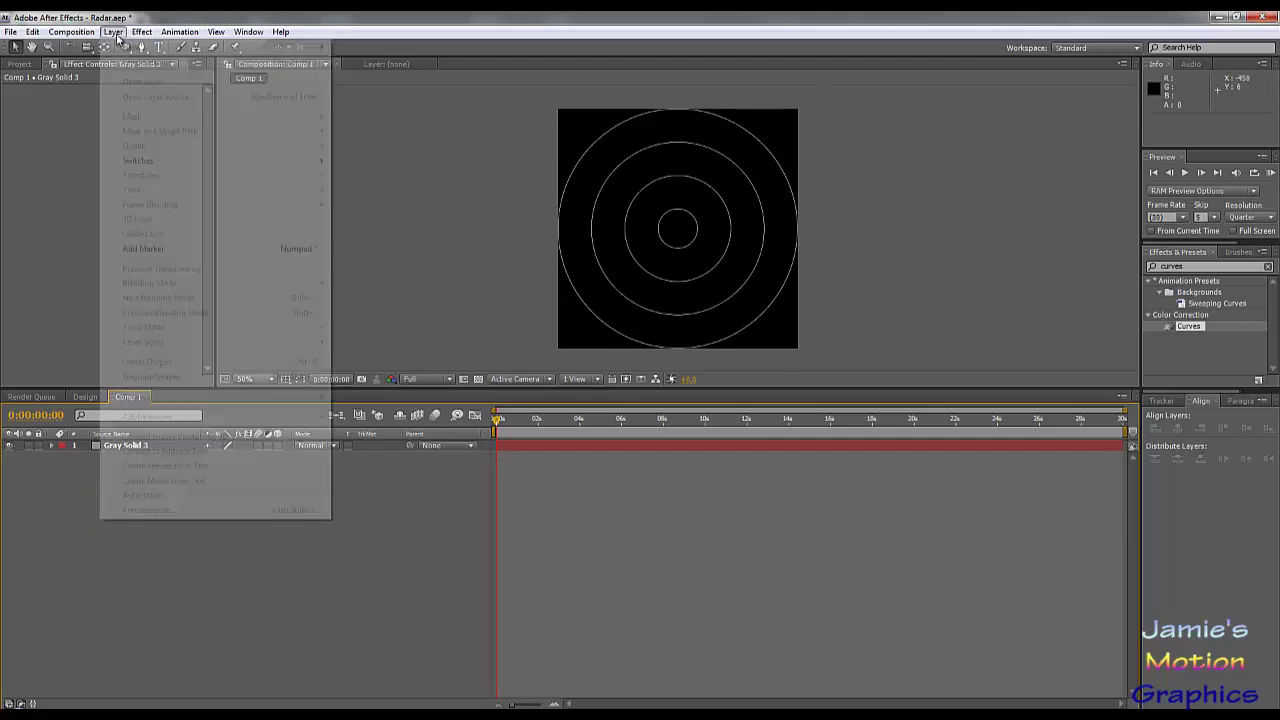
mouse_move(129, 48)
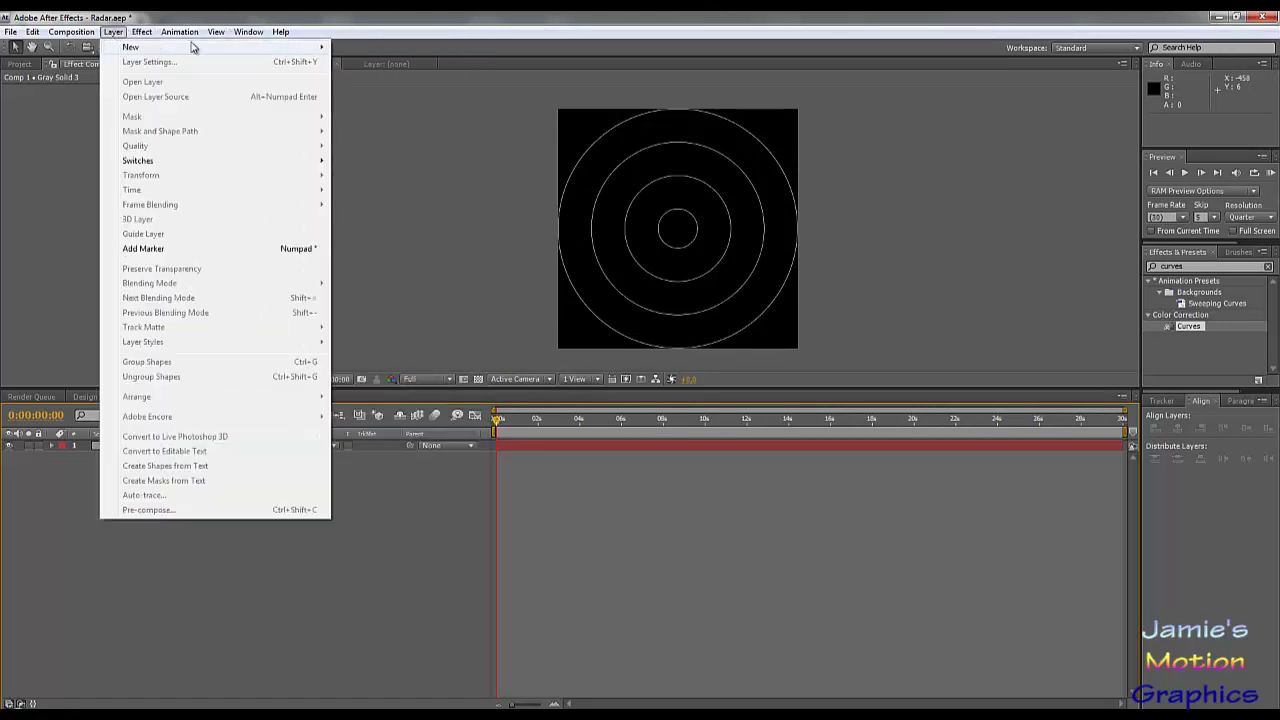
mouse_move(286, 48)
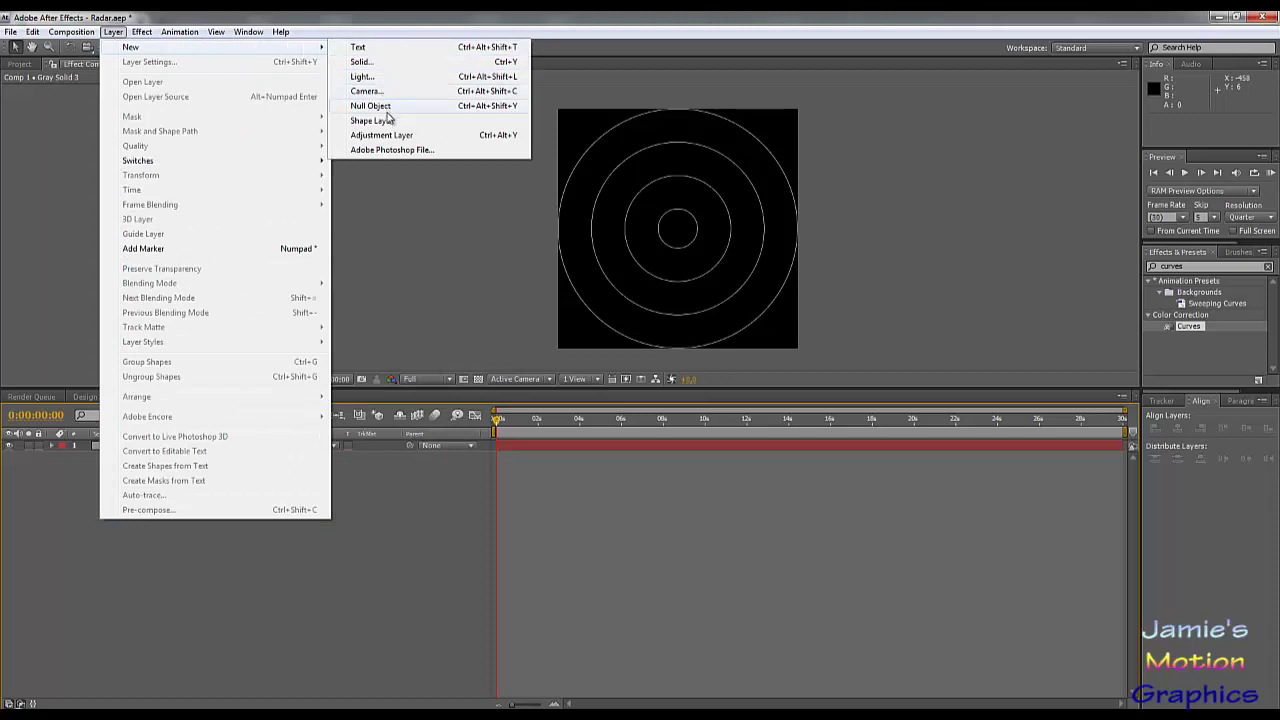
left_click(436, 121)
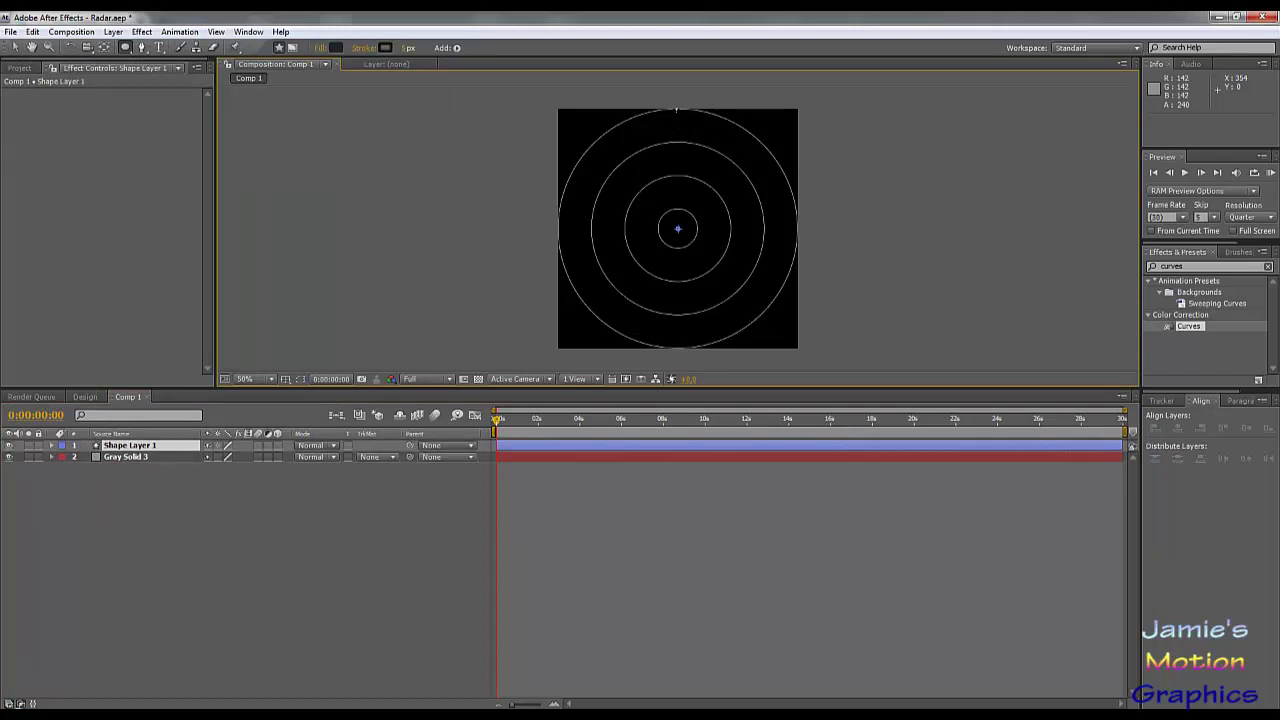
Draw a straight vertical line with the Pen tool from the top of the outer ring to the center of the rings
left_click_drag(676, 110, 683, 217)
key("ctrl+z")
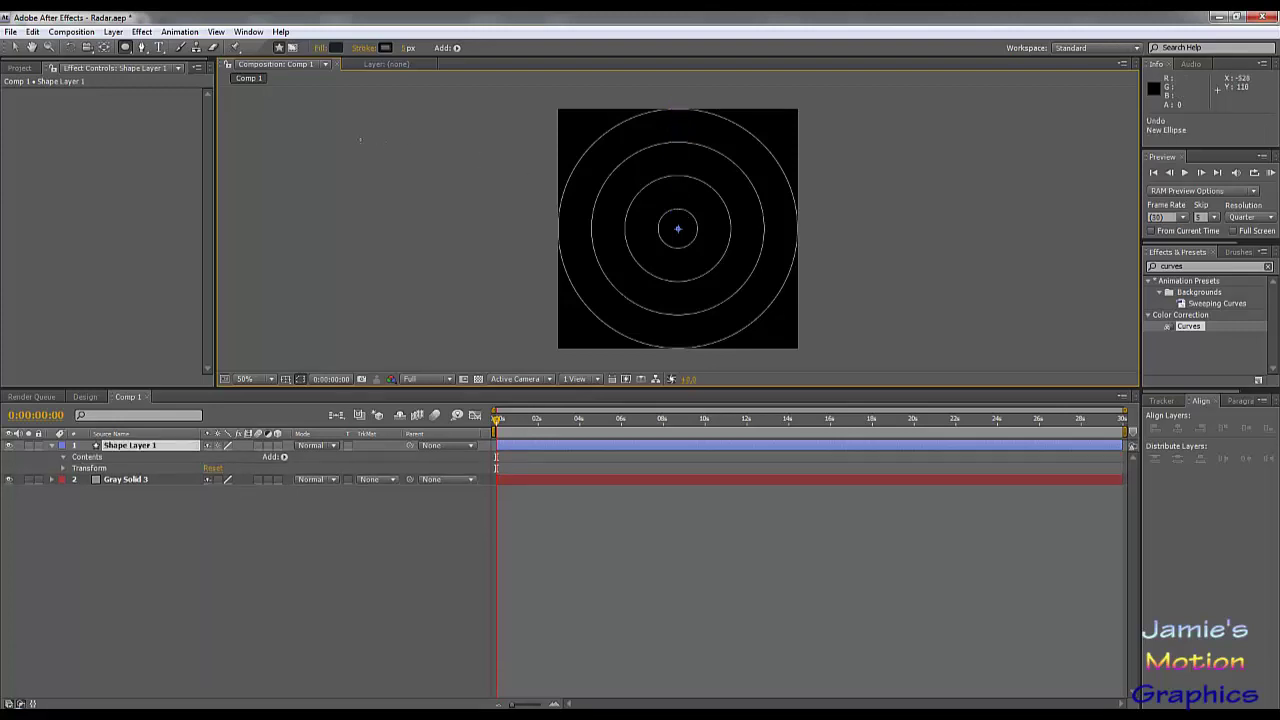
left_click(141, 47)
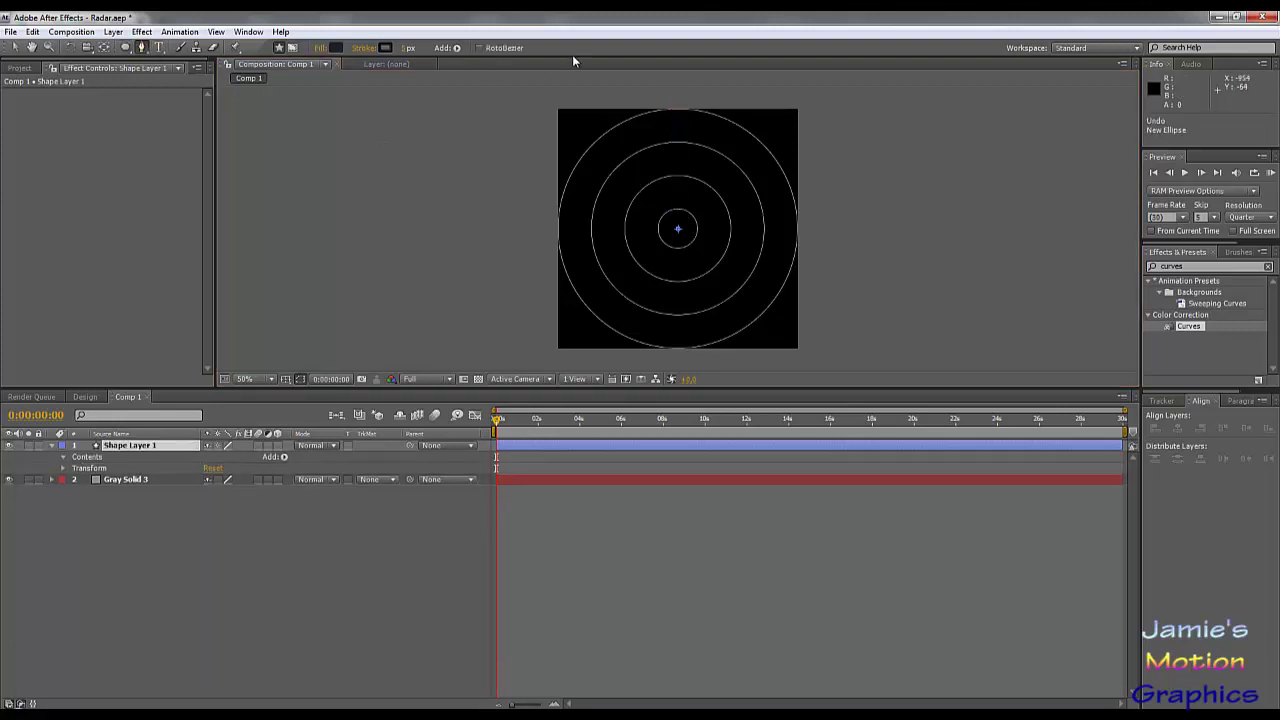
left_click(678, 115)
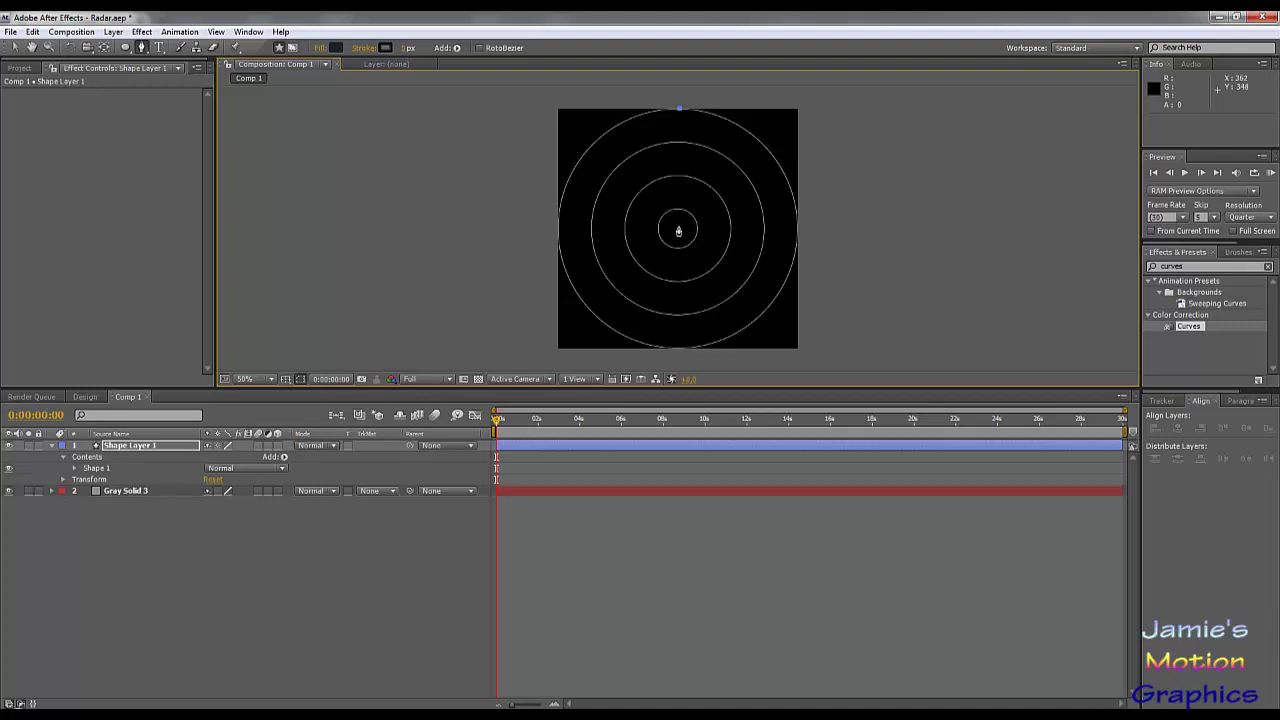
left_click(677, 230)
Set the line's stroke color to the gray sampled with the eyedropper from the Gray Solid 3 layer
left_click(386, 52)
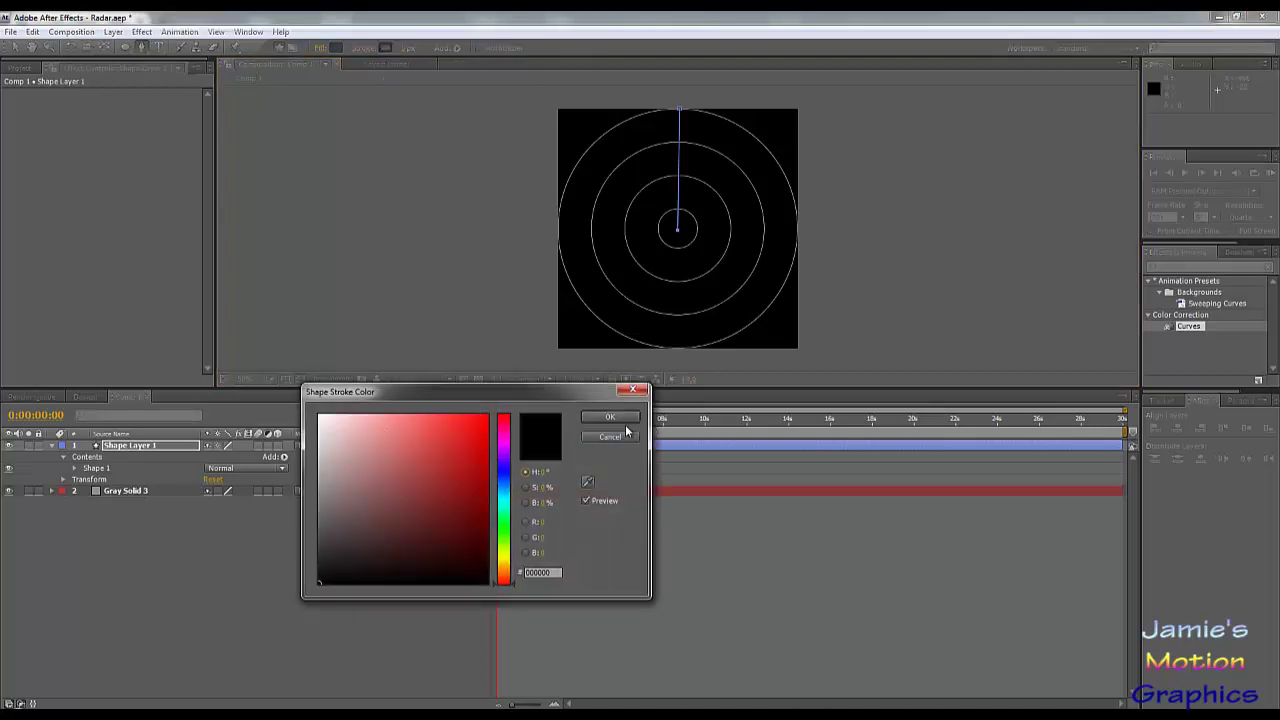
left_click(589, 484)
left_click(105, 485)
left_click(104, 491)
left_click(610, 417)
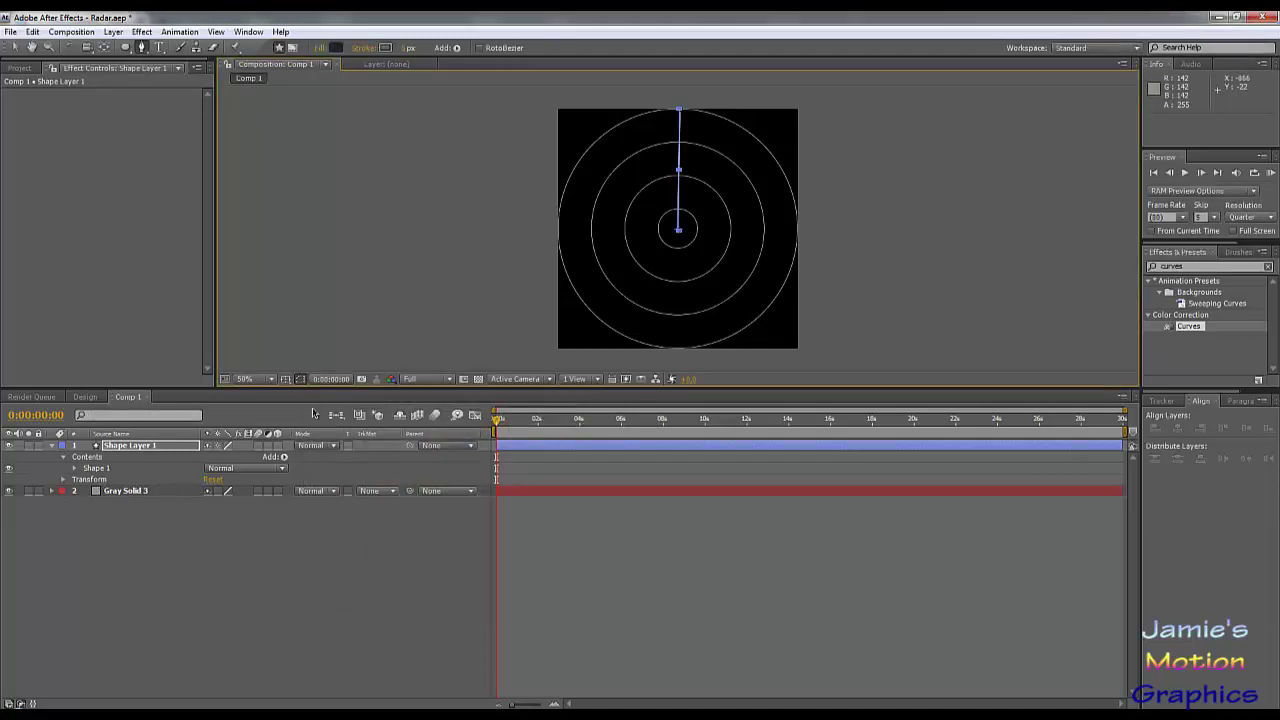
Set the line's fill to None and deselect the shape layer
left_click(320, 49)
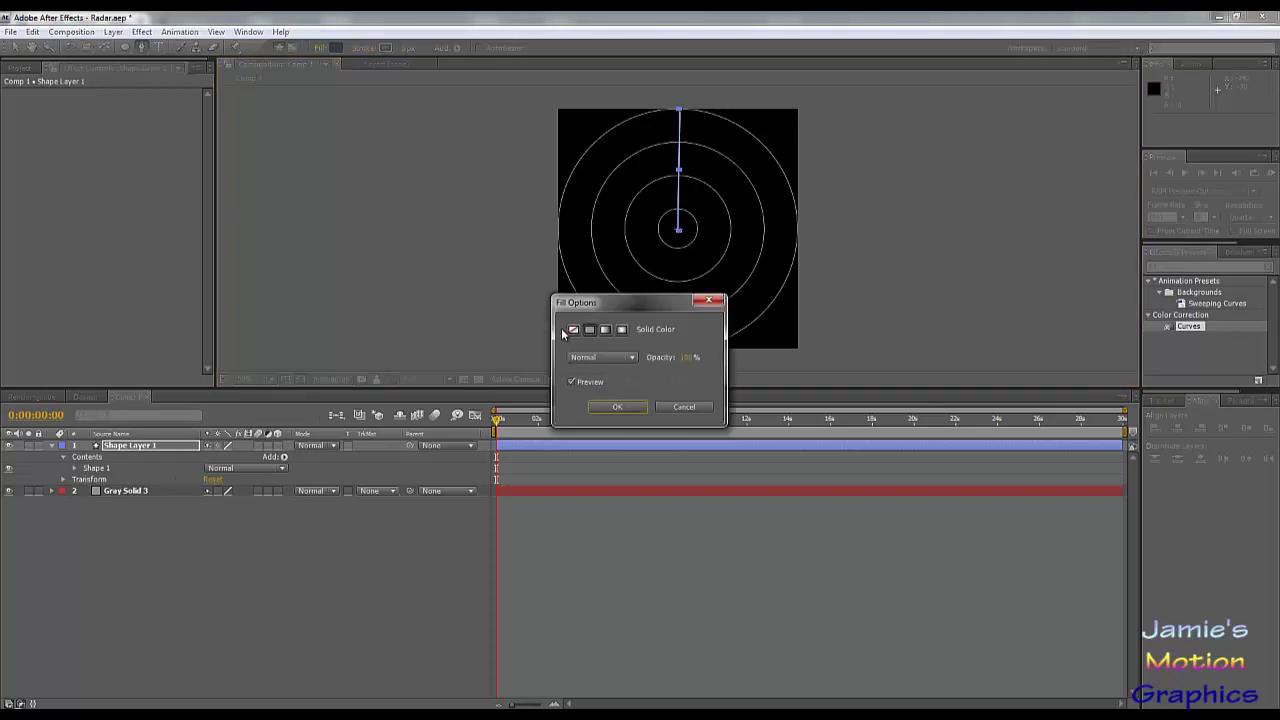
left_click(573, 329)
left_click(618, 407)
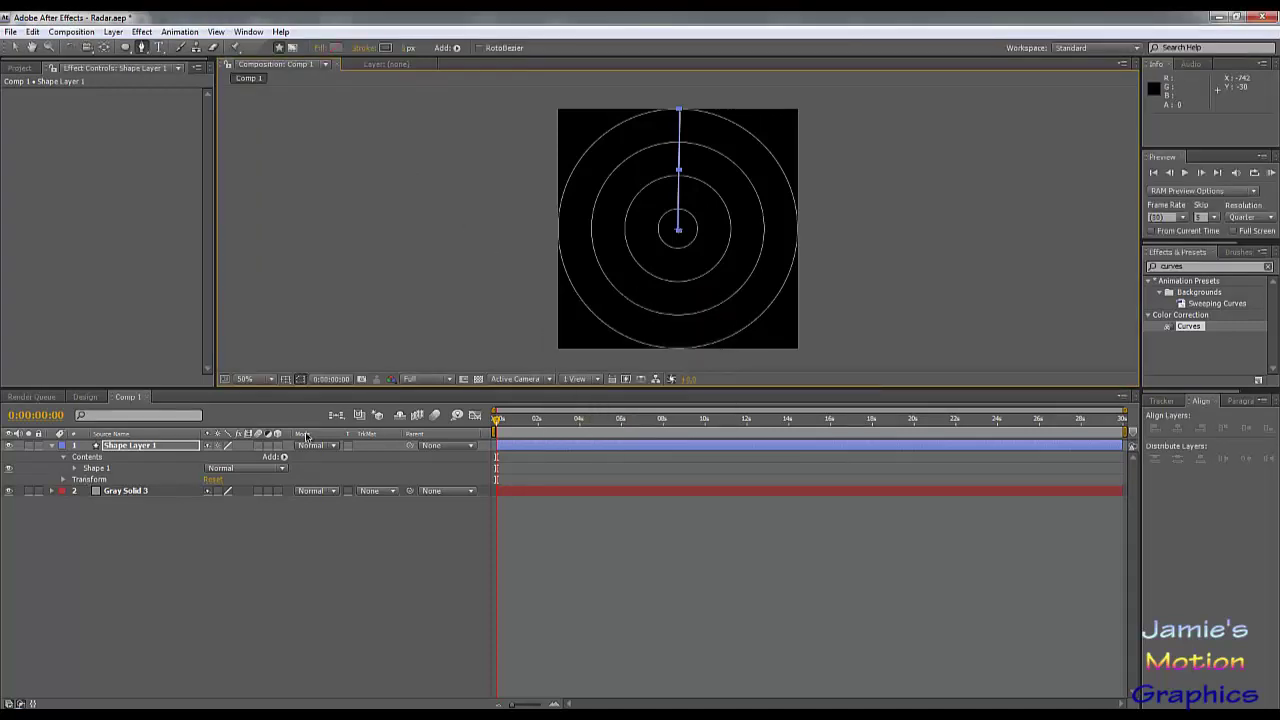
left_click(265, 526)
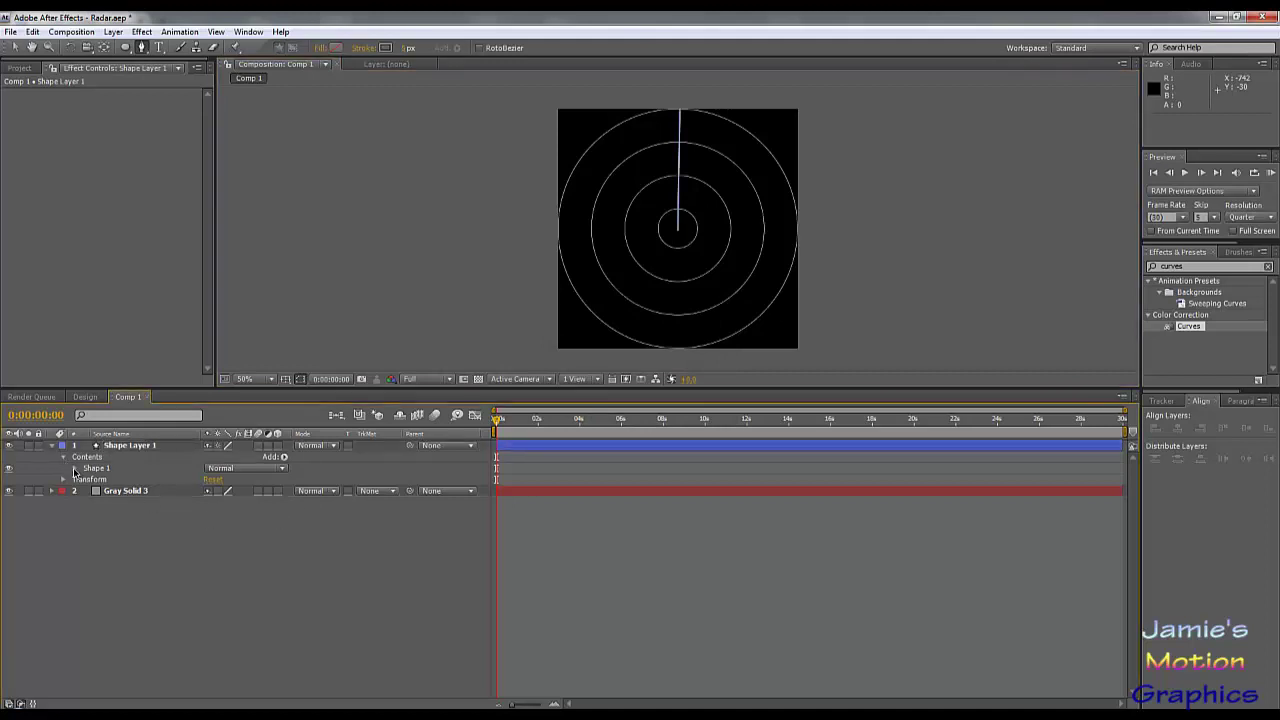
Add a Repeater to the contents of Shape Layer 1
left_click(75, 469)
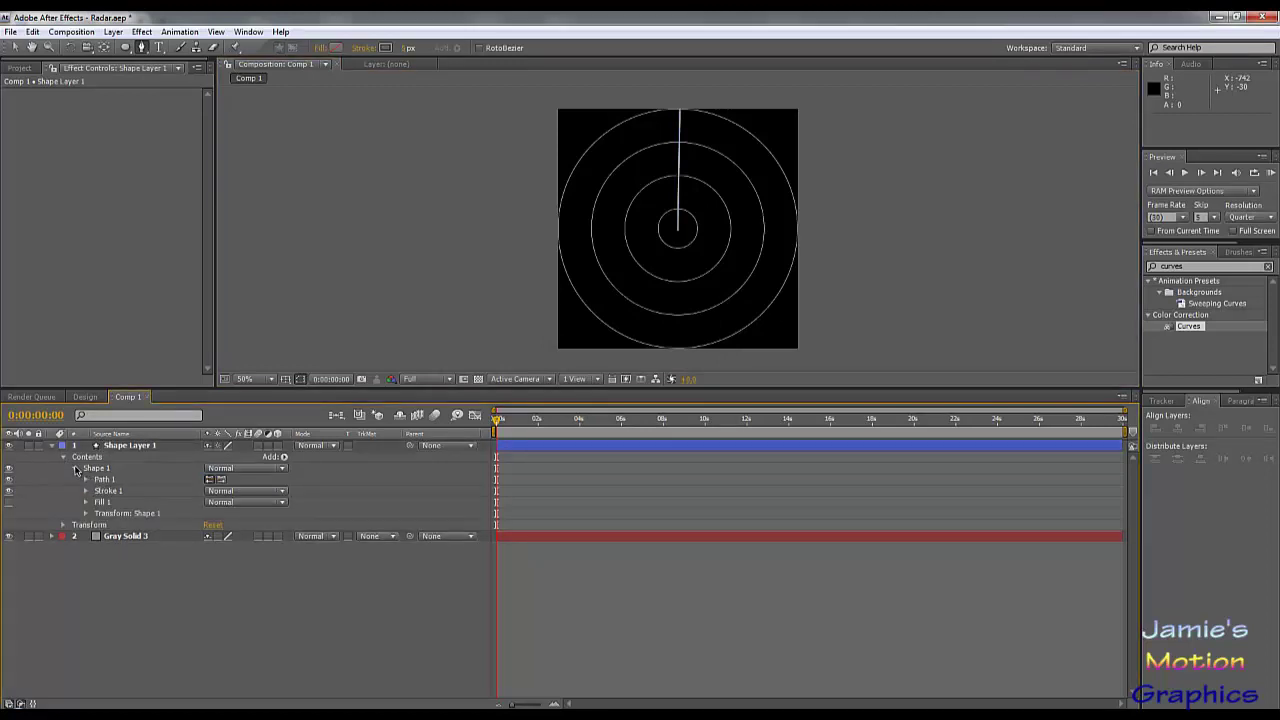
left_click(75, 469)
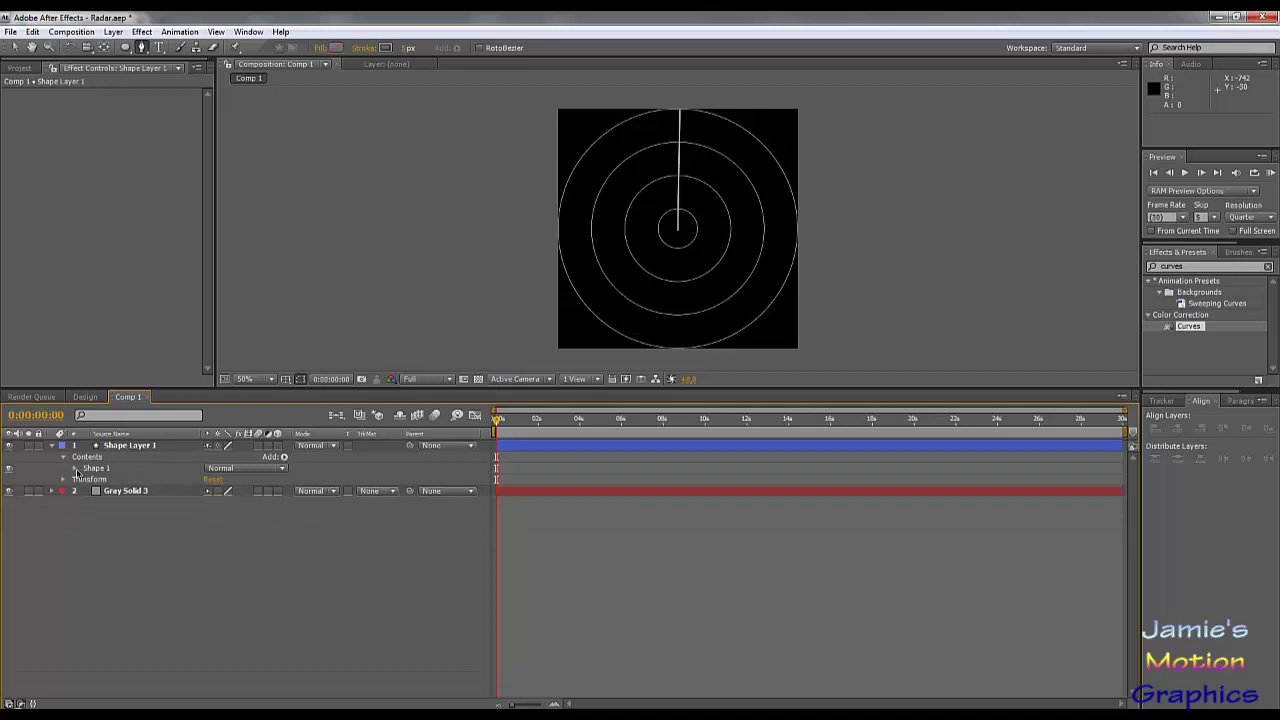
left_click(284, 457)
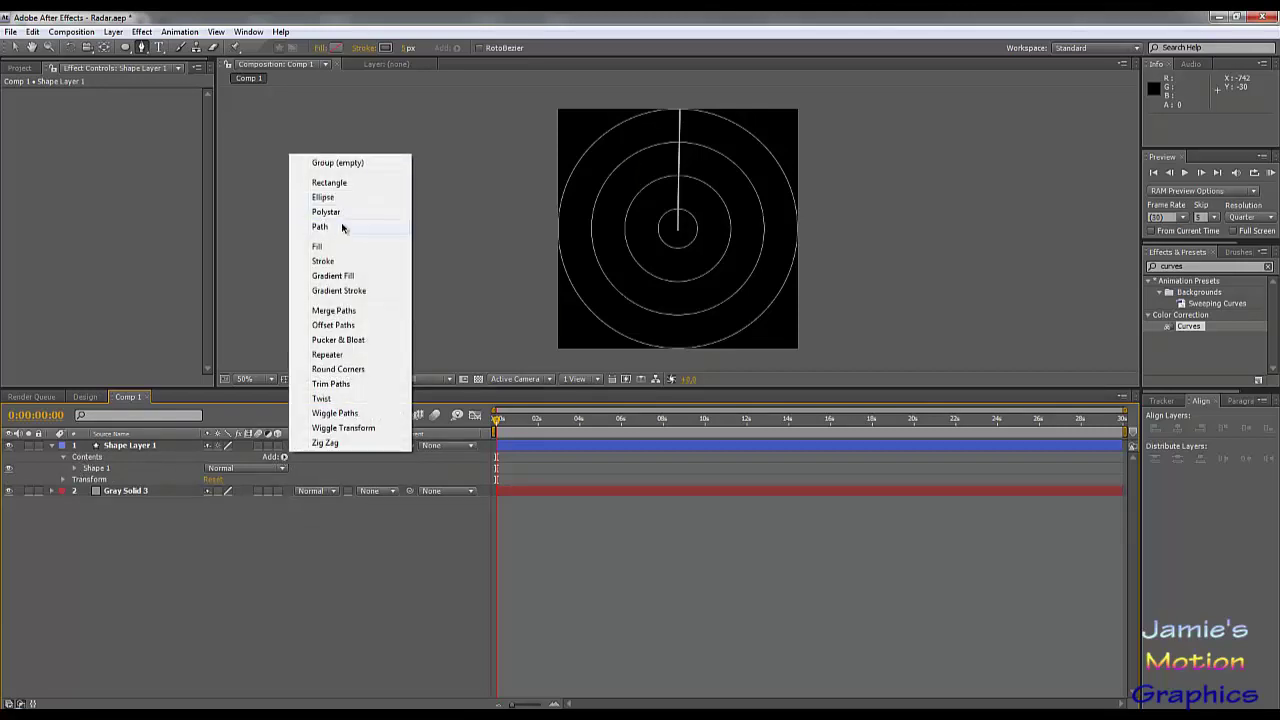
left_click(328, 355)
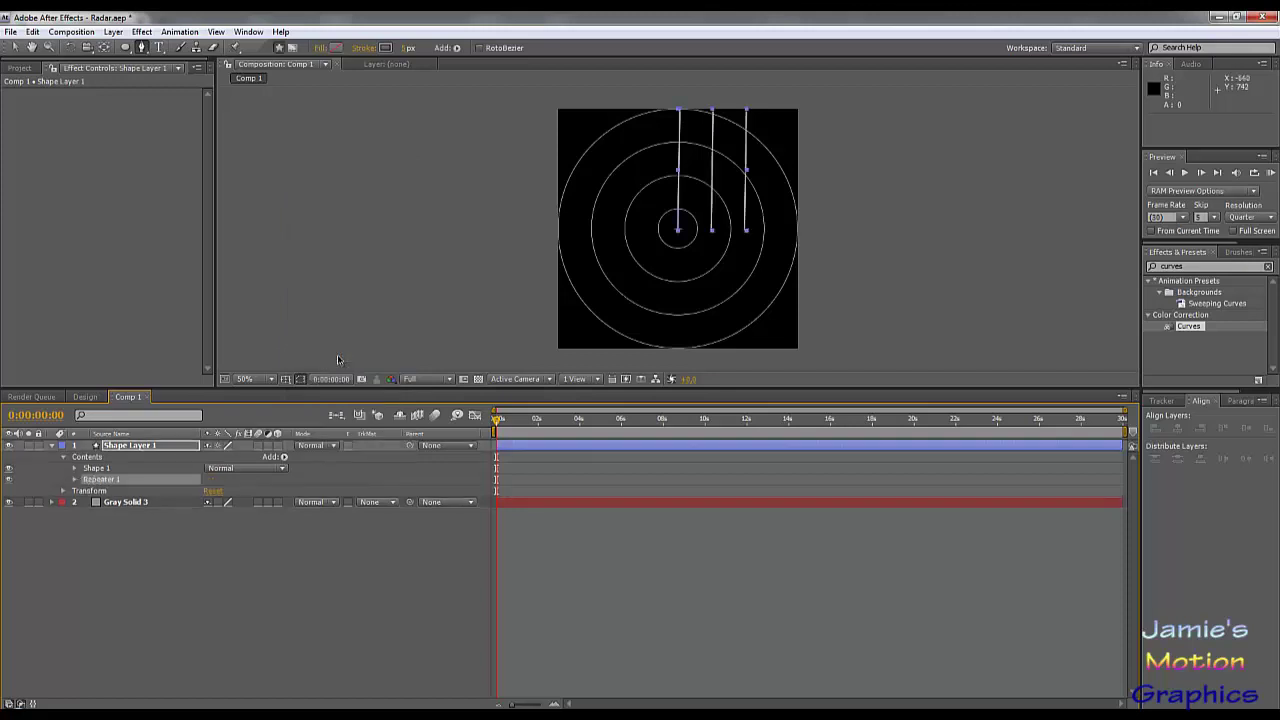
key("F2")
Set the Repeater's transform position to 0 and its rotation to 30° so the copies fan around the ring center
left_click(74, 480)
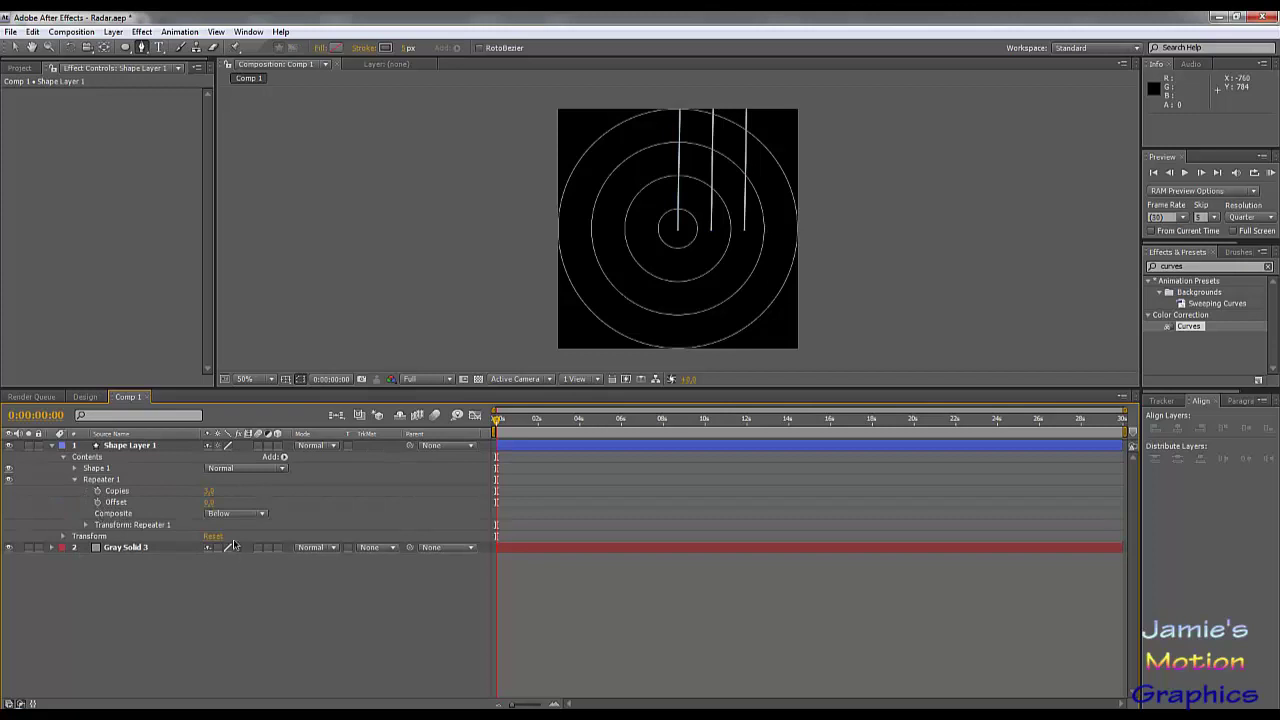
left_click(87, 526)
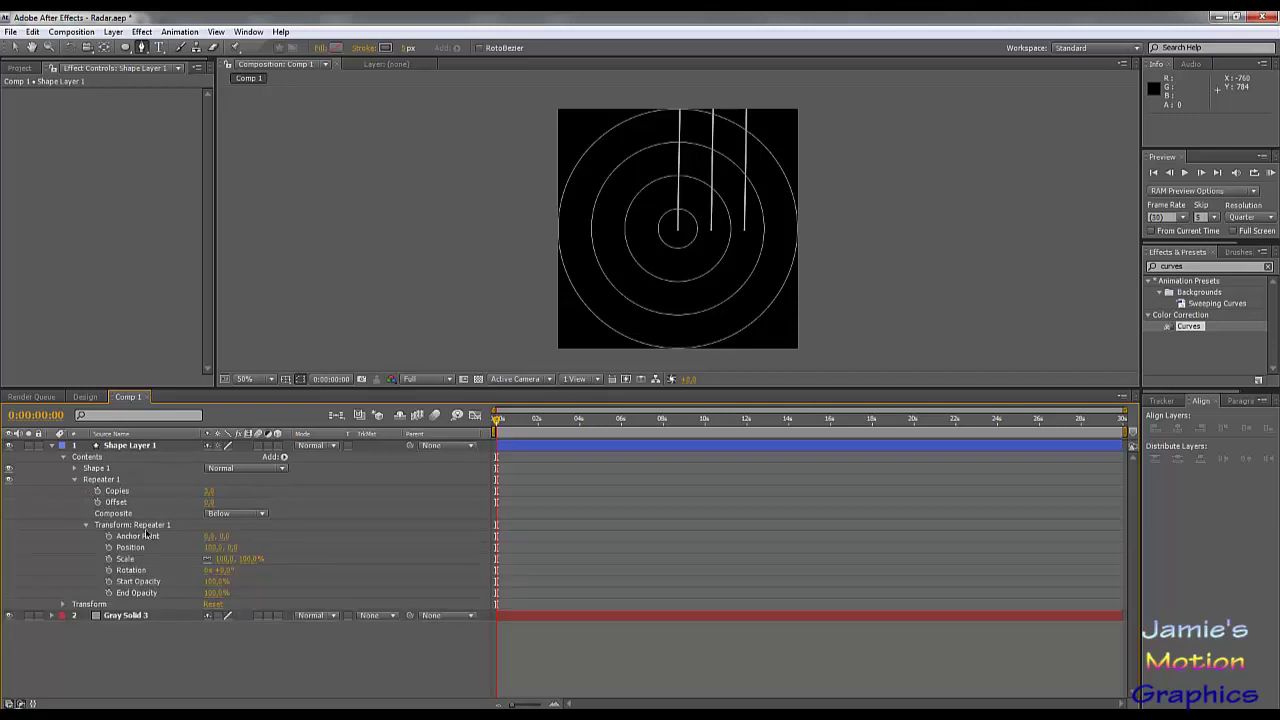
left_click(214, 547)
type("0")
key("Return")
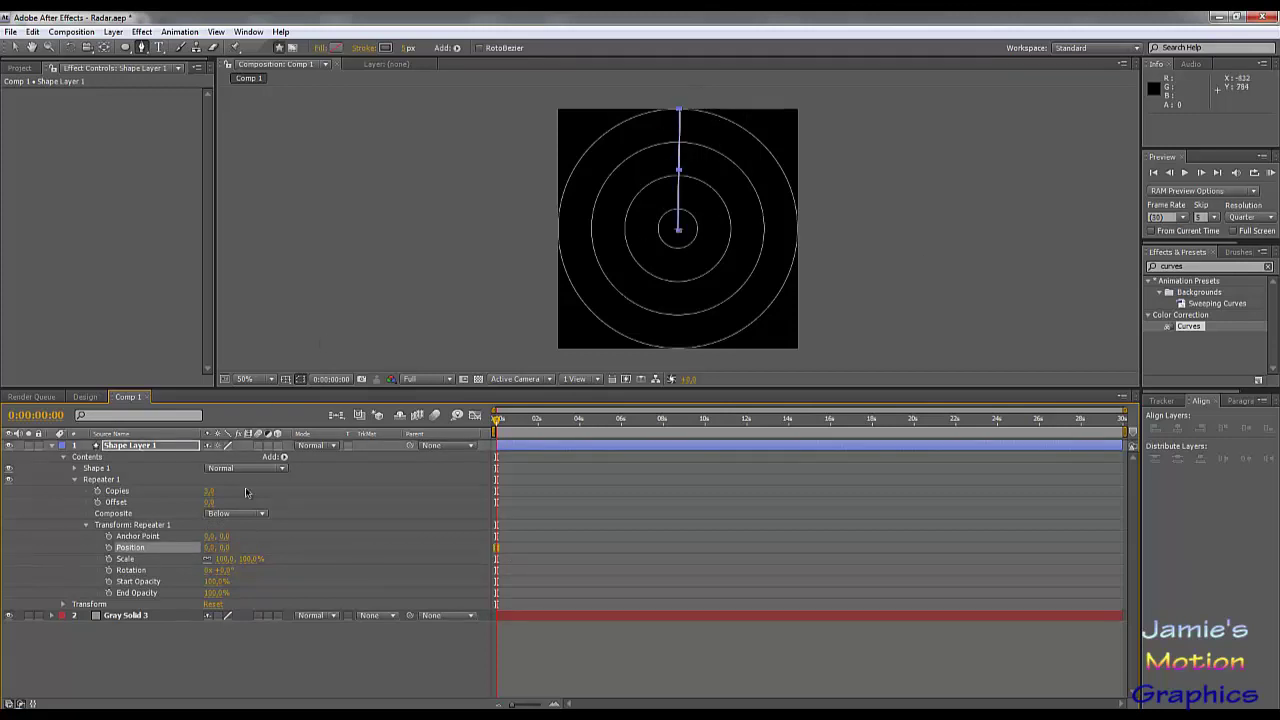
left_click(224, 570)
type("30")
key("Return")
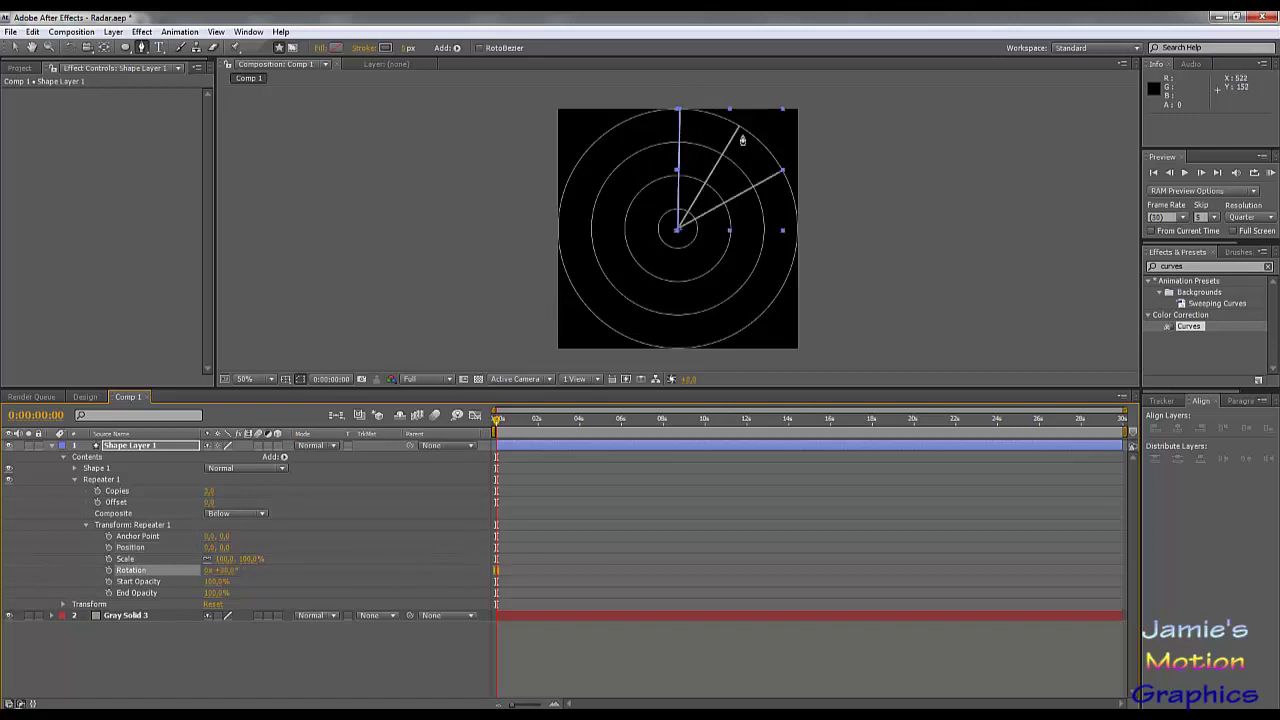
Set the Repeater's number of copies to 12 to complete the circle of spokes
left_click(212, 490)
type("12")
key("Return")
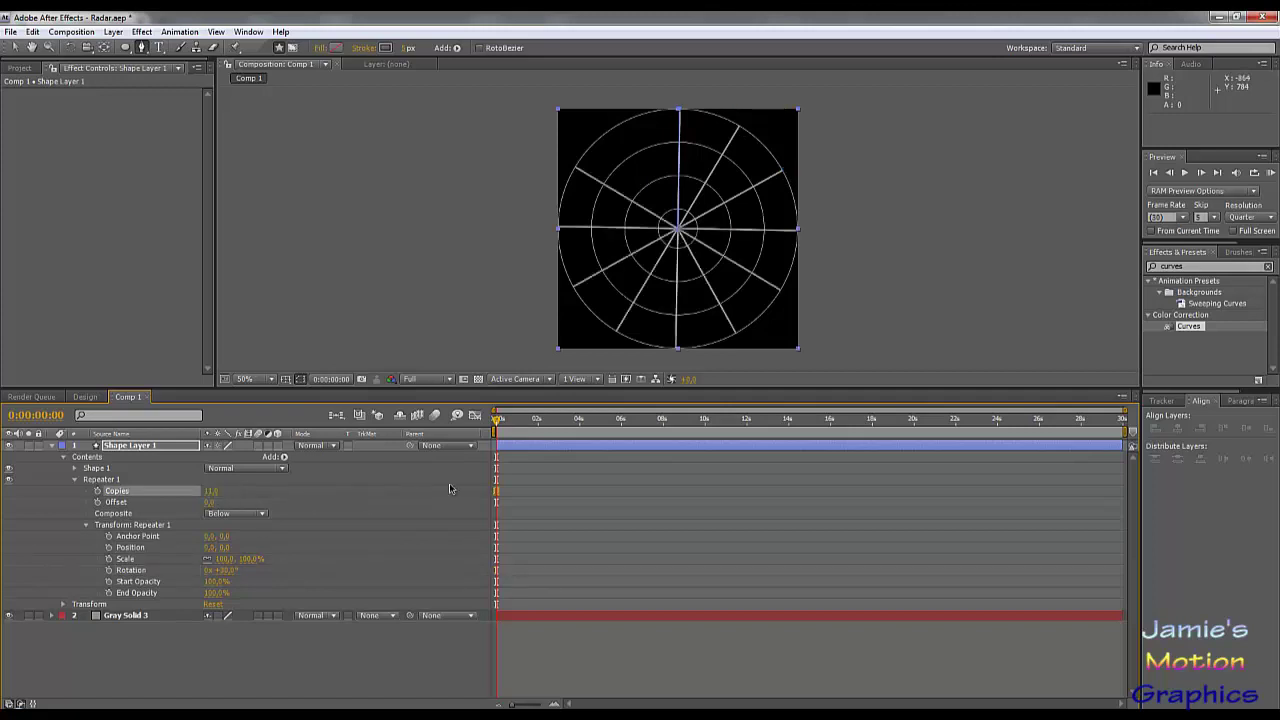
left_click(212, 490)
key("Return")
left_click(662, 484)
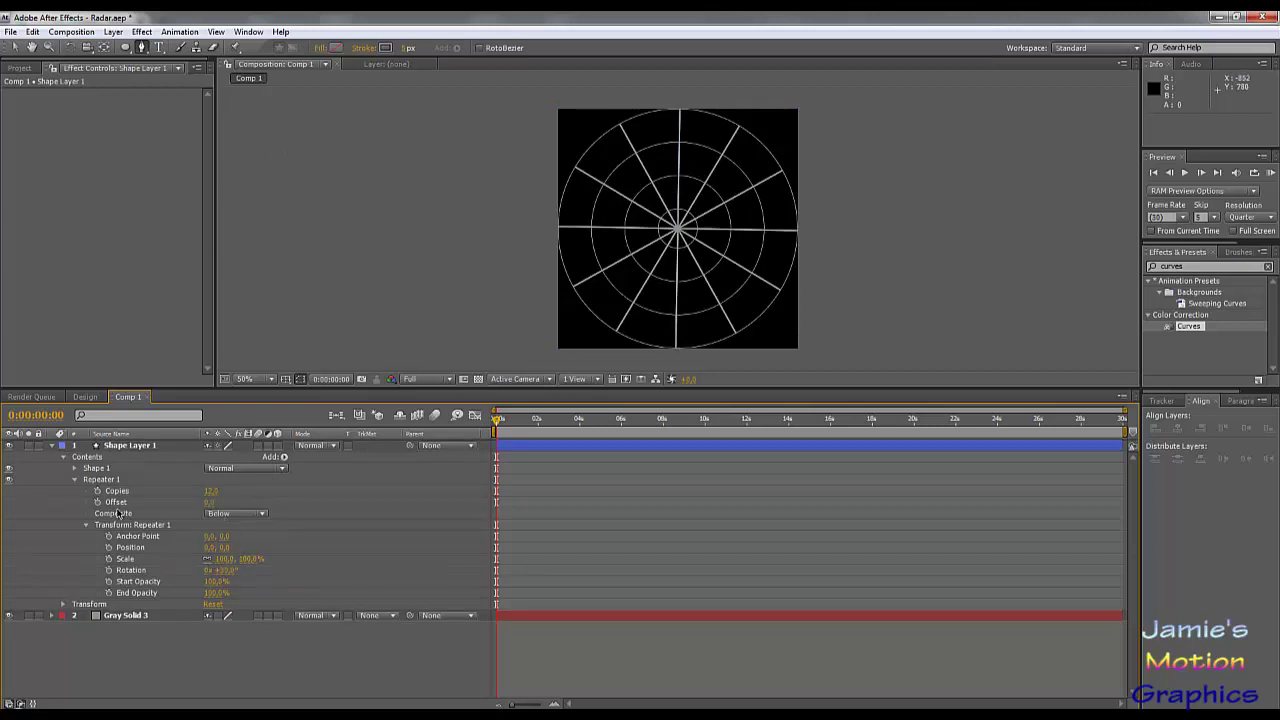
Set the stroke width of Shape 1 to 2, then collapse and deselect Shape Layer 1
left_click(74, 468)
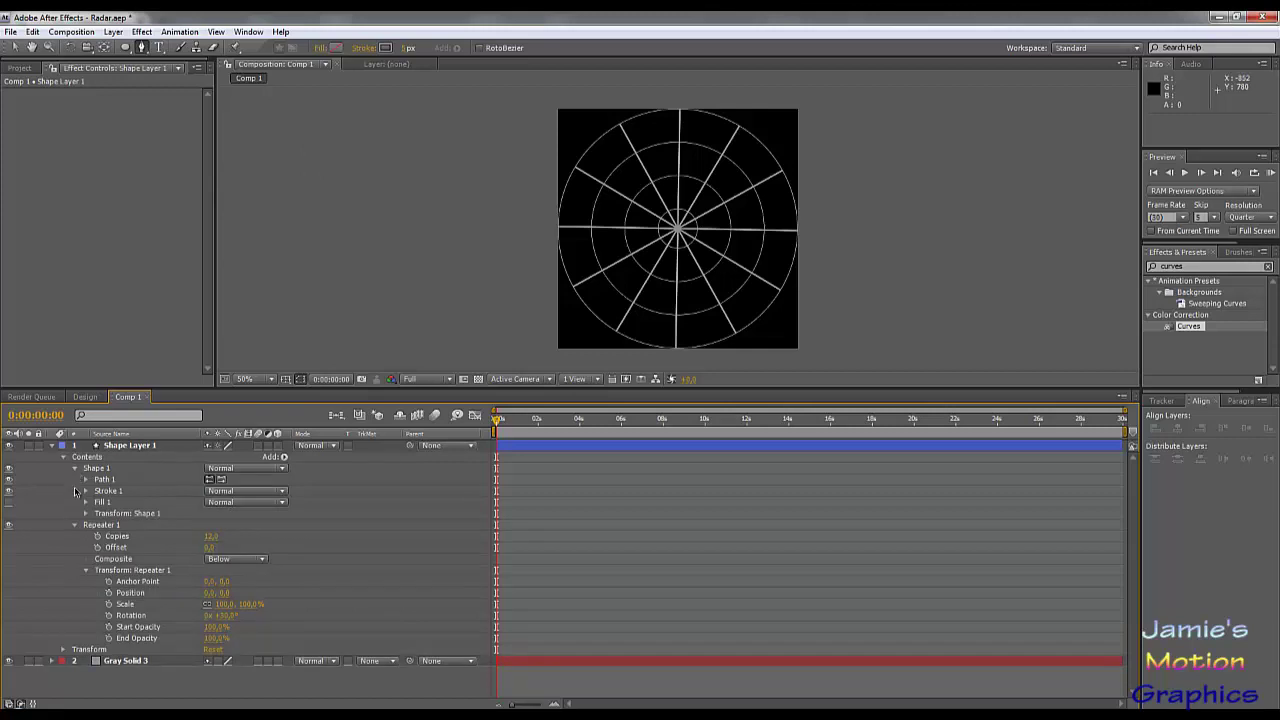
left_click(86, 491)
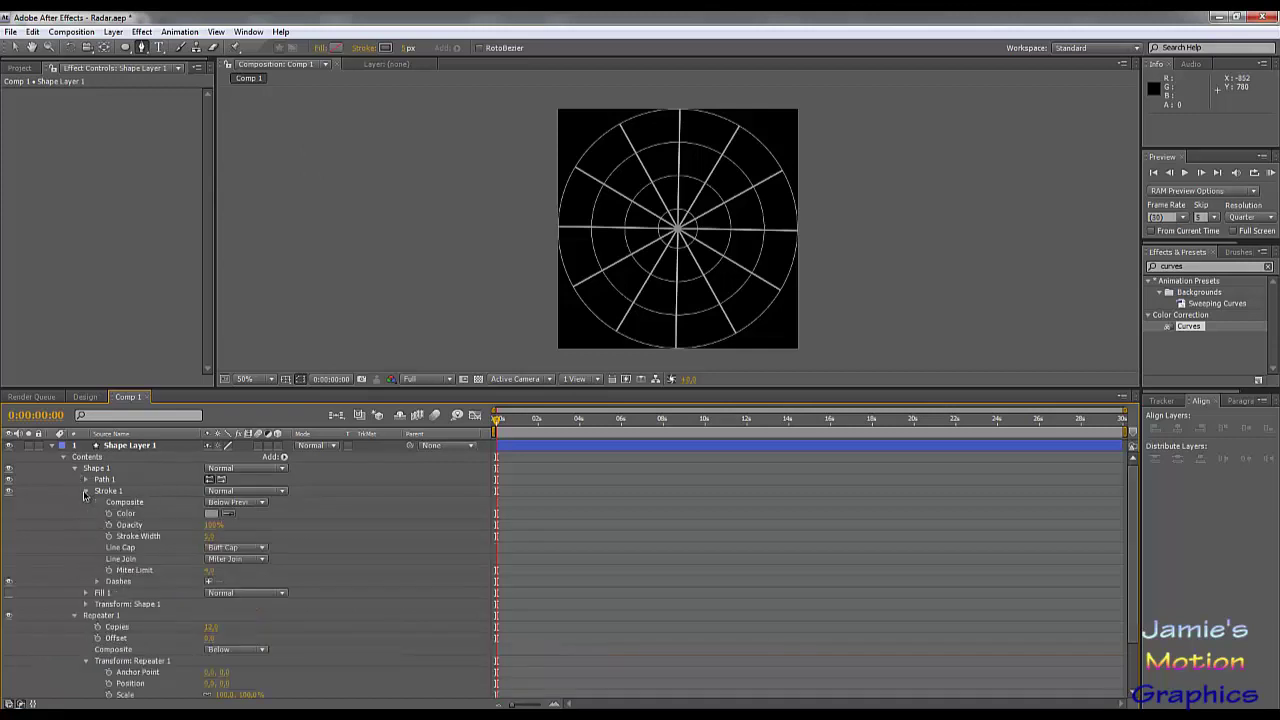
left_click(208, 538)
type("2")
key("Return")
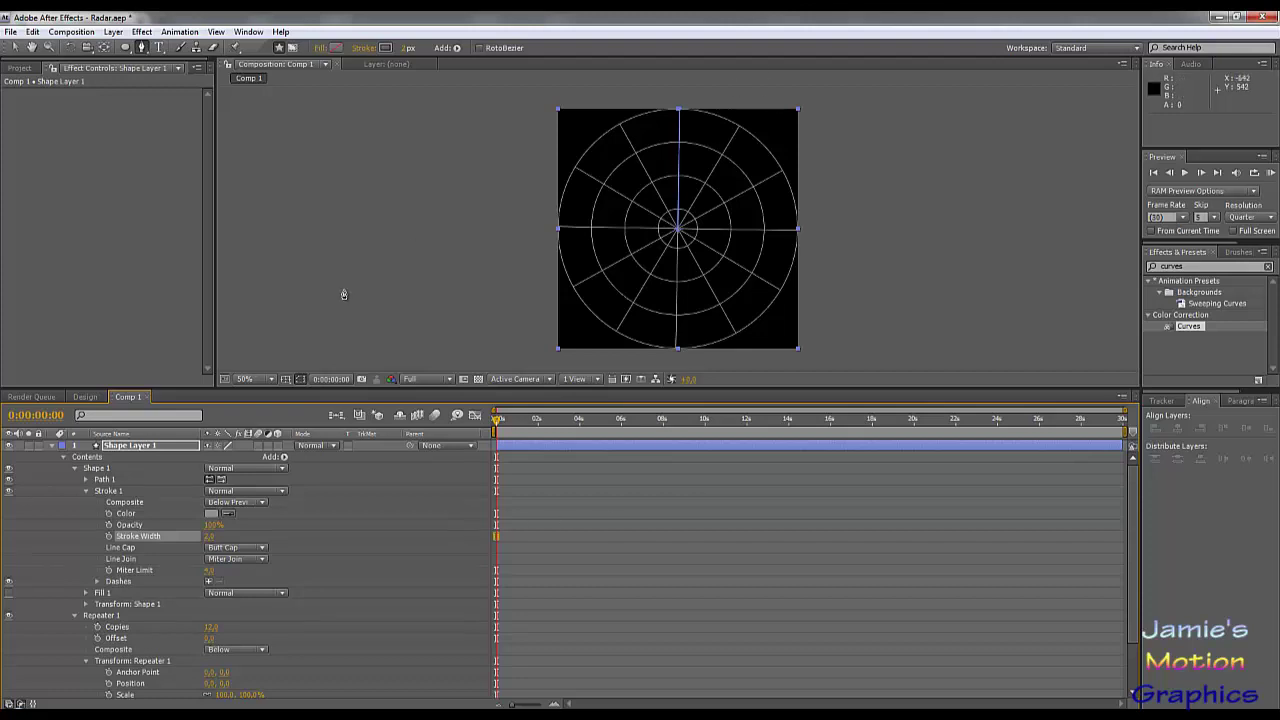
left_click(345, 295)
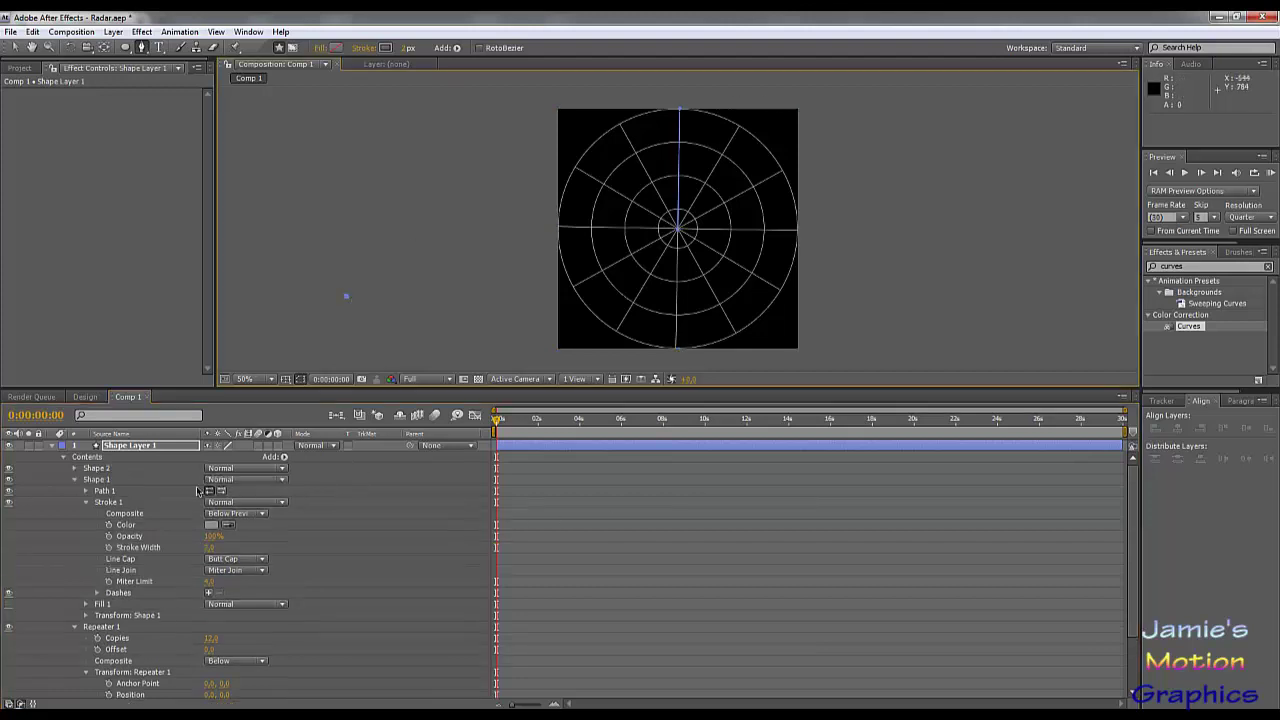
left_click(52, 446)
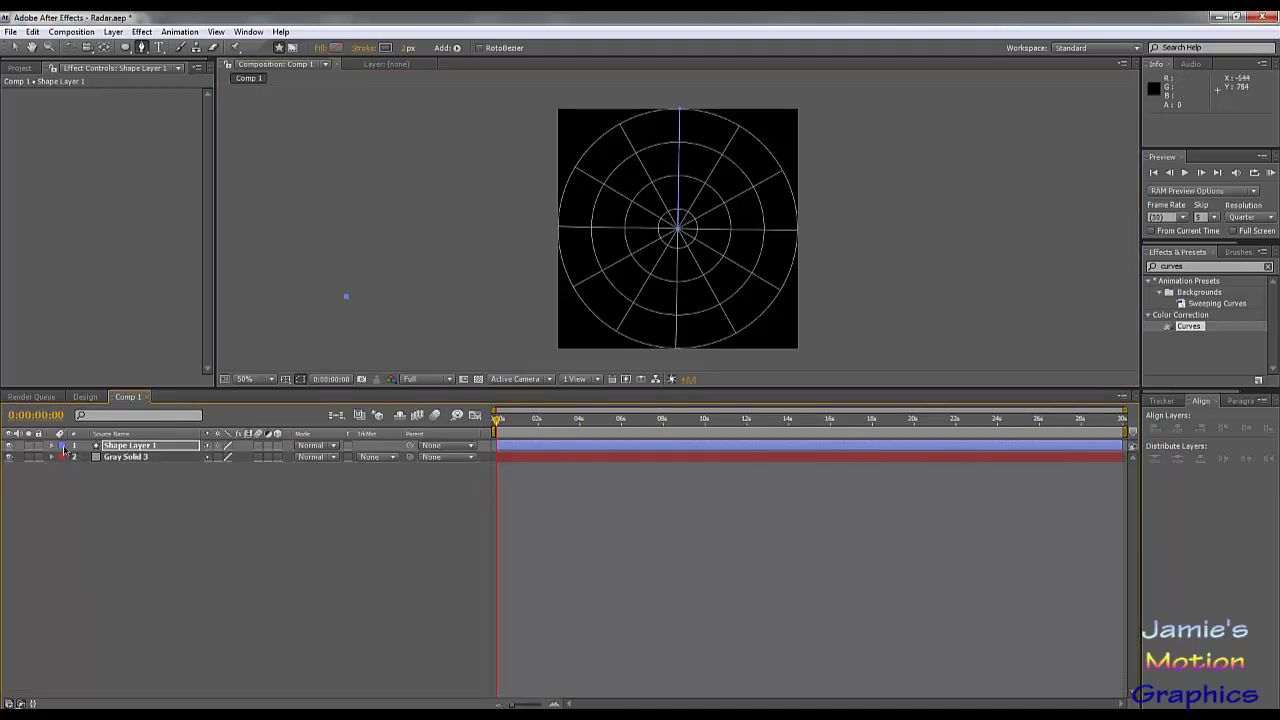
left_click(155, 505)
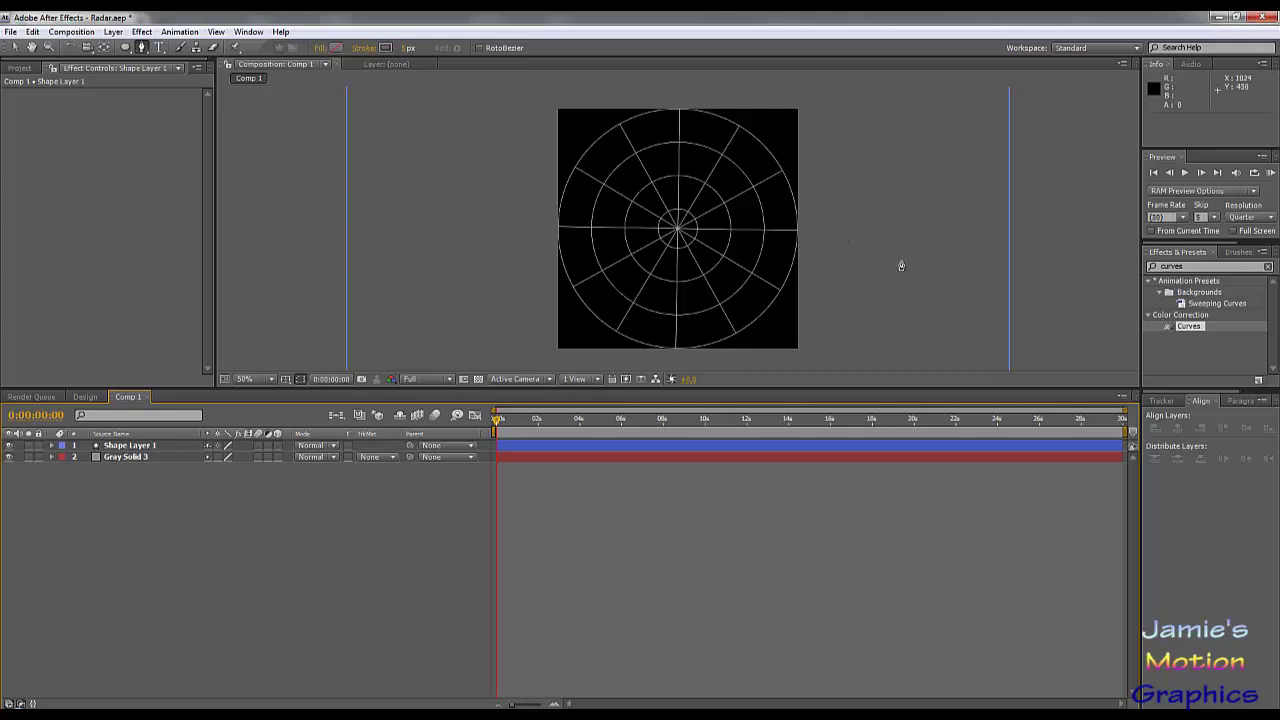
Clear the effects search and add a new adjustment layer above Shape Layer 1
left_click(1213, 266)
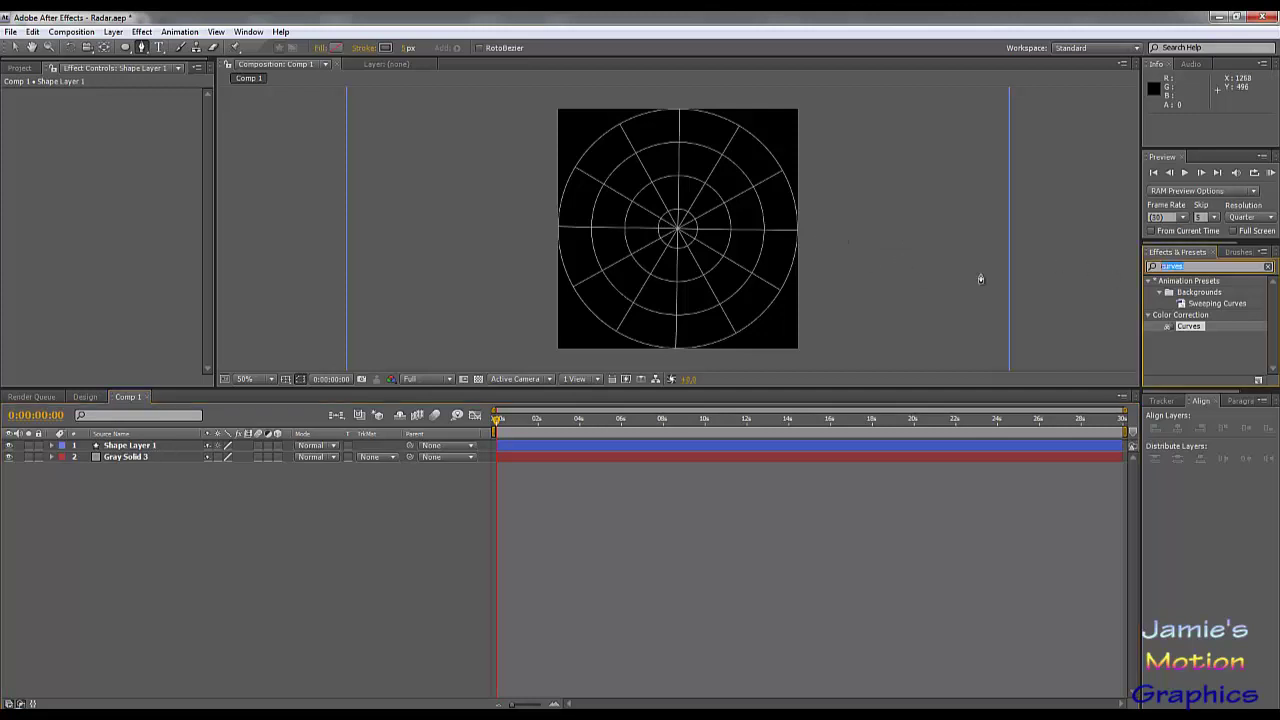
key("BackSpace")
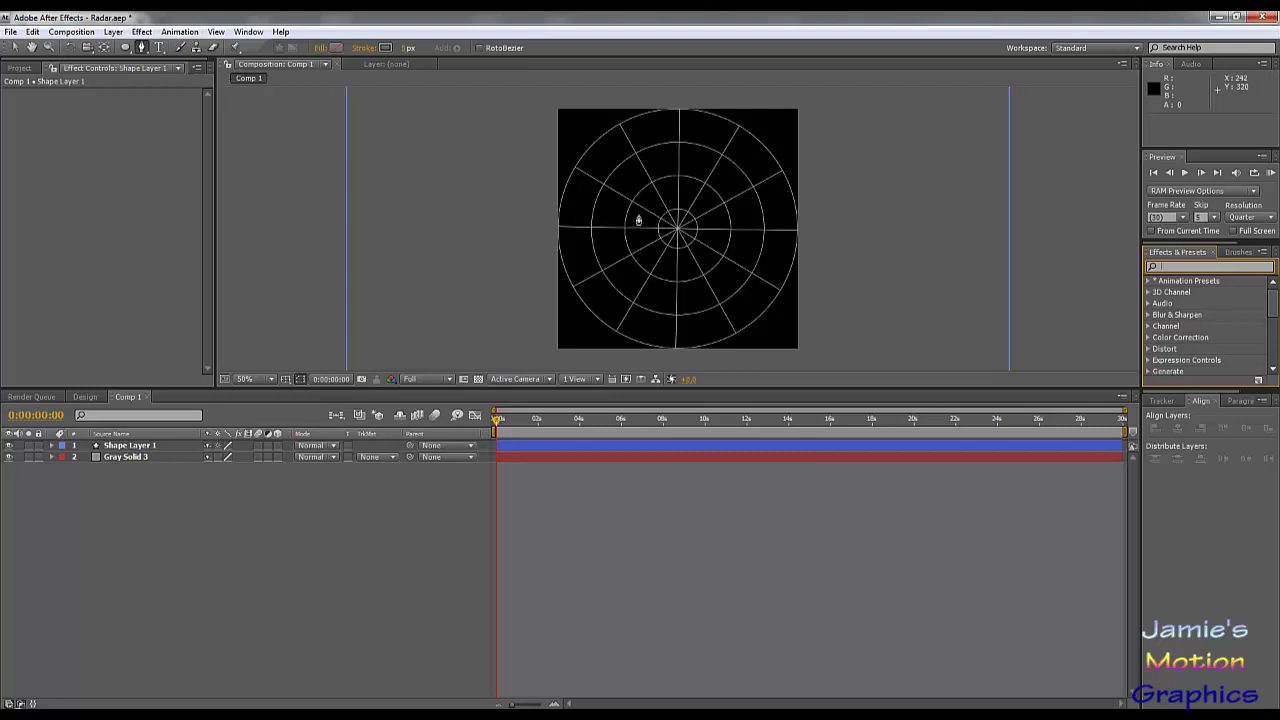
left_click(116, 33)
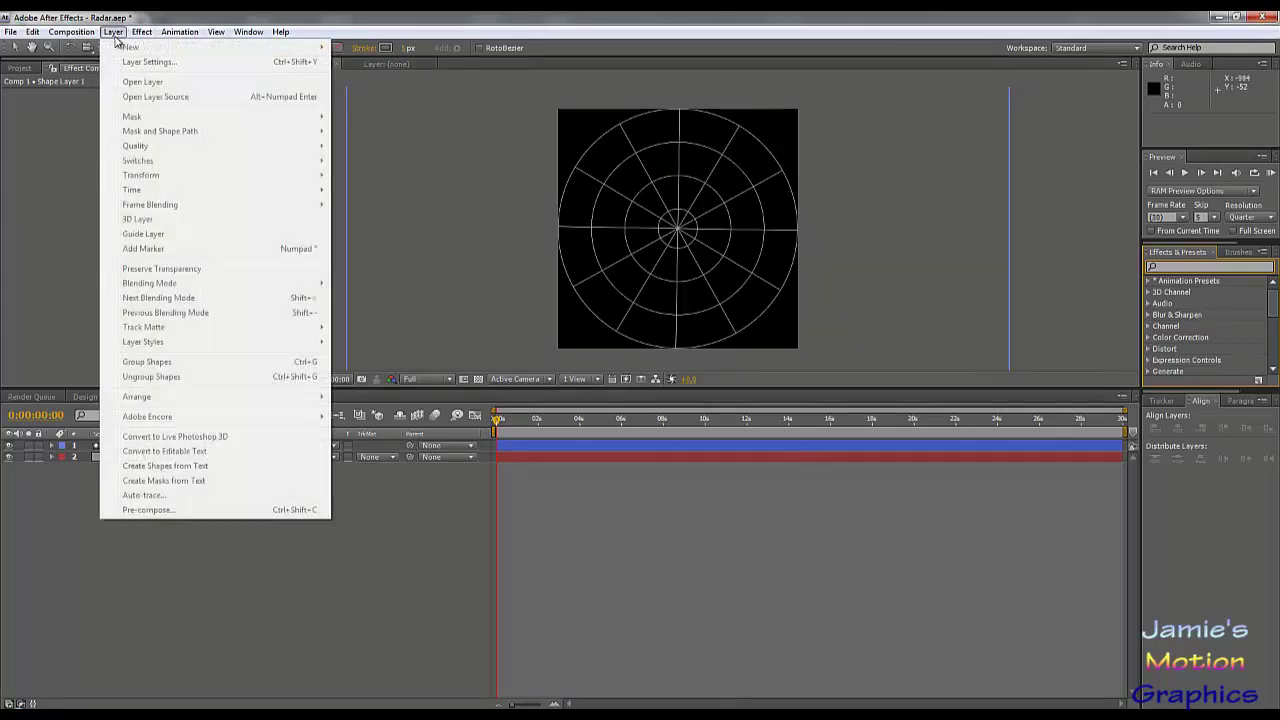
left_click(198, 512)
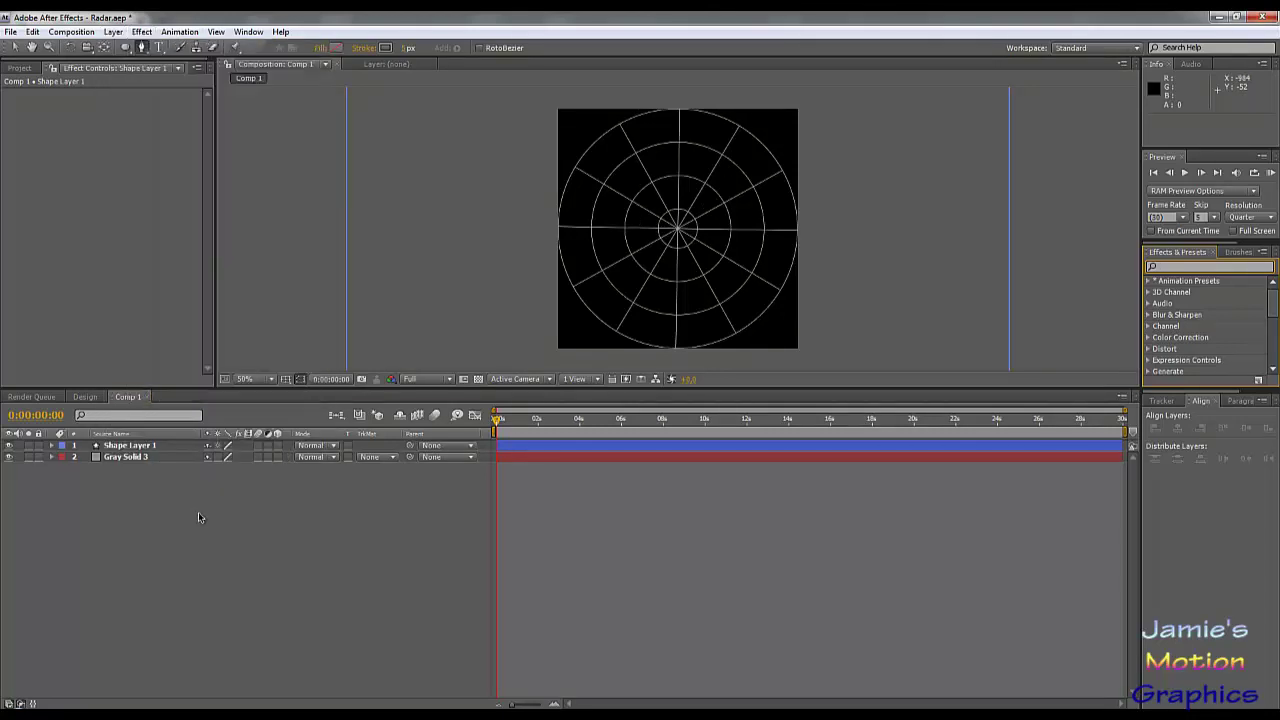
left_click(113, 32)
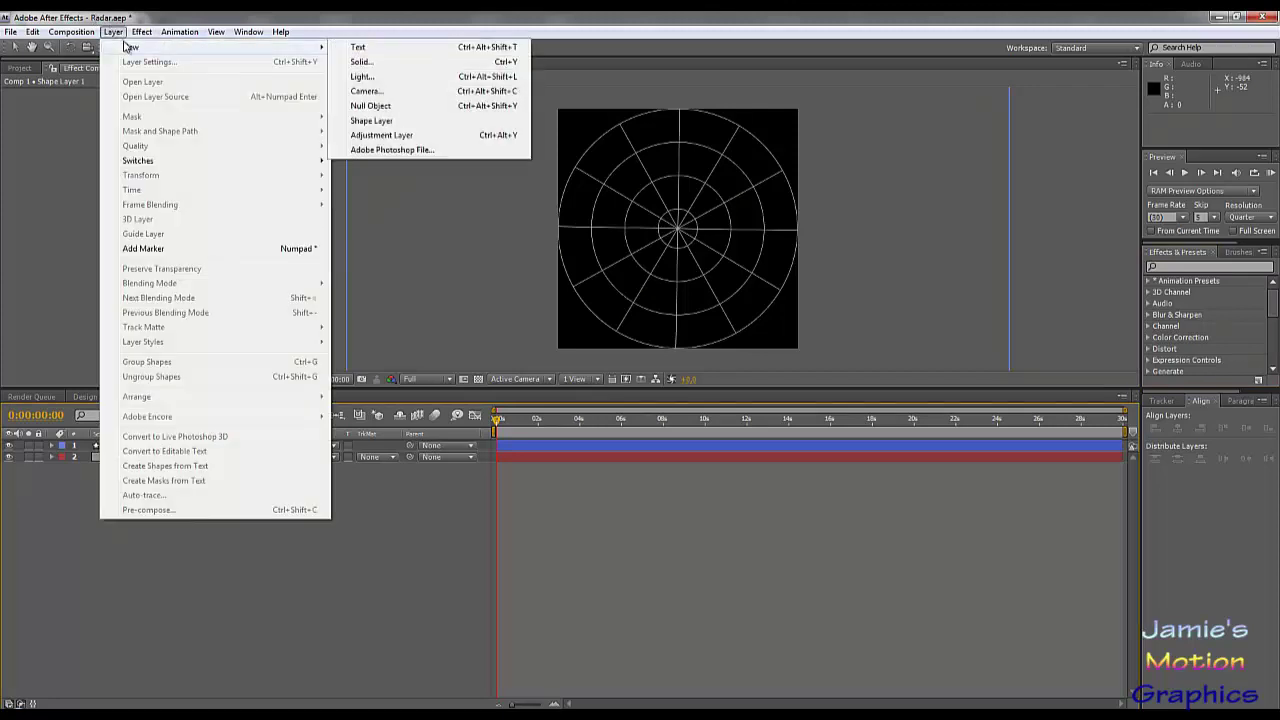
mouse_move(216, 31)
mouse_move(124, 32)
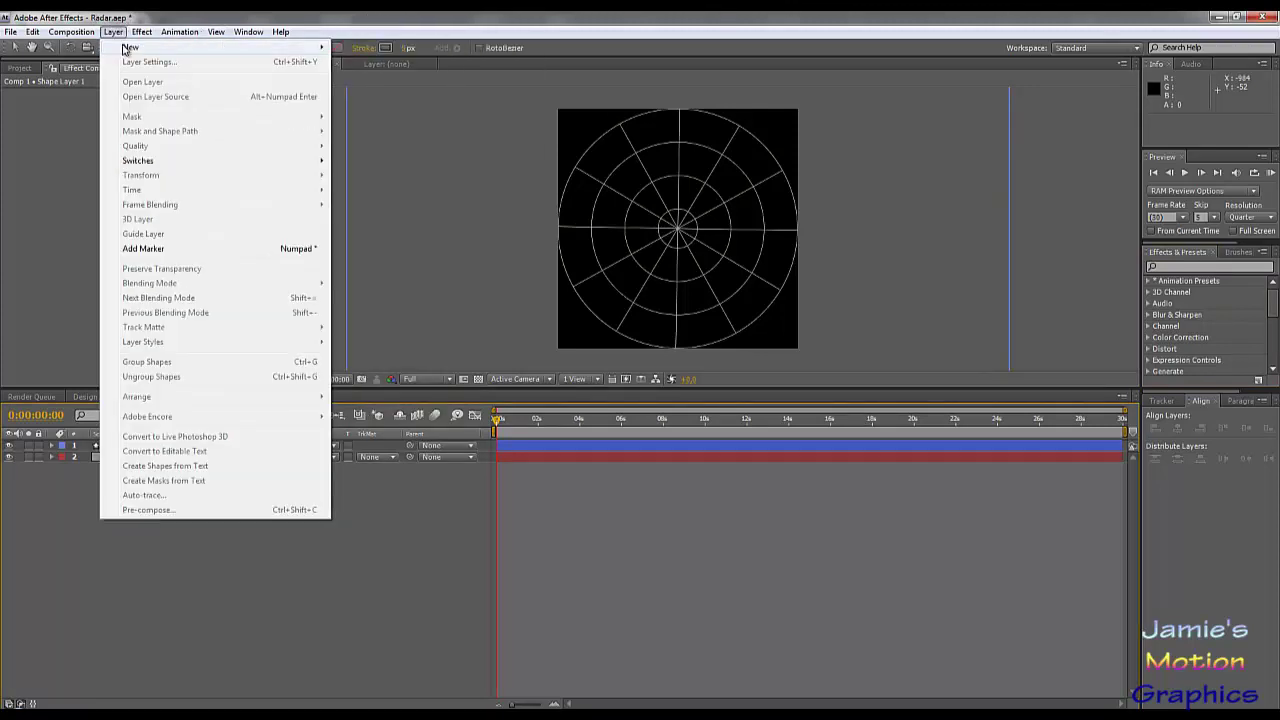
mouse_move(178, 50)
left_click(381, 135)
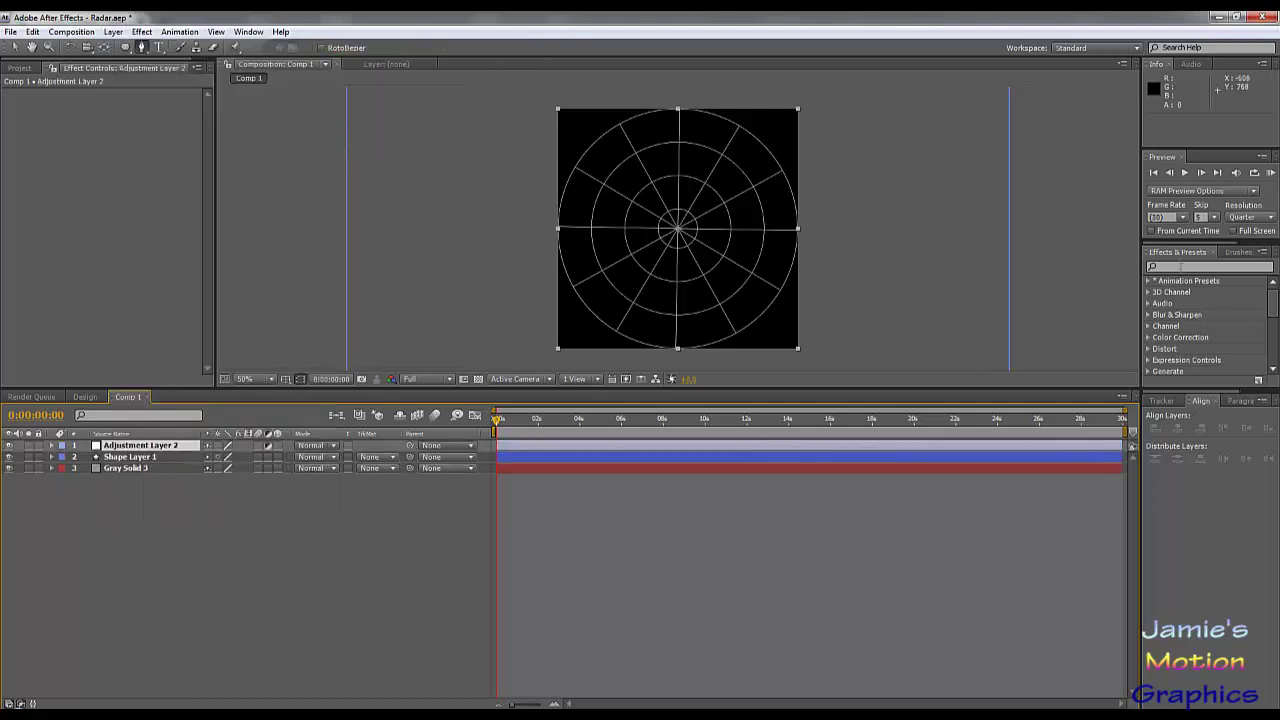
Search the effects for "curves" and apply the Curves effect to the adjustment layer
left_click(1200, 266)
type("curves")
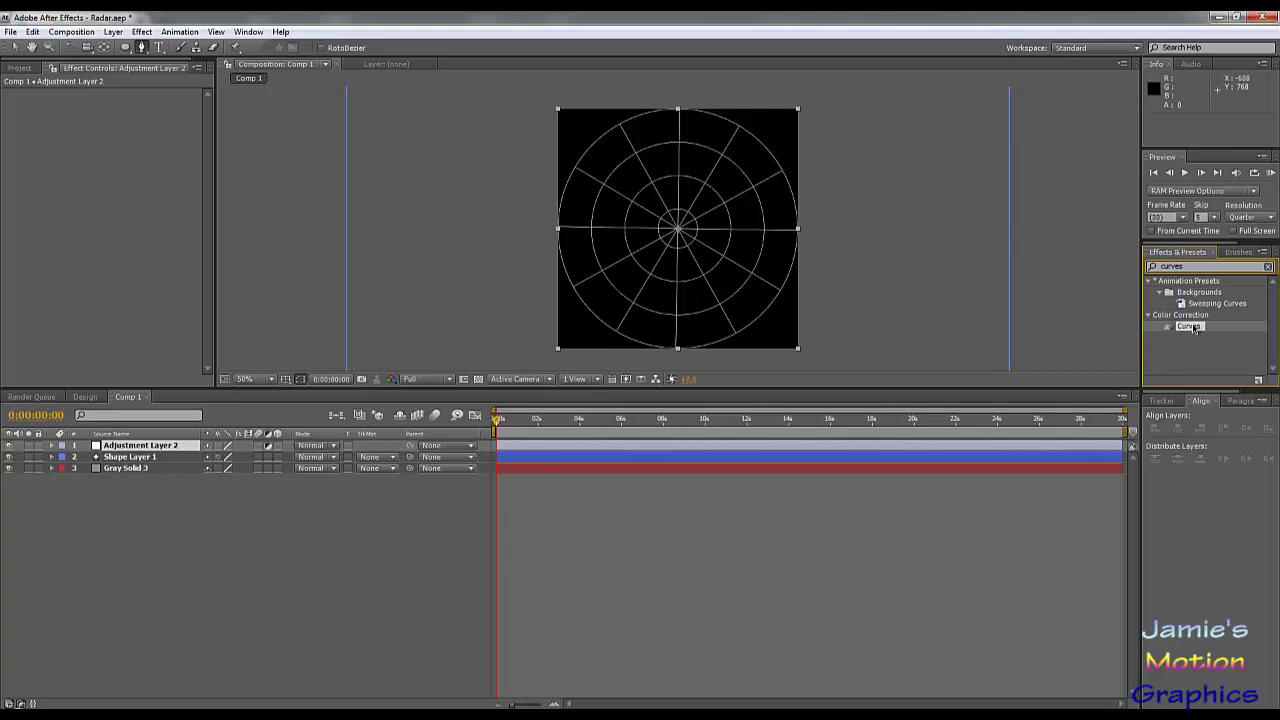
left_click_drag(1193, 328, 592, 278)
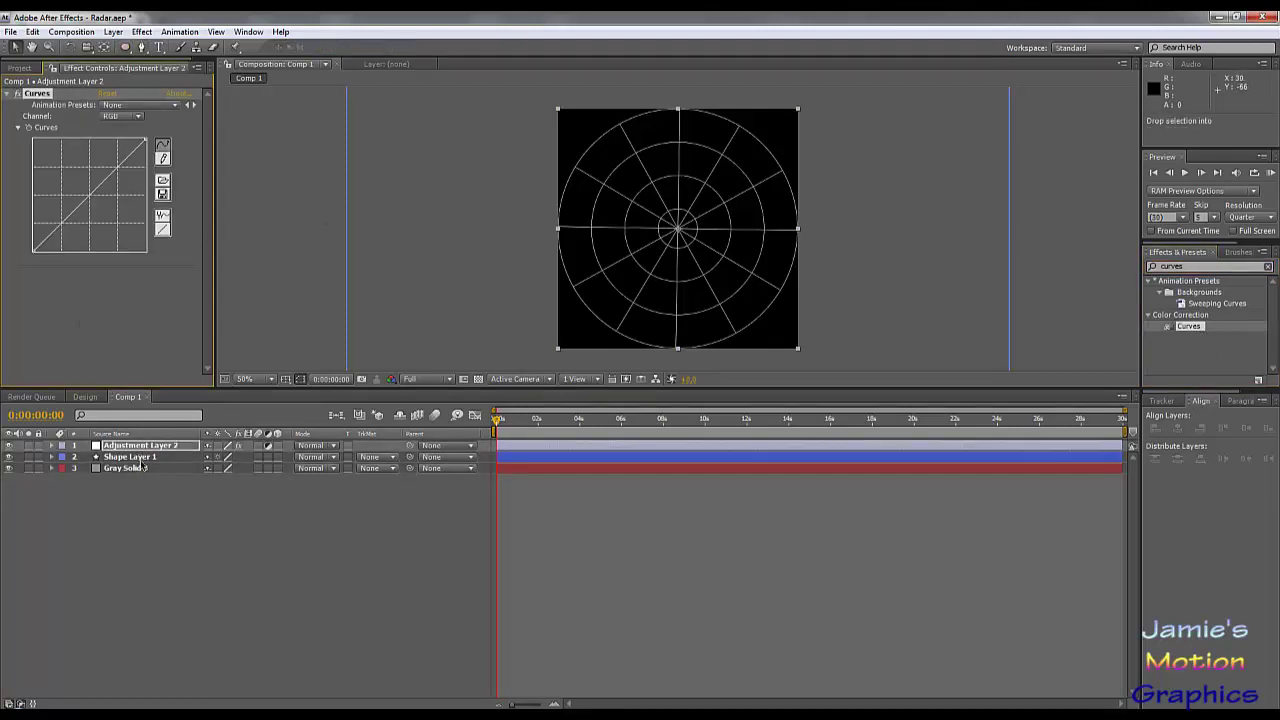
Raise the midtones of the Blue channel in the Curves effect to tint the radar grid blue
left_click(121, 116)
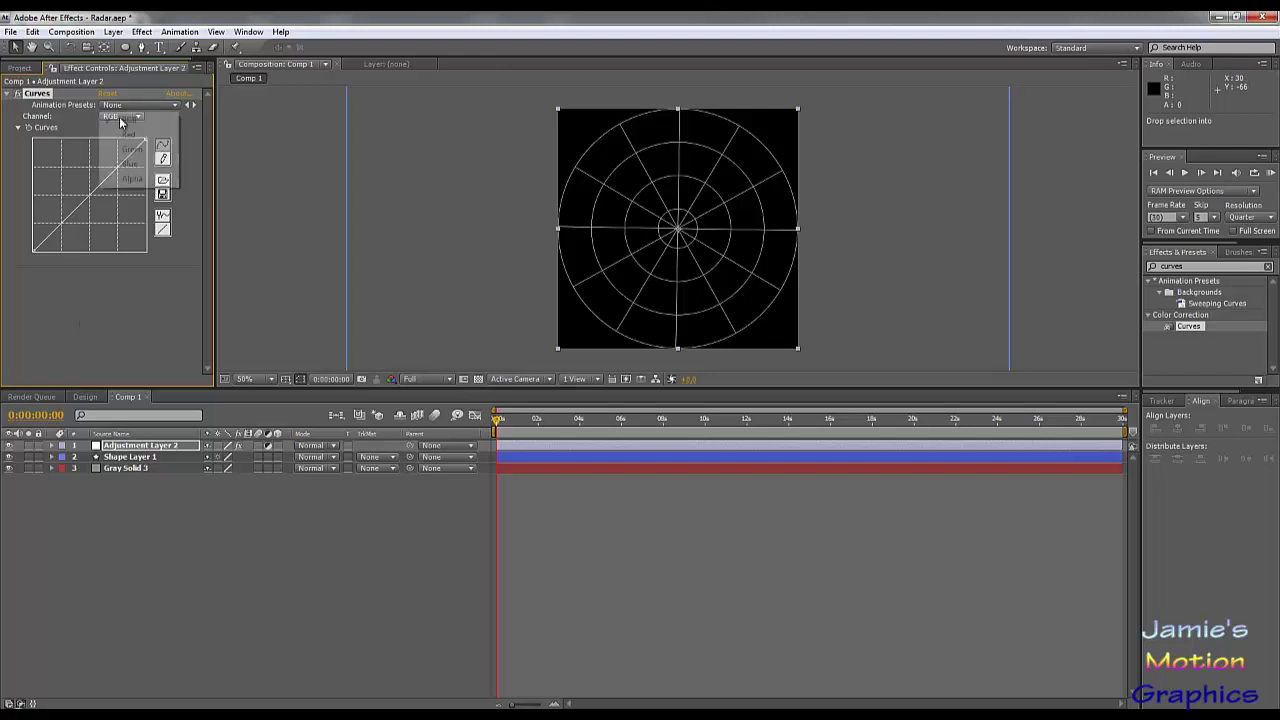
left_click(129, 163)
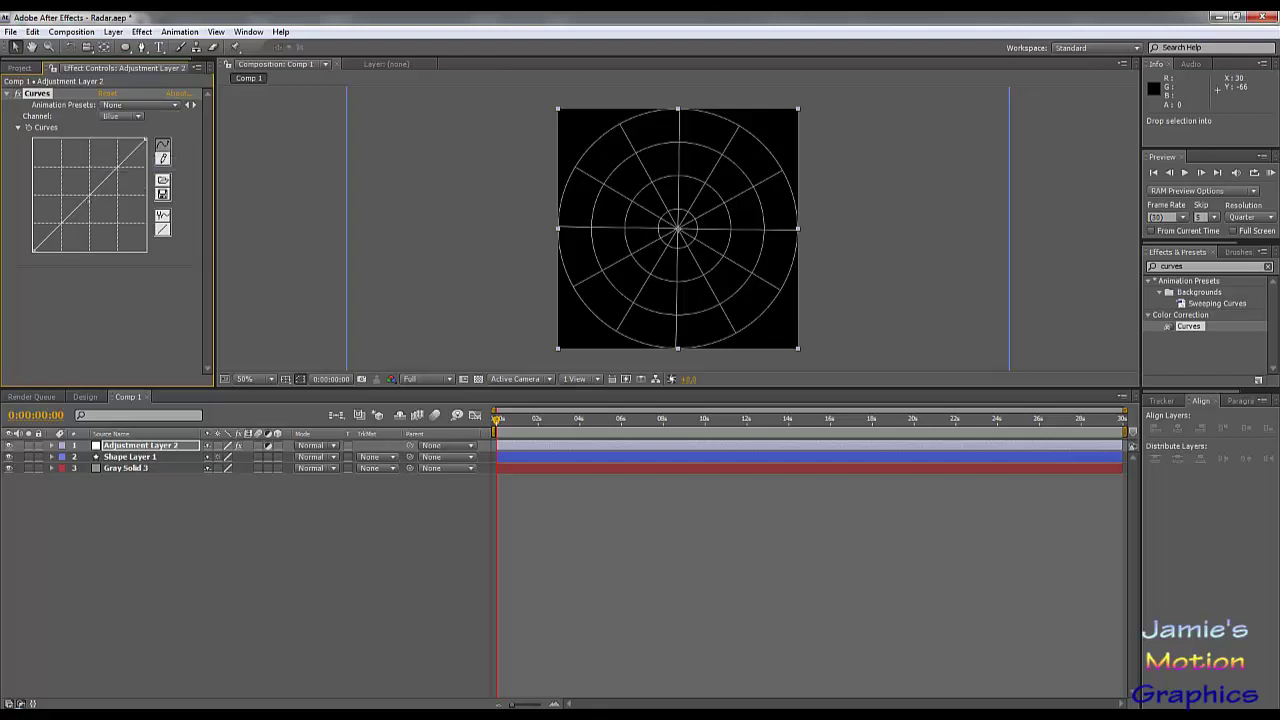
left_click_drag(80, 191, 66, 181)
left_click(85, 199)
key("ctrl+z")
Lower the midtones of the Green channel in the Curves effect
left_click(136, 116)
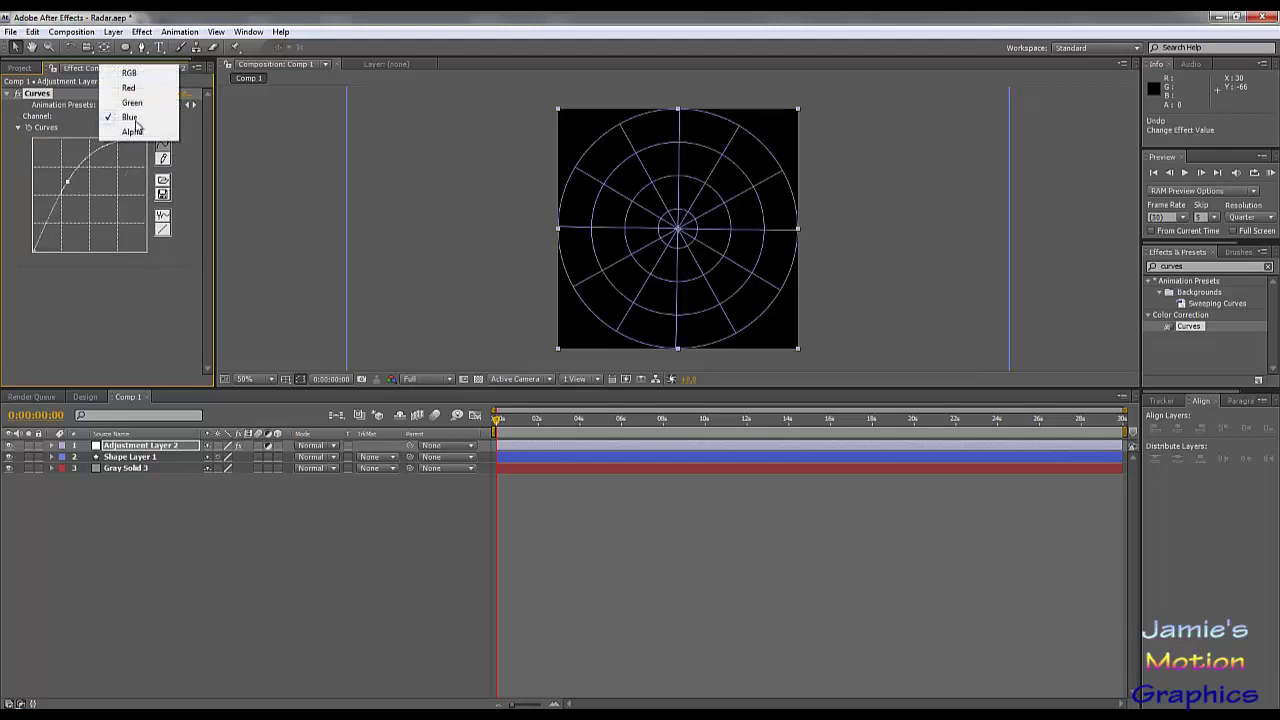
left_click(132, 102)
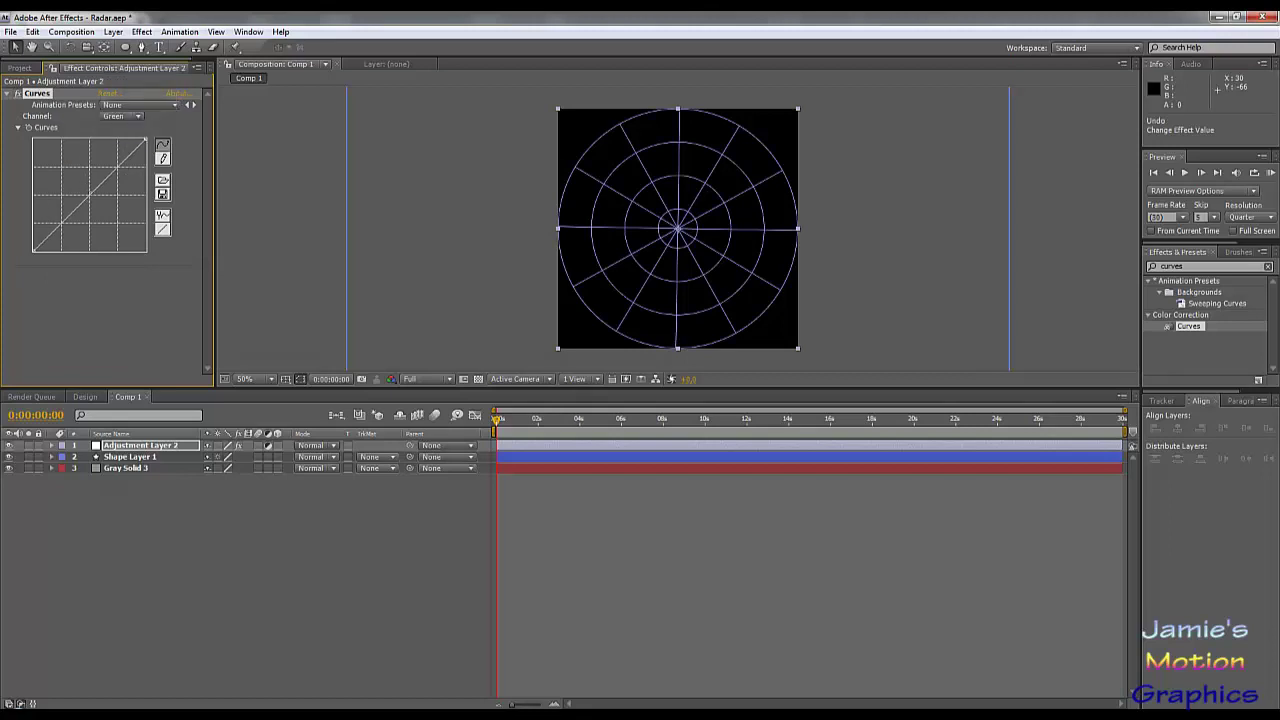
left_click_drag(90, 195, 103, 210)
Lower the midtones of the Red channel in the Curves effect on the adjustment layer
left_click(130, 118)
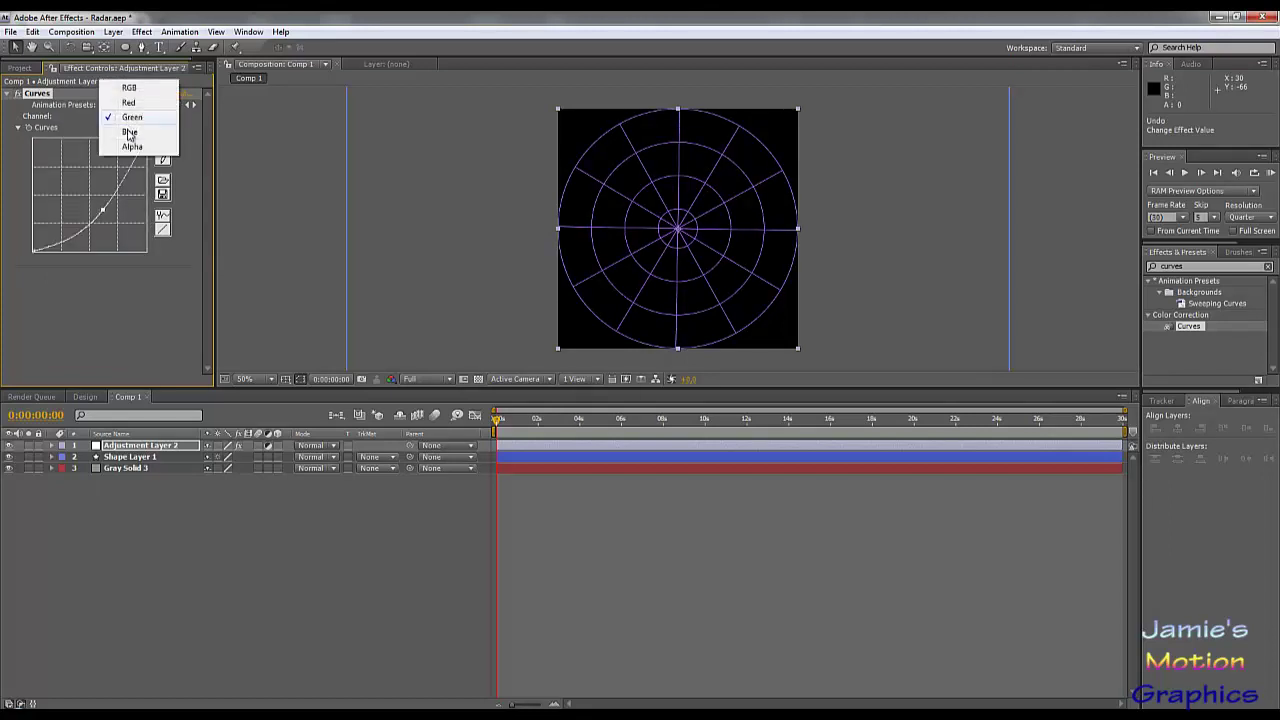
left_click(128, 103)
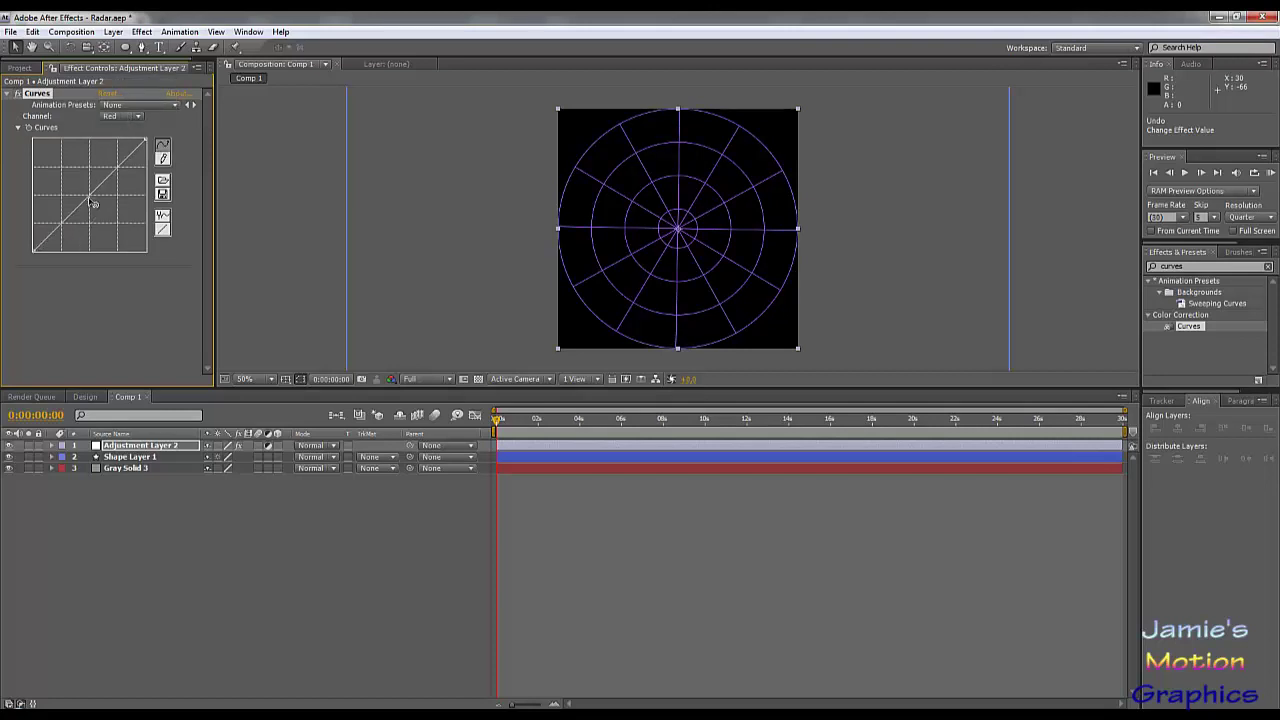
left_click_drag(91, 194, 110, 212)
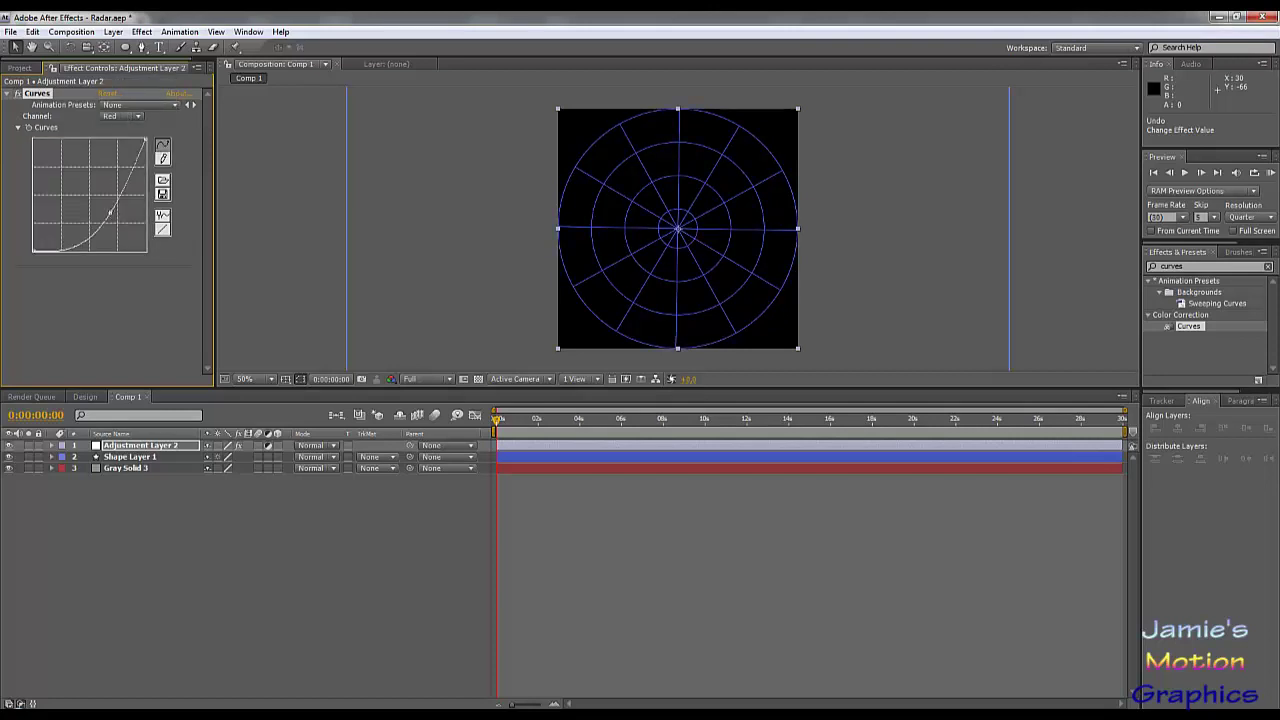
Raise the midtones of the Green channel in the Curves effect slightly above the diagonal to lighten the blue grid
left_click(125, 116)
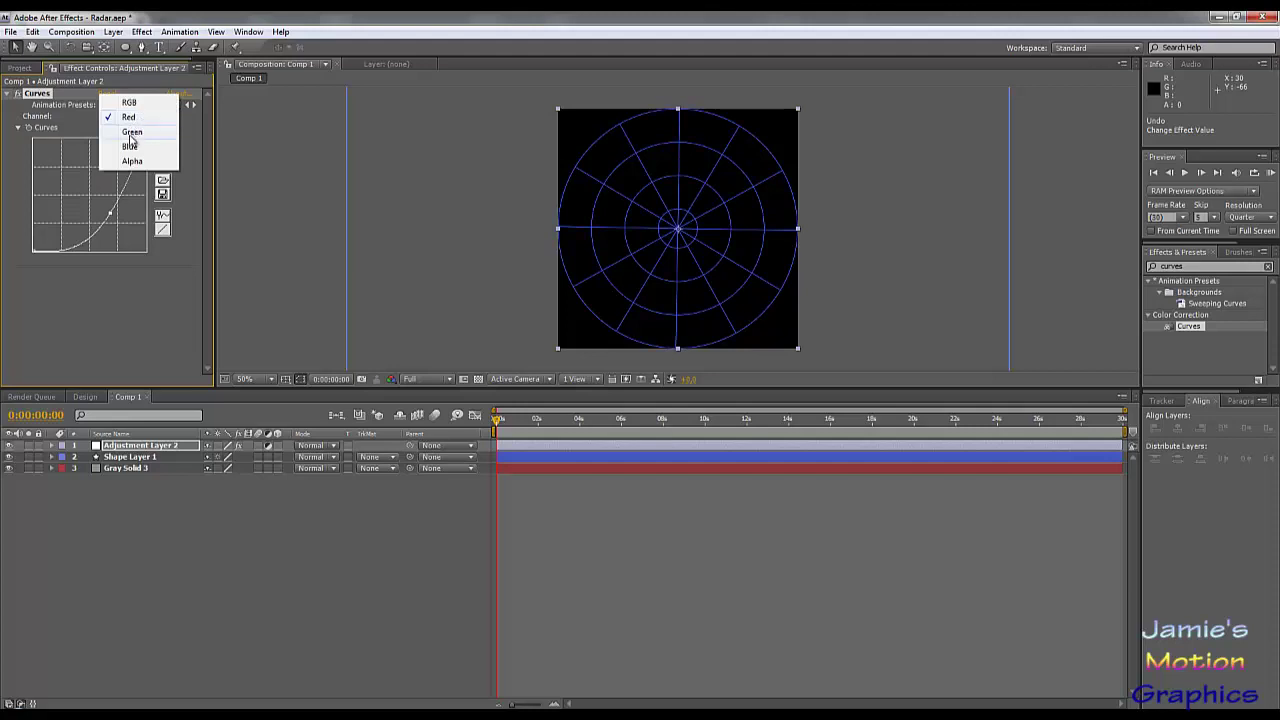
left_click(128, 129)
left_click_drag(103, 211, 83, 191)
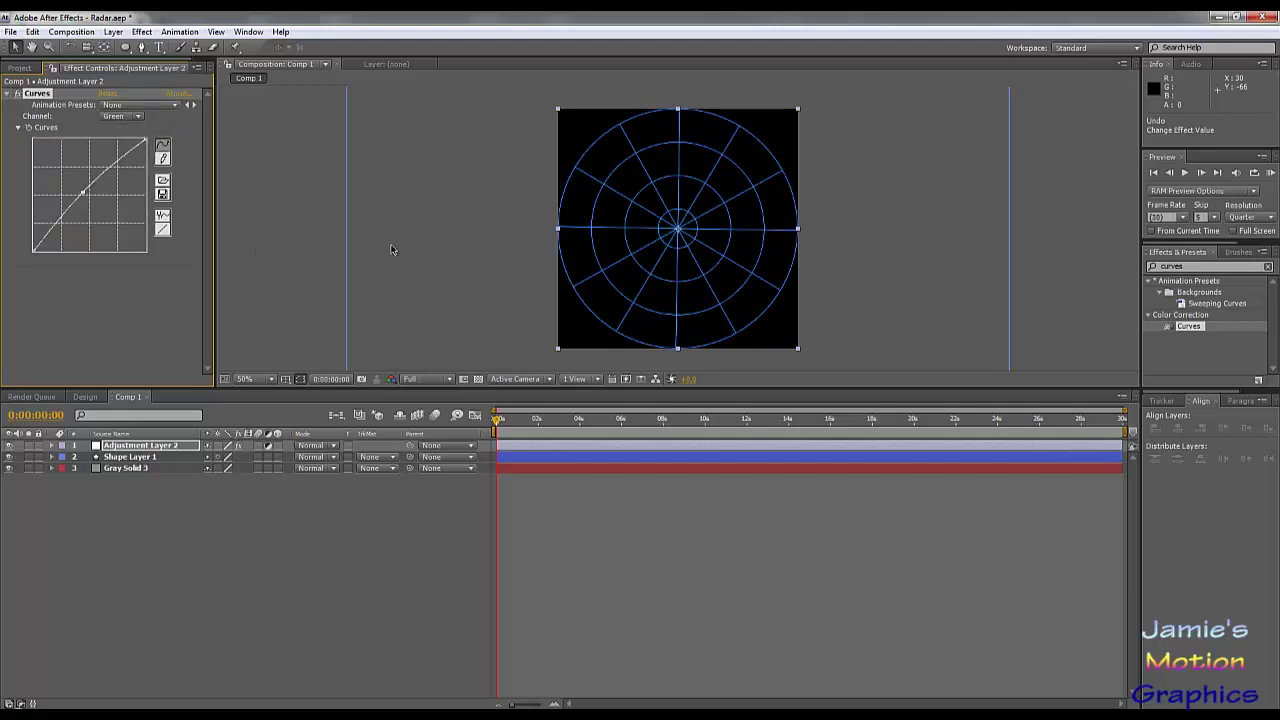
Try to set the opacity of Shape Layer 1 and Gray Solid 3 together to 50%
left_click(133, 457)
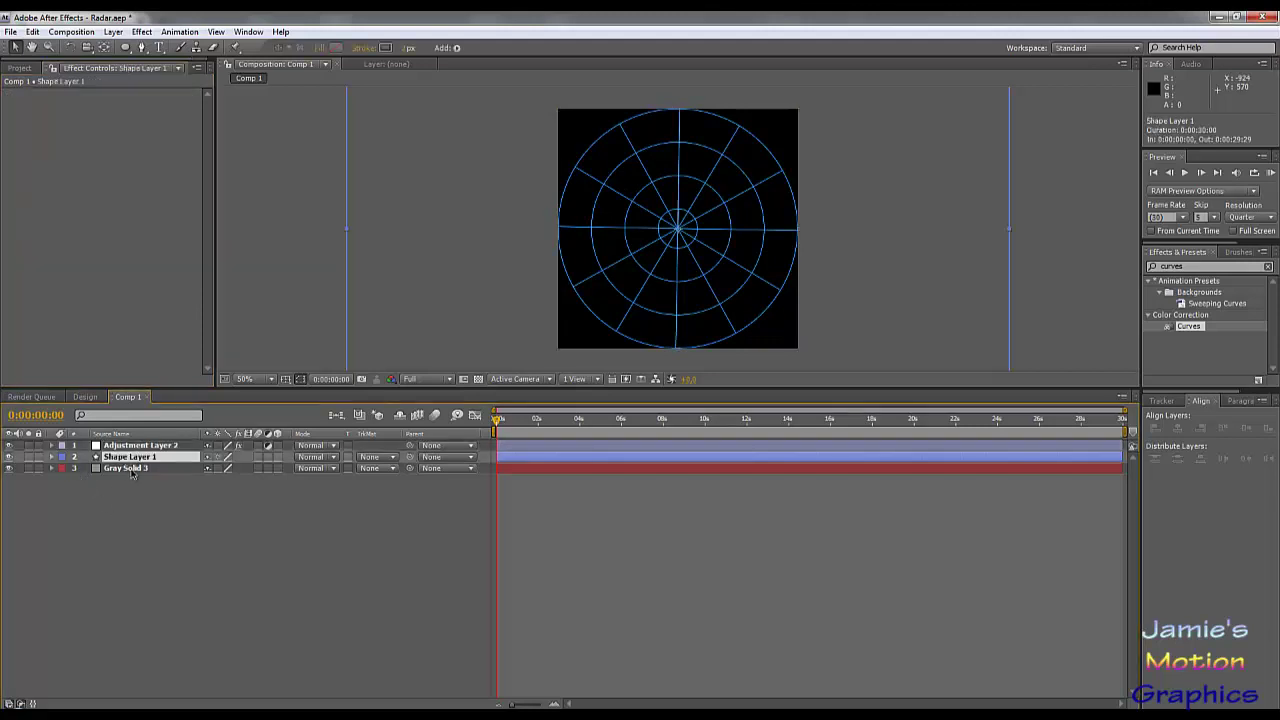
left_click(131, 468, "shift")
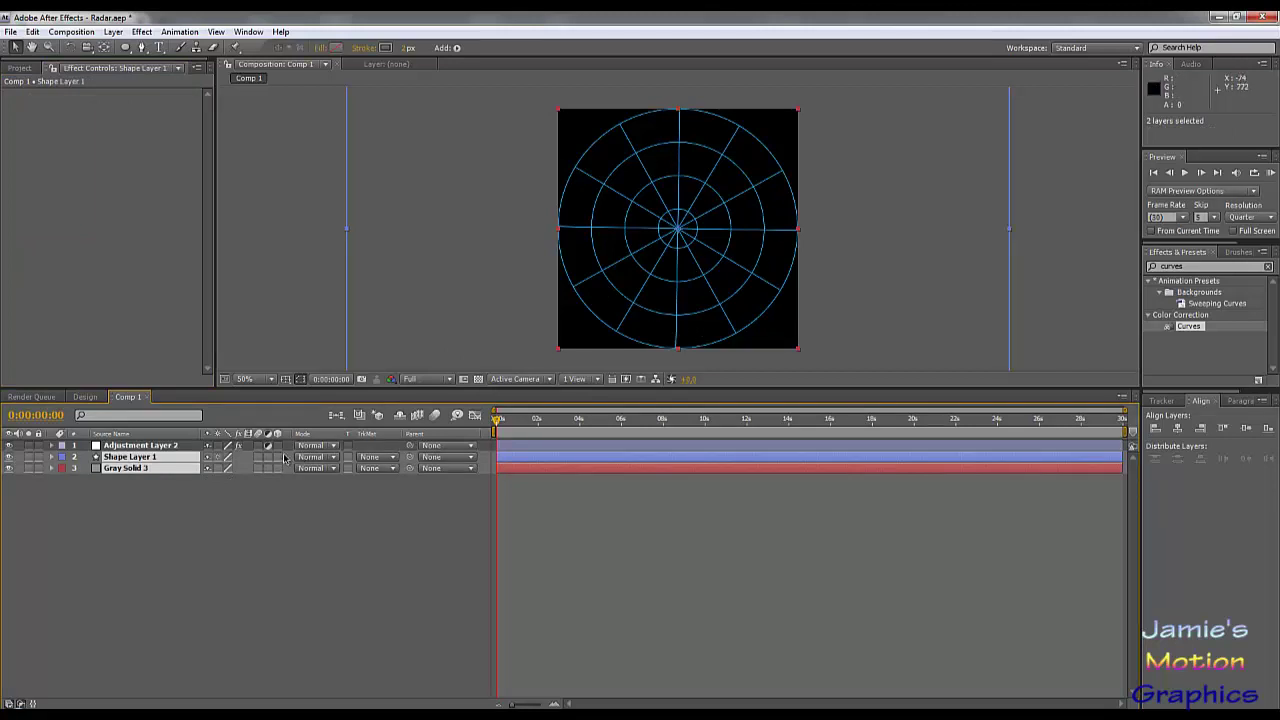
key("t")
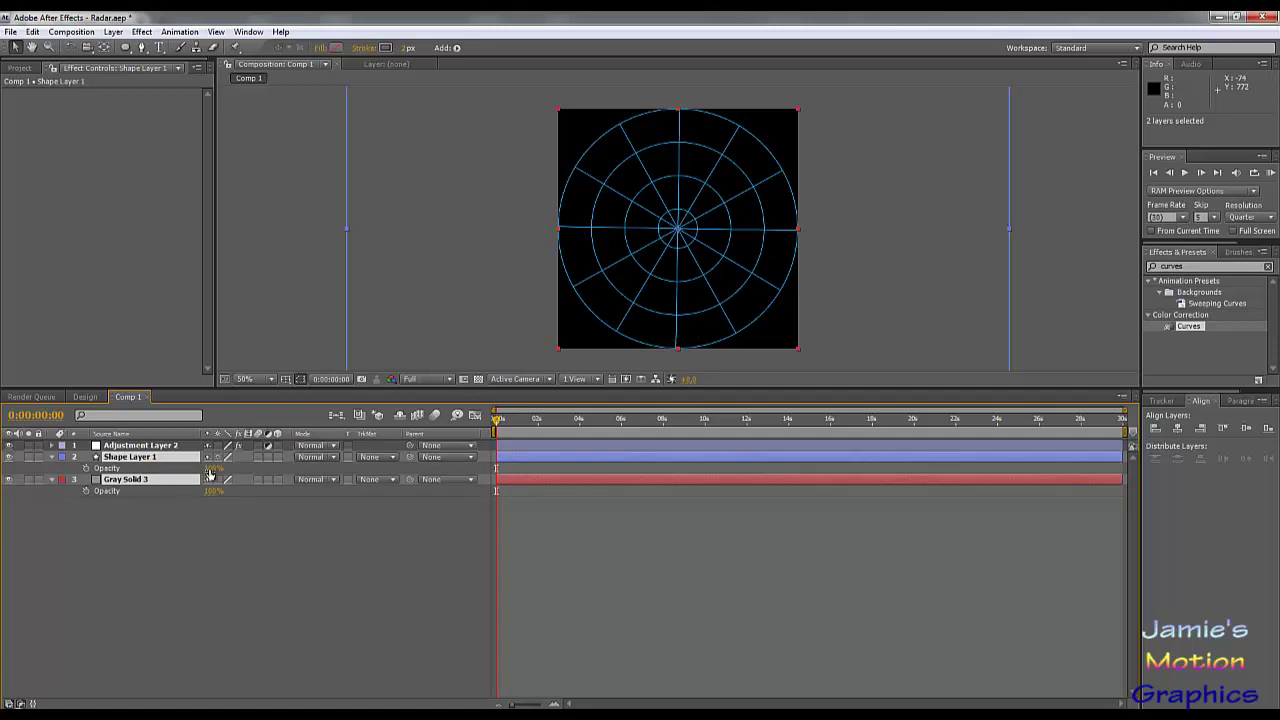
left_click_drag(208, 472, 200, 470)
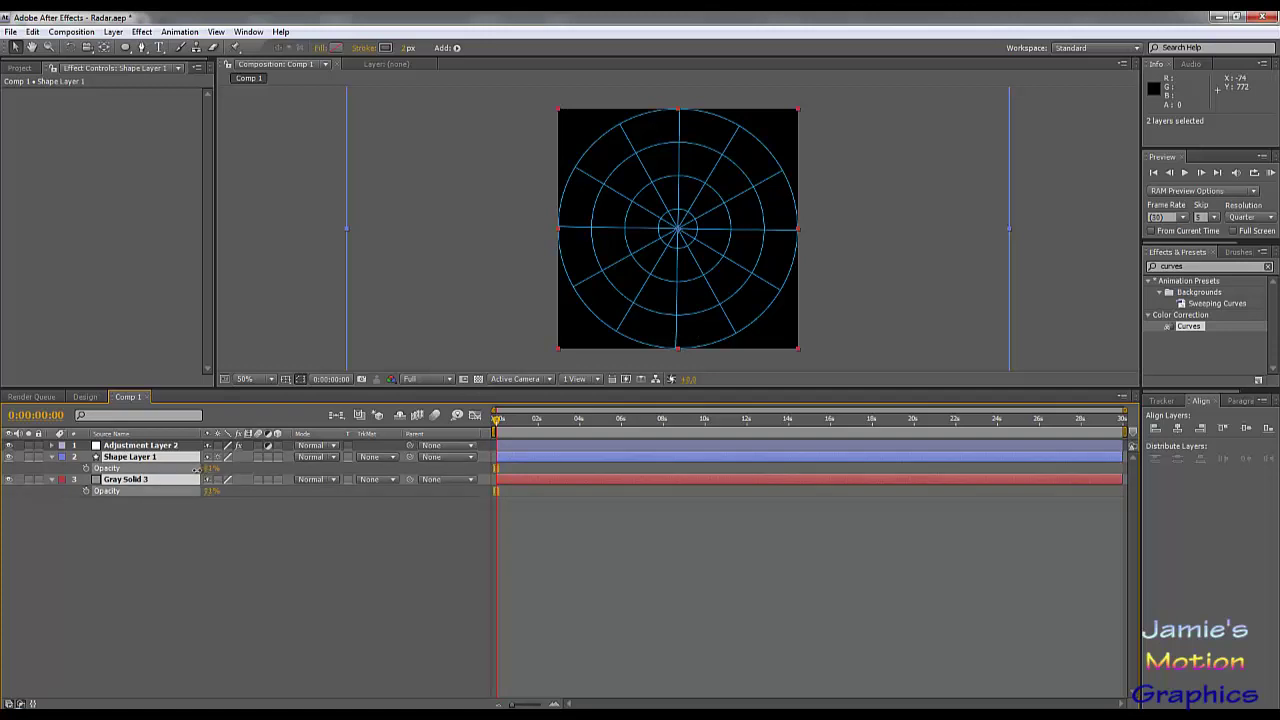
left_click(212, 468)
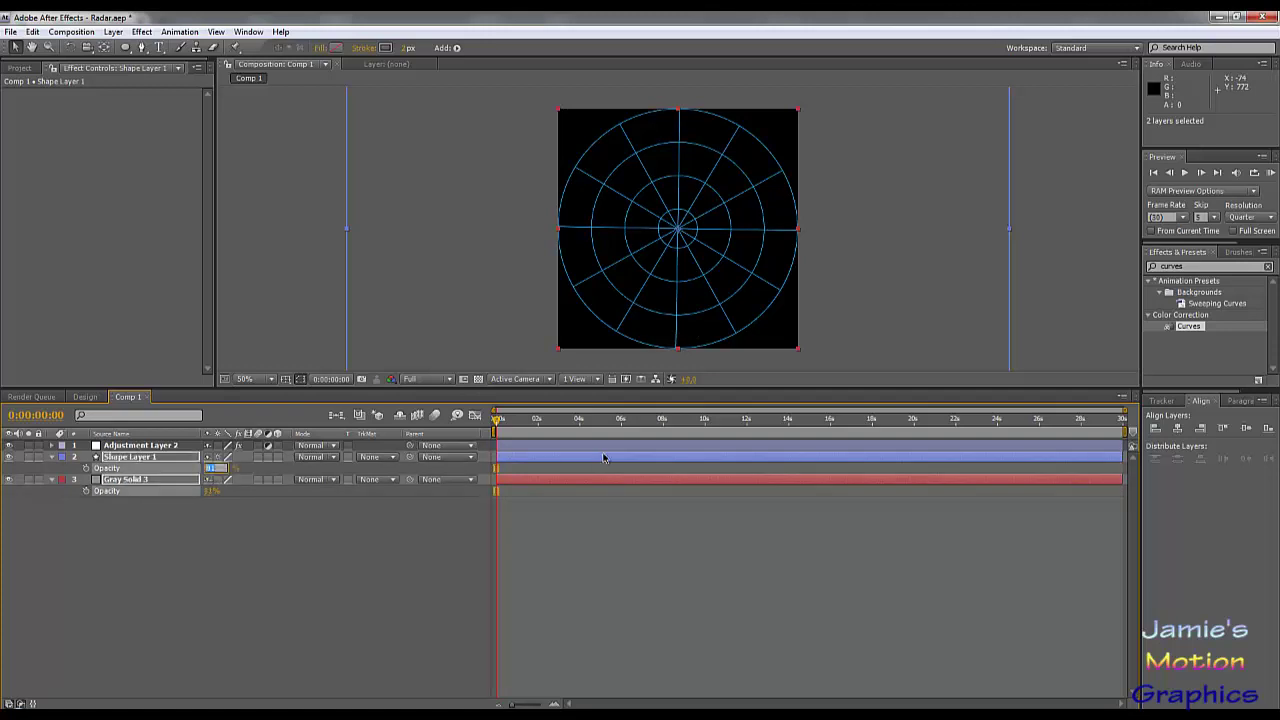
type("50")
key("Return")
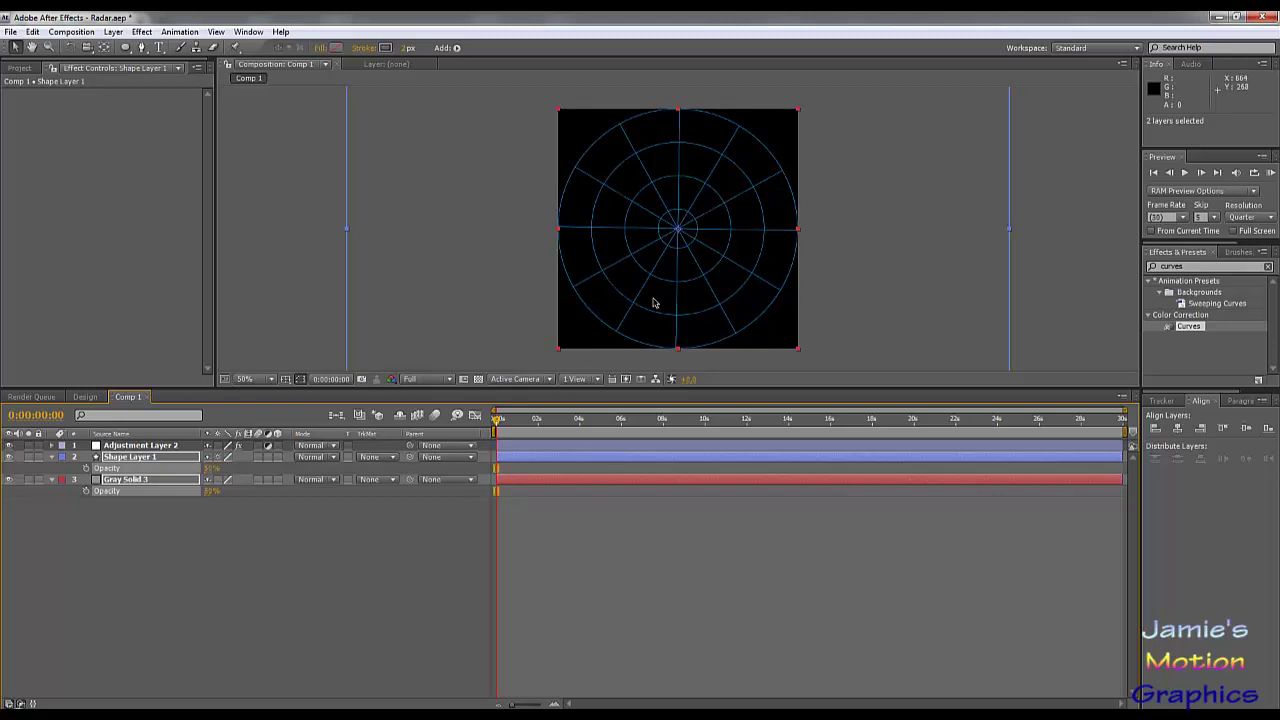
Undo the opacity changes on Shape Layer 1 and Gray Solid 3, and deselect both layers
key("ctrl+z")
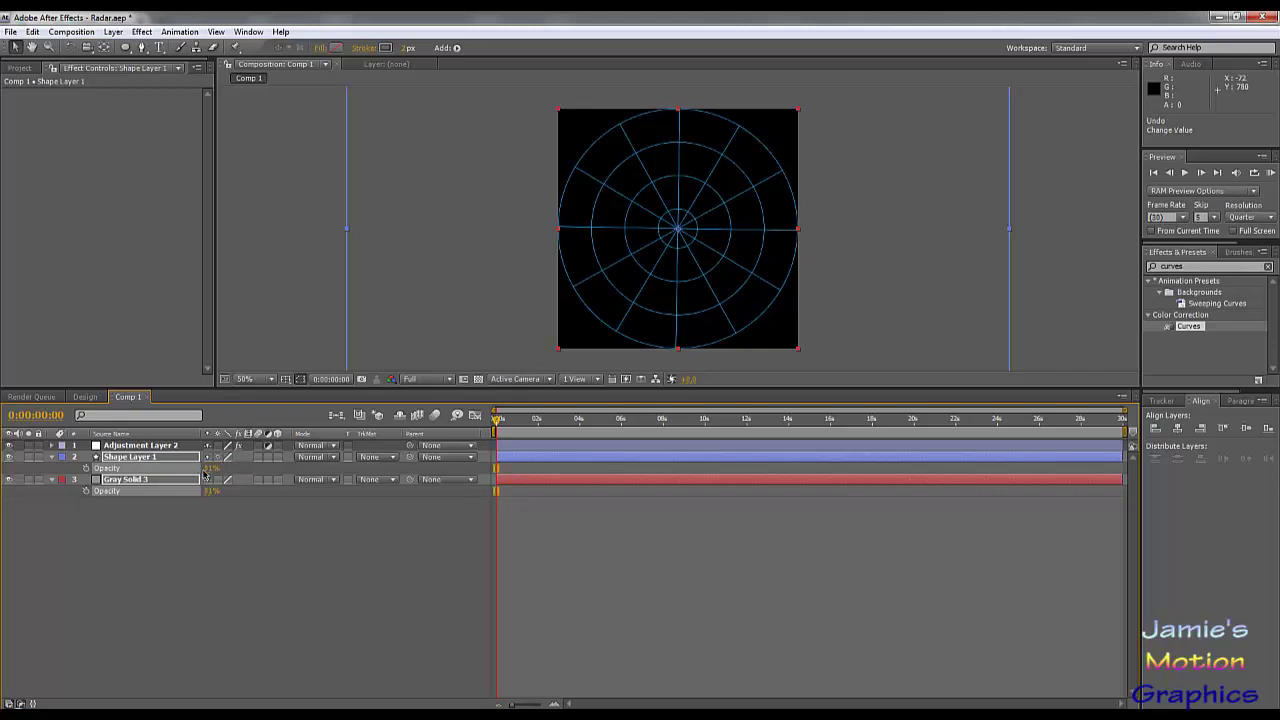
key("ctrl+z")
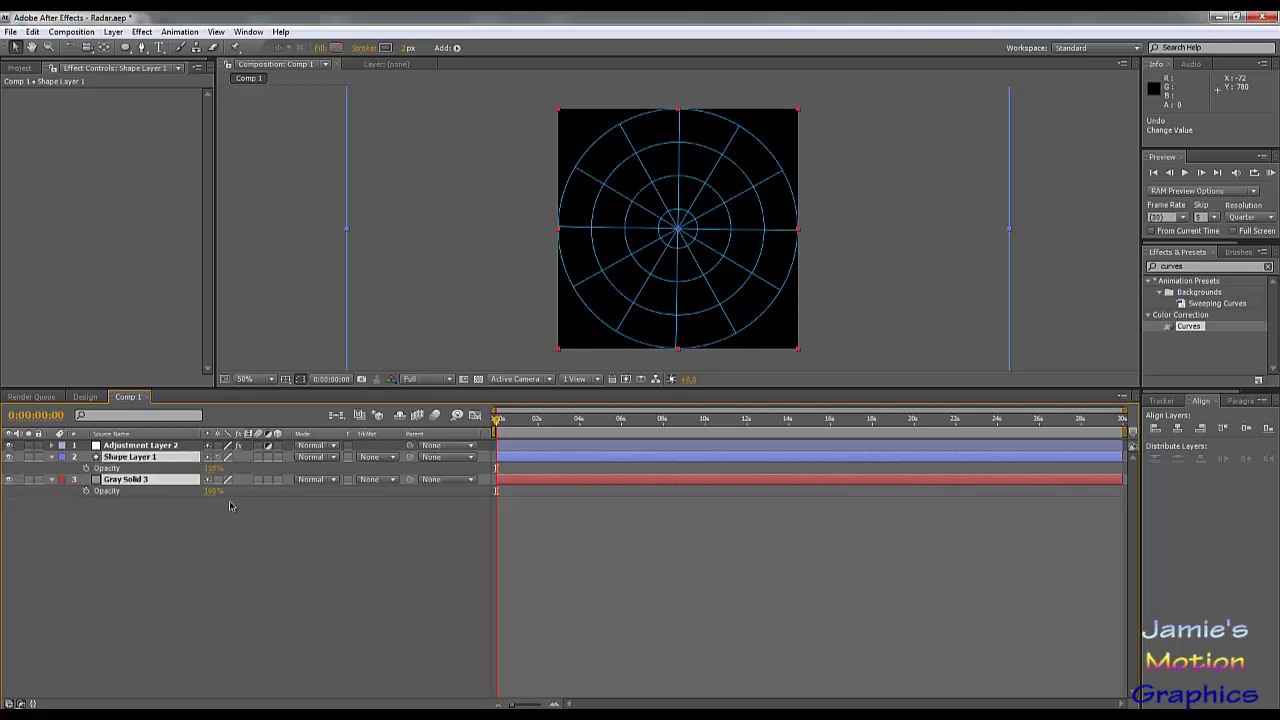
left_click(265, 594)
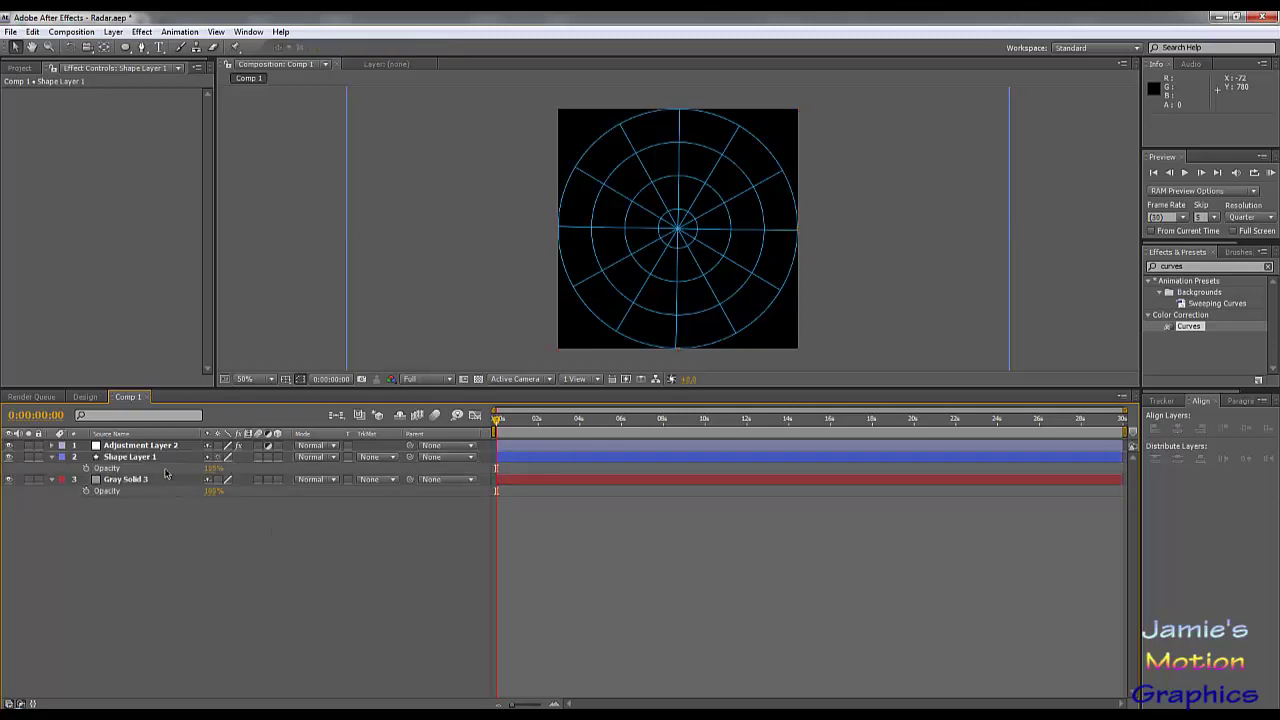
Add a new black solid, color 000000, above Adjustment Layer 2
left_click(158, 446)
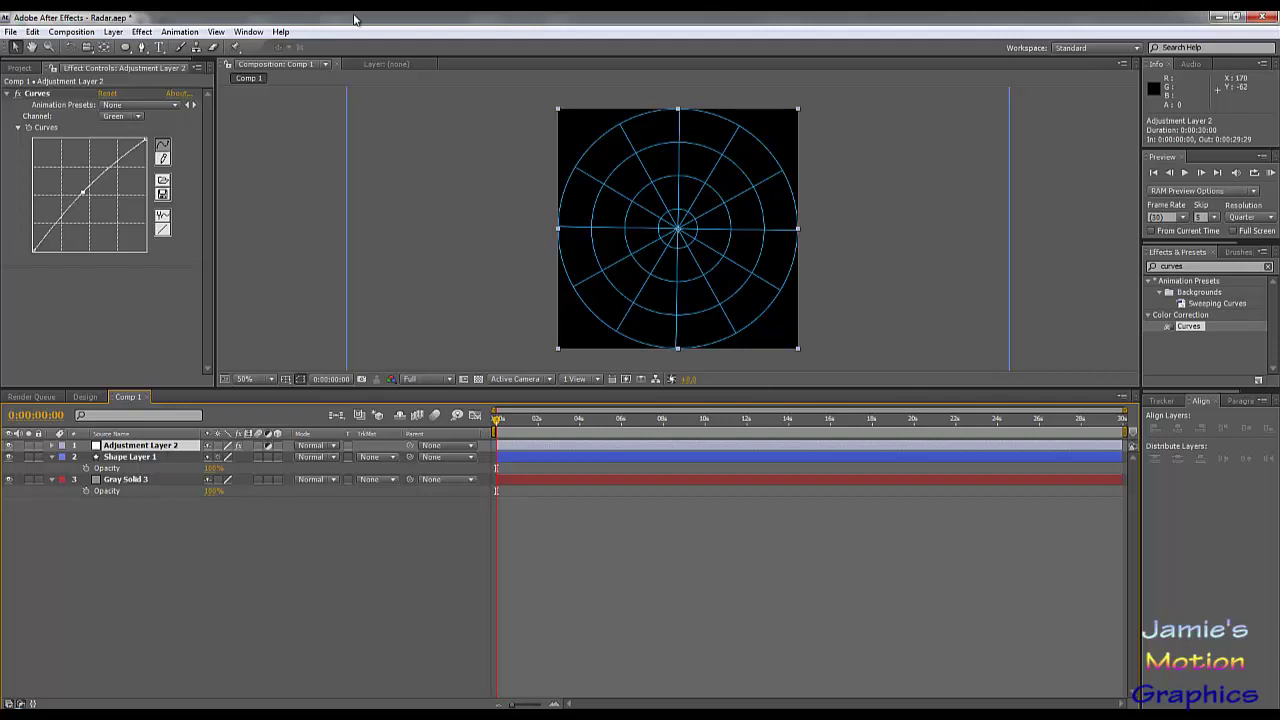
left_click(120, 32)
mouse_move(136, 35)
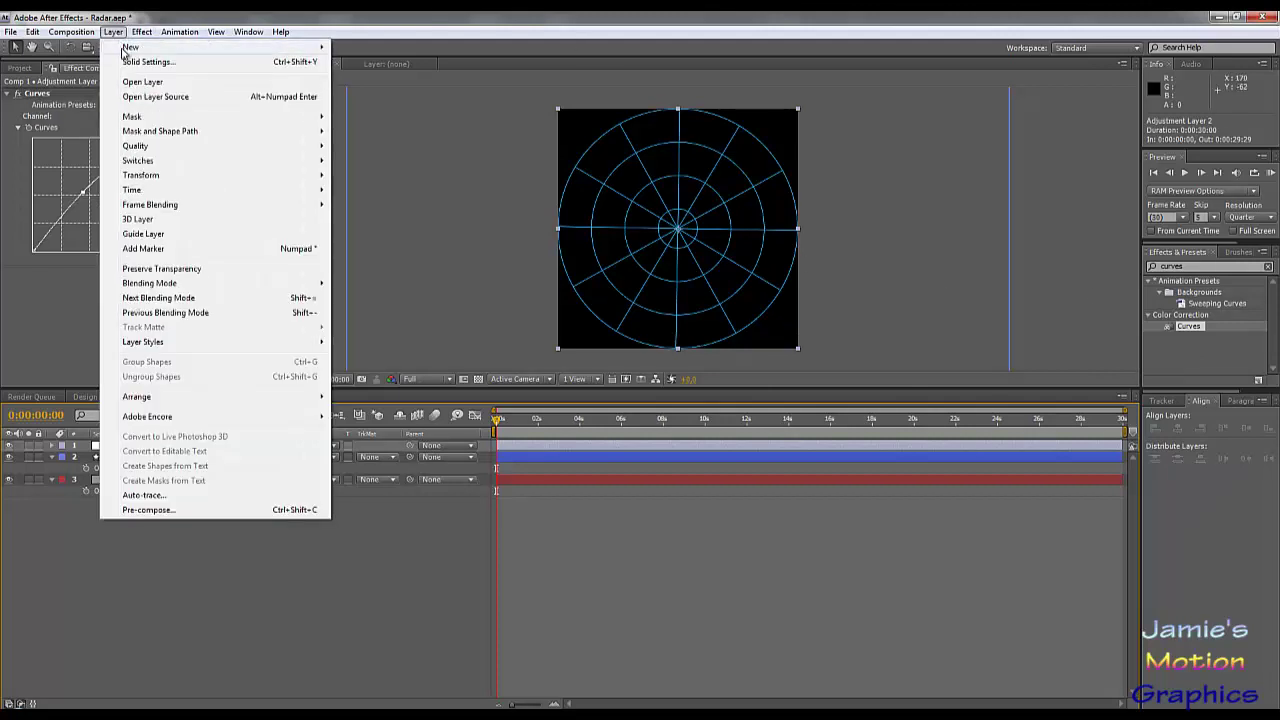
left_click(376, 63)
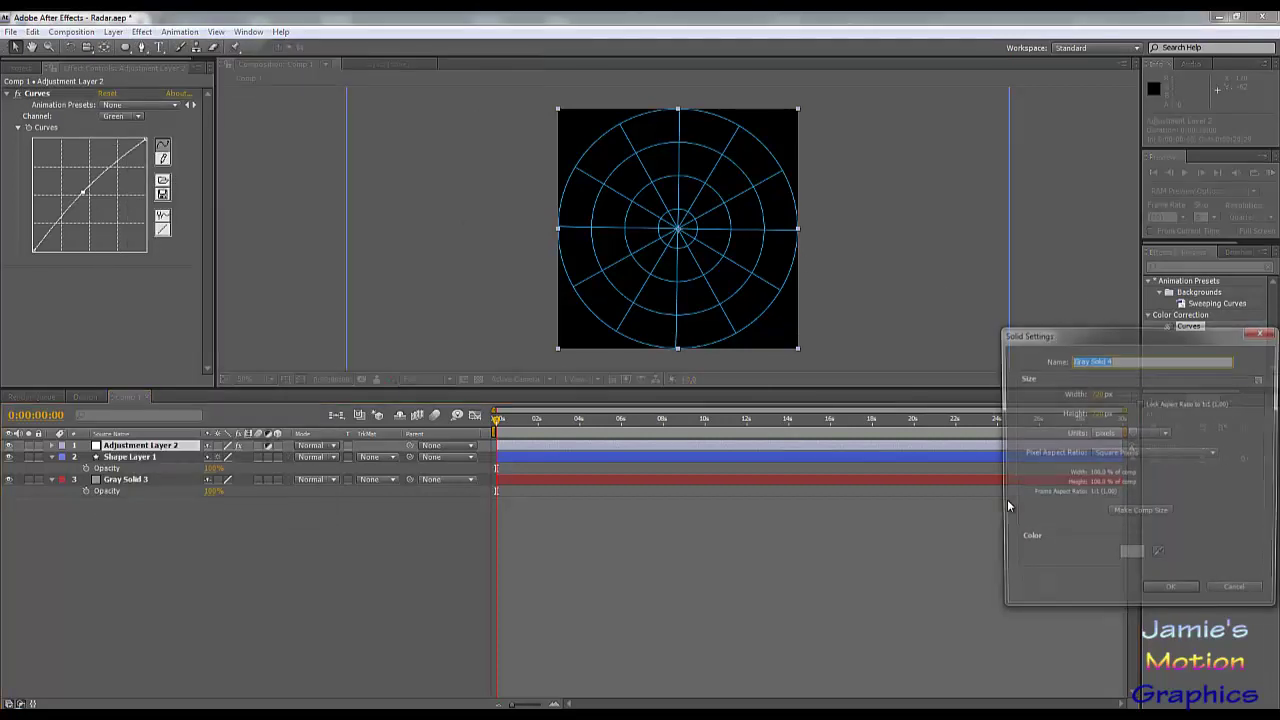
left_click(1130, 557)
left_click_drag(370, 542, 243, 627)
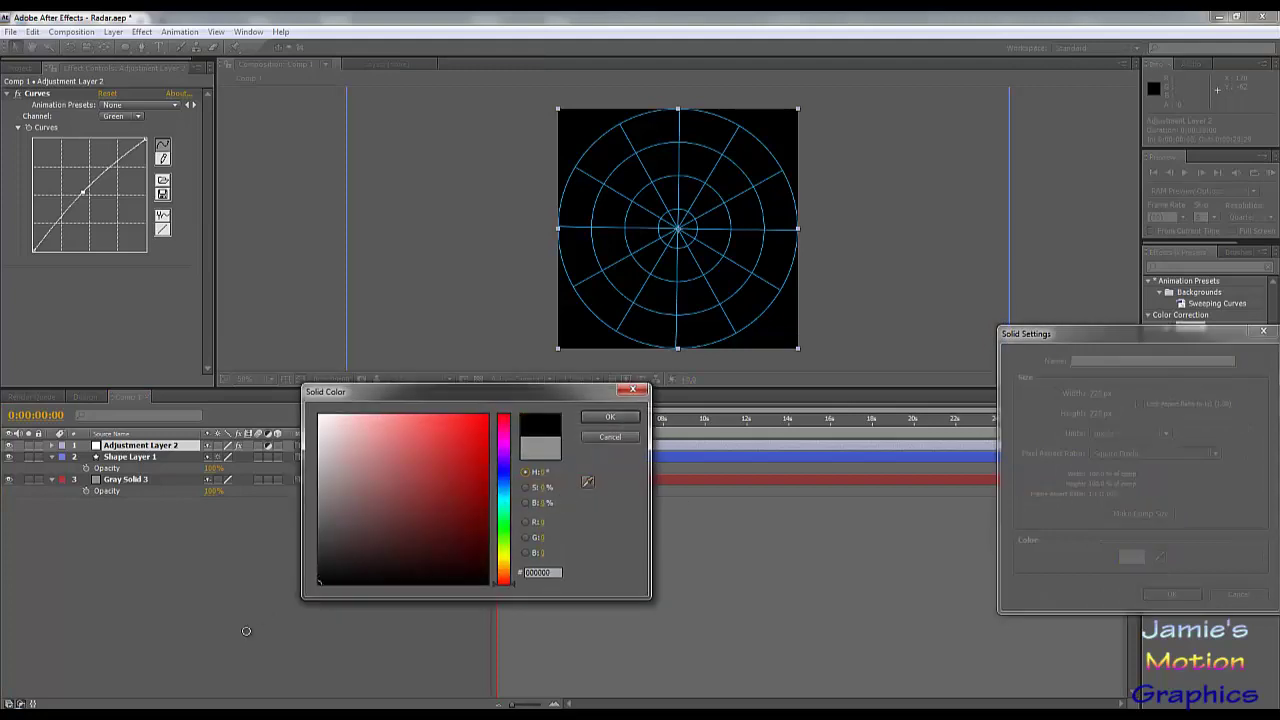
left_click(620, 419)
left_click(1188, 598)
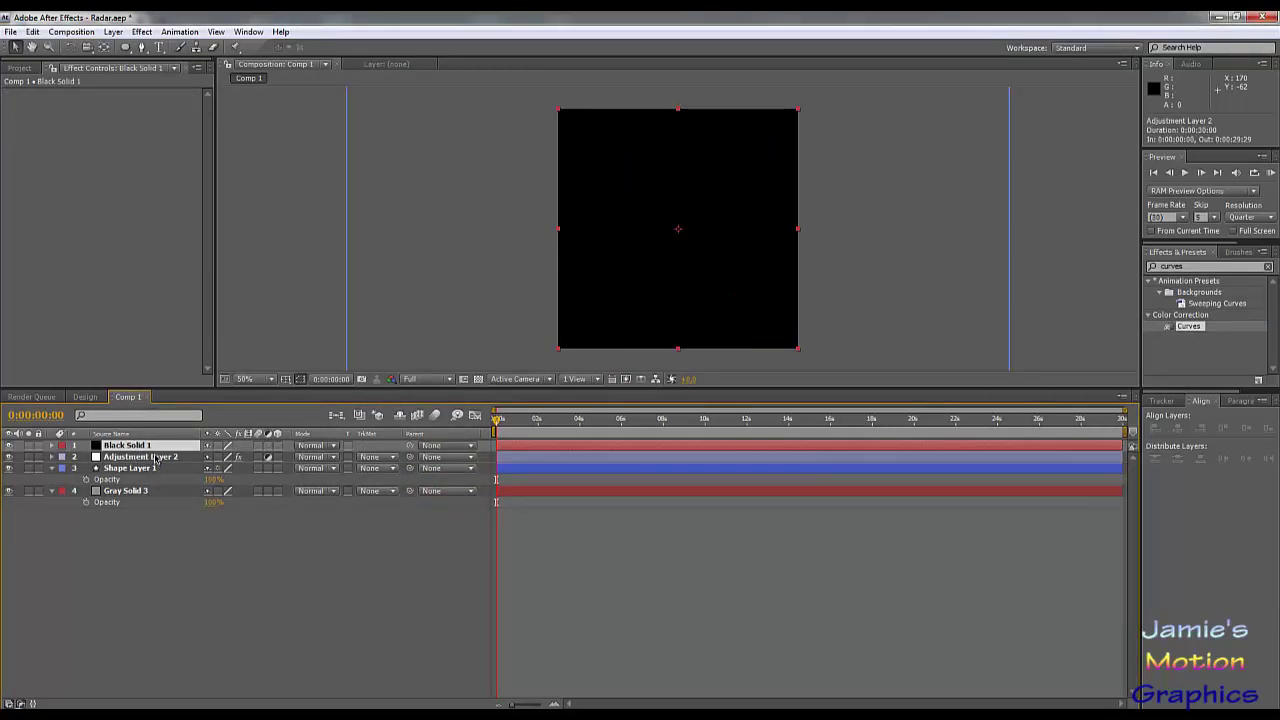
Try the black solid's opacity at 20%, and set it to 50% to dim the radar grid further
key("t")
left_click(215, 456)
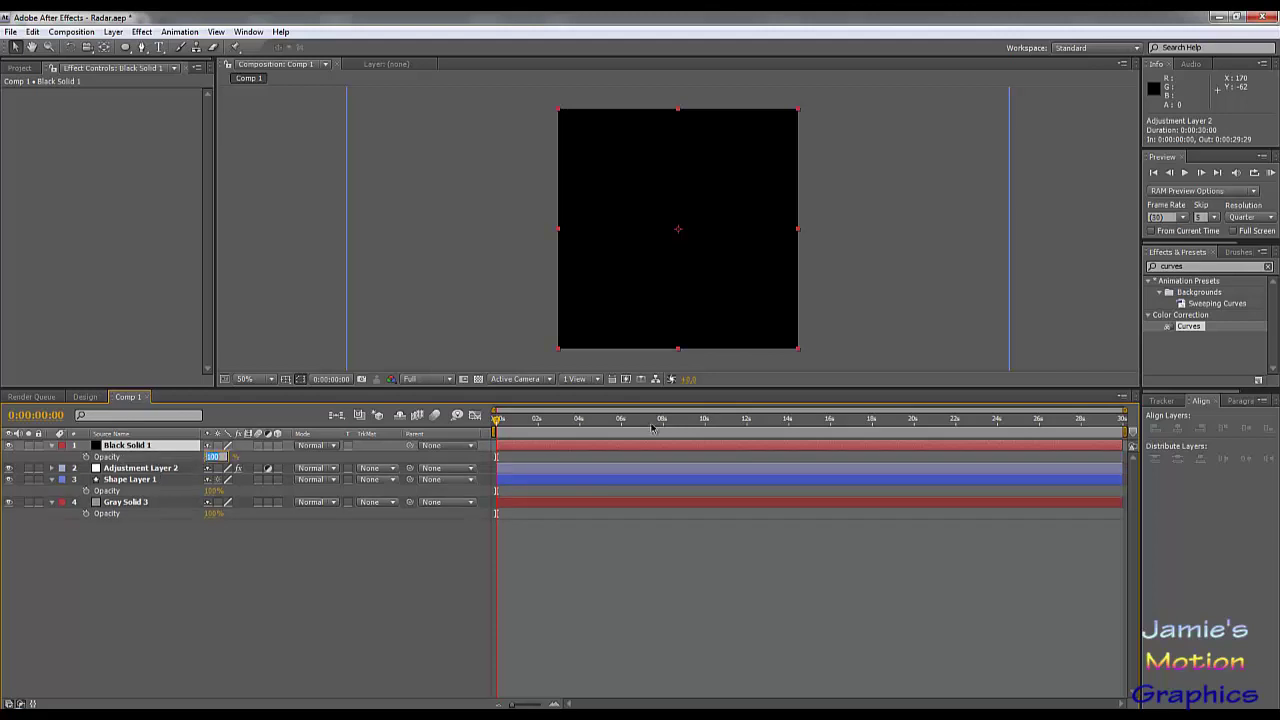
type("20")
key("Return")
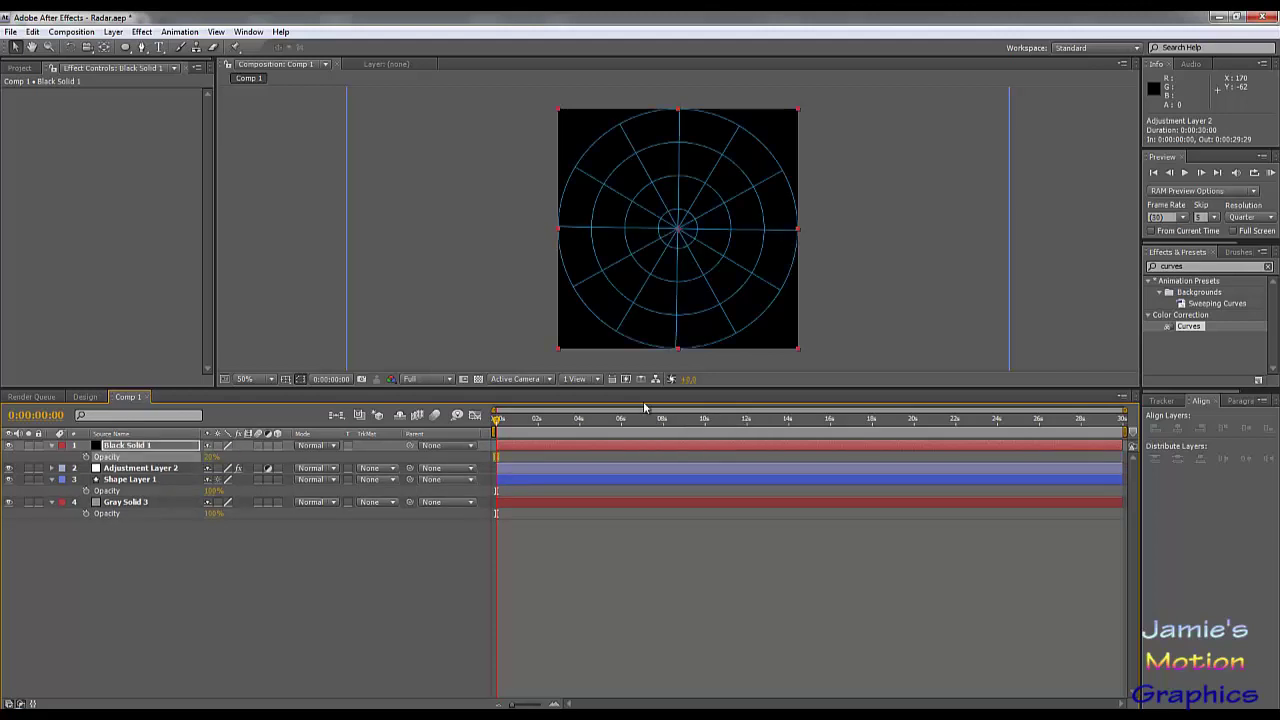
left_click(212, 456)
left_click(327, 582)
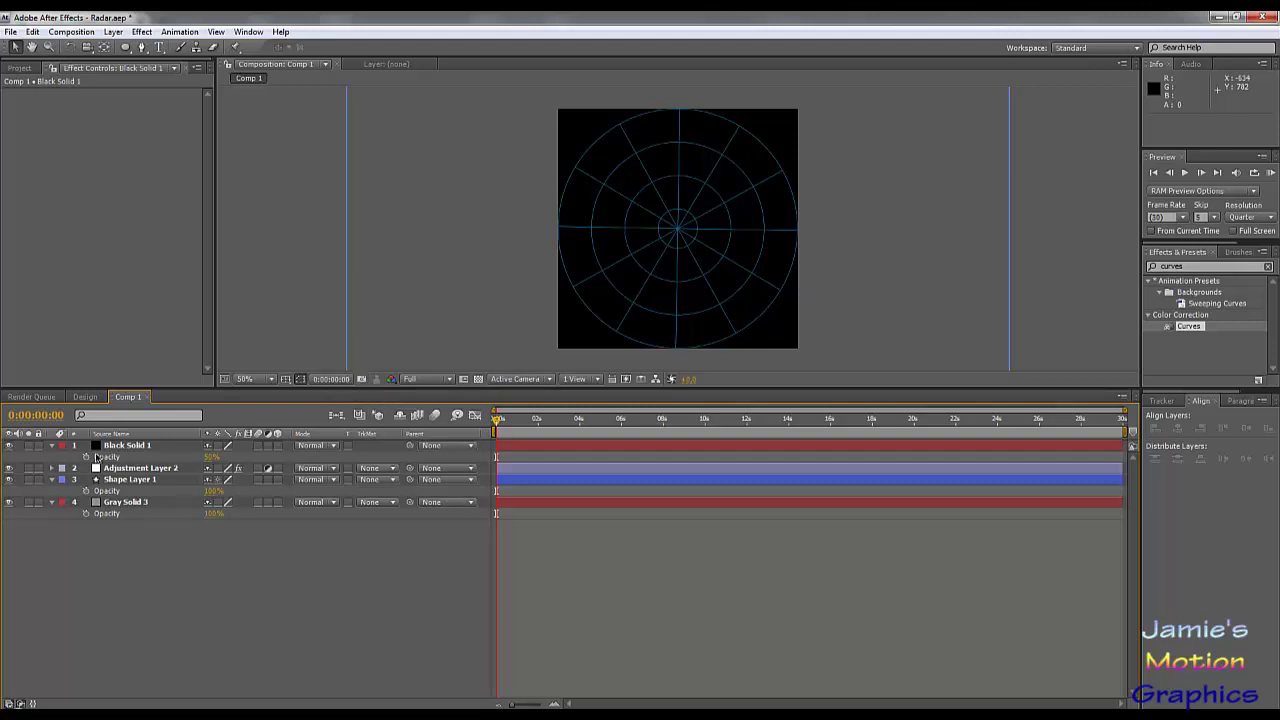
Compare the grid's brightness by lowering the black solid's opacity to 0%, and set it back to 50%
left_click(139, 448)
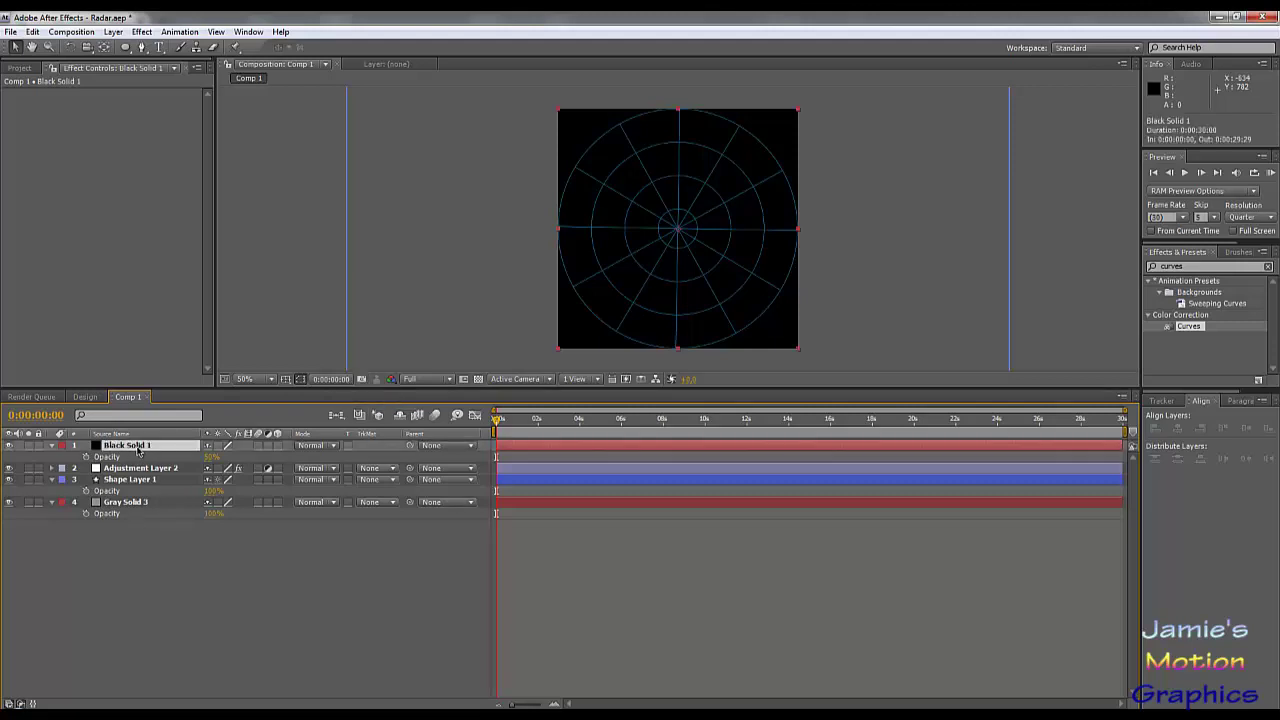
mouse_move(137, 451)
left_mouse_down()
mouse_move(138, 480)
mouse_move(140, 445)
left_mouse_up()
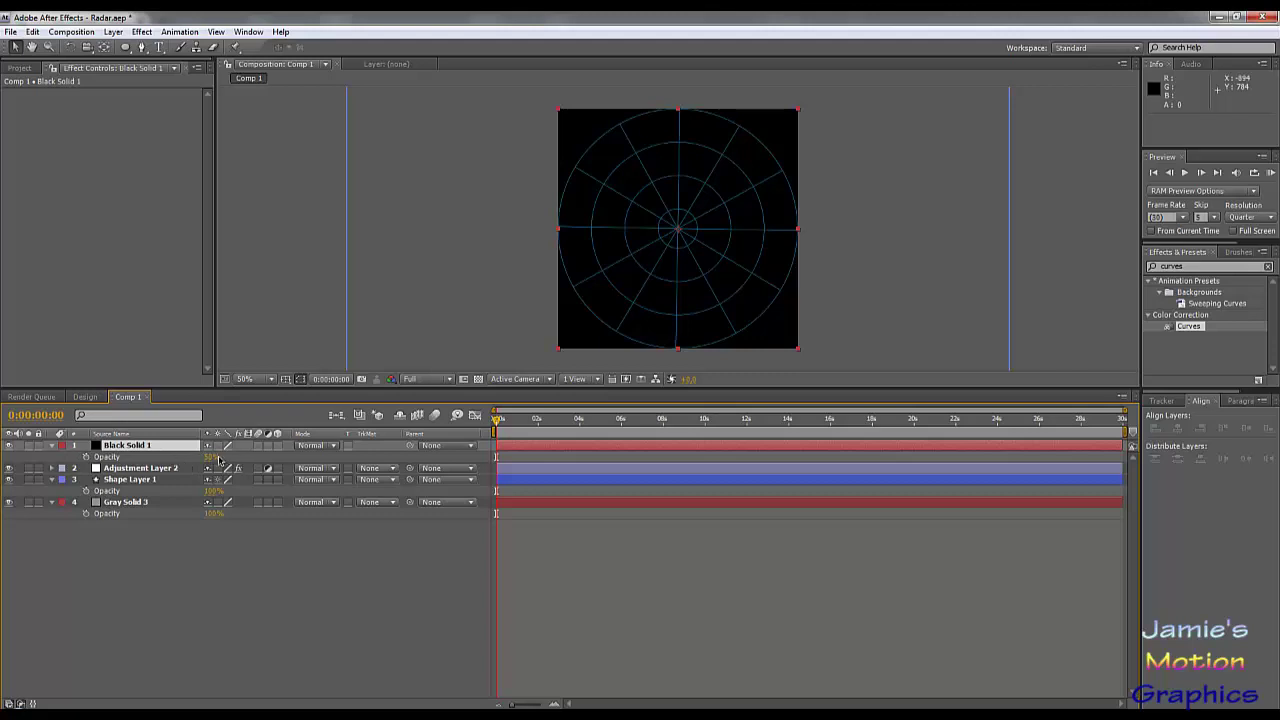
left_click_drag(214, 458, 141, 467)
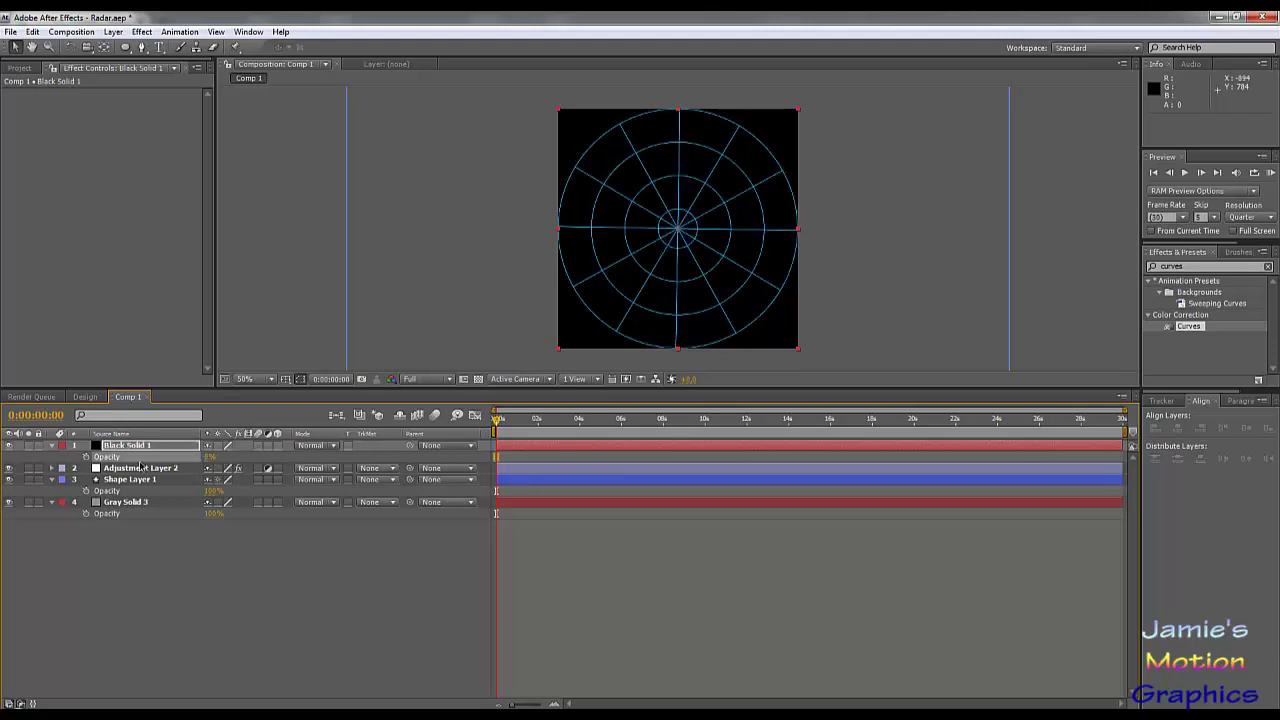
left_click(211, 459)
type("50")
key("Return")
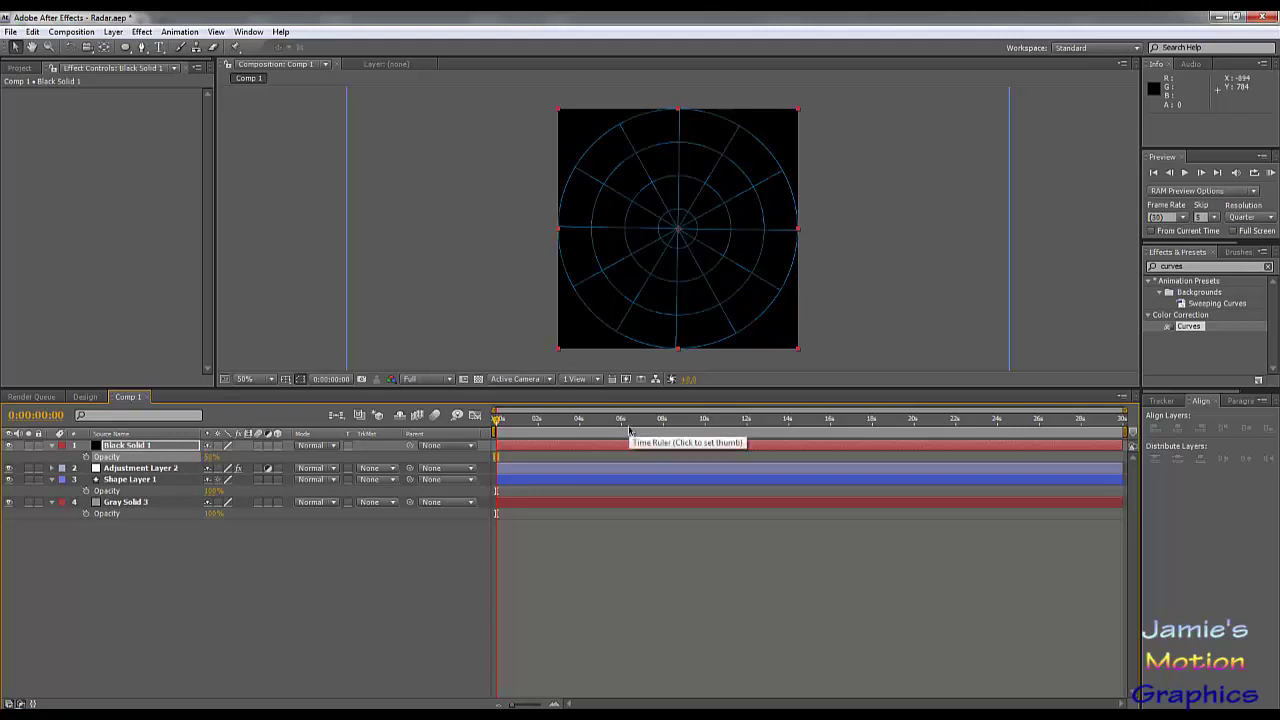
Deselect the black solid and collapse the properties of Black Solid 1 and Shape Layer 1
left_click(348, 523)
left_click(52, 445)
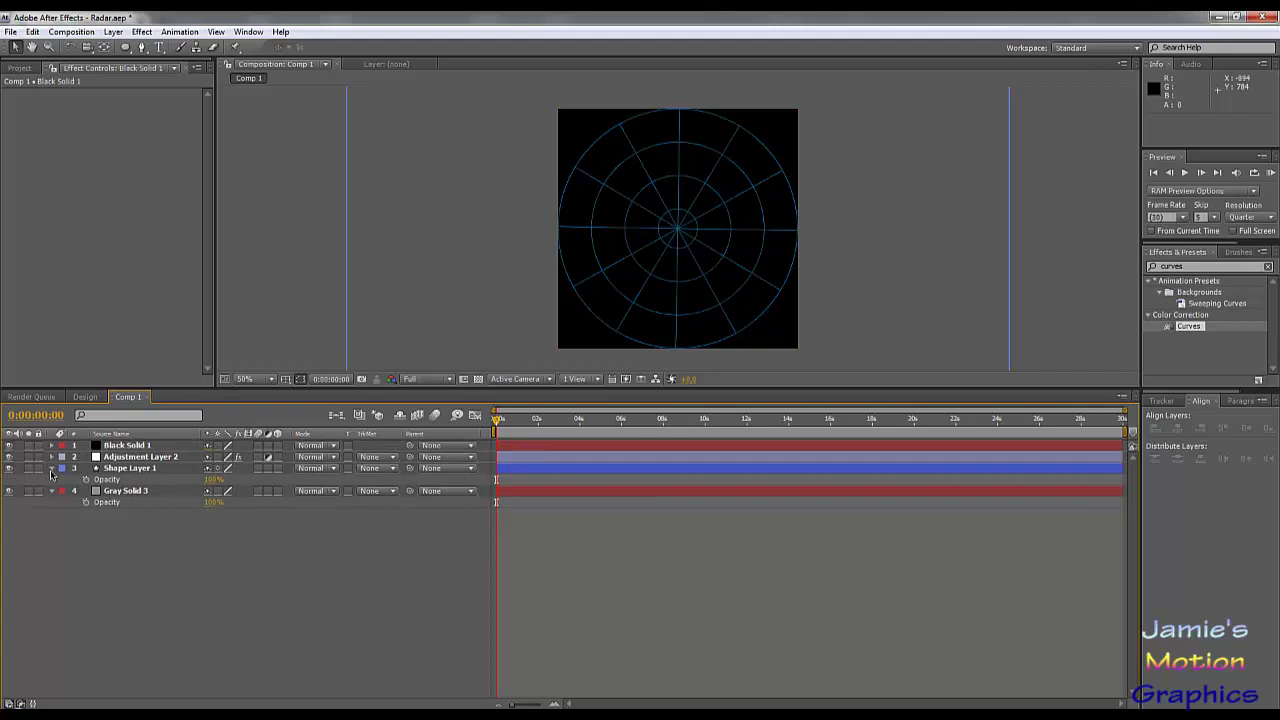
left_click(52, 469)
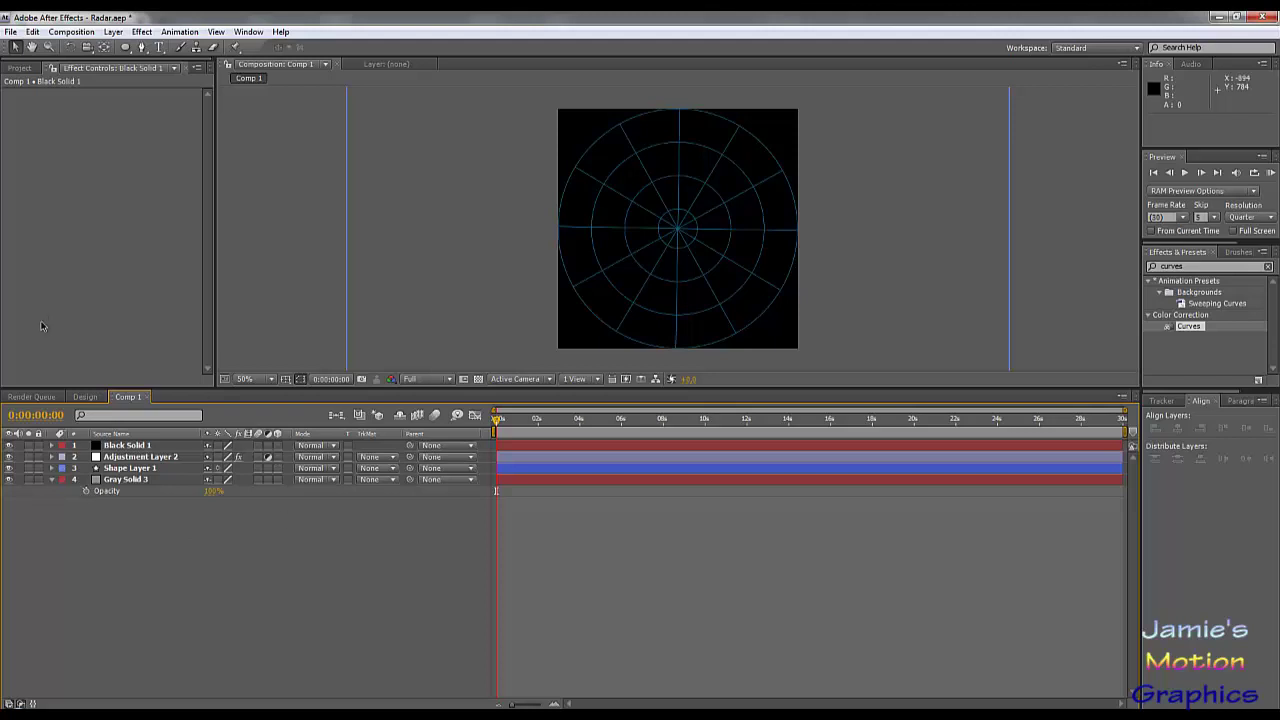
Add a new 720 x 720 px gray solid, sampling its color 8E8E8E from the swatch of Gray Solid 3
left_click(113, 32)
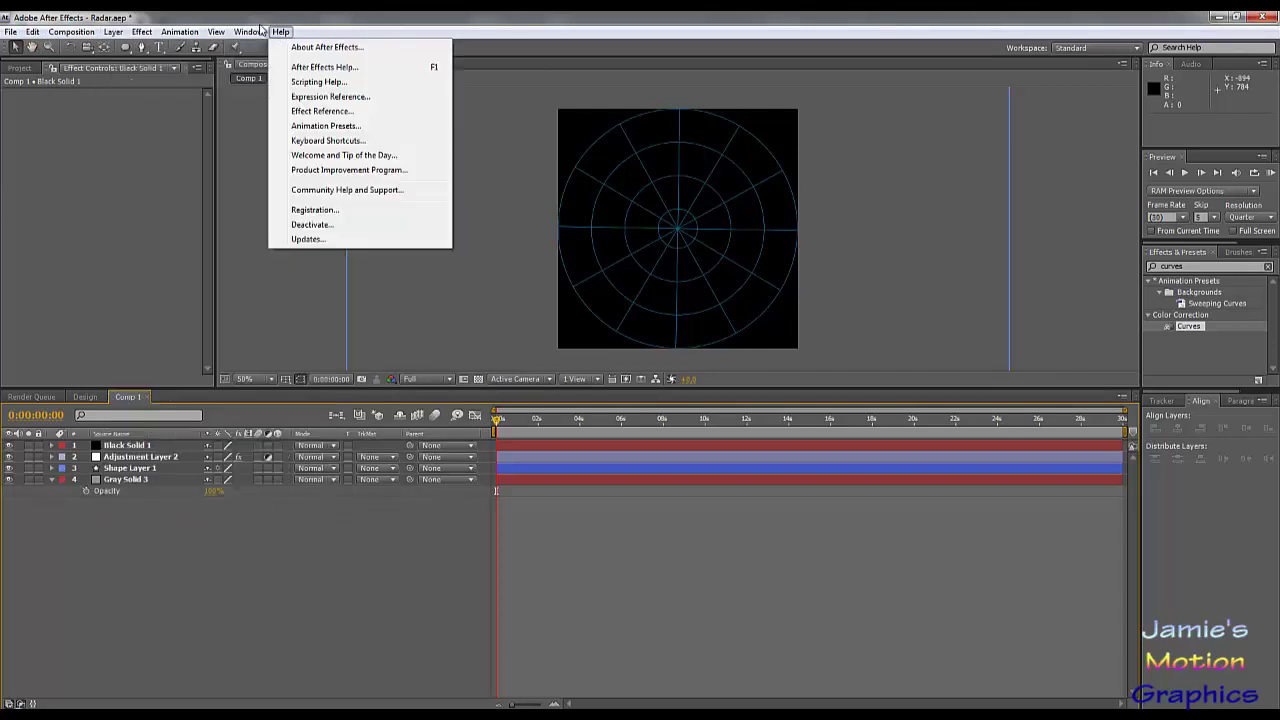
mouse_move(178, 48)
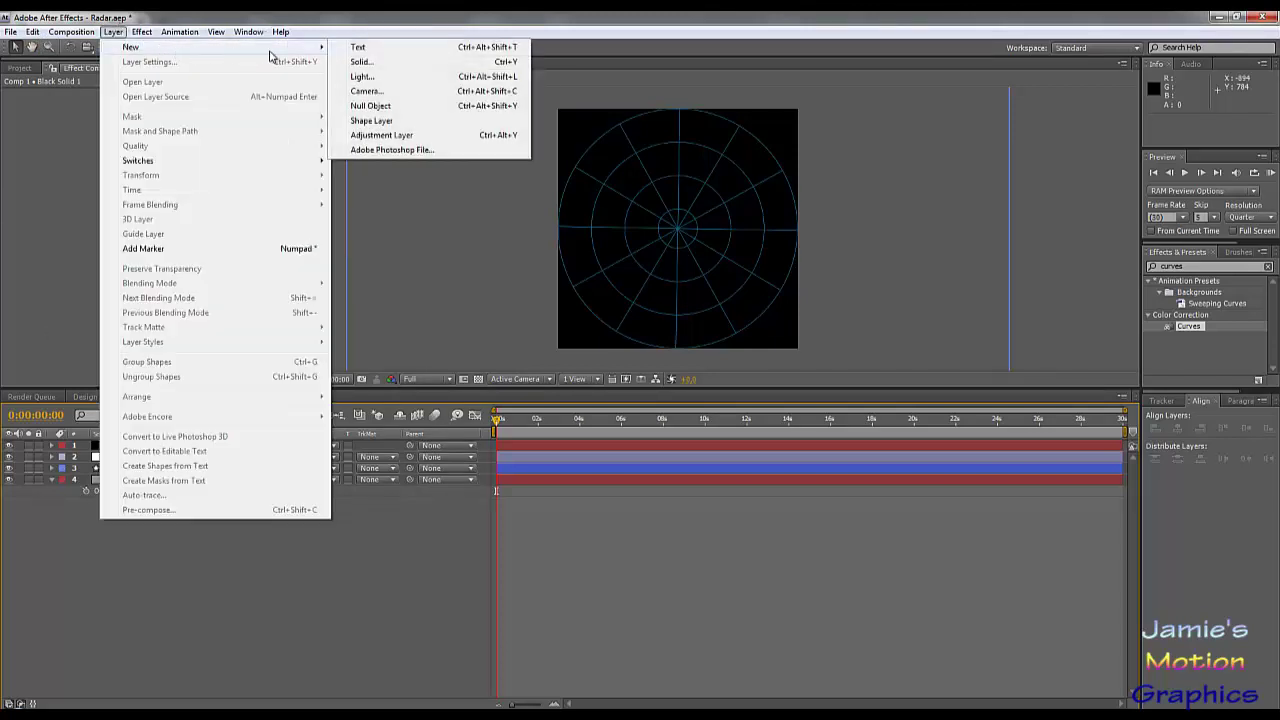
left_click(360, 62)
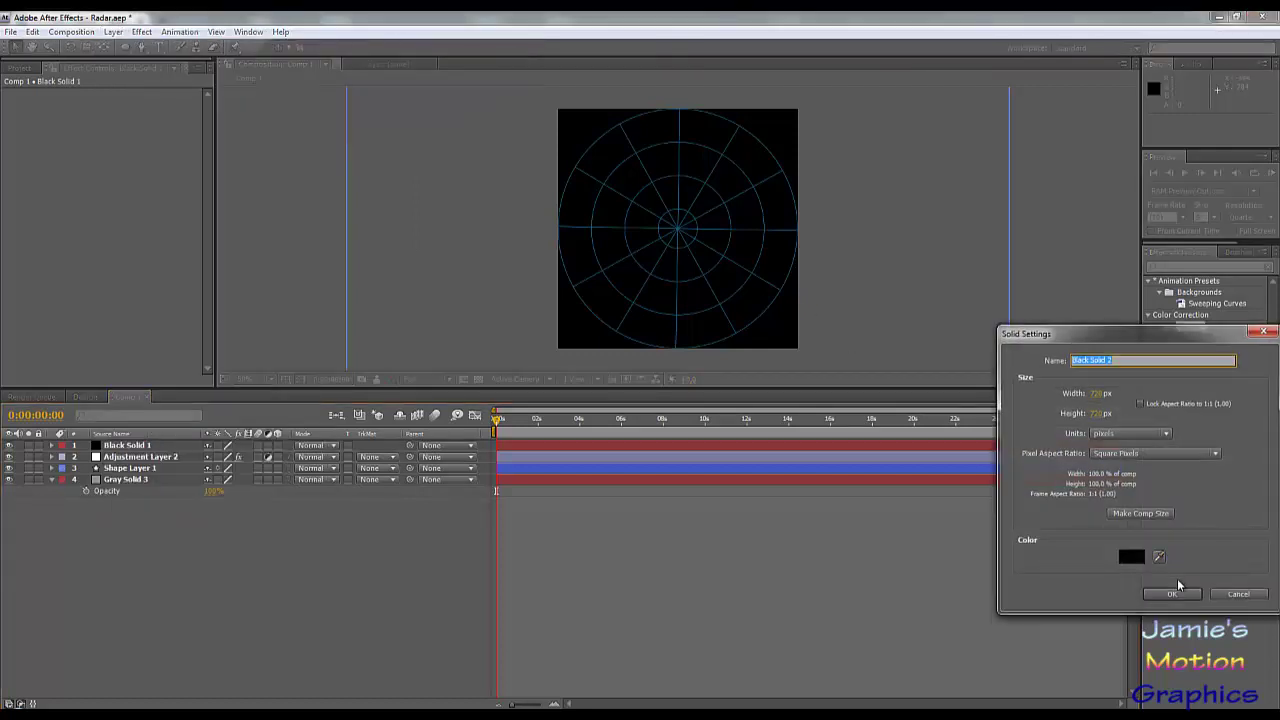
left_click(1132, 556)
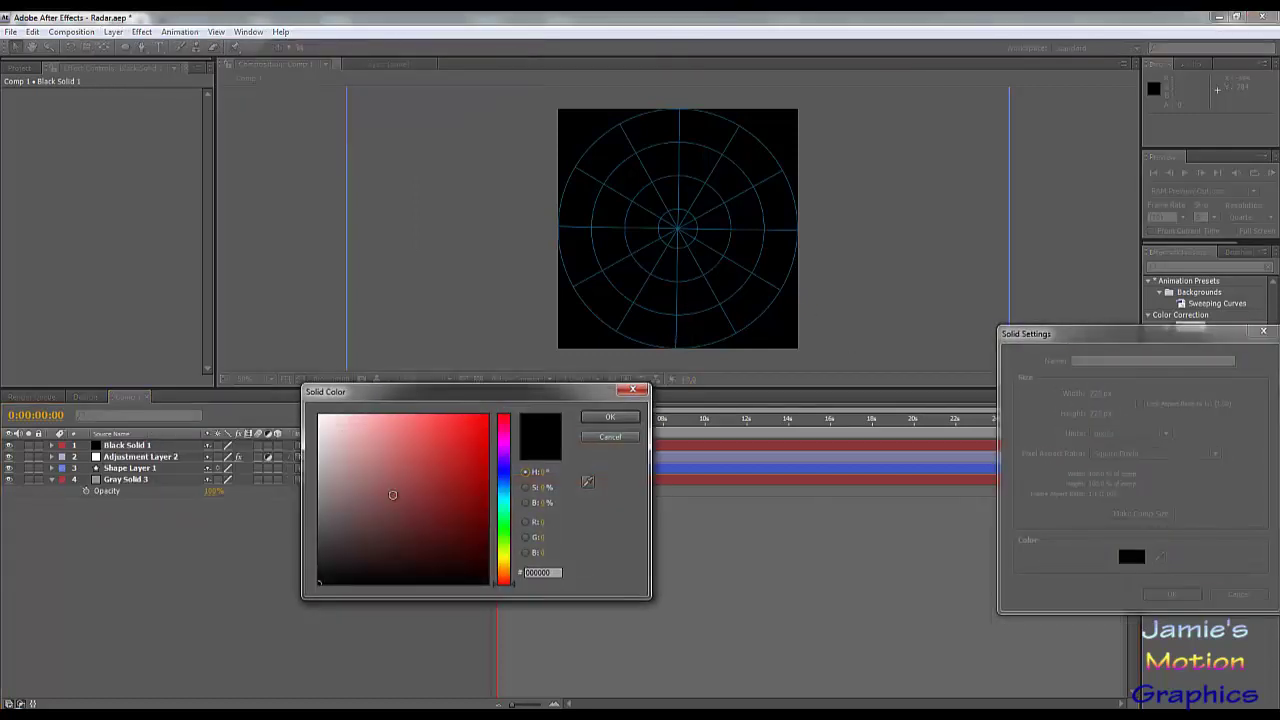
left_click_drag(392, 495, 189, 528)
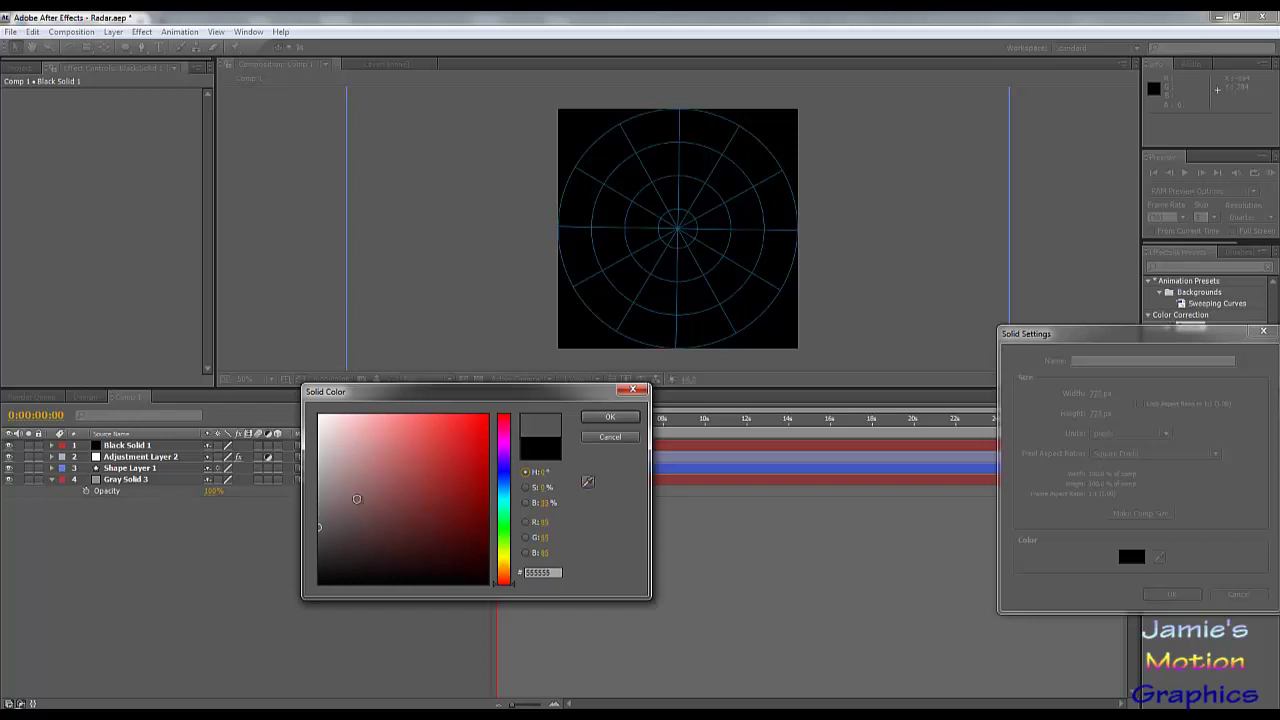
left_click(587, 481)
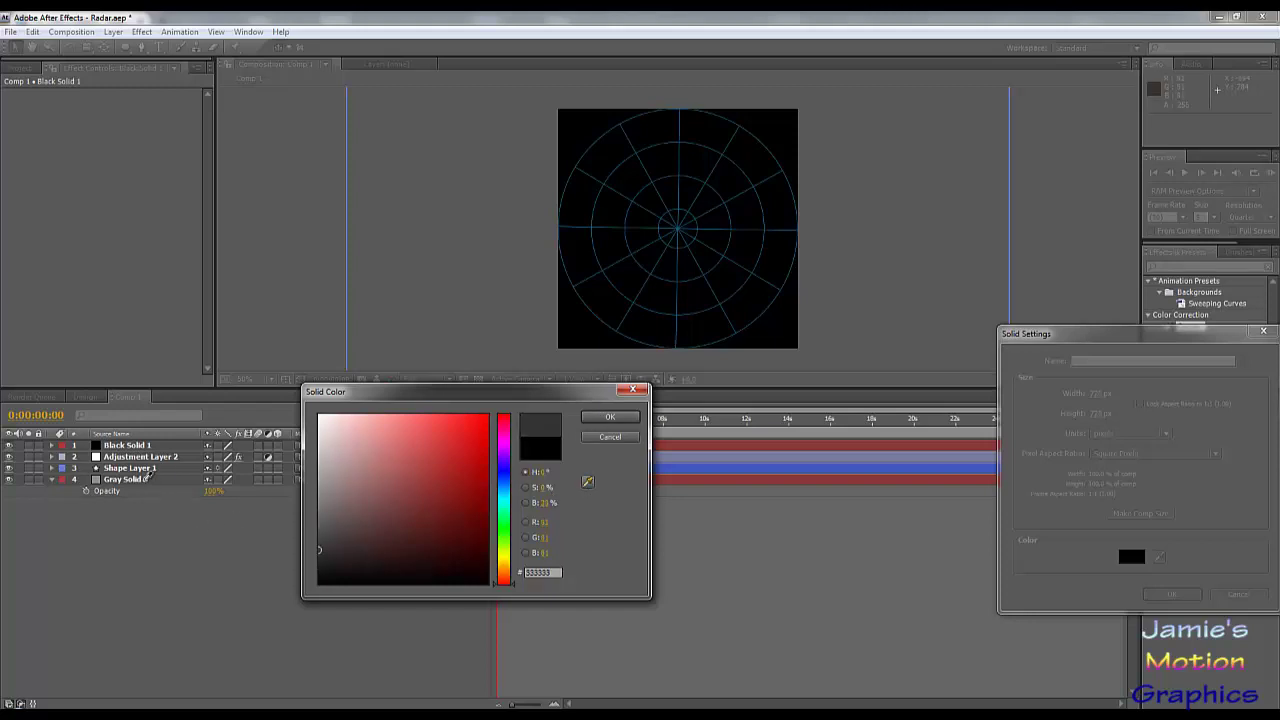
left_click(97, 474)
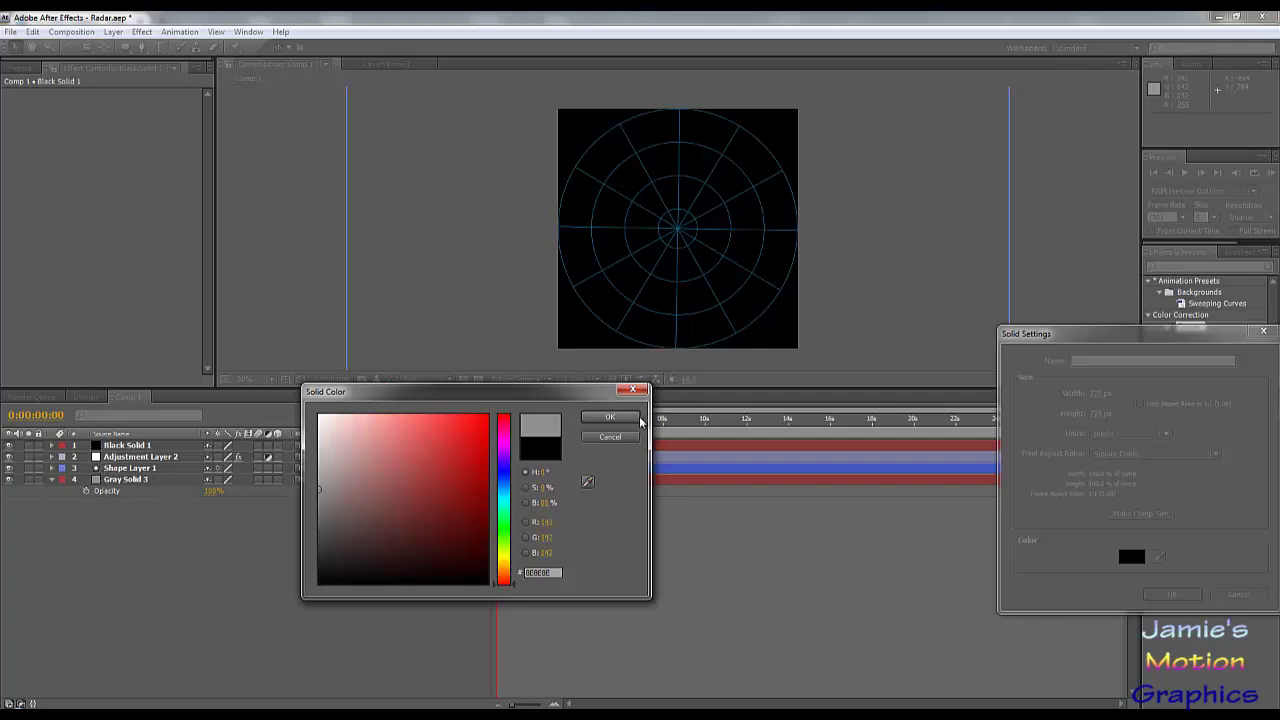
left_click(612, 418)
left_click(1176, 595)
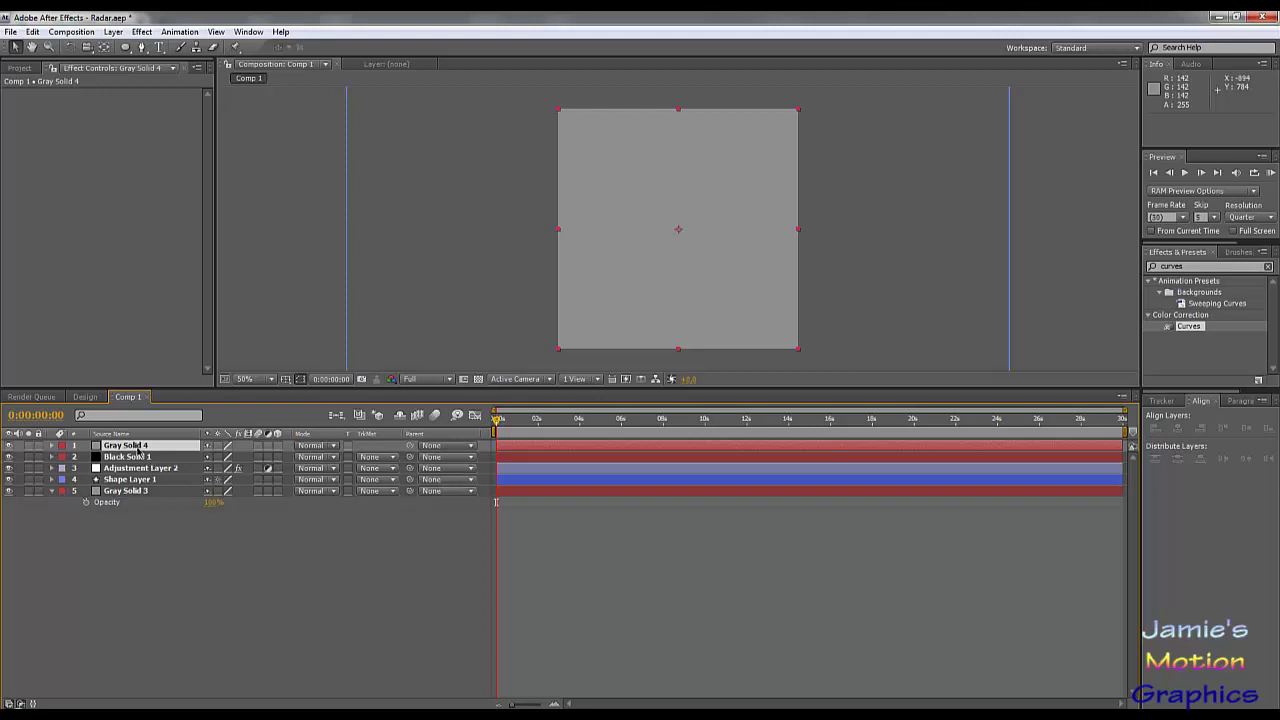
Pre-compose Gray Solid 4 with all attributes moved into the new composition, and open that composition
right_click(140, 452)
left_click(108, 32)
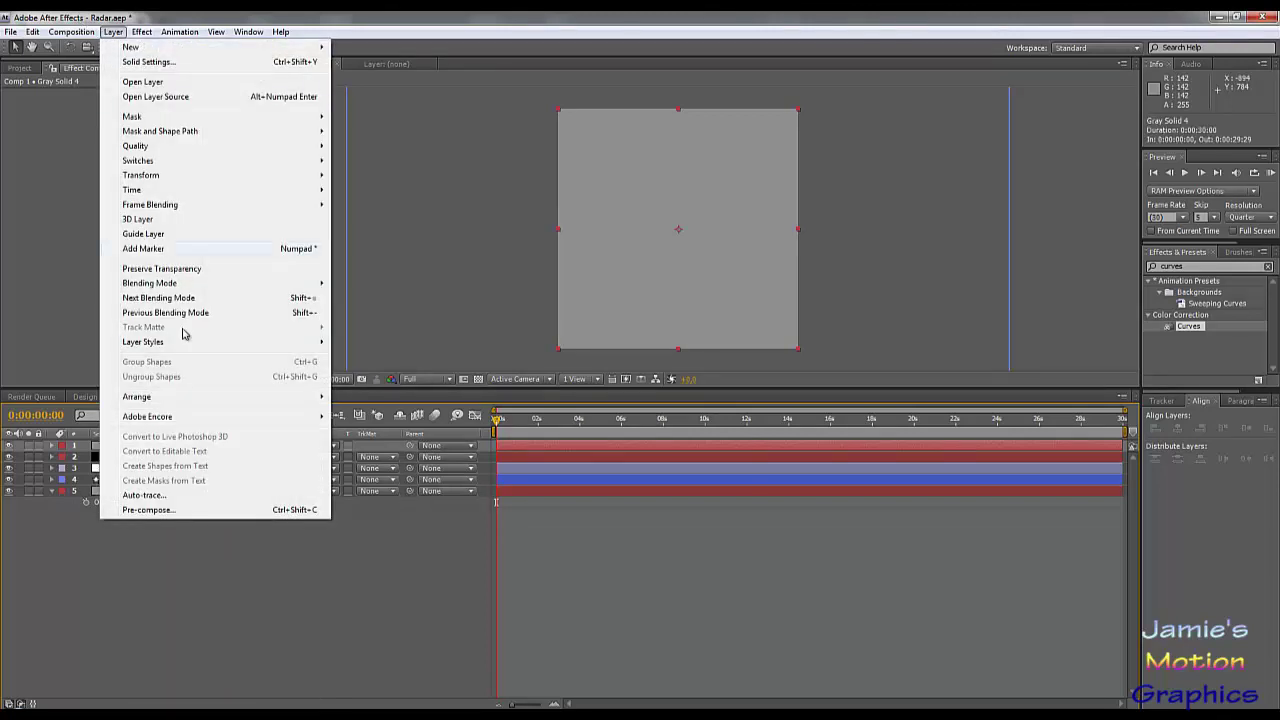
left_click(165, 511)
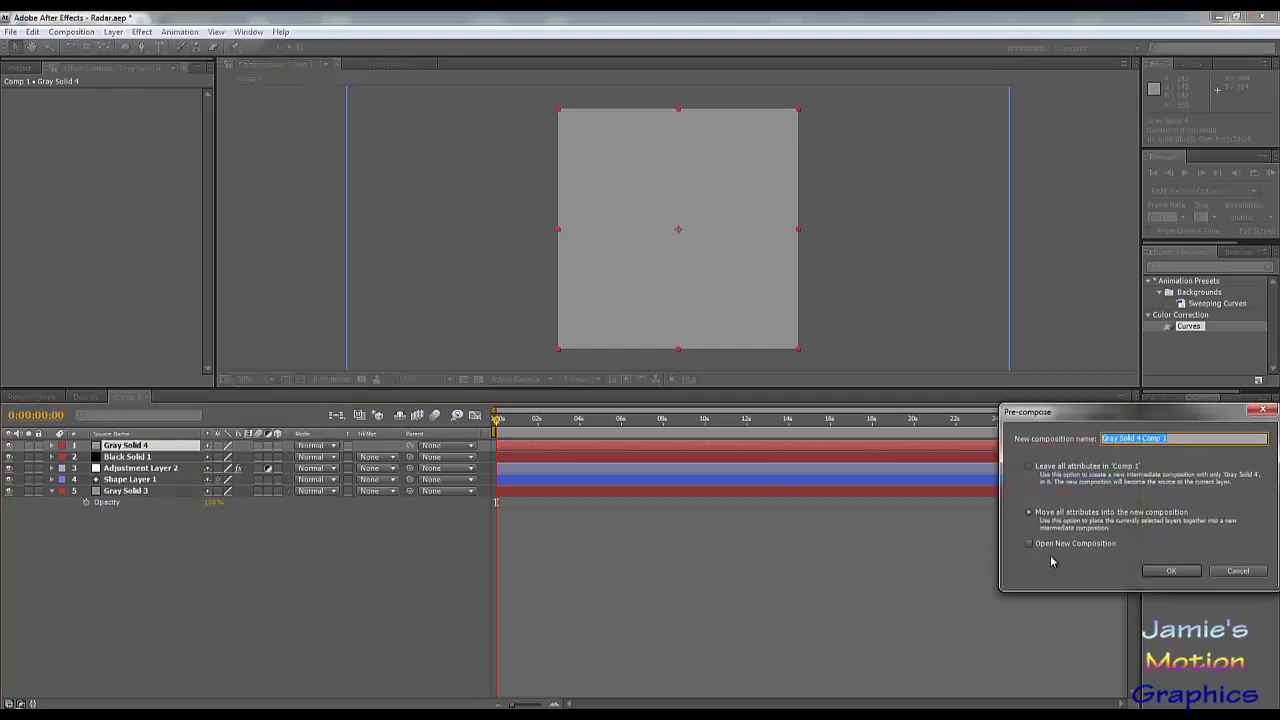
left_click(1170, 571)
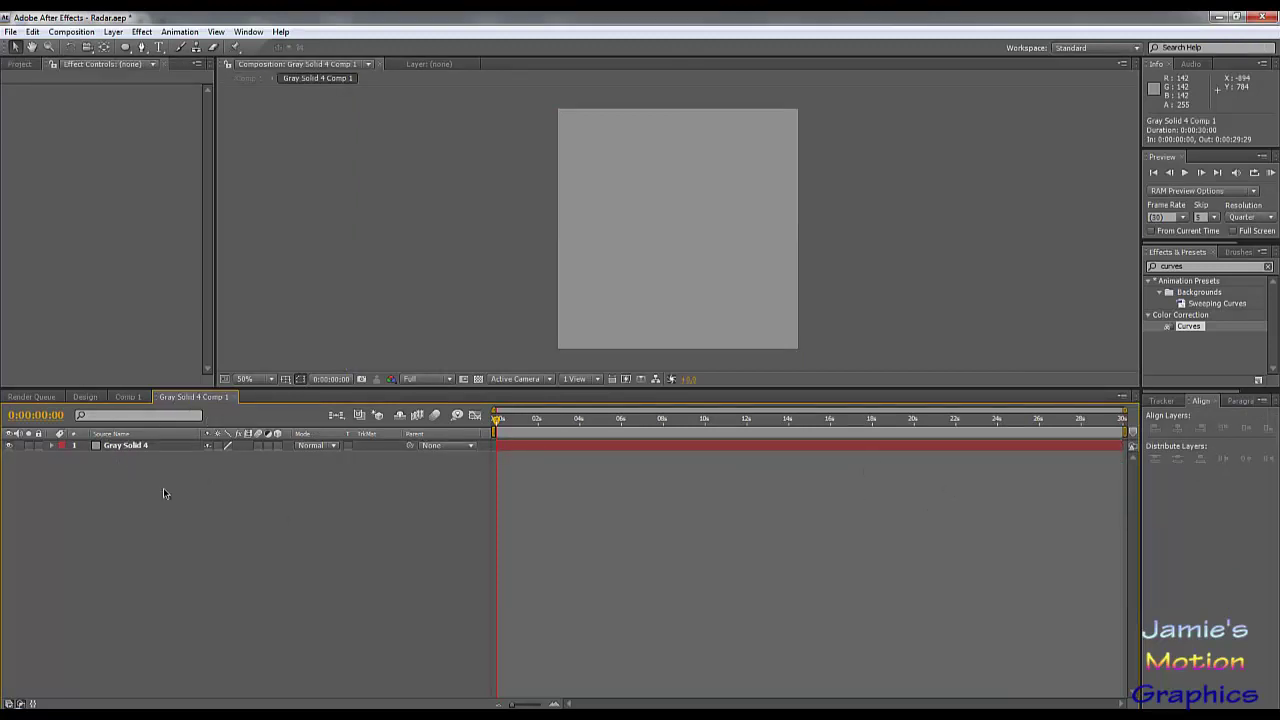
Start a Pen tool mask on Gray Solid 4, tracing a spaceship's upper outline from its front prong along the upper wing to the tail
left_click(133, 447)
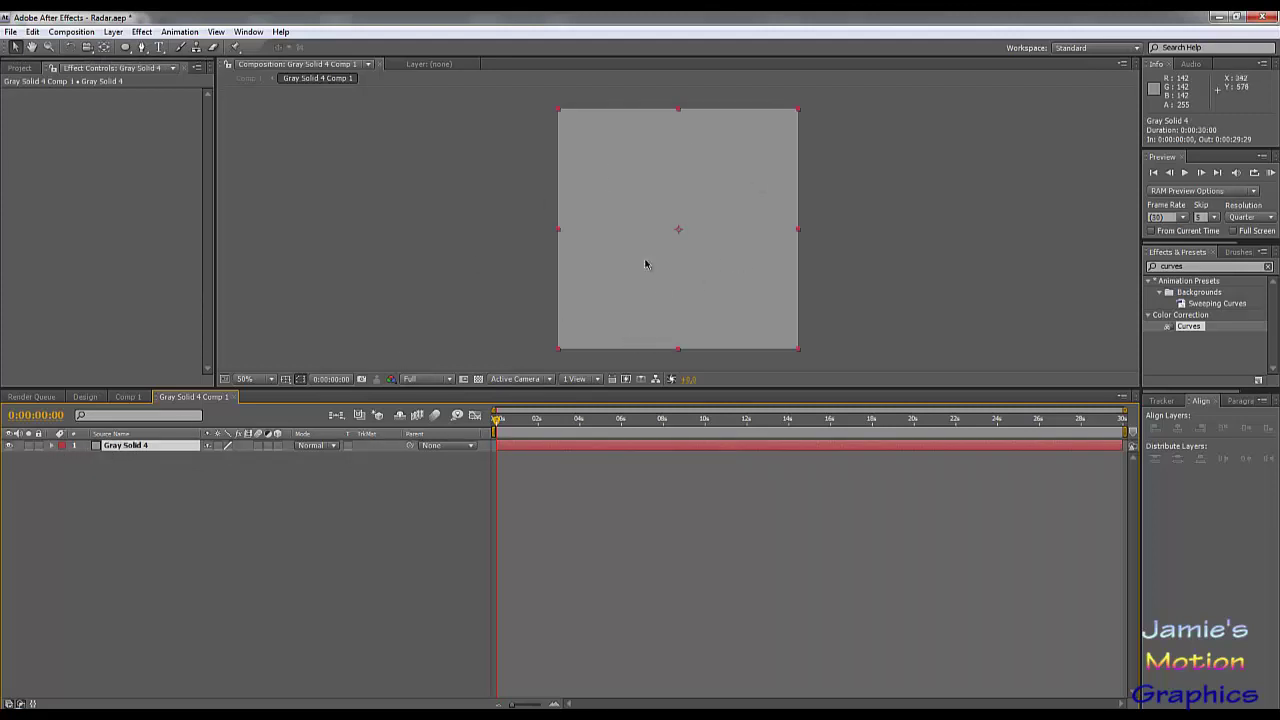
left_click(142, 47)
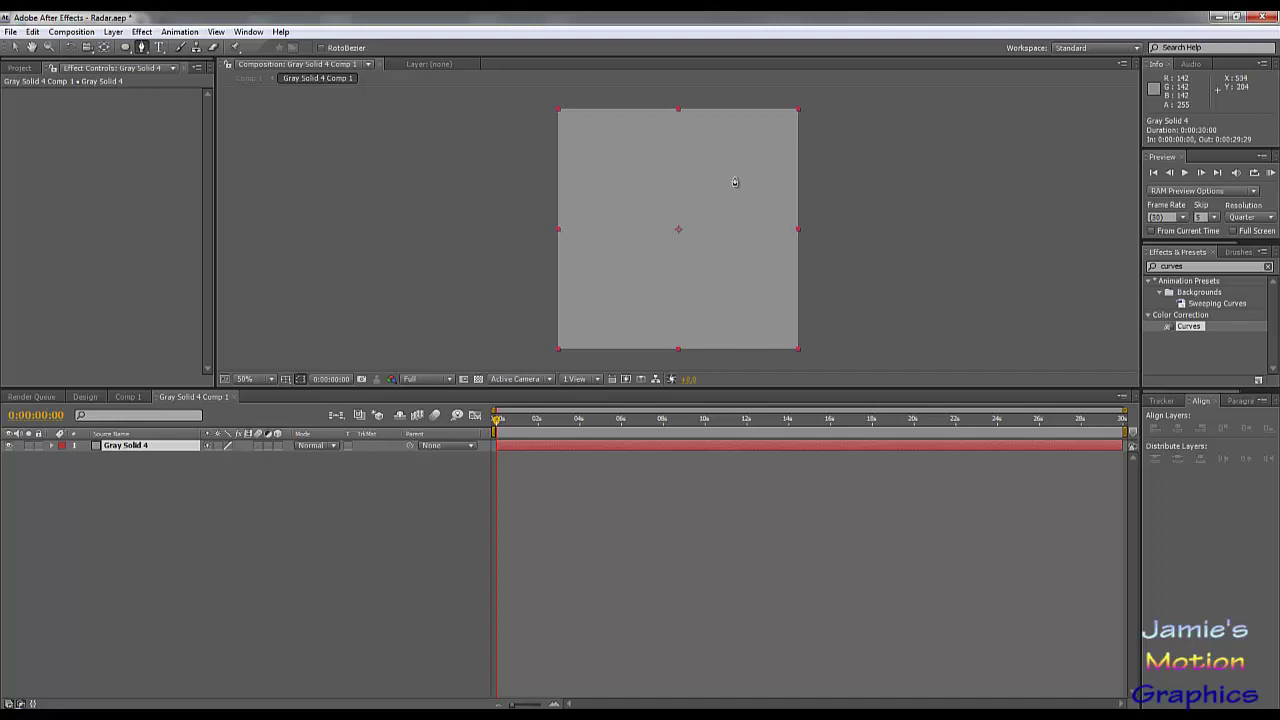
left_click(590, 223)
left_click(650, 192)
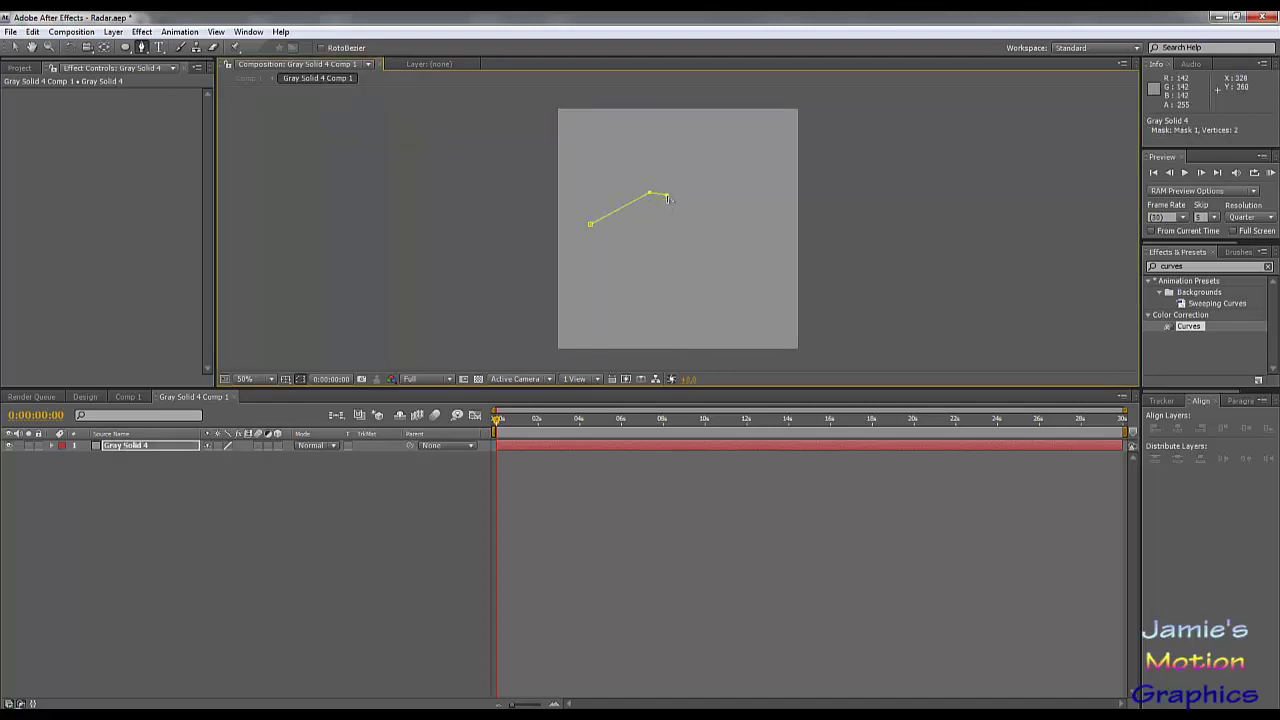
left_click(652, 220)
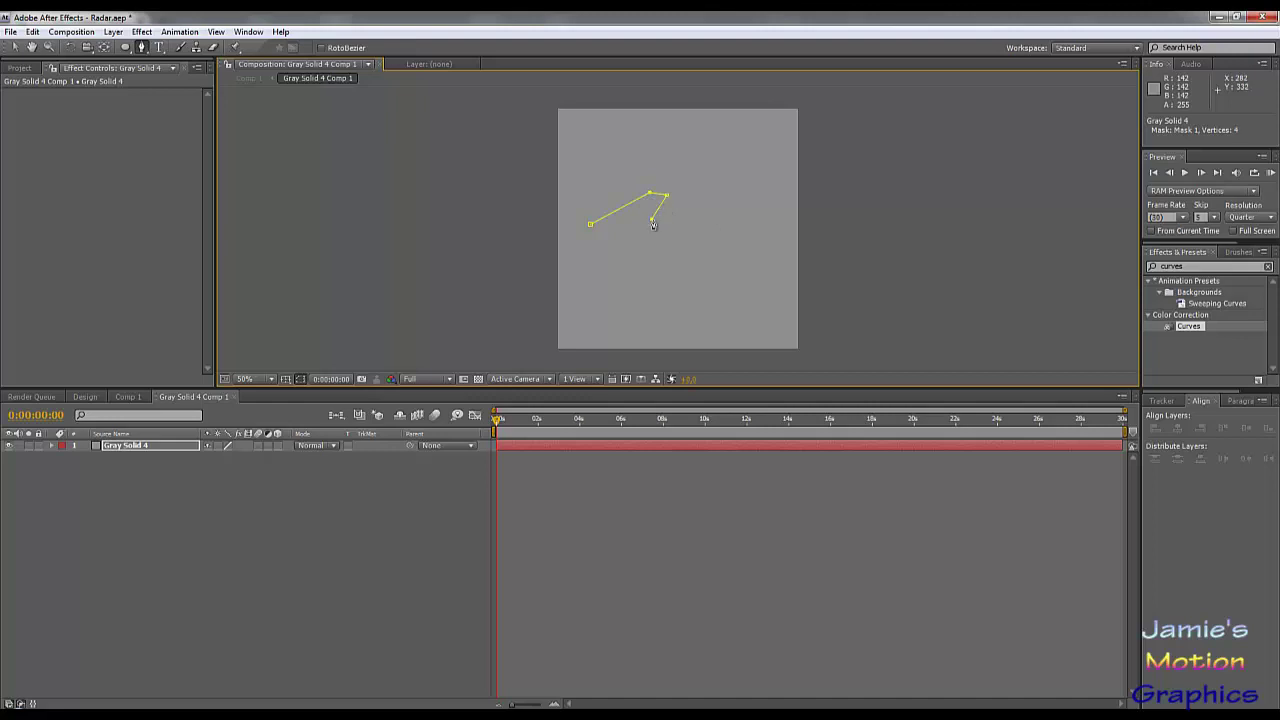
left_click(709, 221)
left_click(718, 167)
left_click(756, 173)
left_click(750, 228)
left_click(781, 220)
left_click(774, 274)
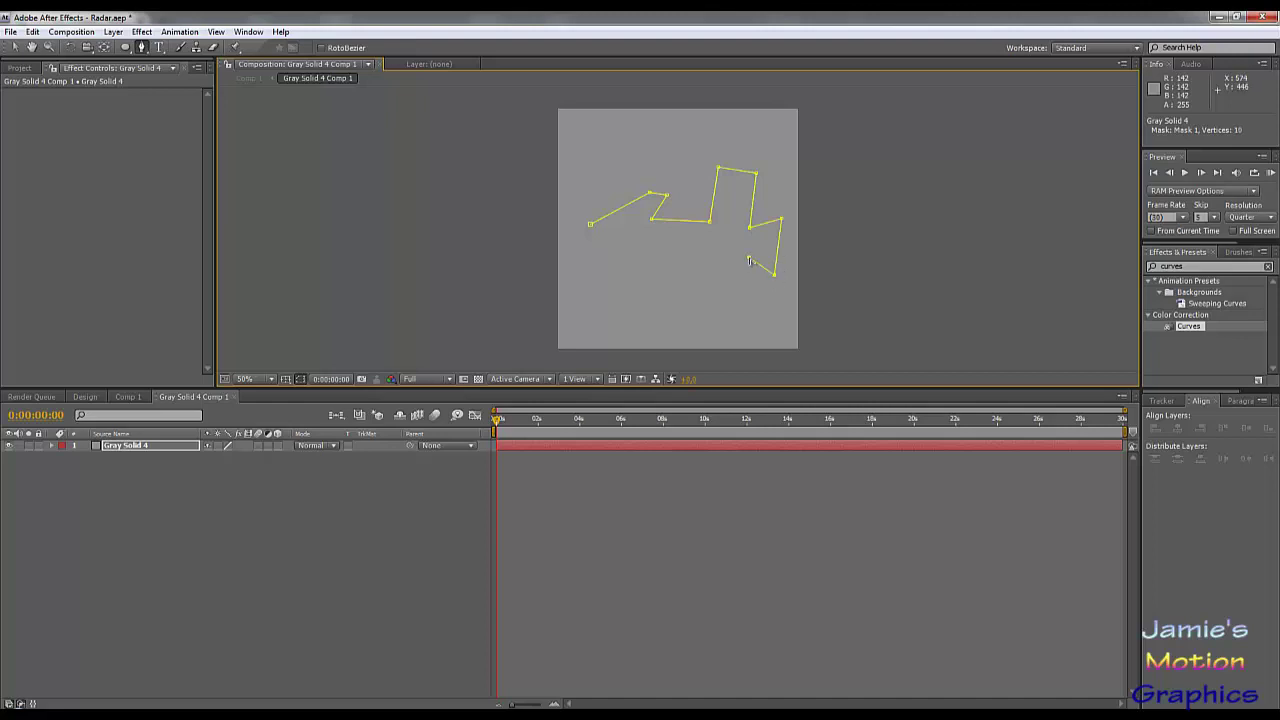
Trace the ship's lower wing, lower front prong and pointed nose, and close the mask at its starting point
left_click(748, 259)
left_click(738, 302)
left_click(708, 309)
left_click(708, 262)
left_click(646, 270)
left_click(649, 302)
left_click(627, 300)
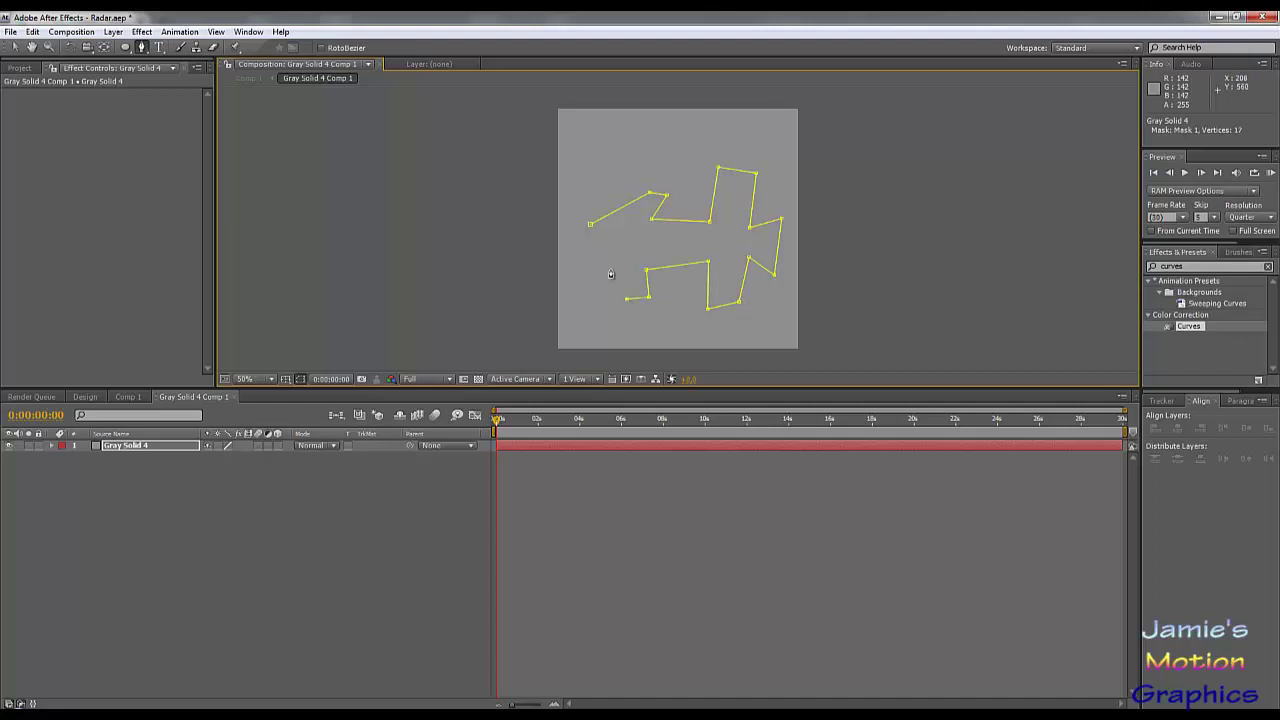
left_click(582, 272)
key("ctrl+z")
left_click(589, 263)
left_click(604, 250)
left_click(572, 243)
left_click(604, 241)
left_click(590, 226)
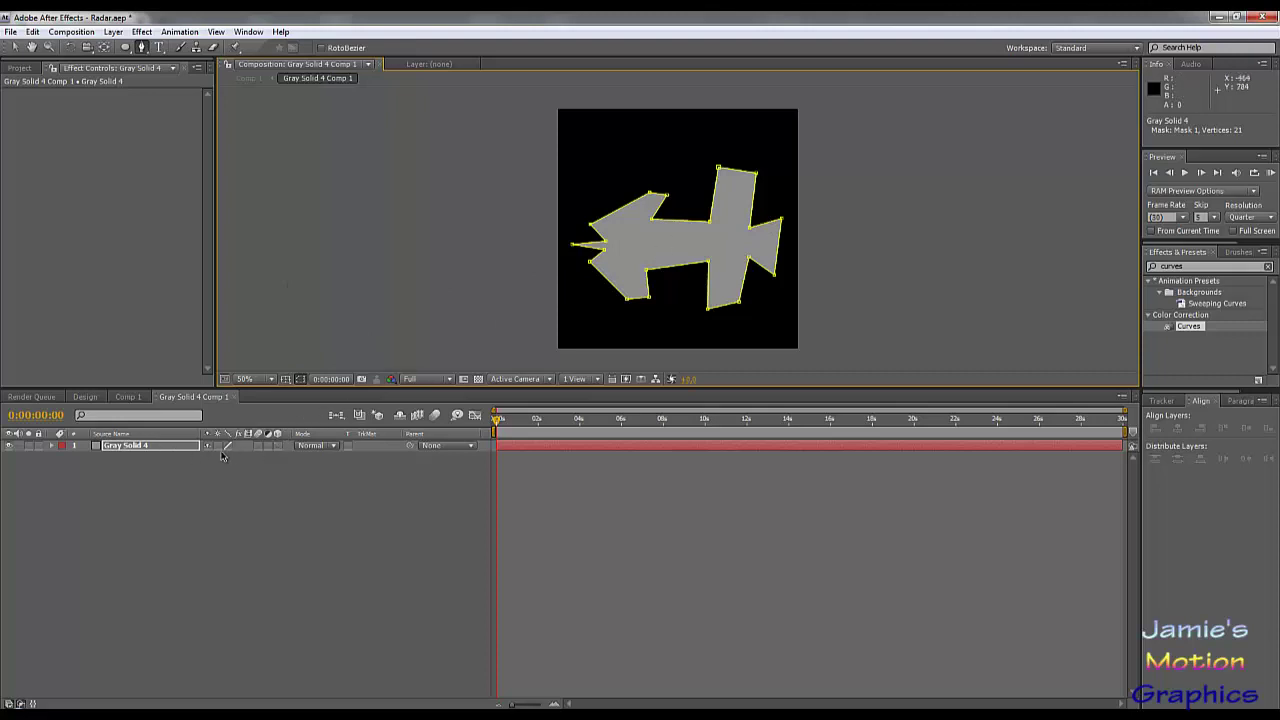
Adjust Gray Solid 4's anchor point to about 372, 394 so the ship is centered in its composition
key("a")
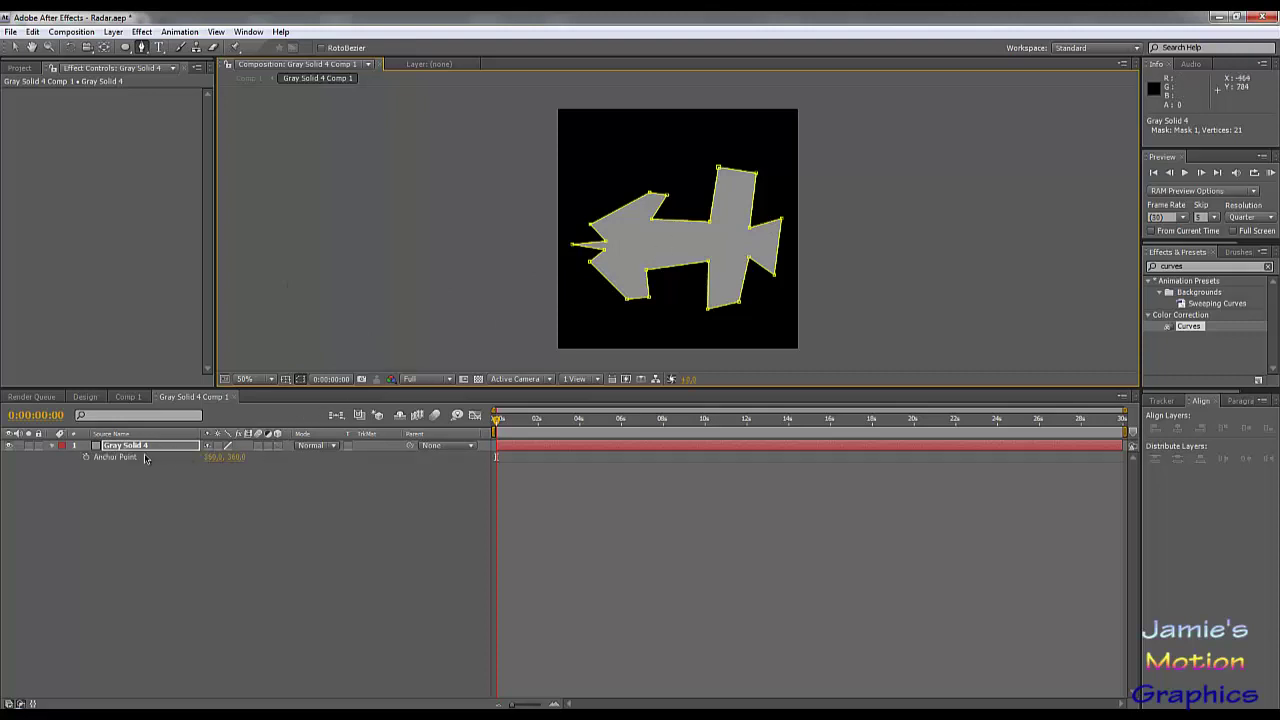
left_click(232, 455)
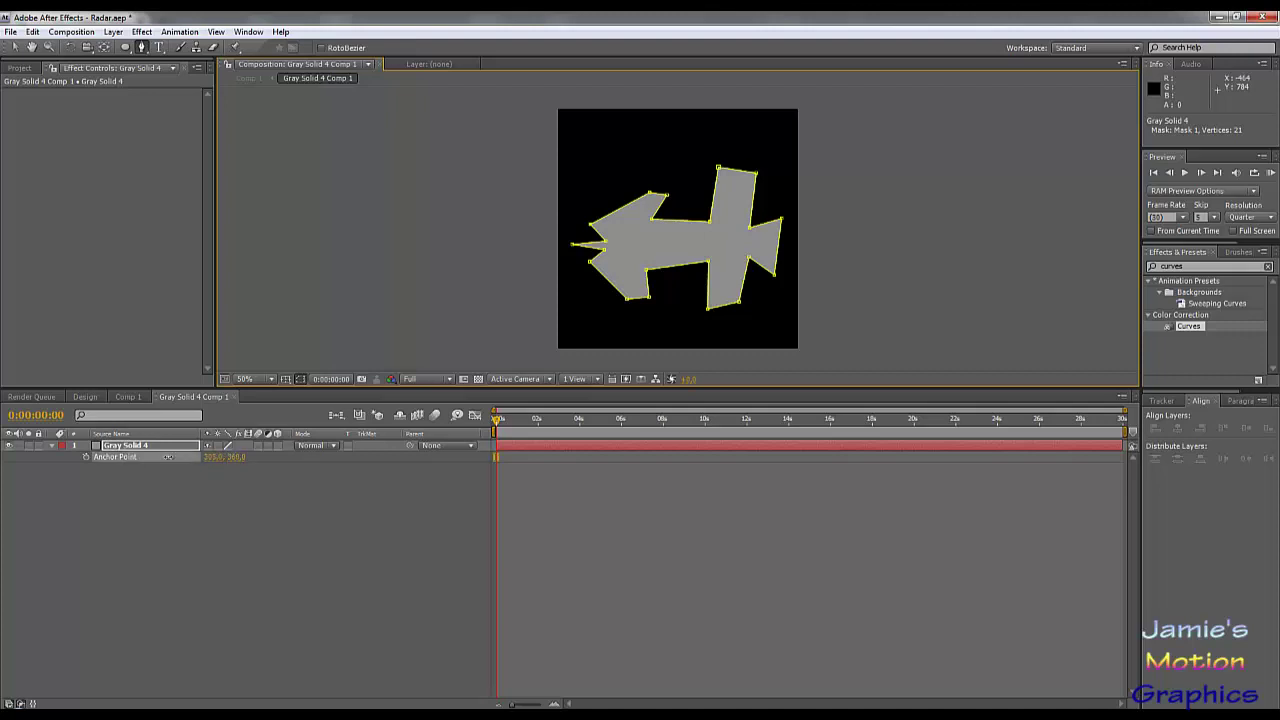
left_click_drag(221, 459, 255, 465)
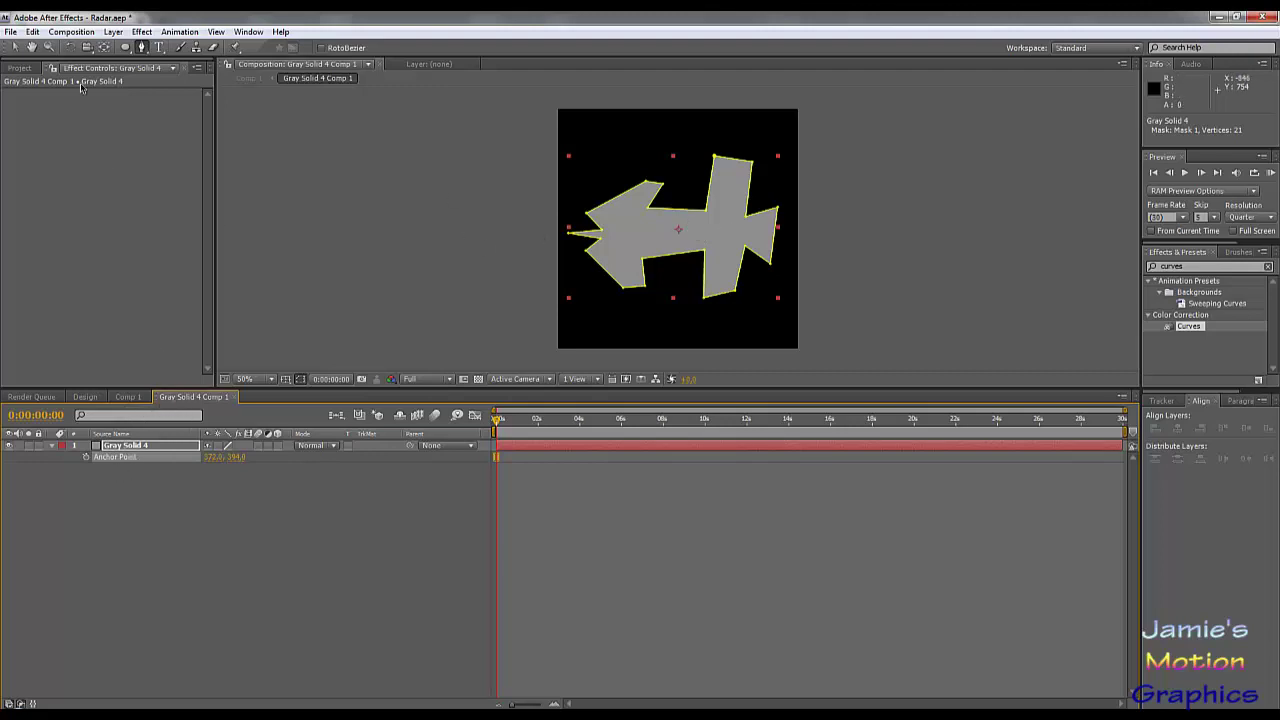
Rename the composition Gray Solid 4 Comp 1 as SpaceShip 1, and deselect the ship layer
left_click(19, 67)
right_click(86, 232)
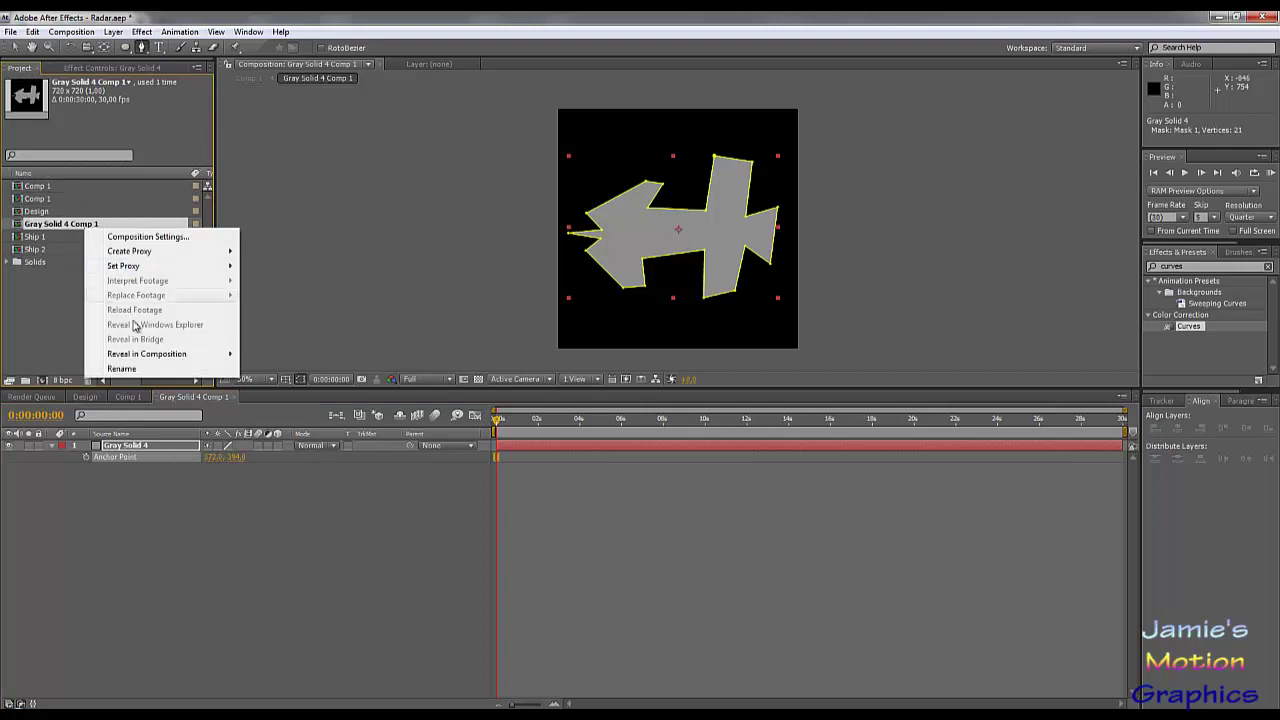
left_click(123, 366)
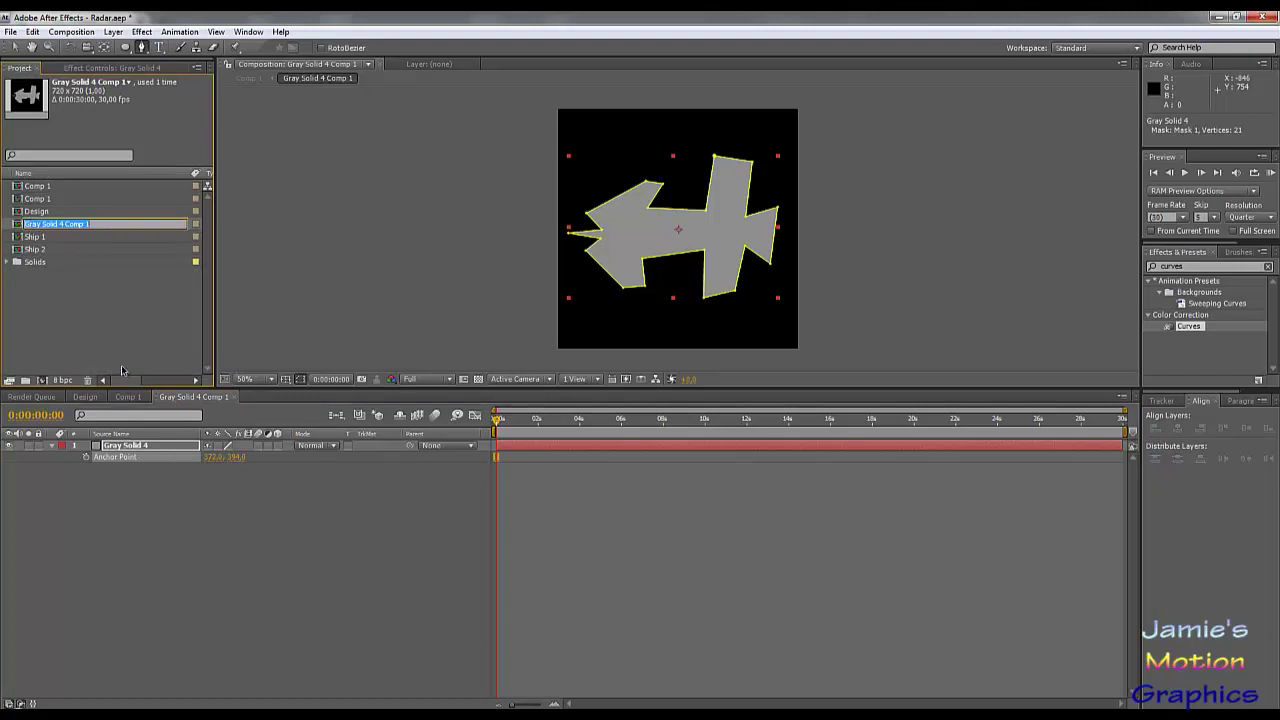
type("SpaceShip")
key("Return")
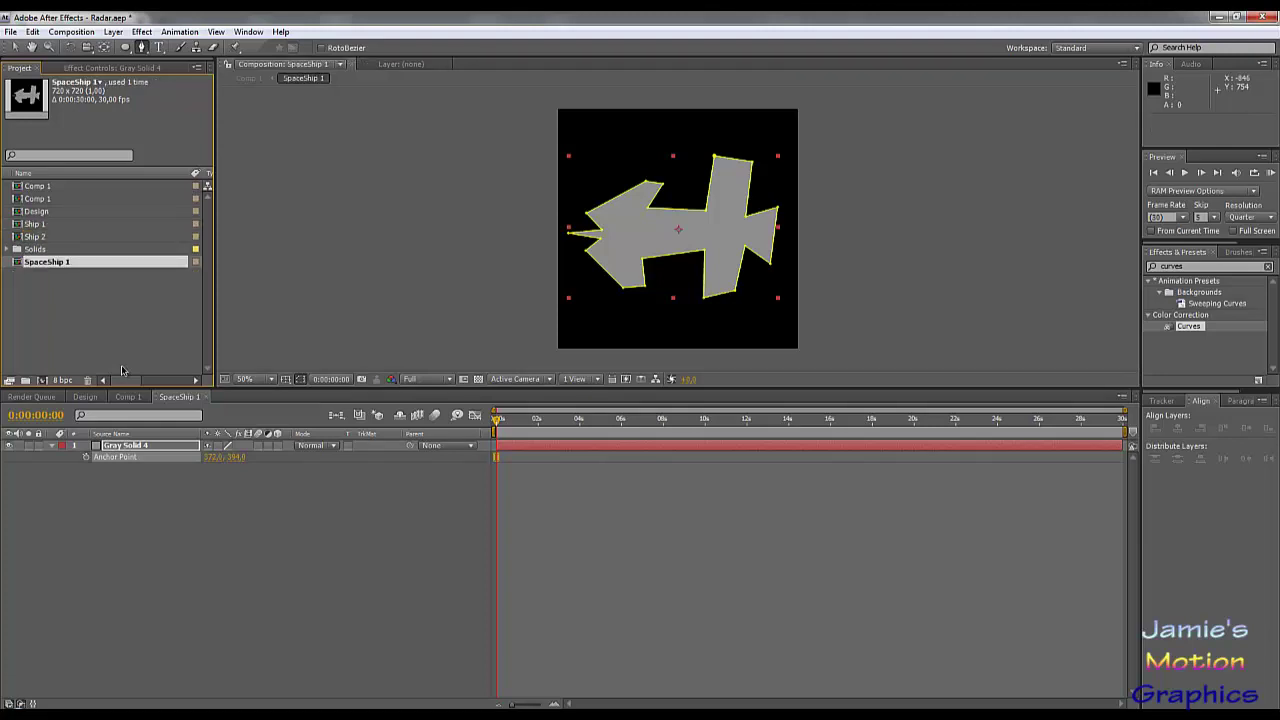
left_click(197, 513)
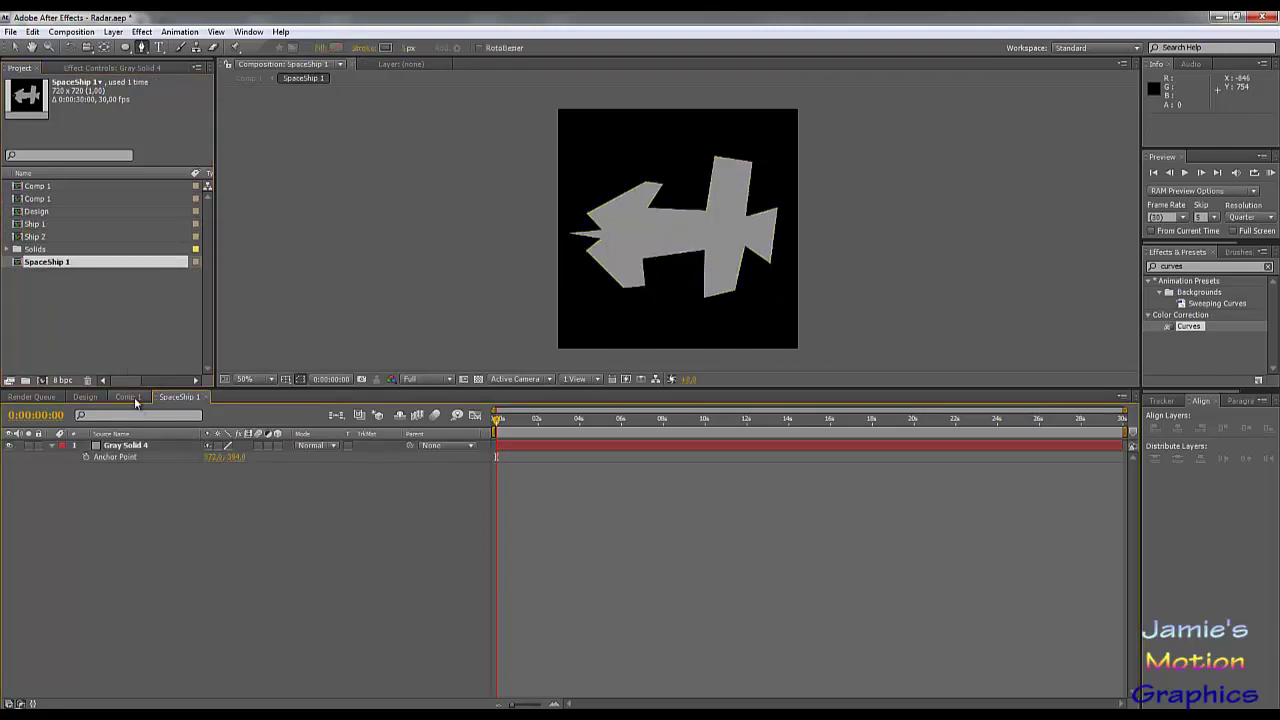
Return to Comp 1 and scale the SpaceShip 1 layer down to 10%
left_click(127, 397)
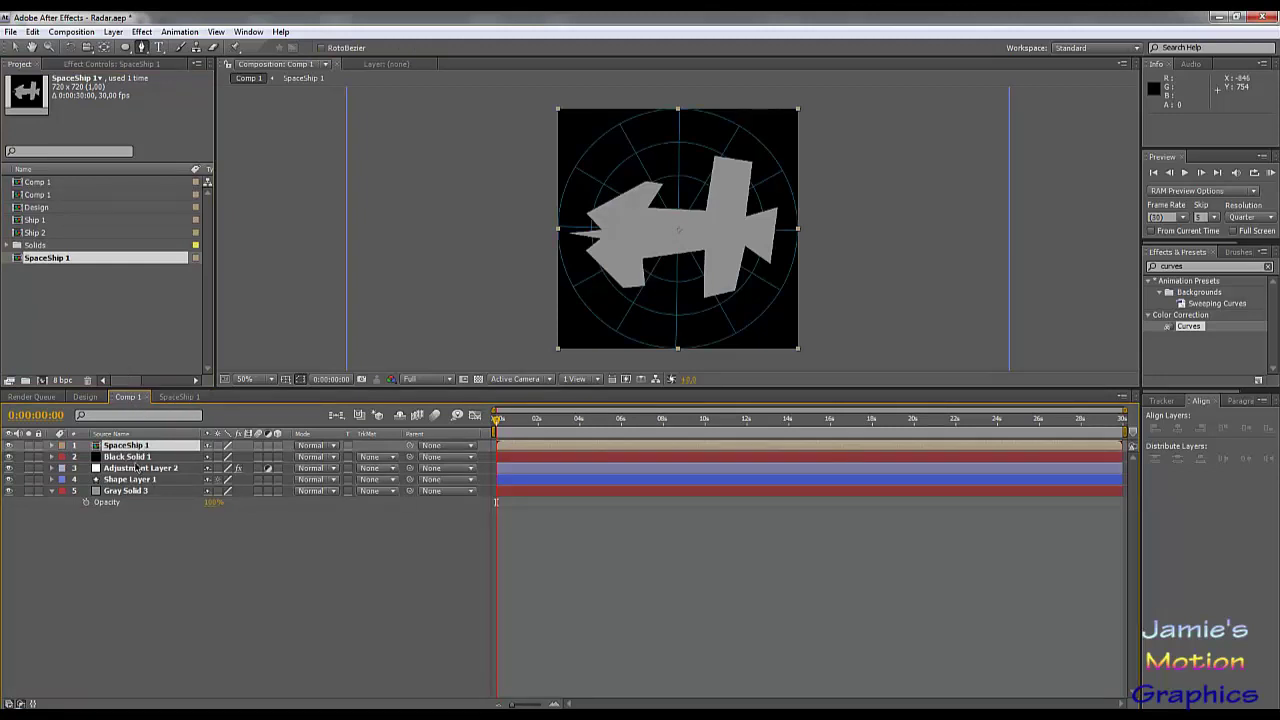
key("s")
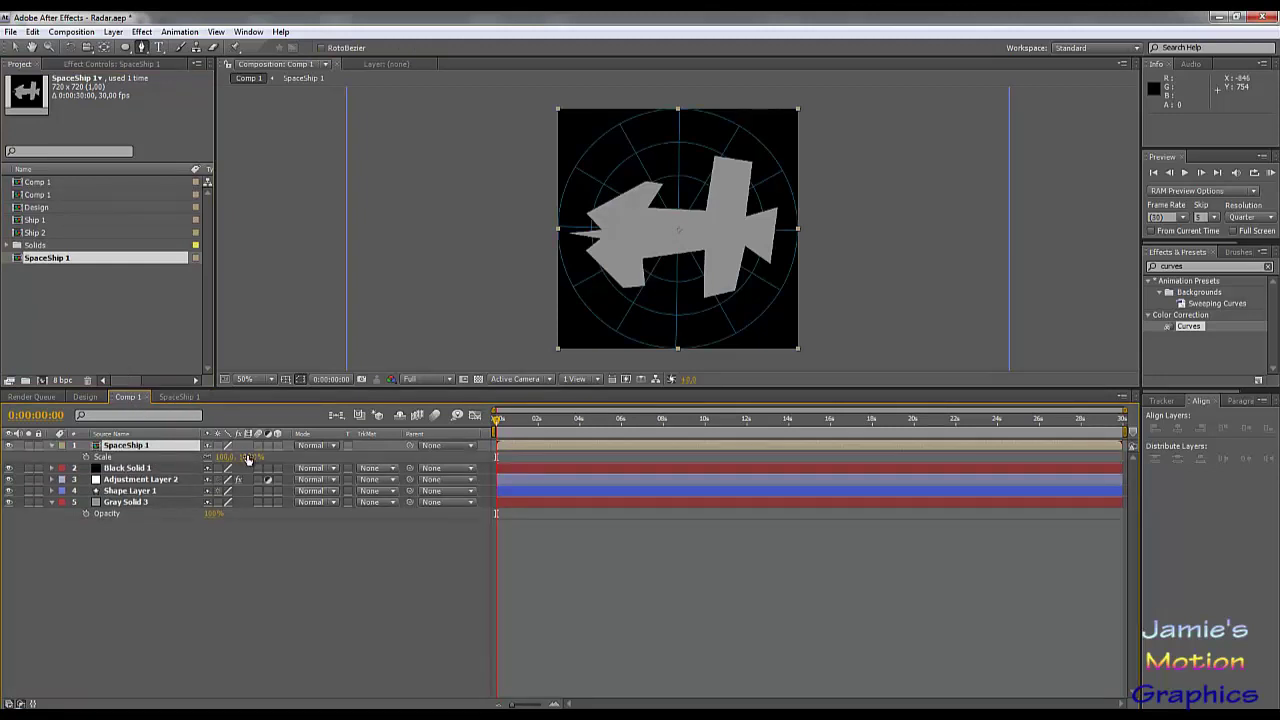
mouse_move(211, 474)
left_mouse_down()
mouse_move(230, 492)
mouse_move(142, 495)
mouse_move(224, 482)
left_mouse_up()
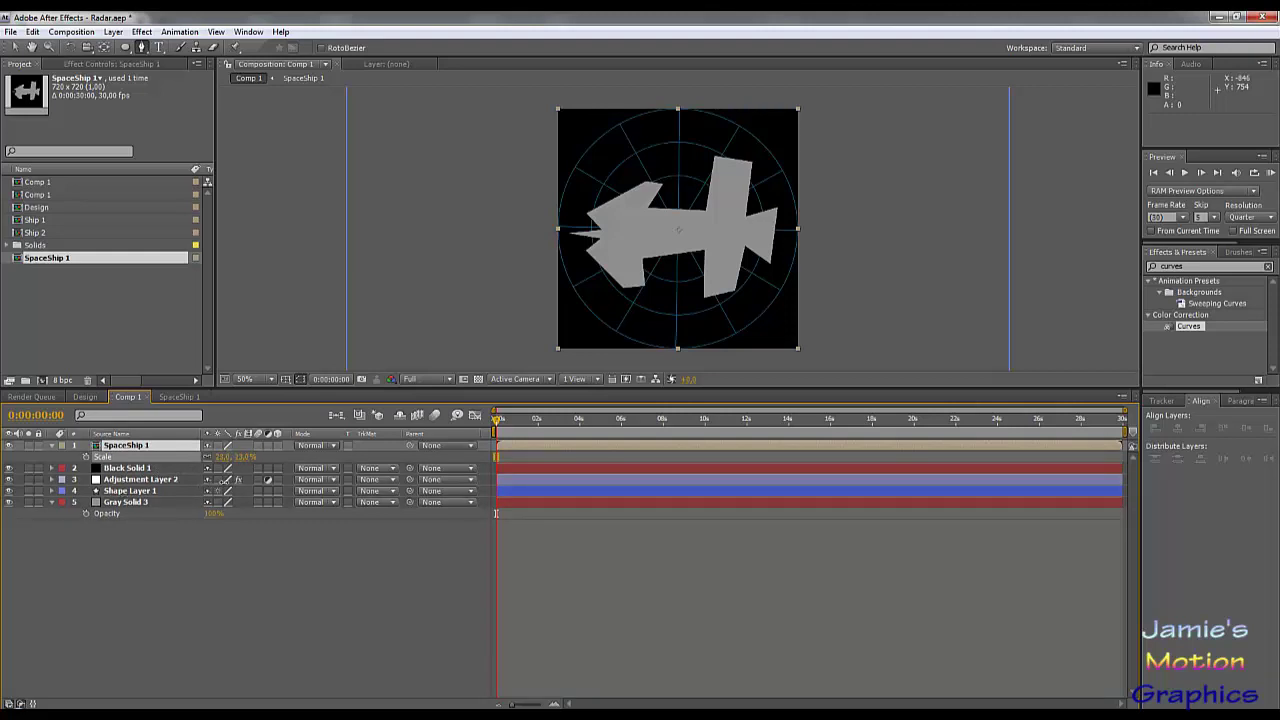
left_click(247, 457)
key("Return")
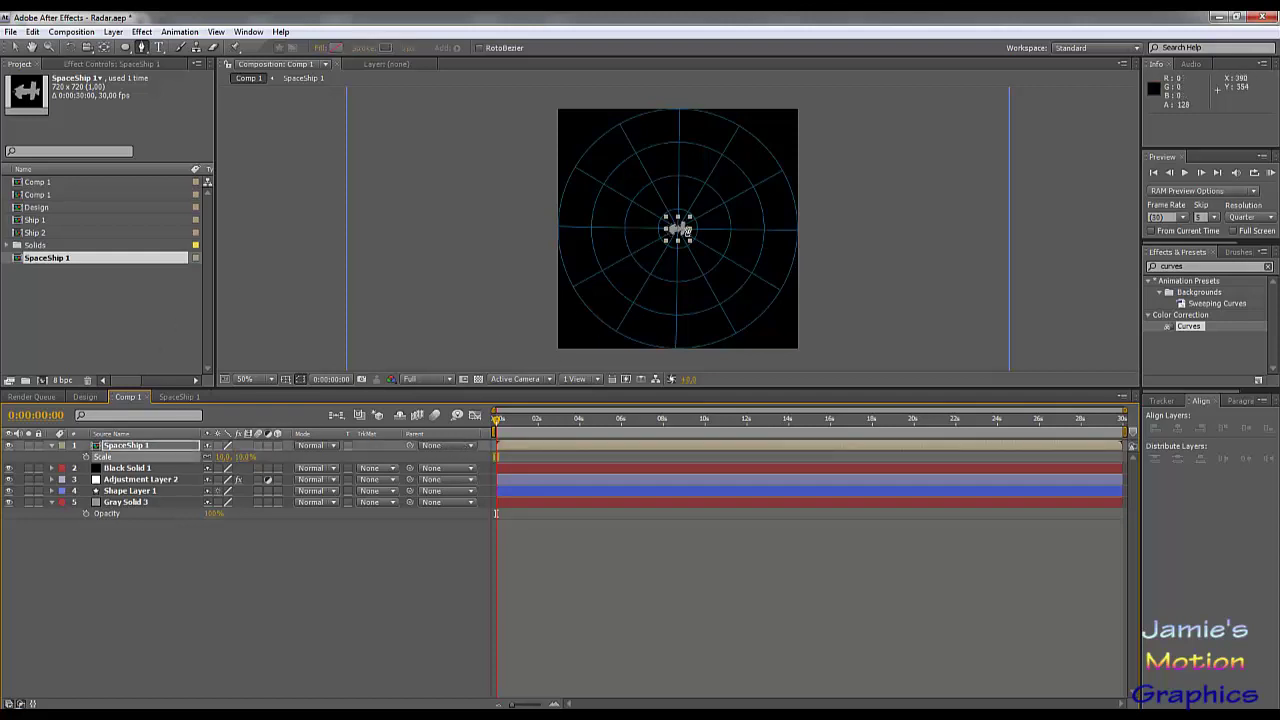
Move the small ship to the upper-right part of the radar, at about position 596, 198
left_click(18, 48)
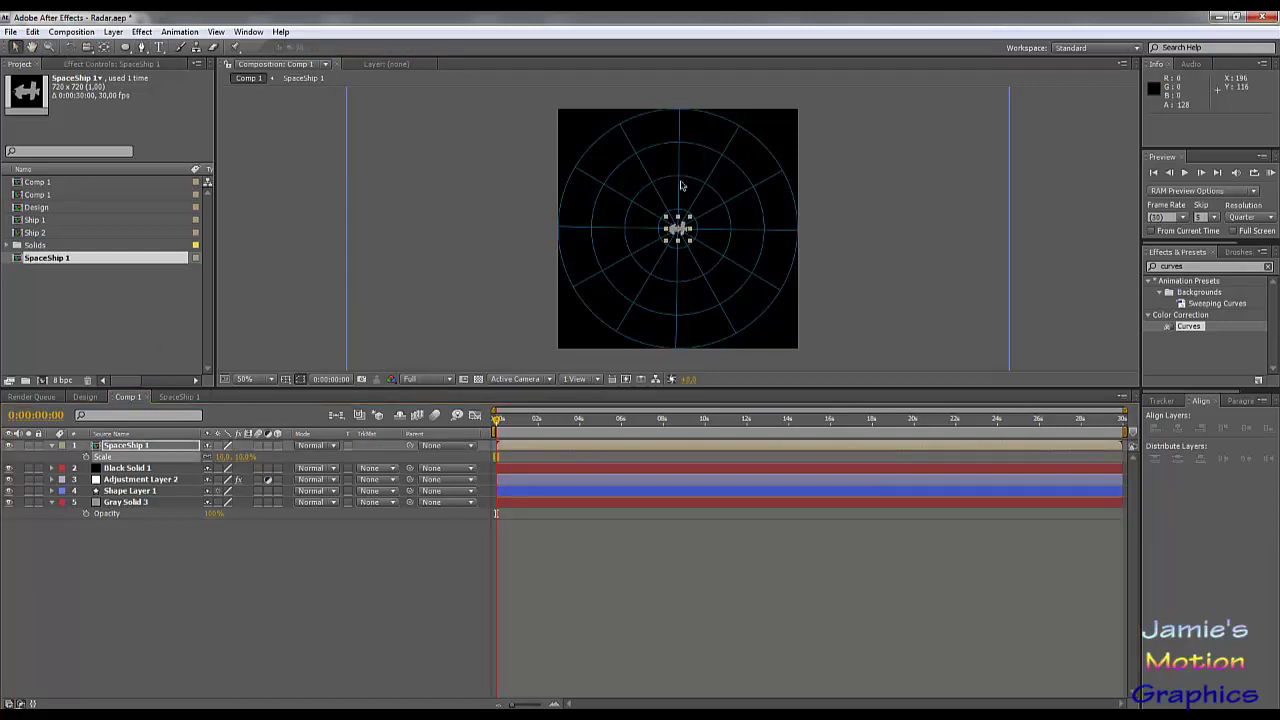
left_click_drag(686, 232, 761, 181)
scroll(765, 181, "up", 1)
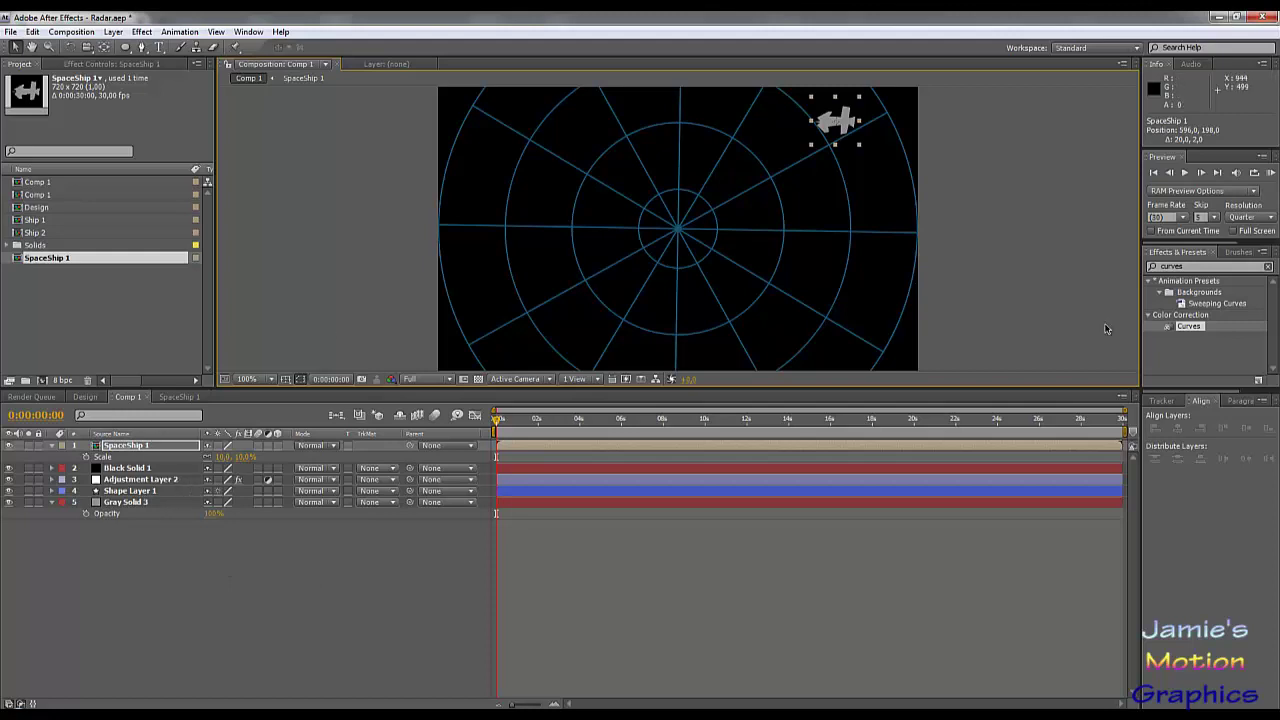
Apply the Curves effect to SpaceShip 1 and raise its Red channel curve to tint the ship red
left_click_drag(1188, 326, 130, 446)
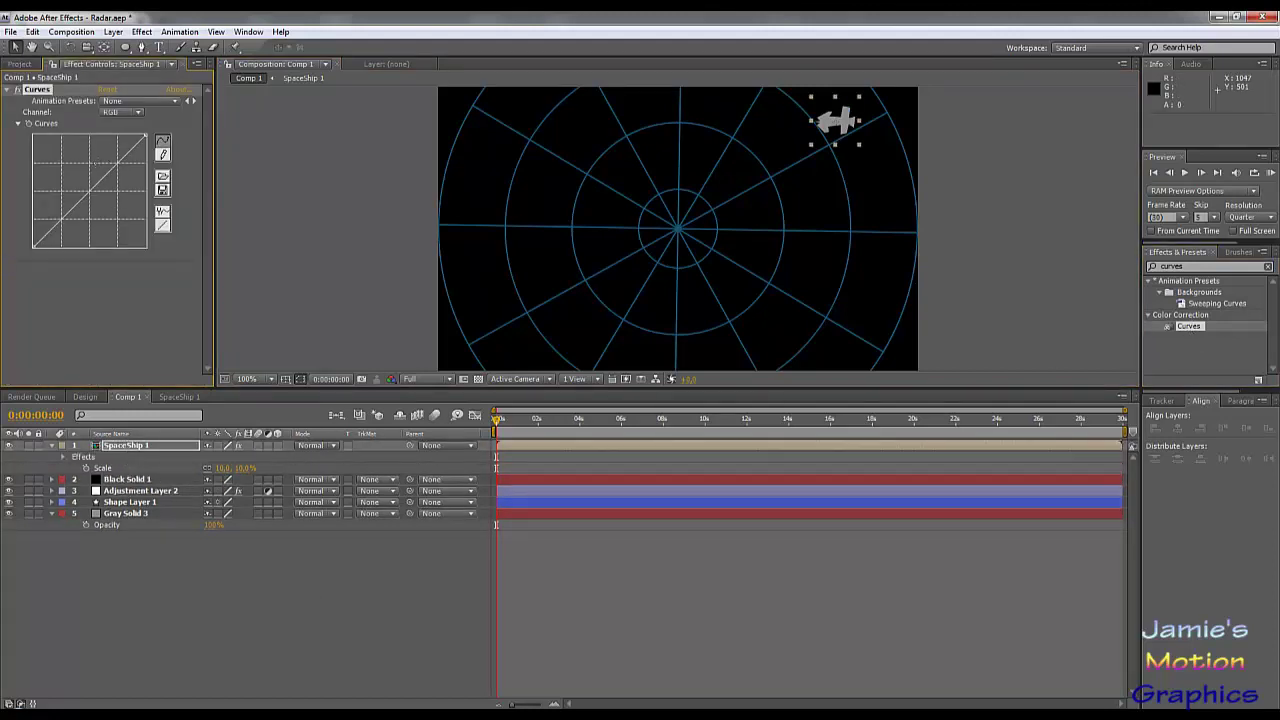
left_click(126, 112)
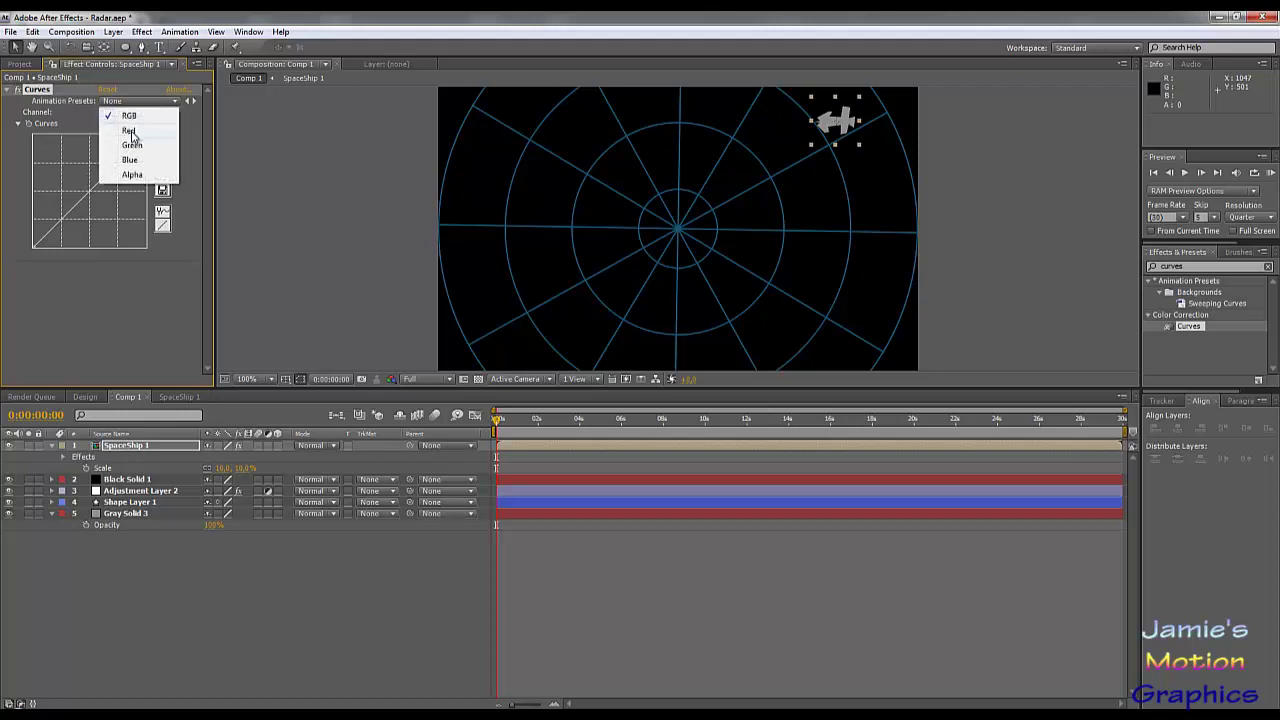
left_click(130, 129)
left_click_drag(90, 190, 58, 190)
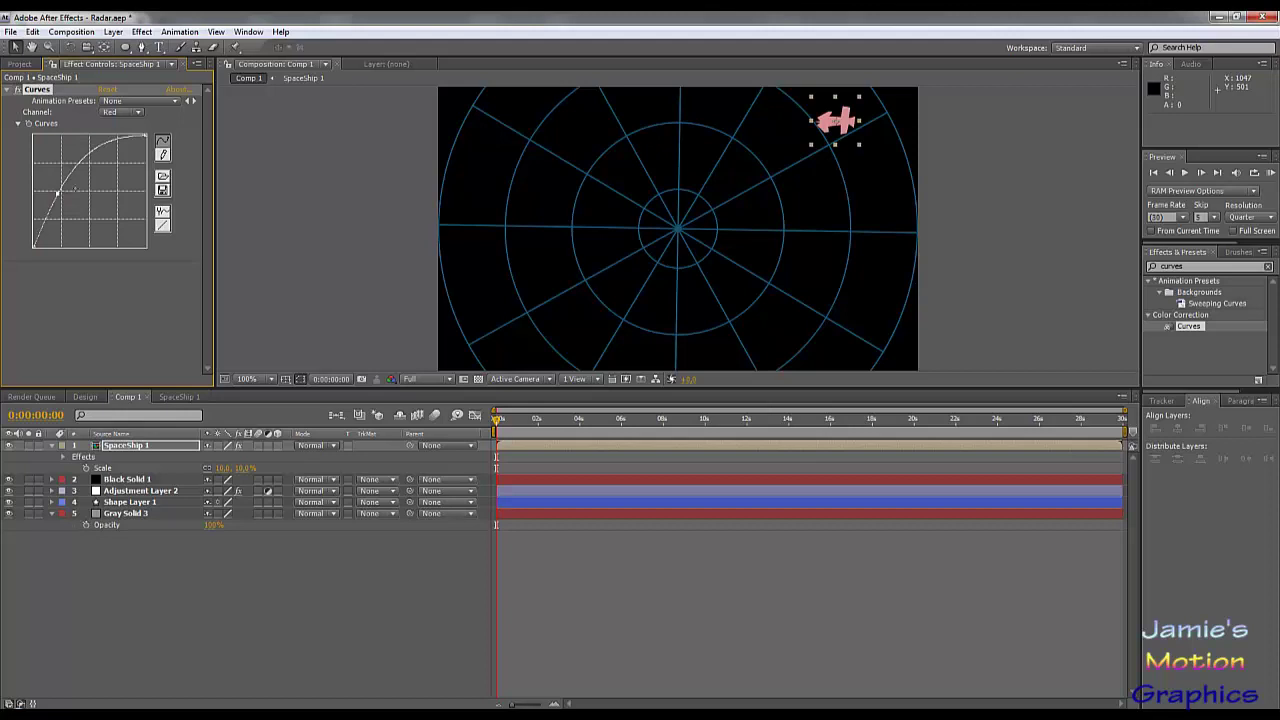
Lower the Green and Blue channel curves in the SpaceShip 1 Curves effect to deepen the ship's red
left_click(122, 112)
left_click(120, 124)
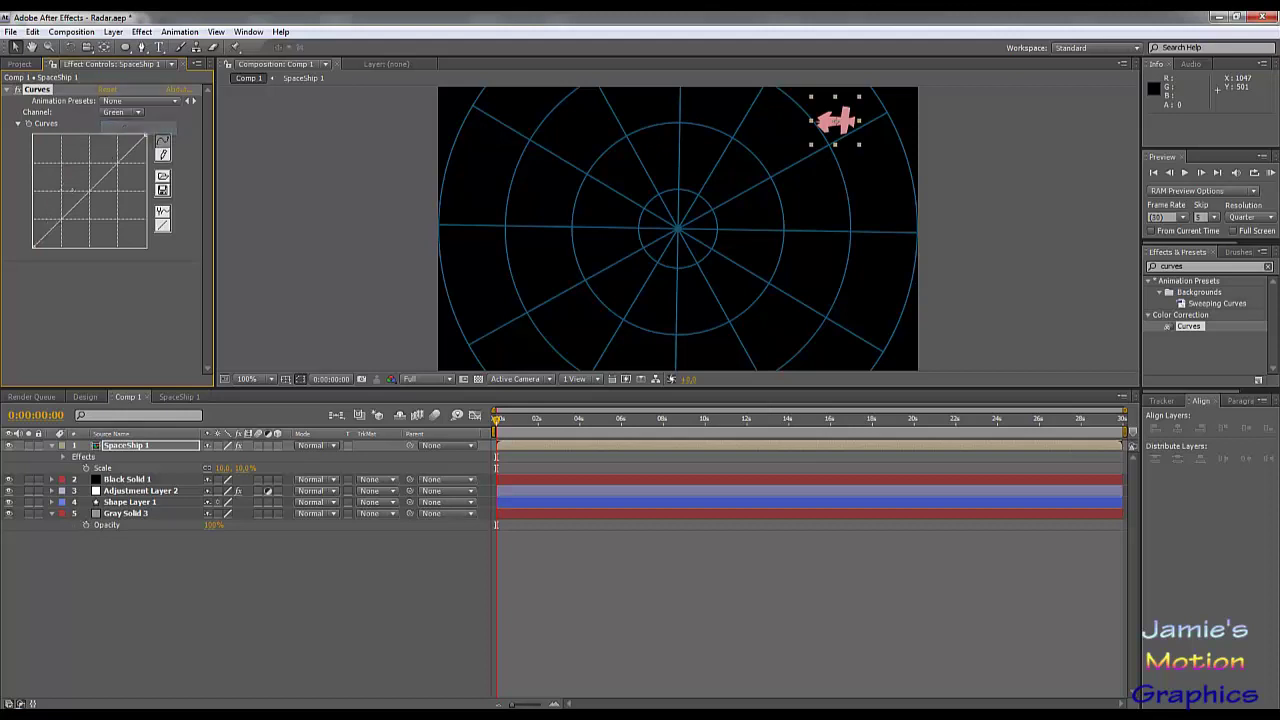
left_click_drag(100, 180, 109, 204)
left_click(133, 113)
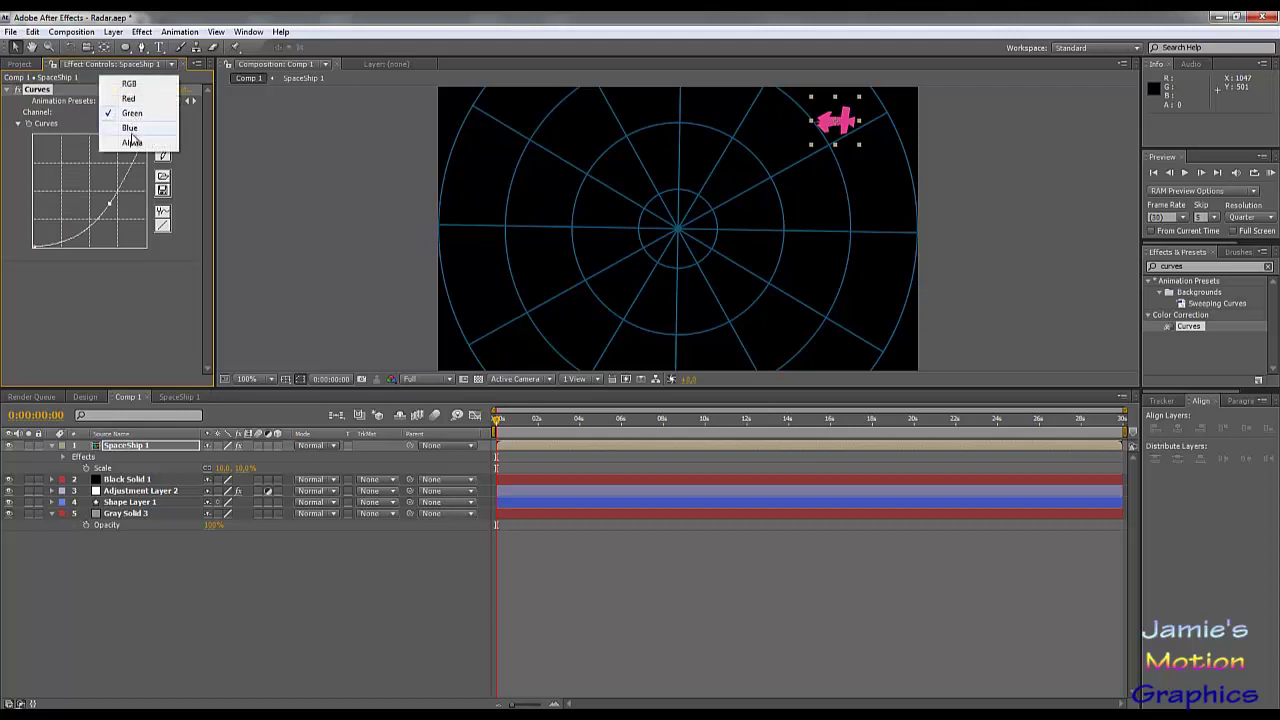
left_click(134, 130)
left_click_drag(100, 181, 104, 202)
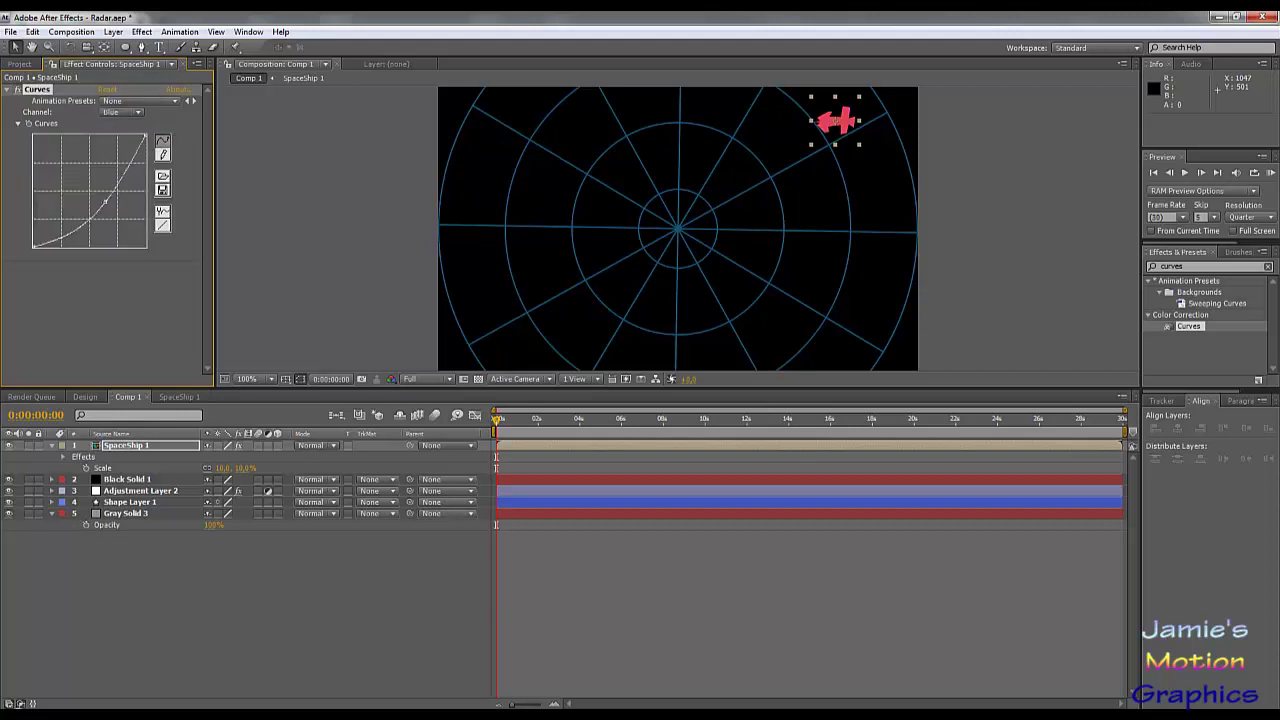
Fine-tune the Red channel curve of SpaceShip 1 by shifting its control point slightly up and to the right
left_click(125, 116)
left_click(130, 79)
left_click_drag(57, 192, 62, 186)
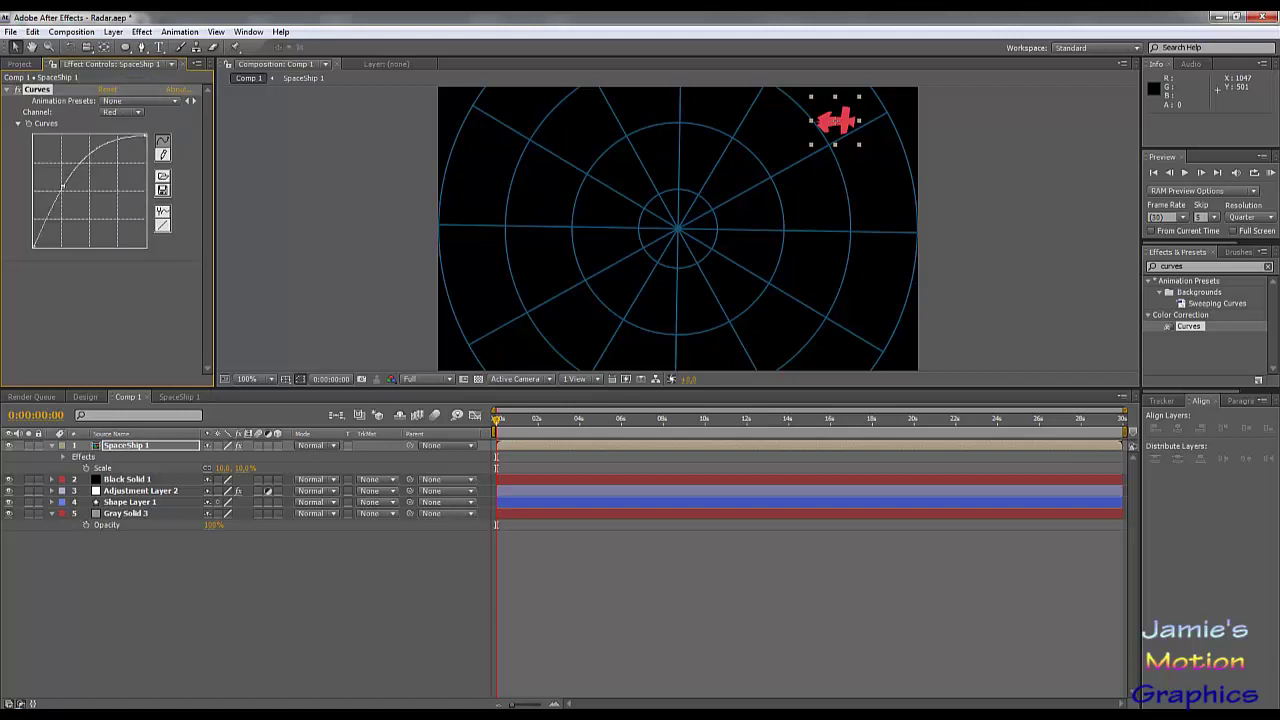
left_click(103, 307)
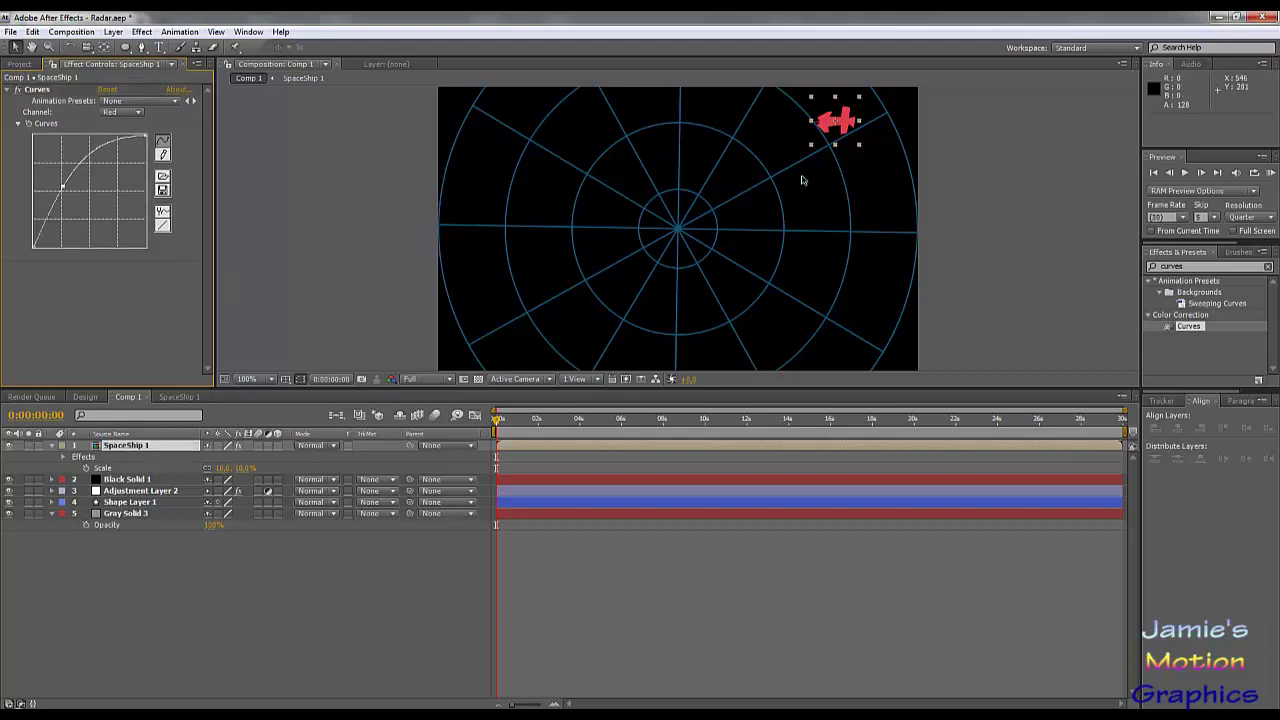
key("comma")
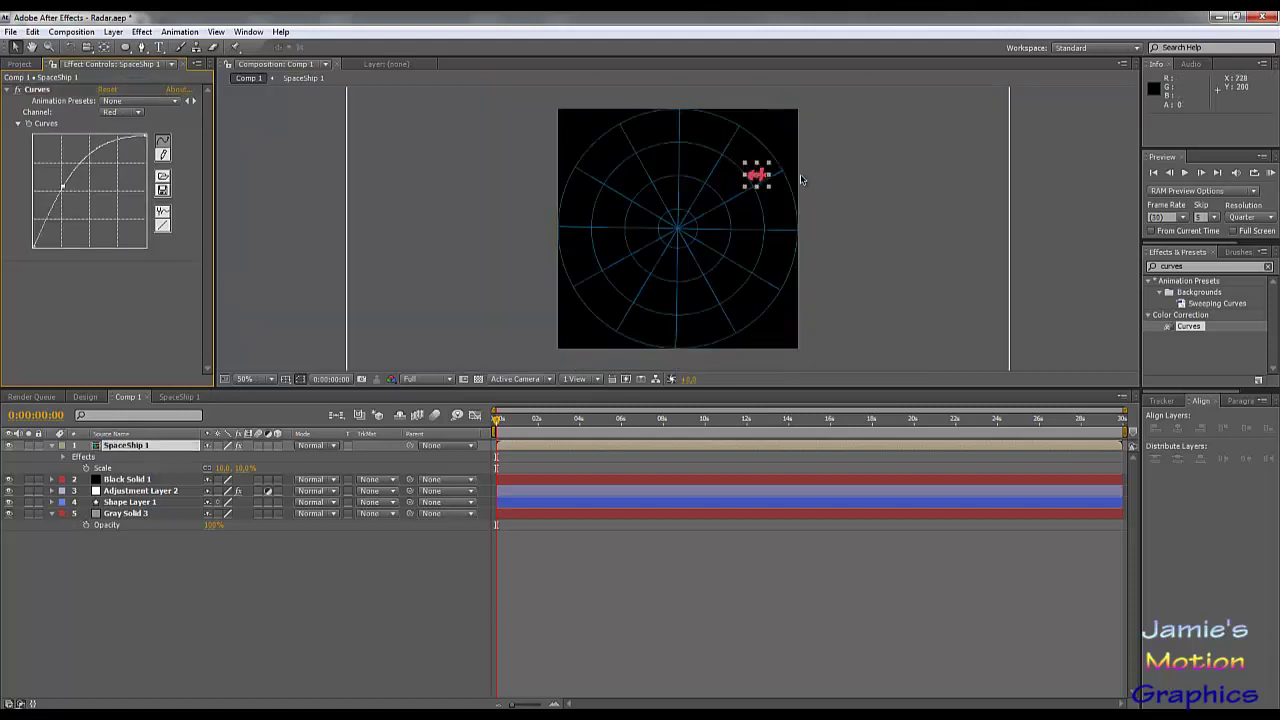
Open the SpaceShip 1 composition and set the Mask Feather of Mask 1 on Gray Solid 4 to 10 pixels
left_click(188, 398)
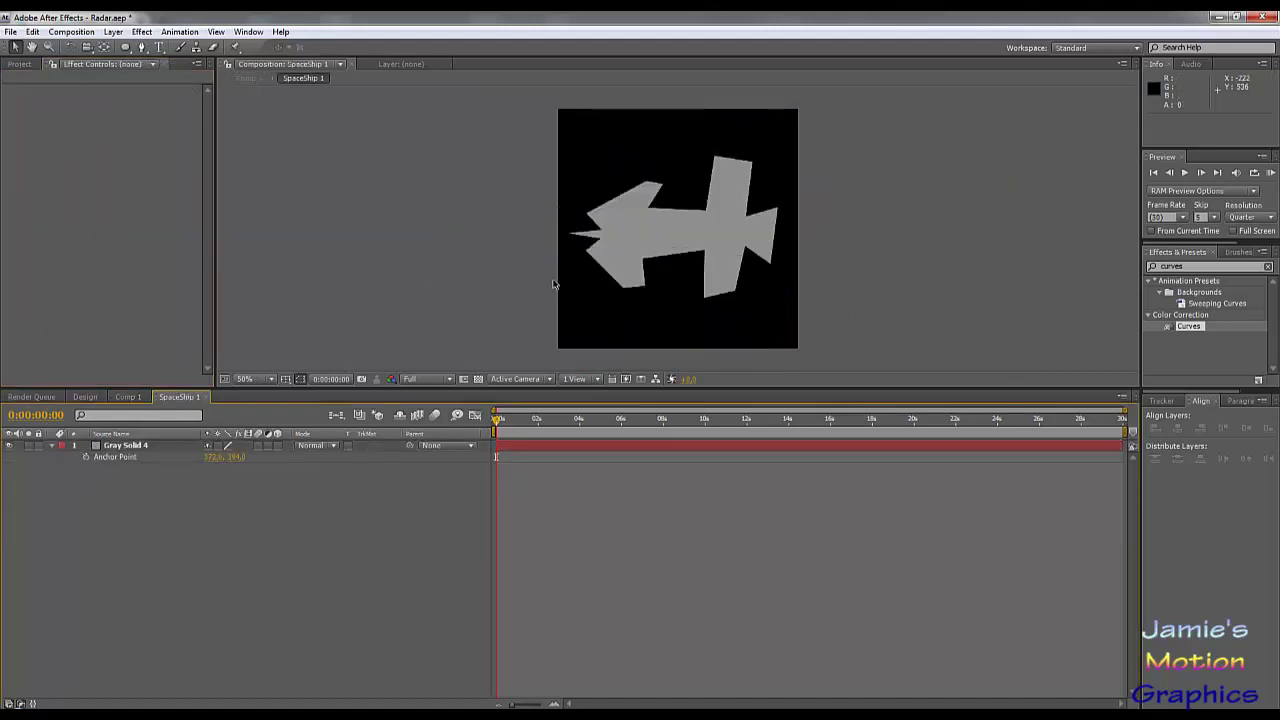
left_click(130, 450)
key("f")
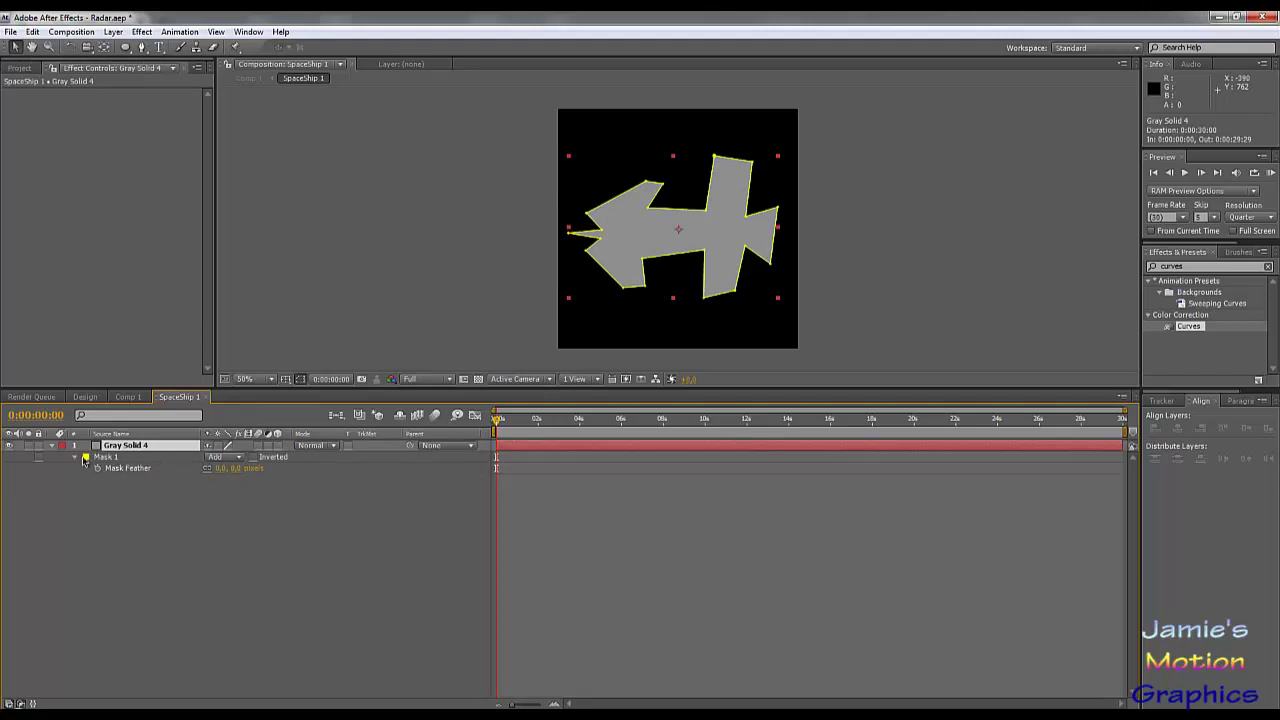
left_click(236, 468)
type("10")
key("Return")
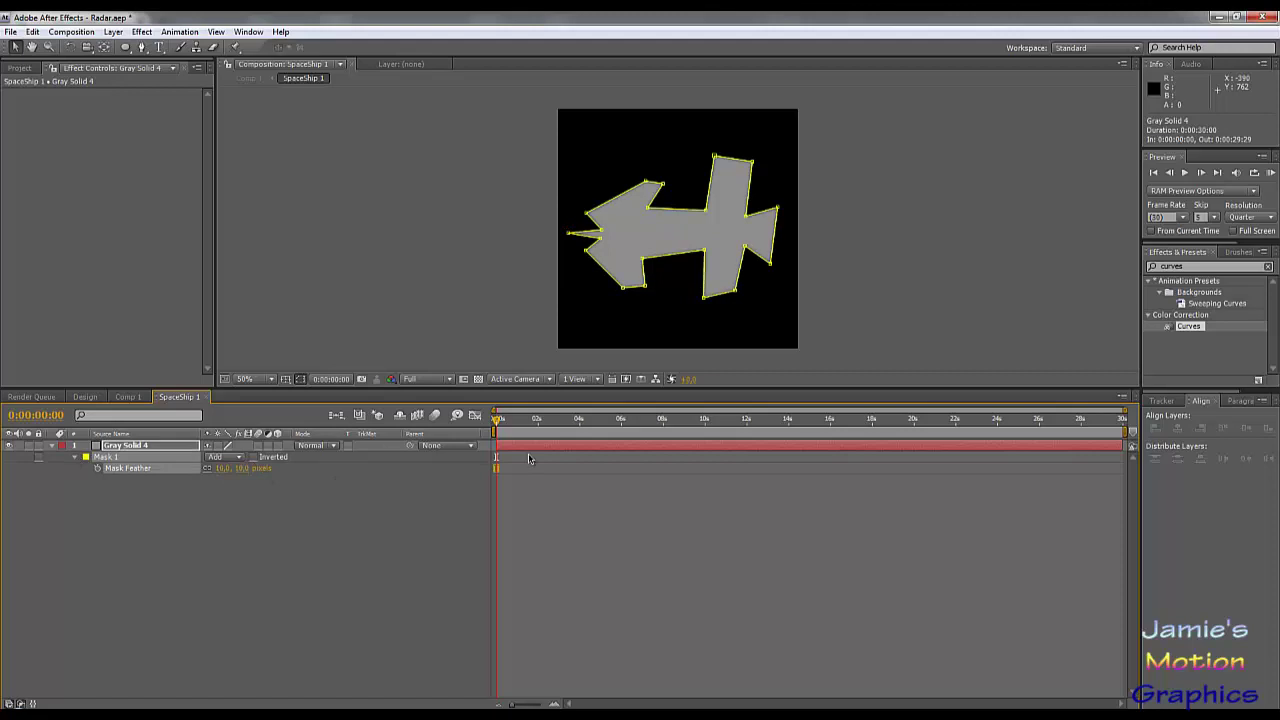
Increase the Mask Feather of the ship's mask to 20 pixels and deselect the layer
left_click(241, 477)
left_click(241, 470)
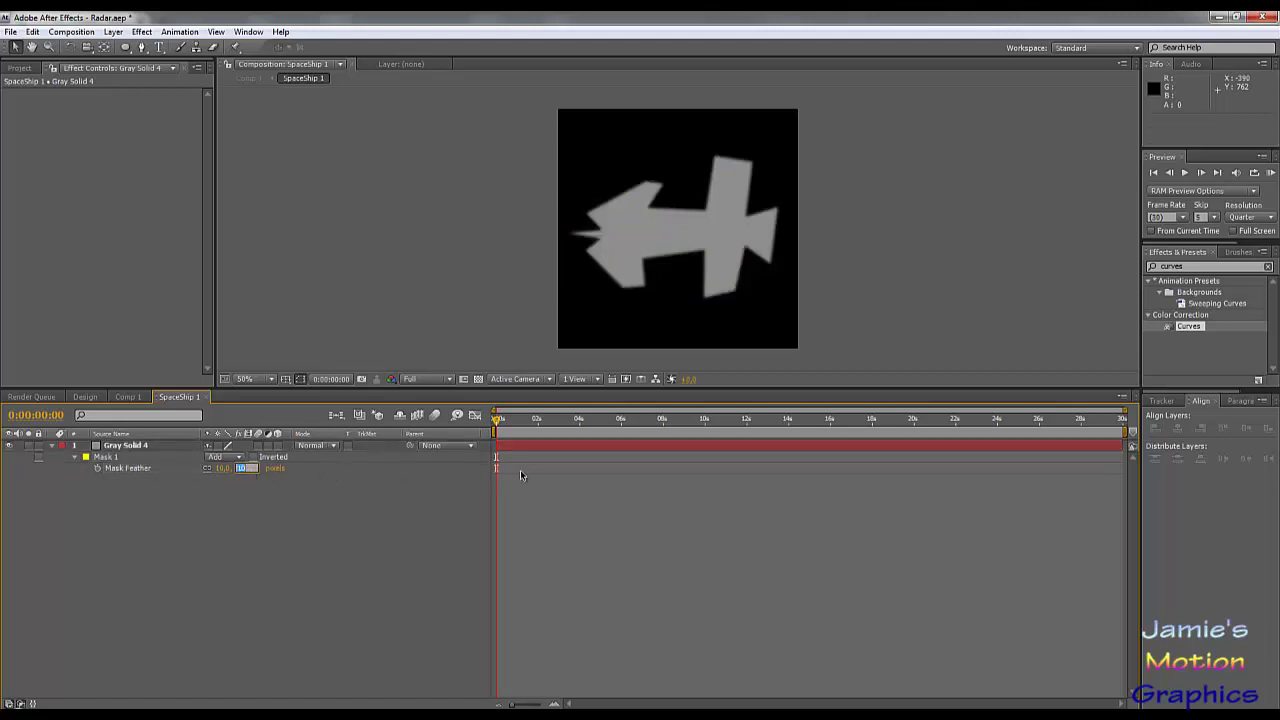
type("20")
key("Return")
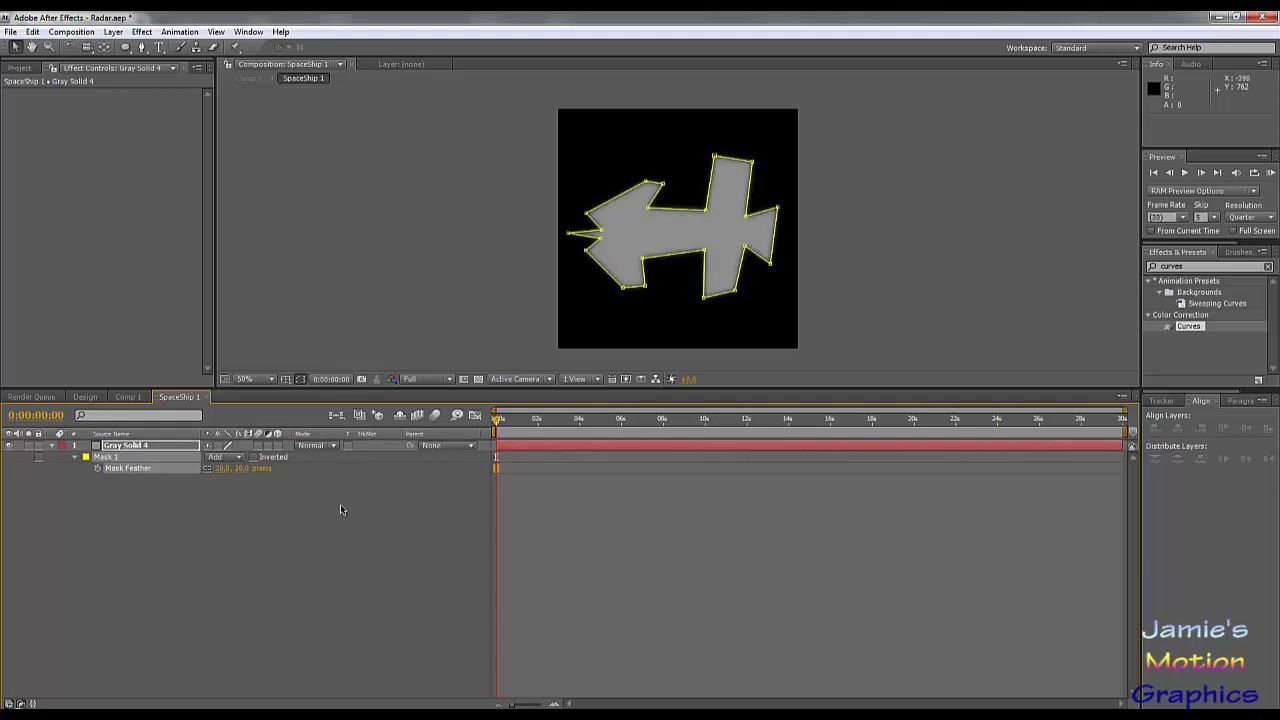
left_click(340, 508)
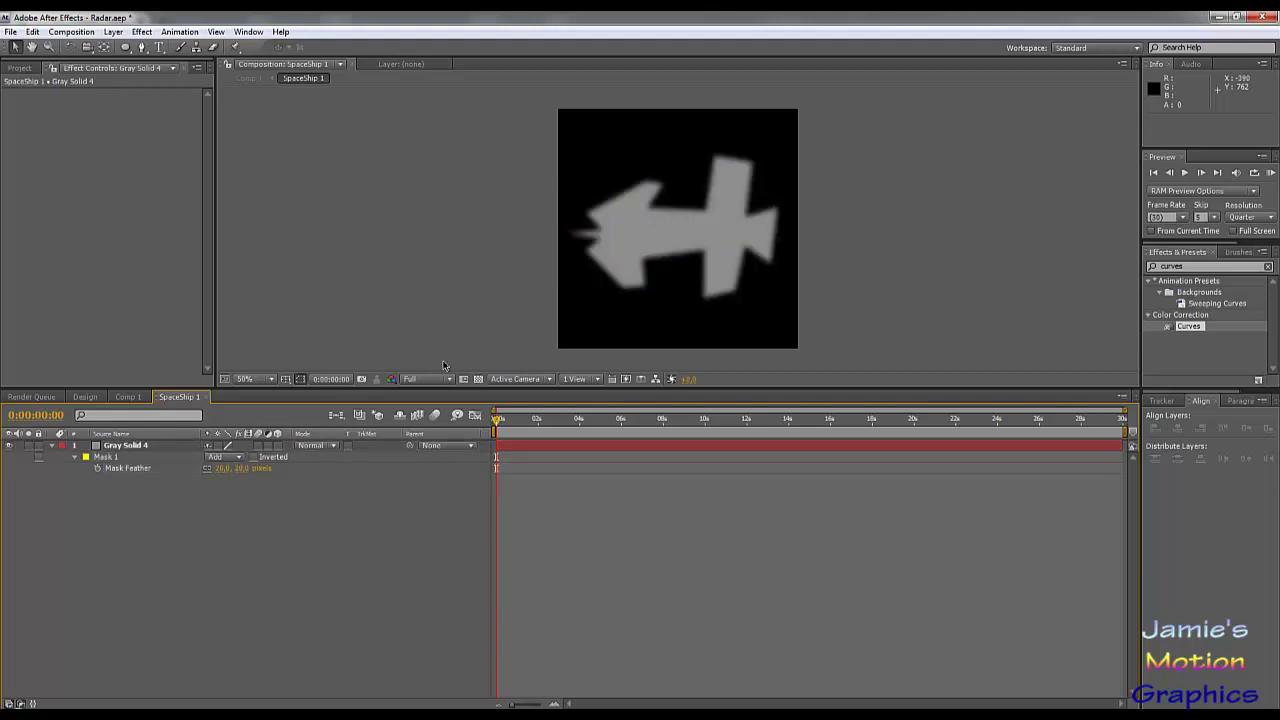
Return to Comp 1, check the feathered ship on the radar up close, and collapse the SpaceShip 1 layer's properties
left_click(129, 398)
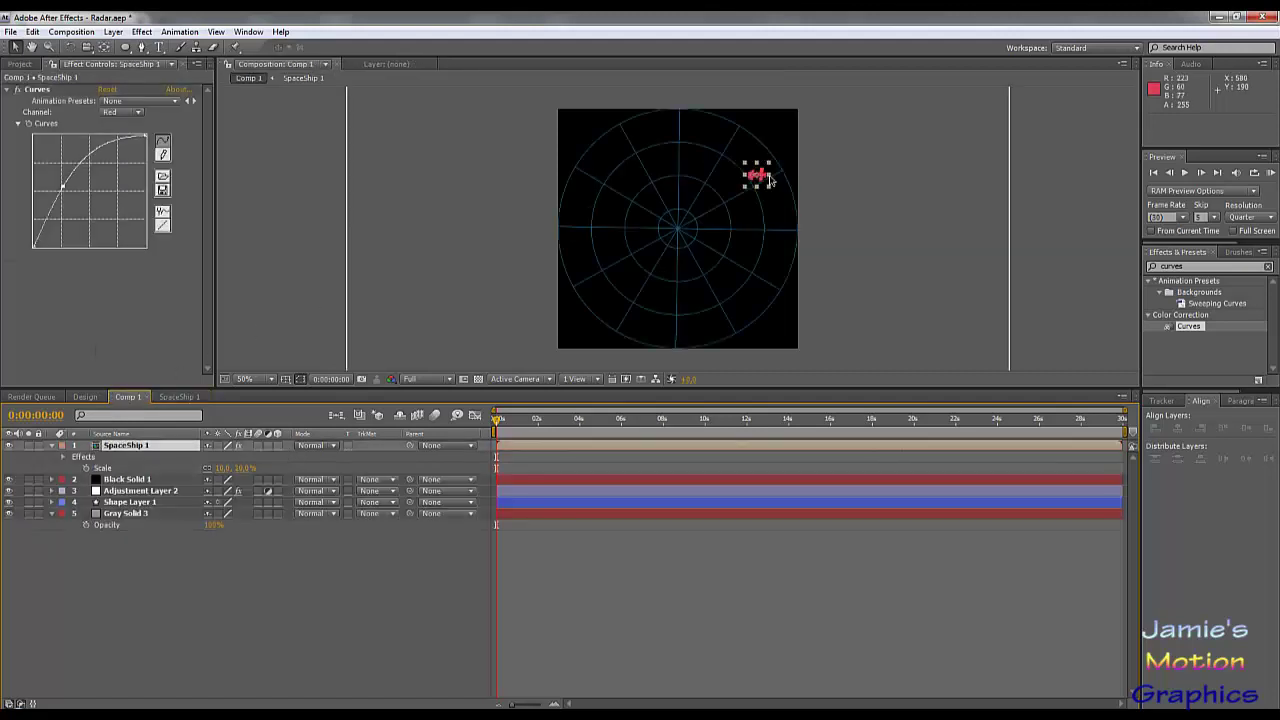
key("period")
key("period")
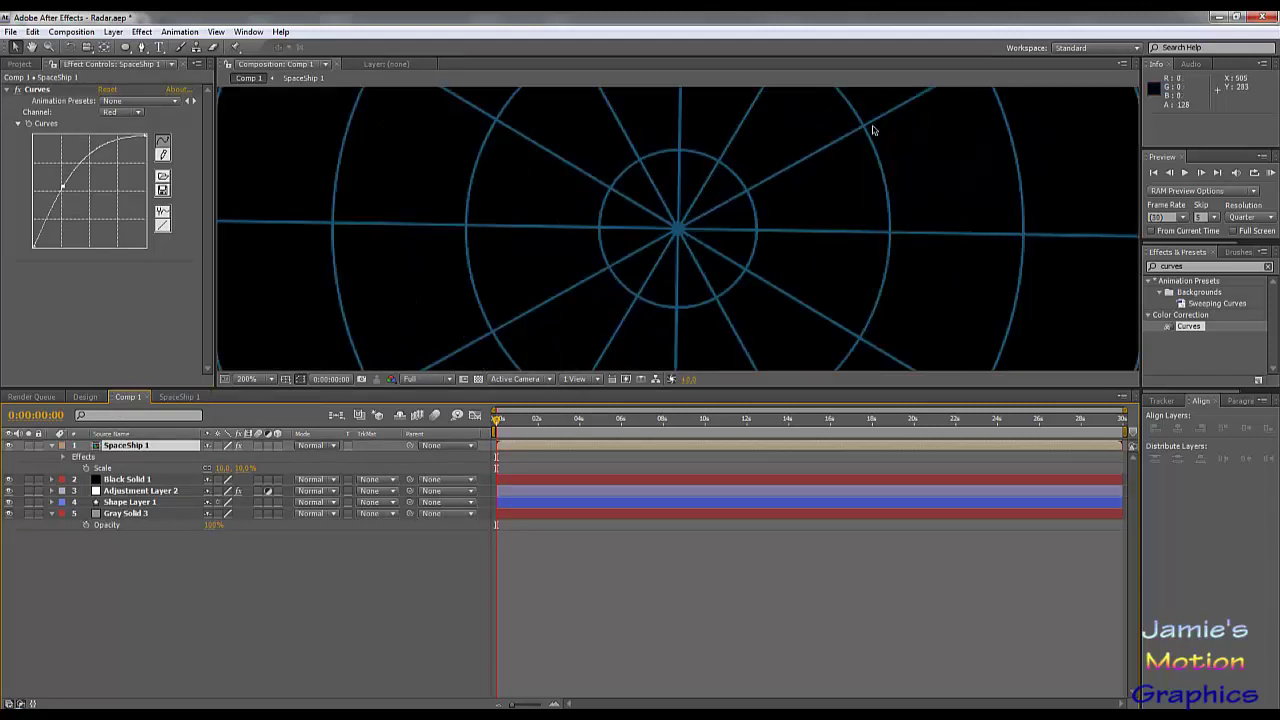
key("comma")
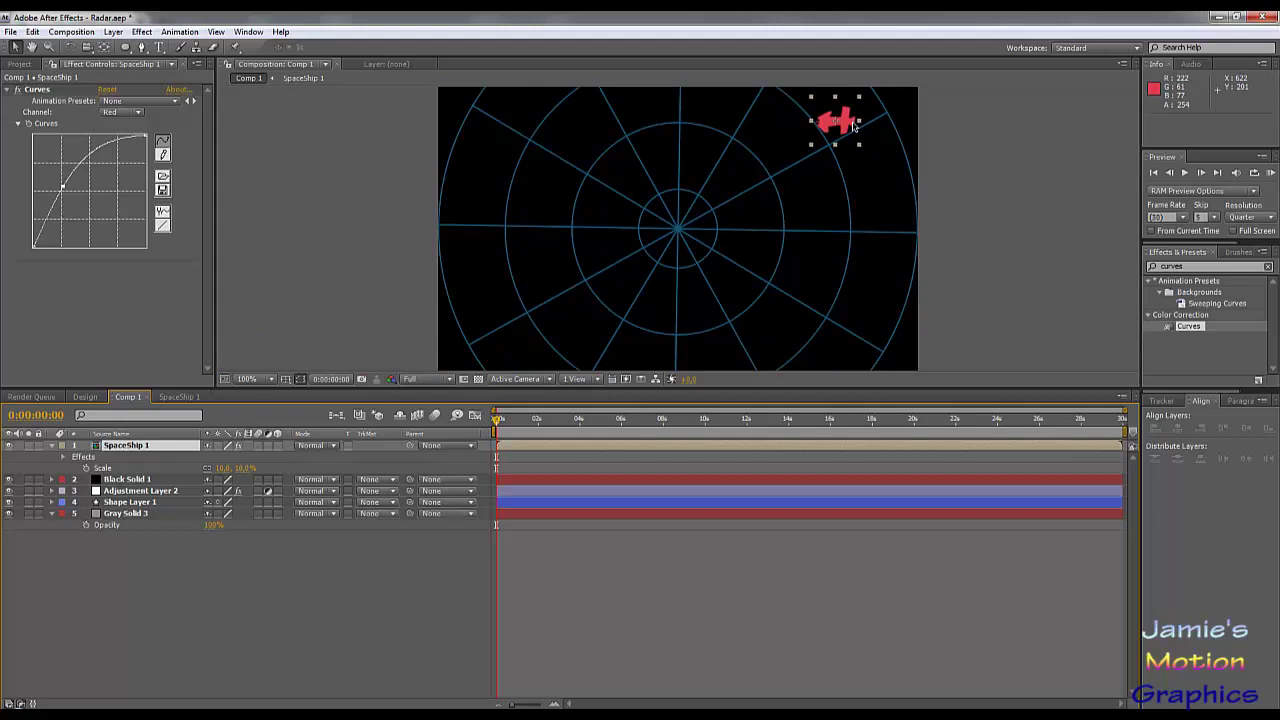
key("comma")
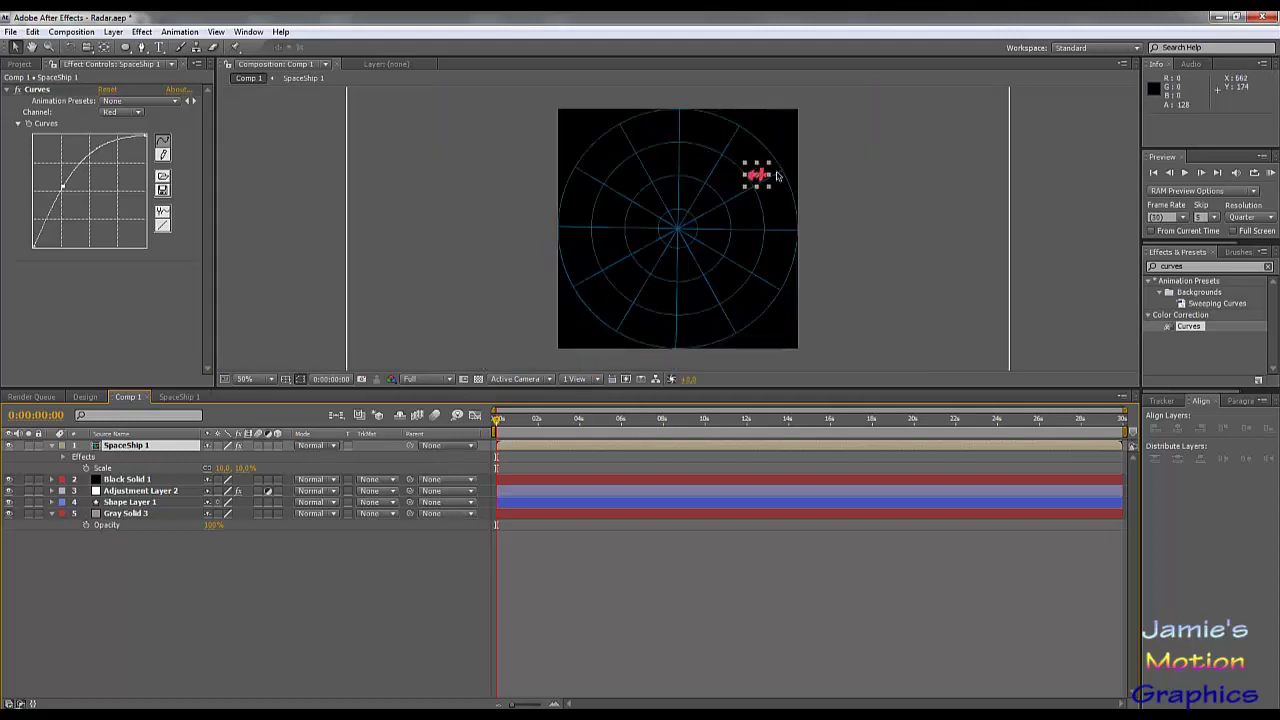
left_click(334, 261)
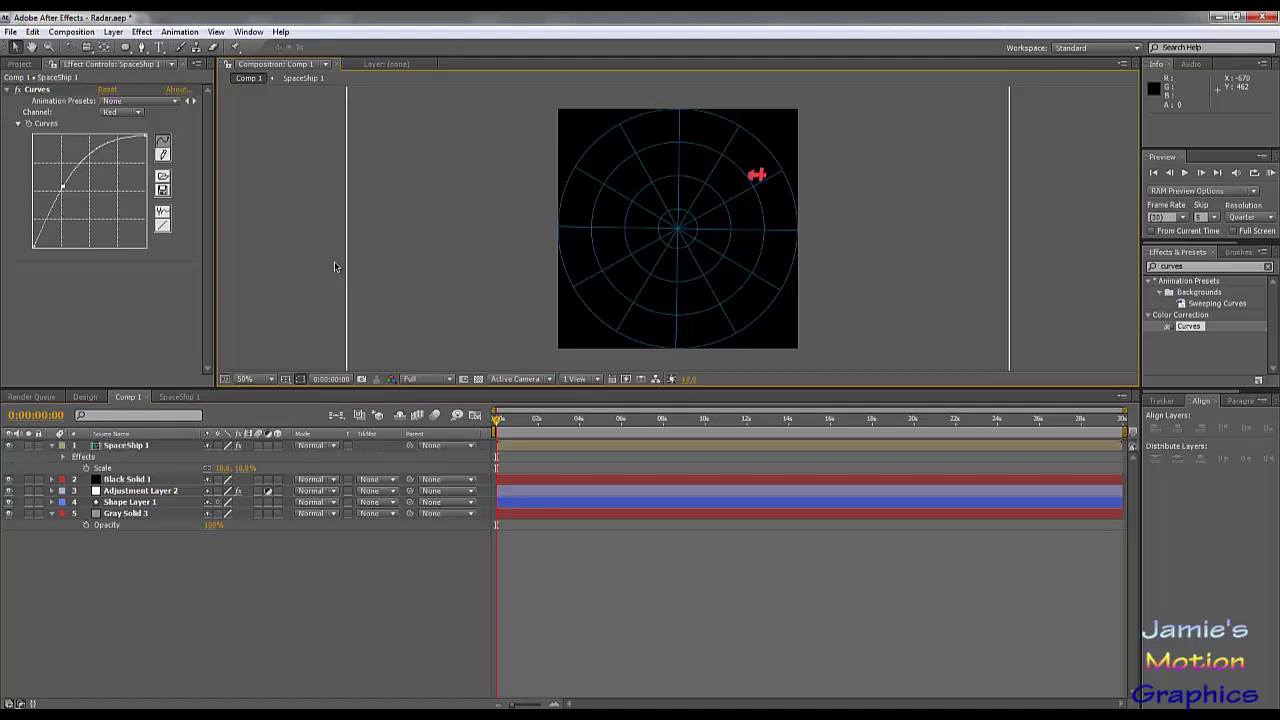
left_click(52, 446)
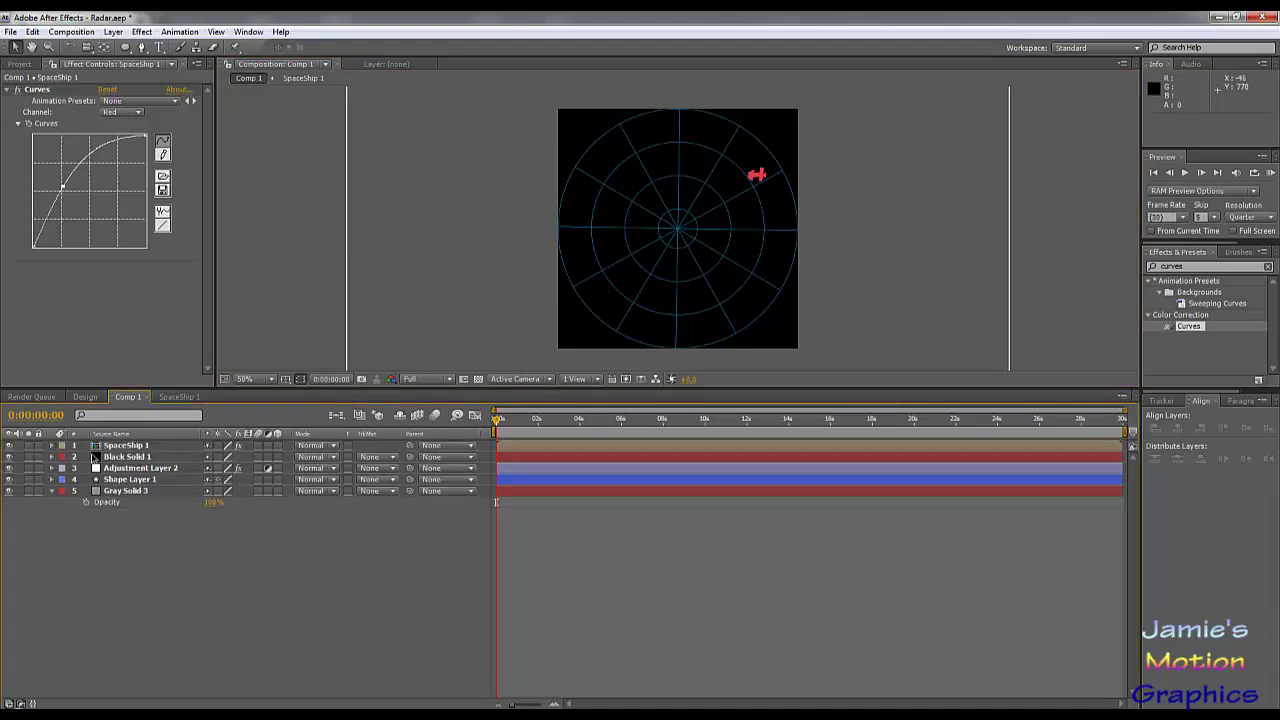
Add a new gray 720 x 720 px solid, Gray Solid 5, above the SpaceShip 1 layer
left_click(122, 446)
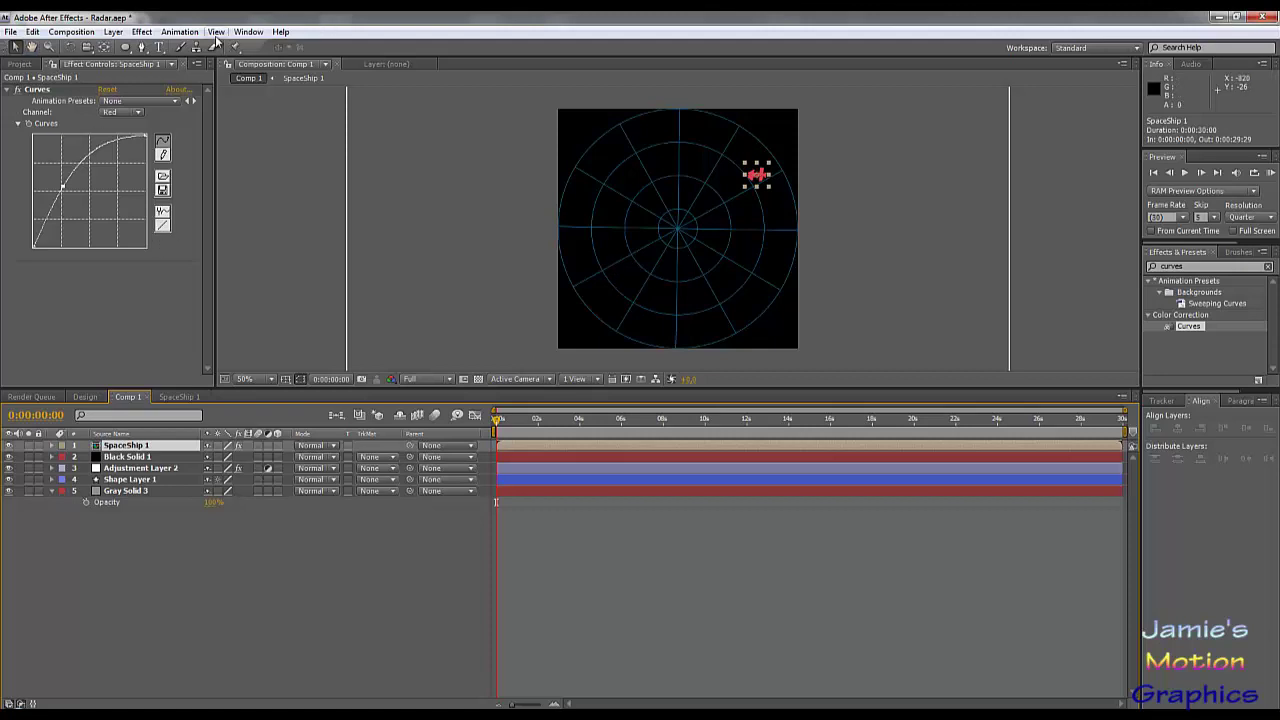
left_click(113, 31)
mouse_move(130, 48)
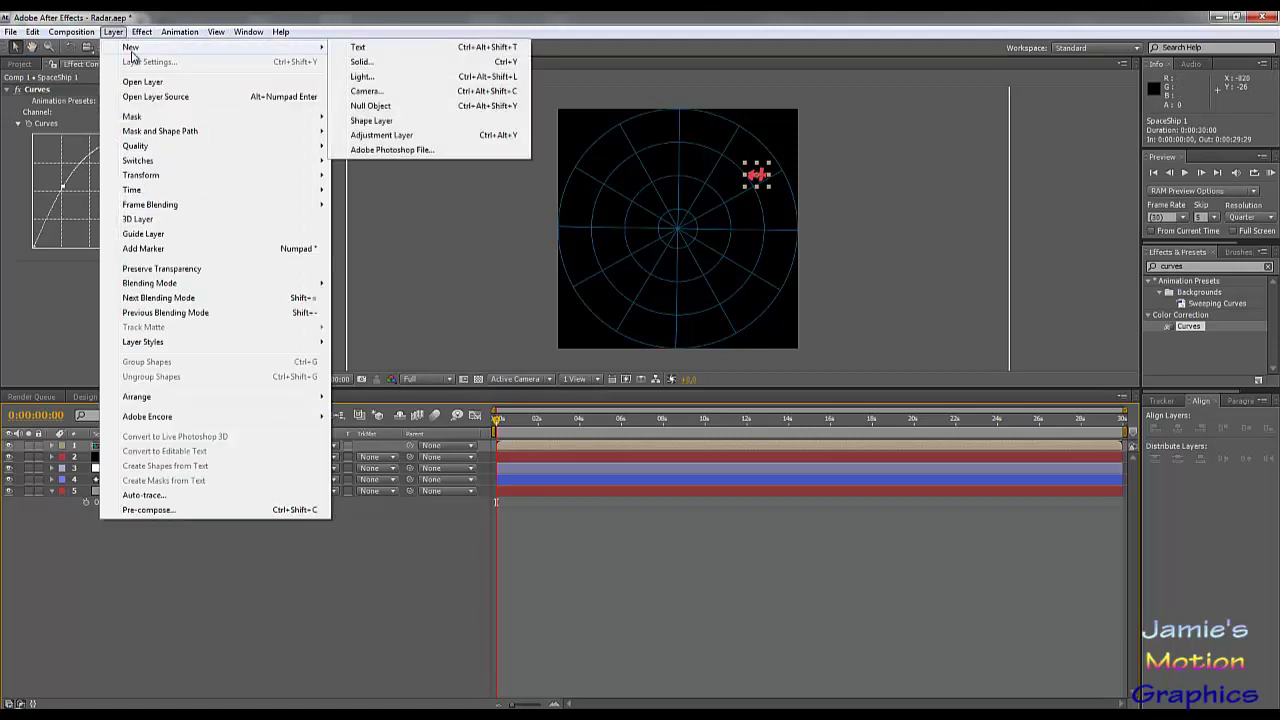
left_click(375, 62)
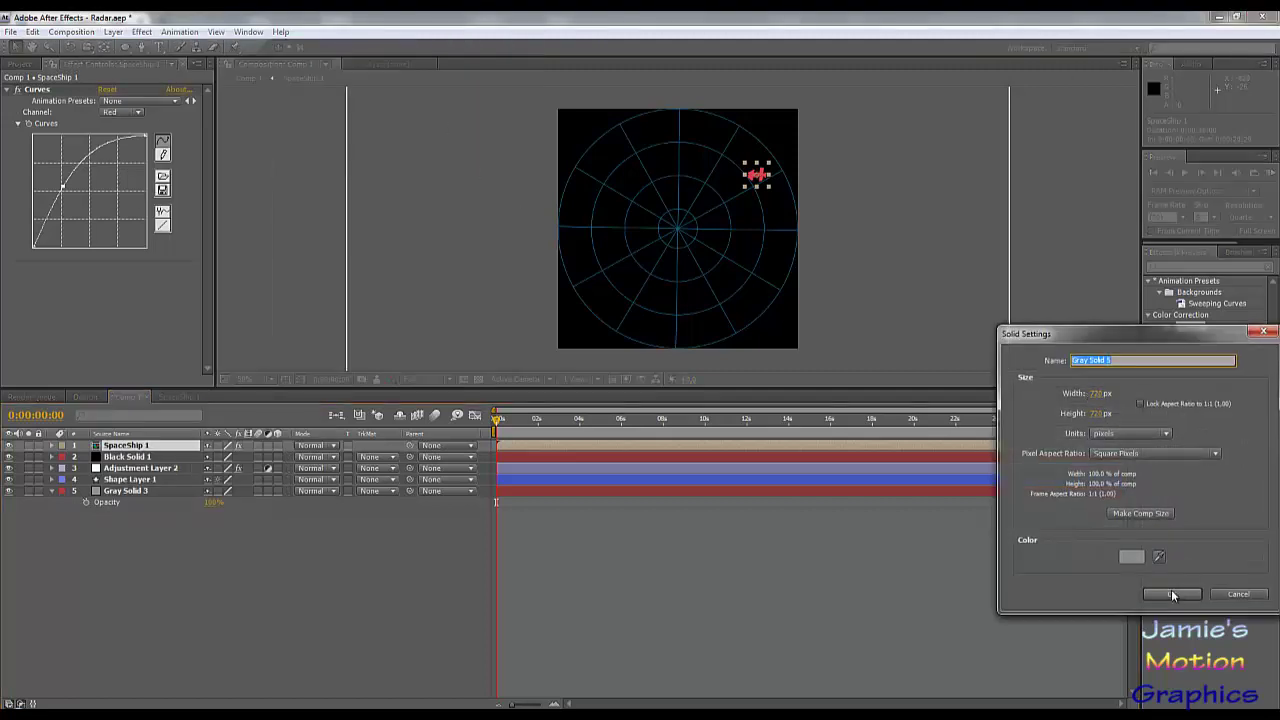
left_click(1167, 593)
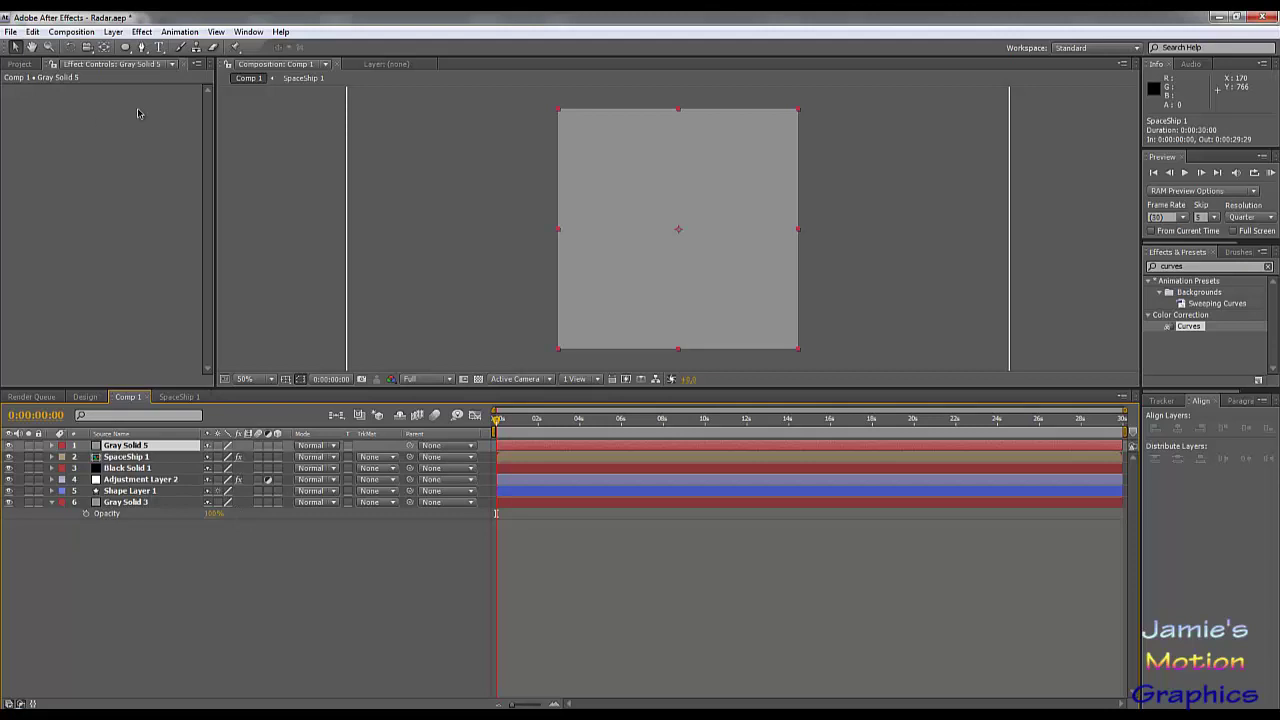
Find the Radial Wipe transition effect and apply it to Gray Solid 5
left_click_drag(1194, 266, 1095, 277)
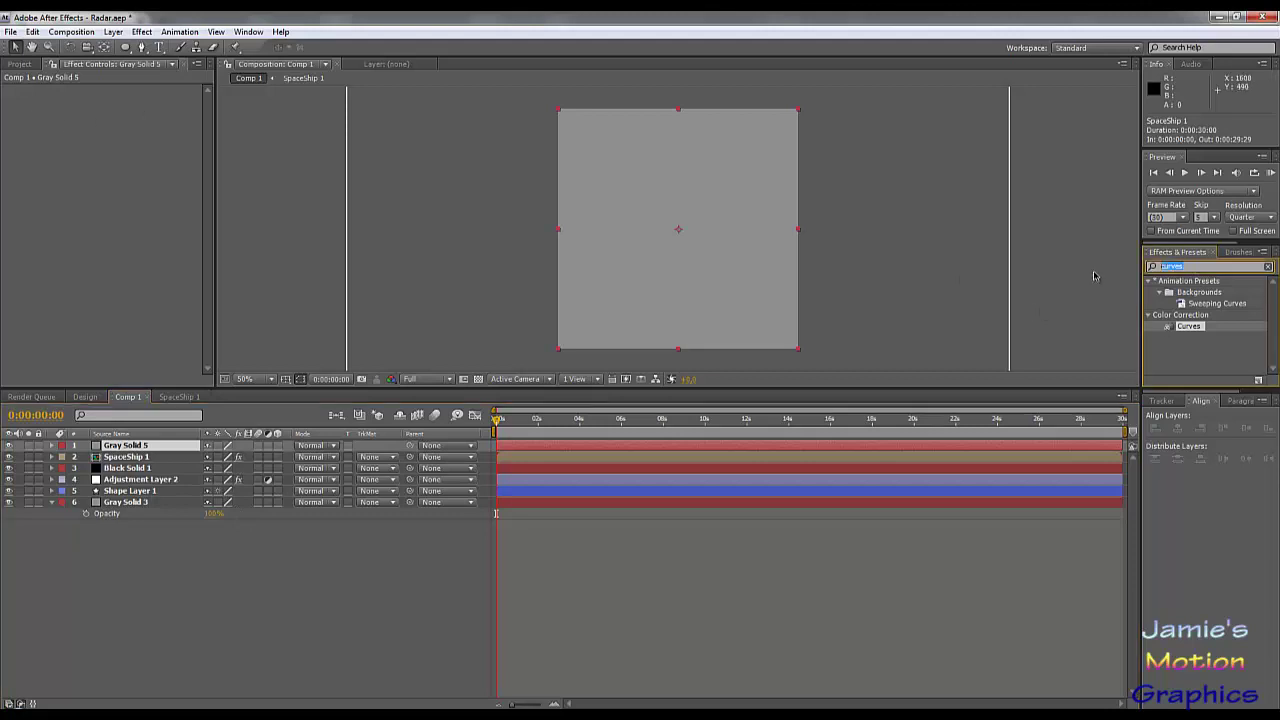
type("rad")
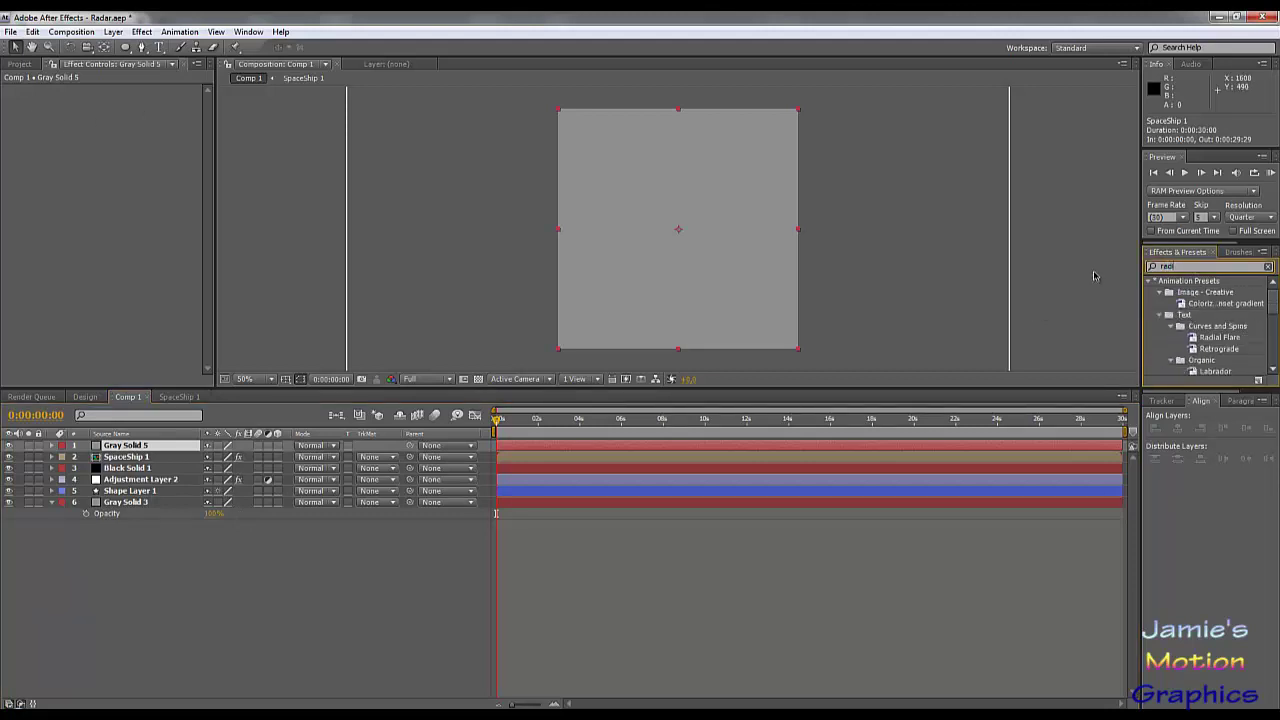
type("ial w")
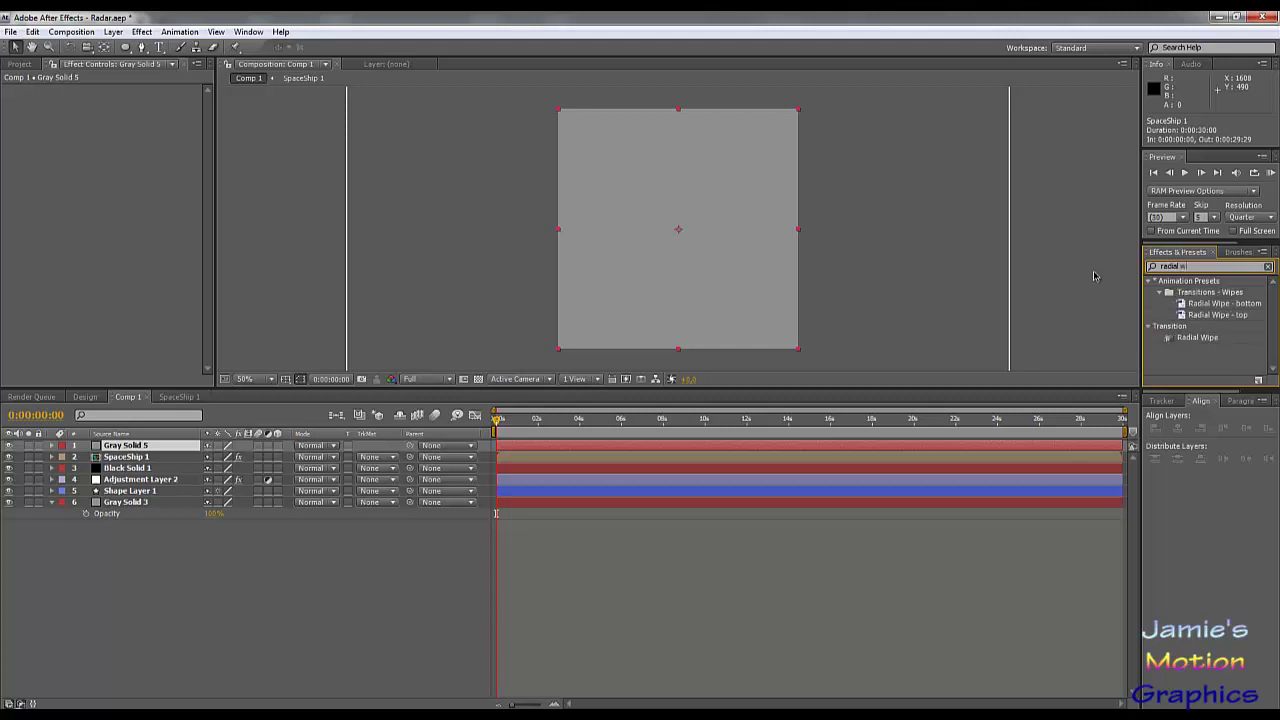
left_click_drag(1197, 337, 116, 443)
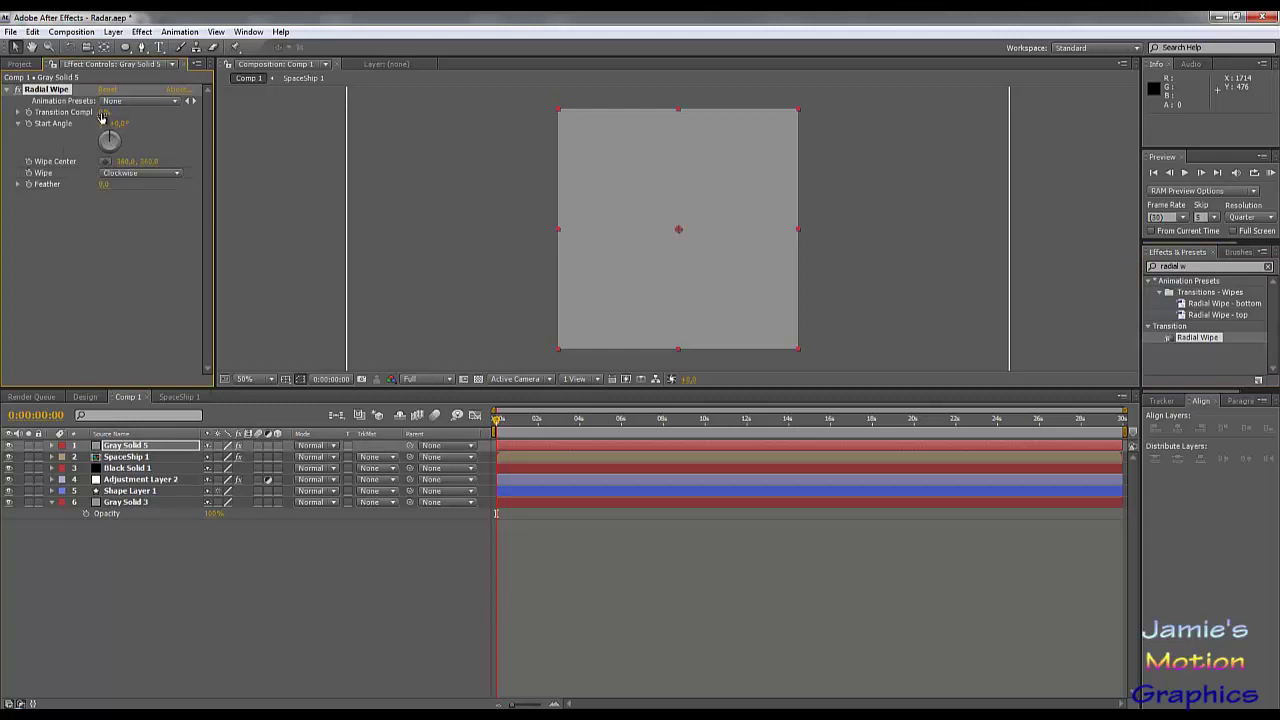
Try out the Radial Wipe by varying its Transition Completion, returning it to 0% each time
left_click_drag(104, 112, 157, 117)
left_click_drag(107, 118, 4, 121)
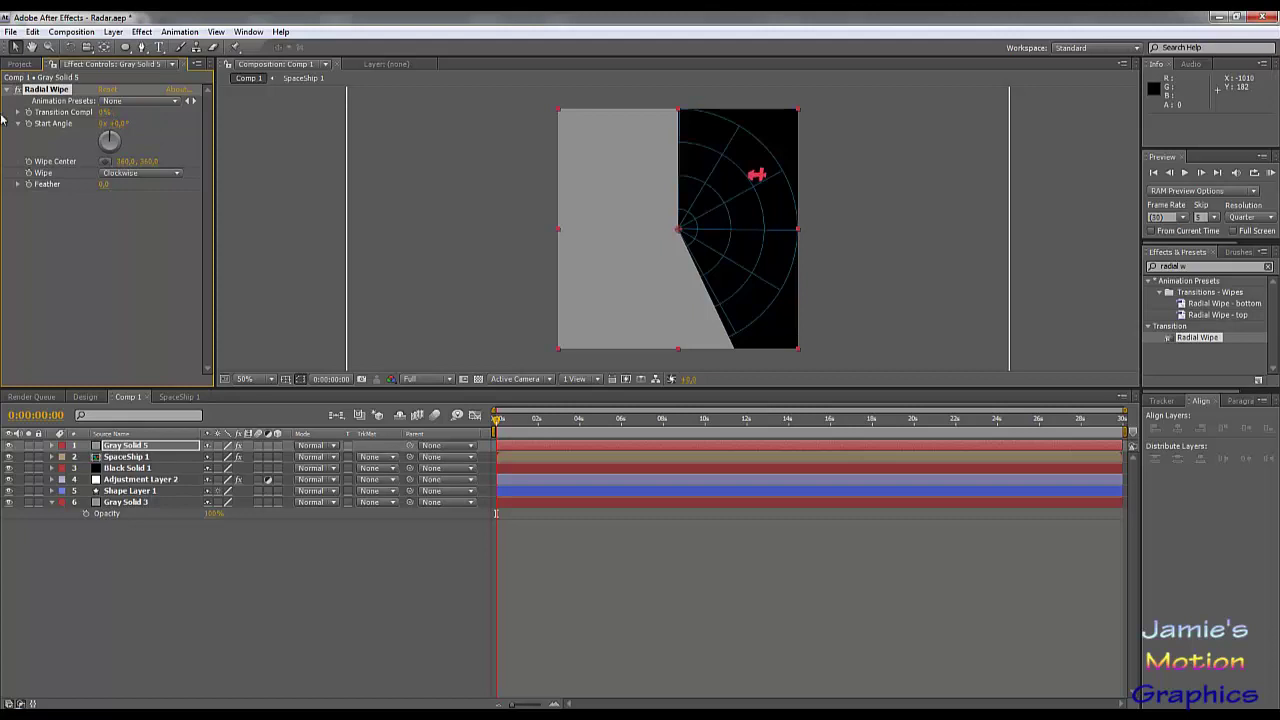
left_click_drag(497, 423, 411, 430)
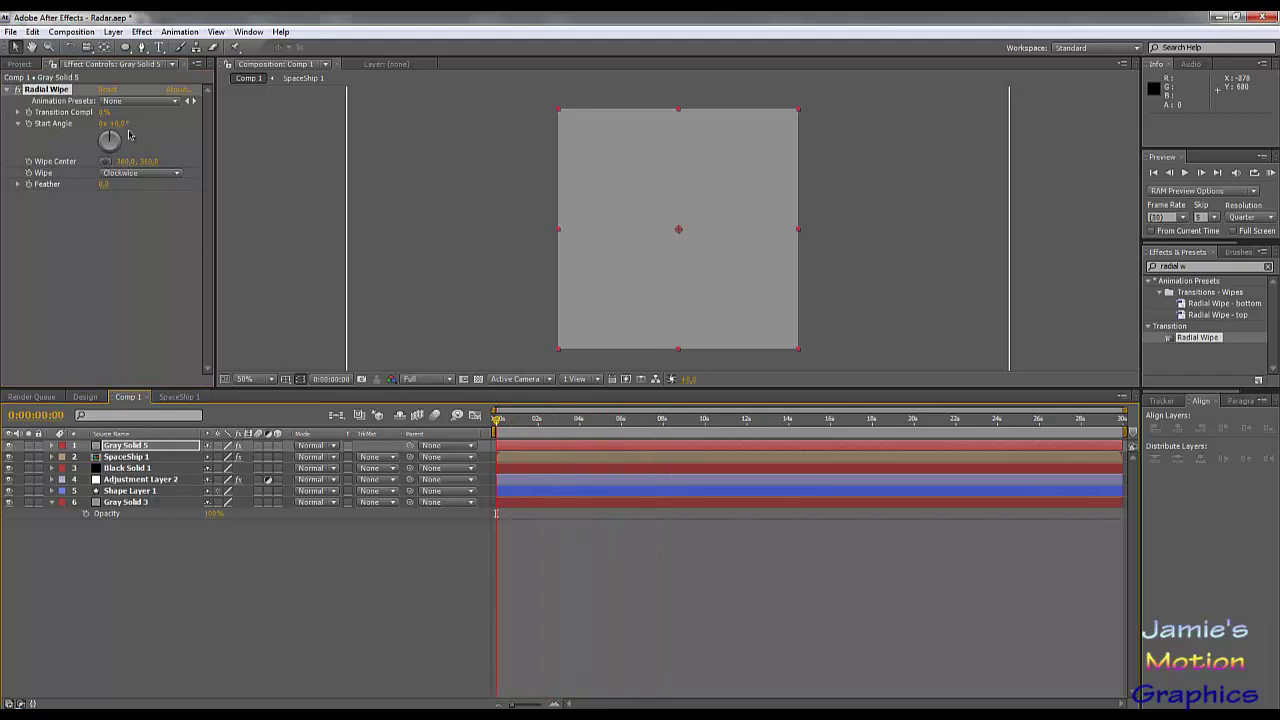
left_click_drag(100, 113, 116, 132)
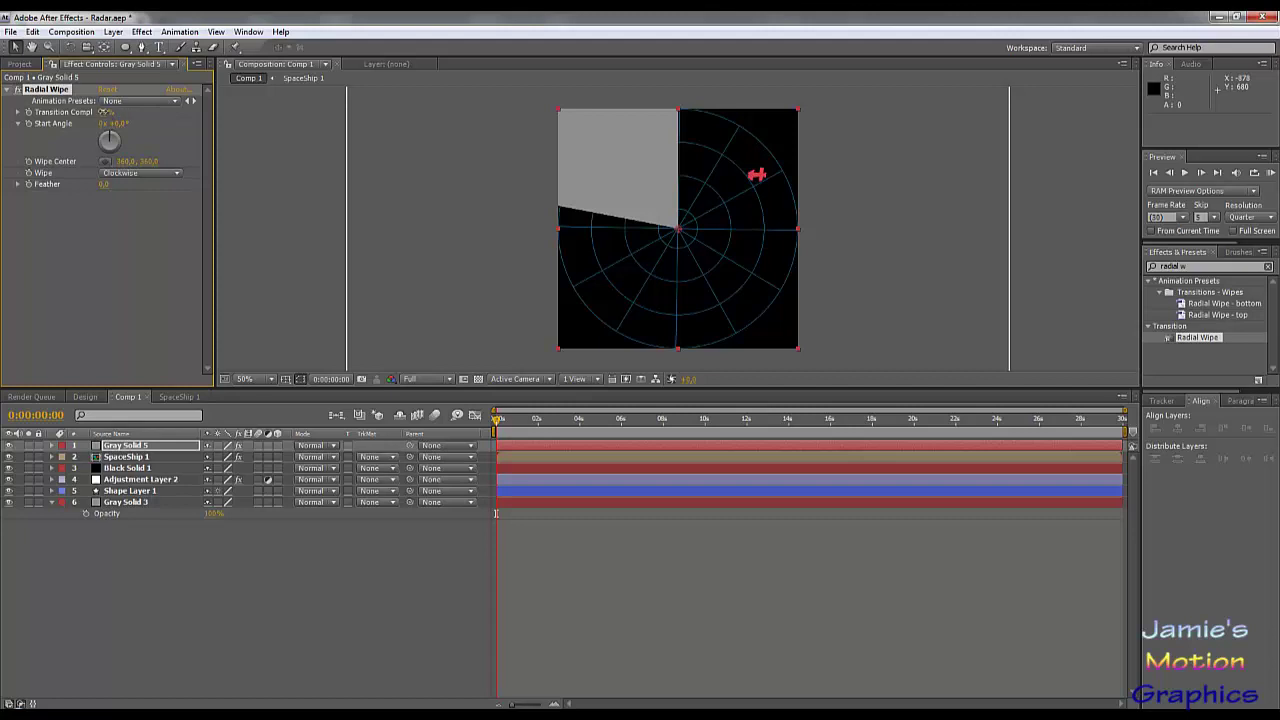
left_click_drag(106, 113, 4, 150)
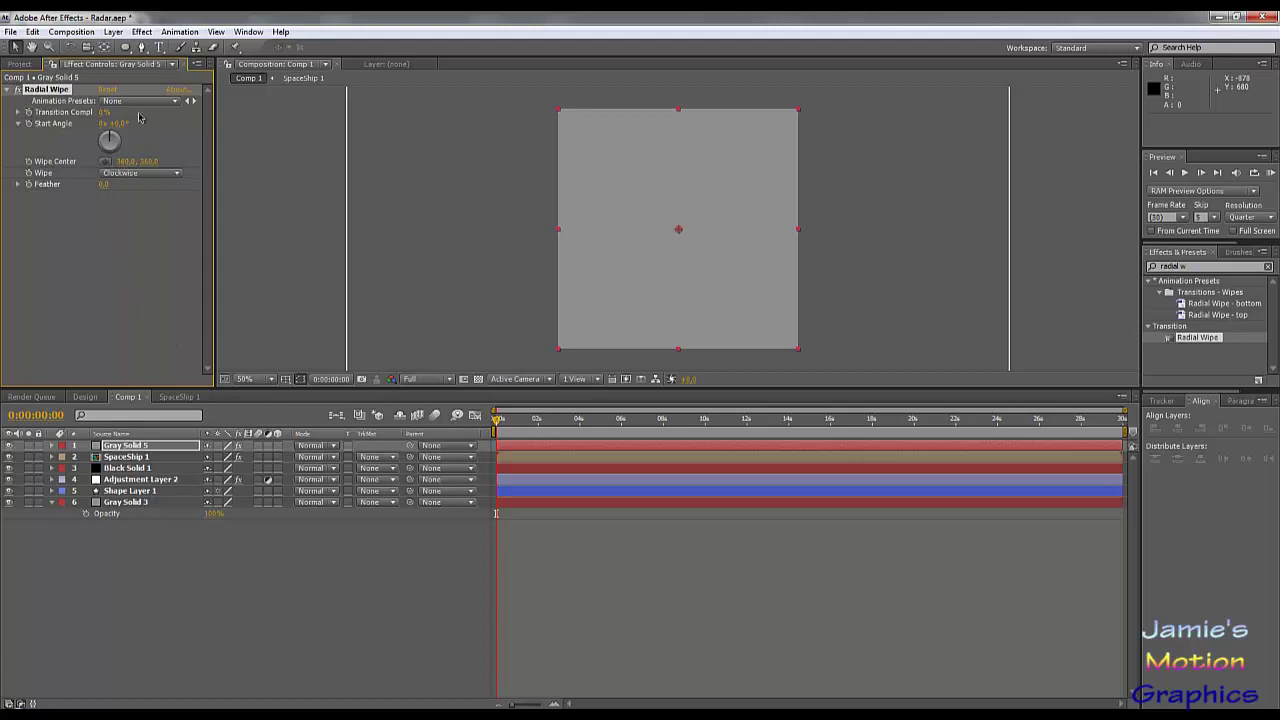
Set the Radial Wipe's Transition Completion to 90% to leave a narrow wedge of Gray Solid 5
left_click(104, 112)
type("90")
key("Return")
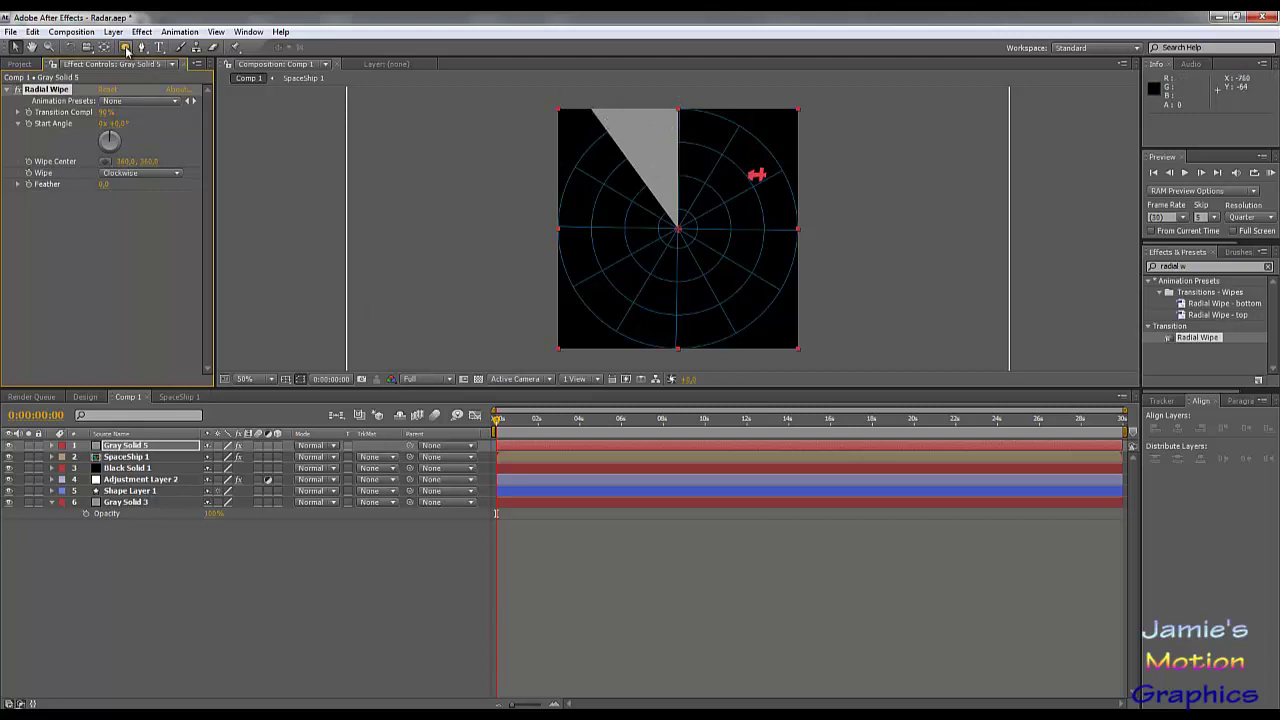
Add a full-size elliptical mask to Gray Solid 5 to round the wedge's outer edge, and deselect the layer
left_click(135, 447)
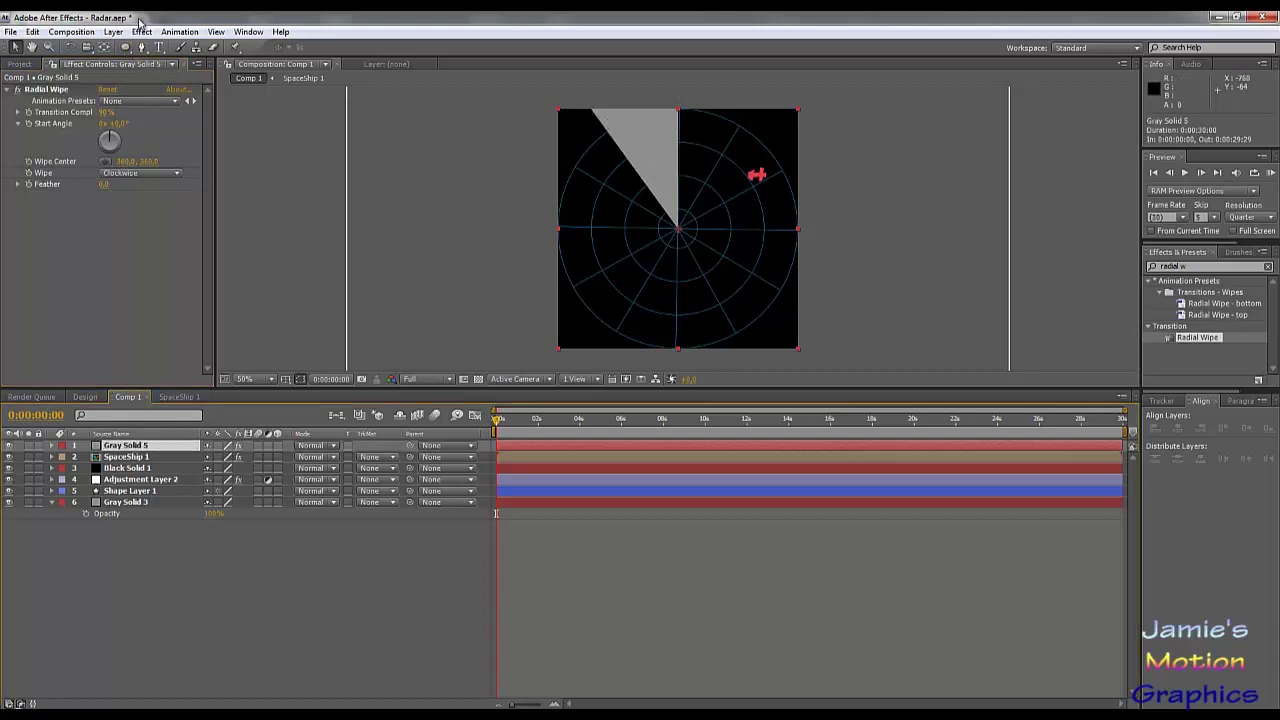
double_click(125, 48)
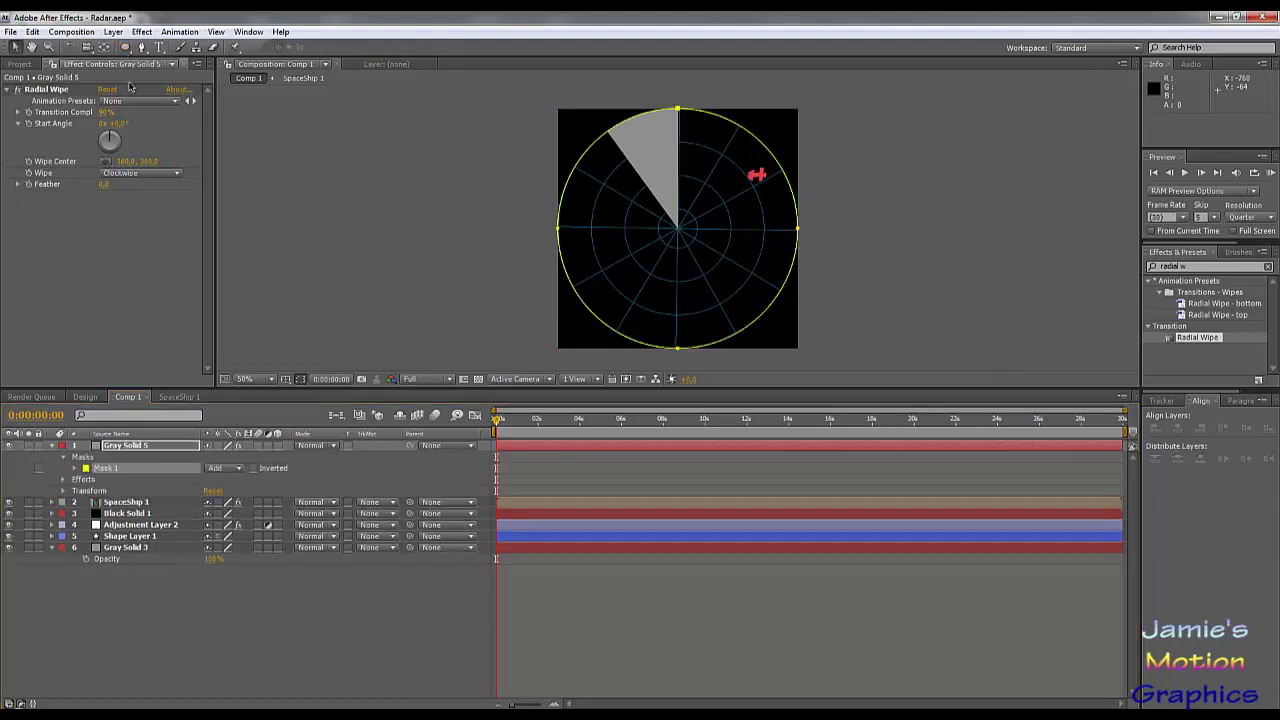
left_click(260, 584)
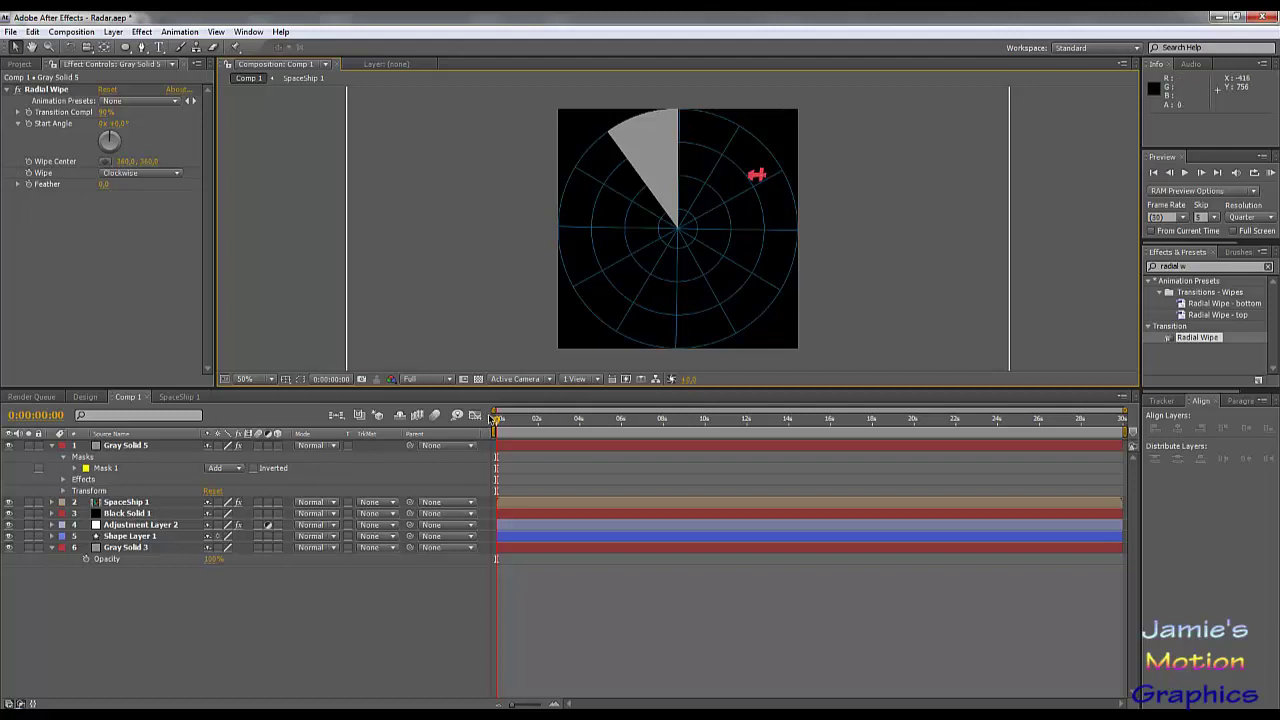
Try out the Radial Wipe's Start Angle on Gray Solid 5, return it to 0°, and deselect the layer
left_click_drag(114, 133, 40, 127)
left_click(121, 125)
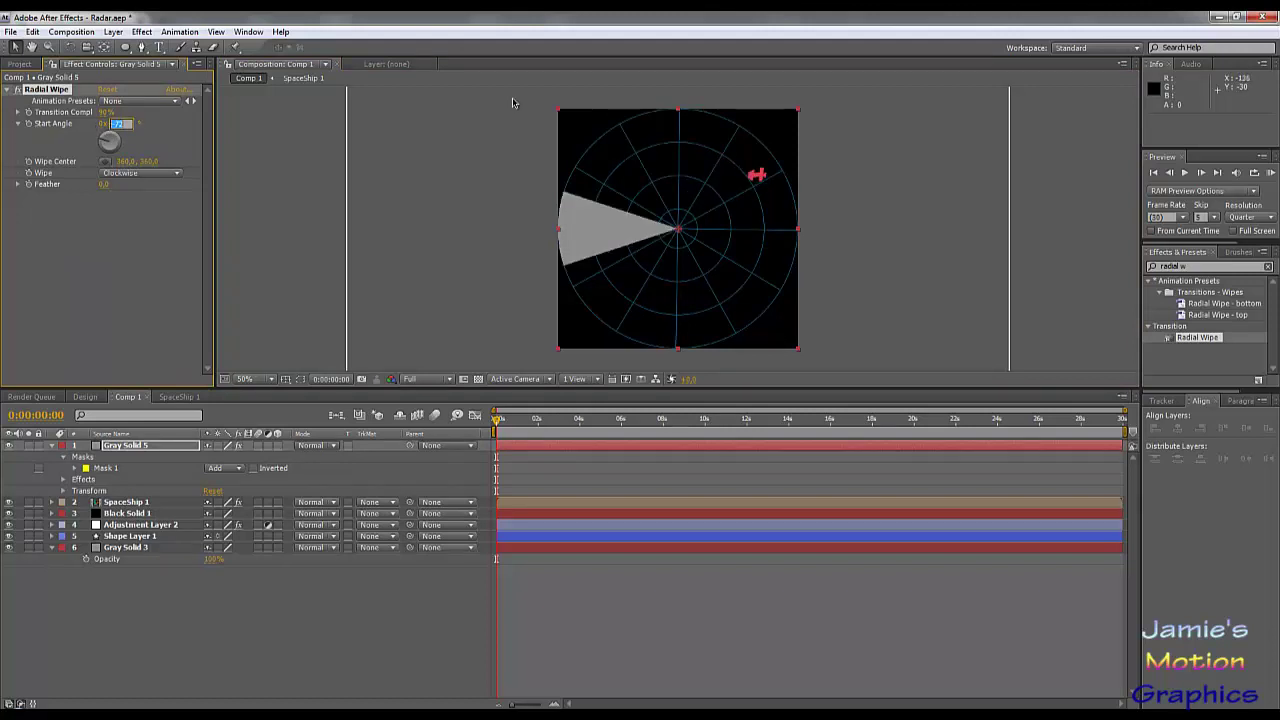
type("0")
key("Return")
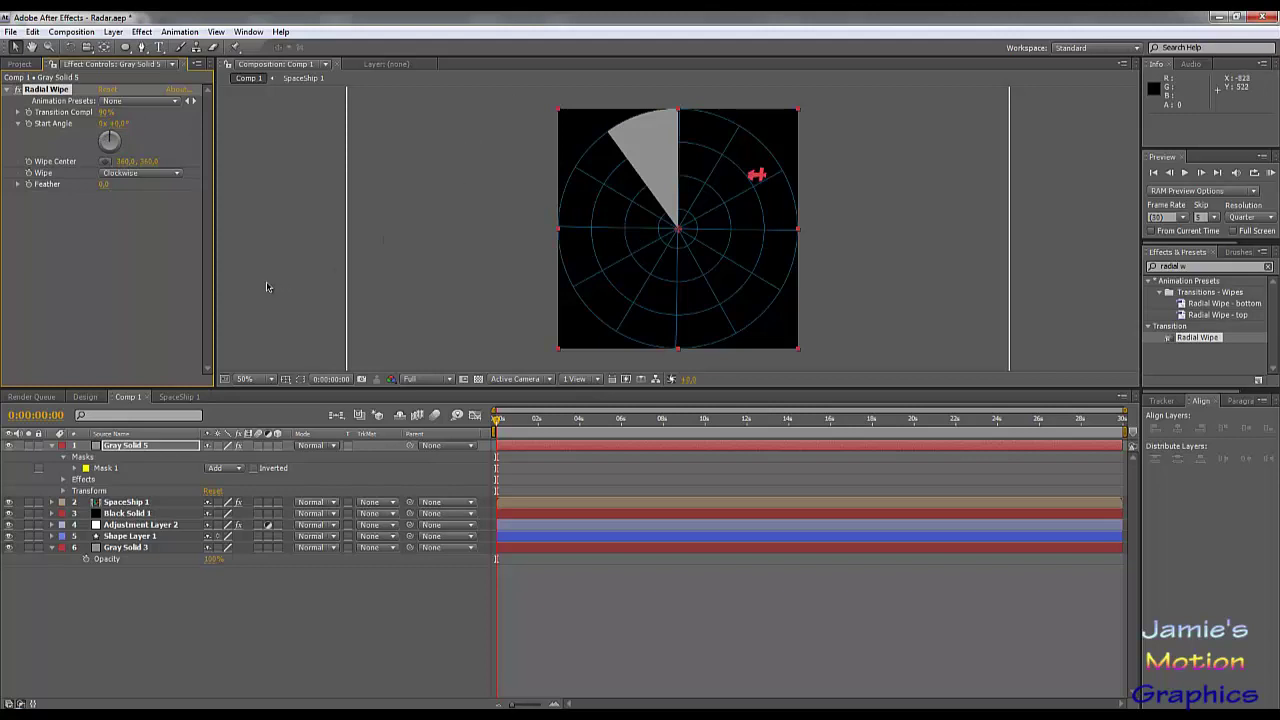
left_click(138, 295)
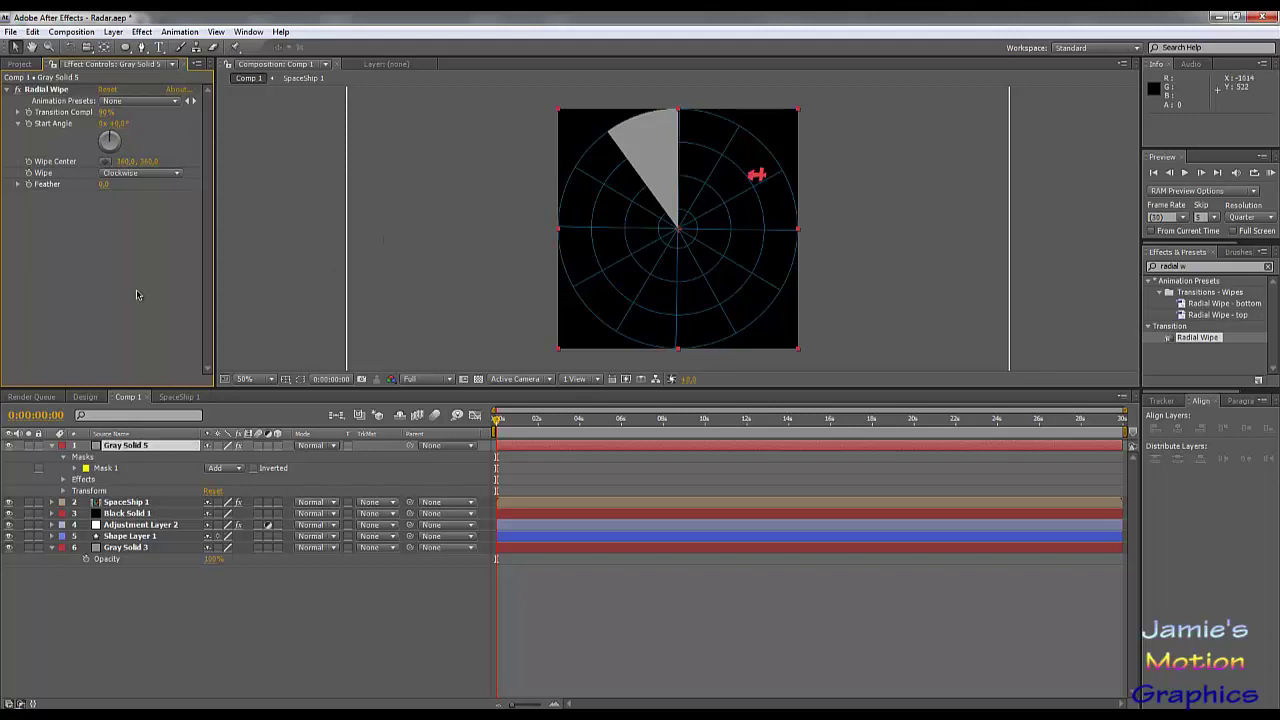
left_click(267, 590)
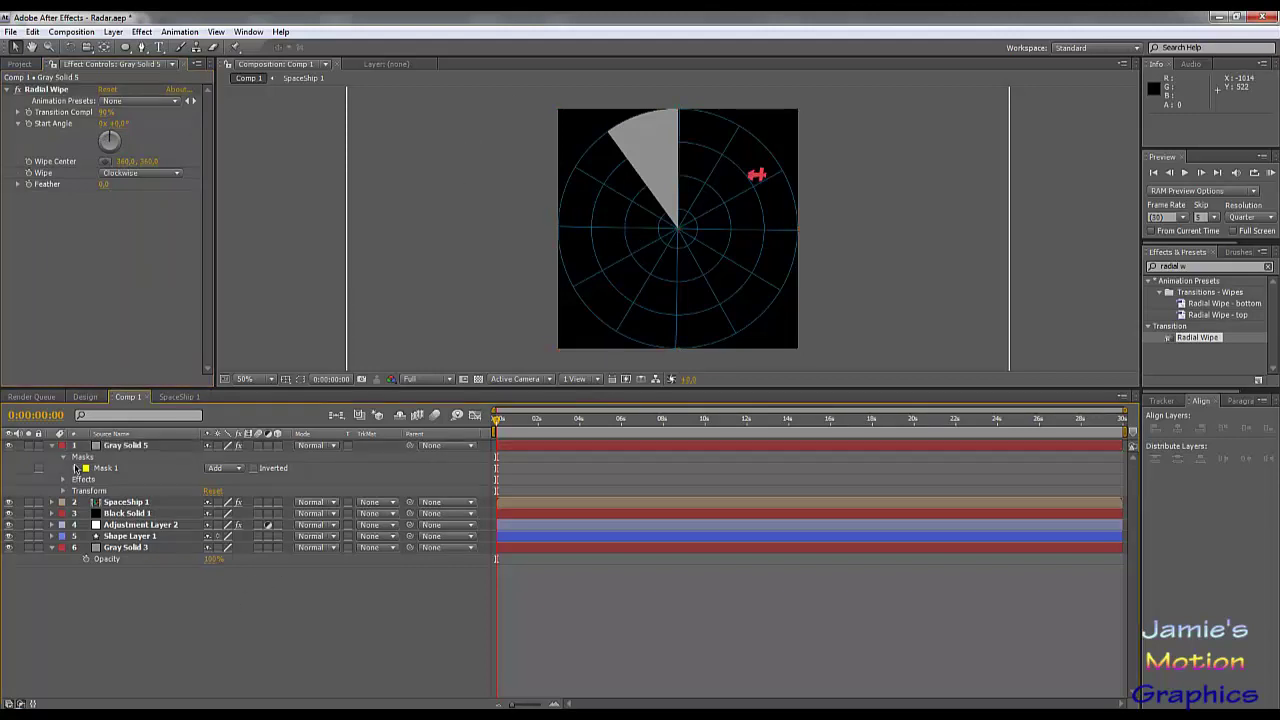
Add an expression to the Start Angle of Gray Solid 5's Radial Wipe and set it to 35
left_click(52, 445)
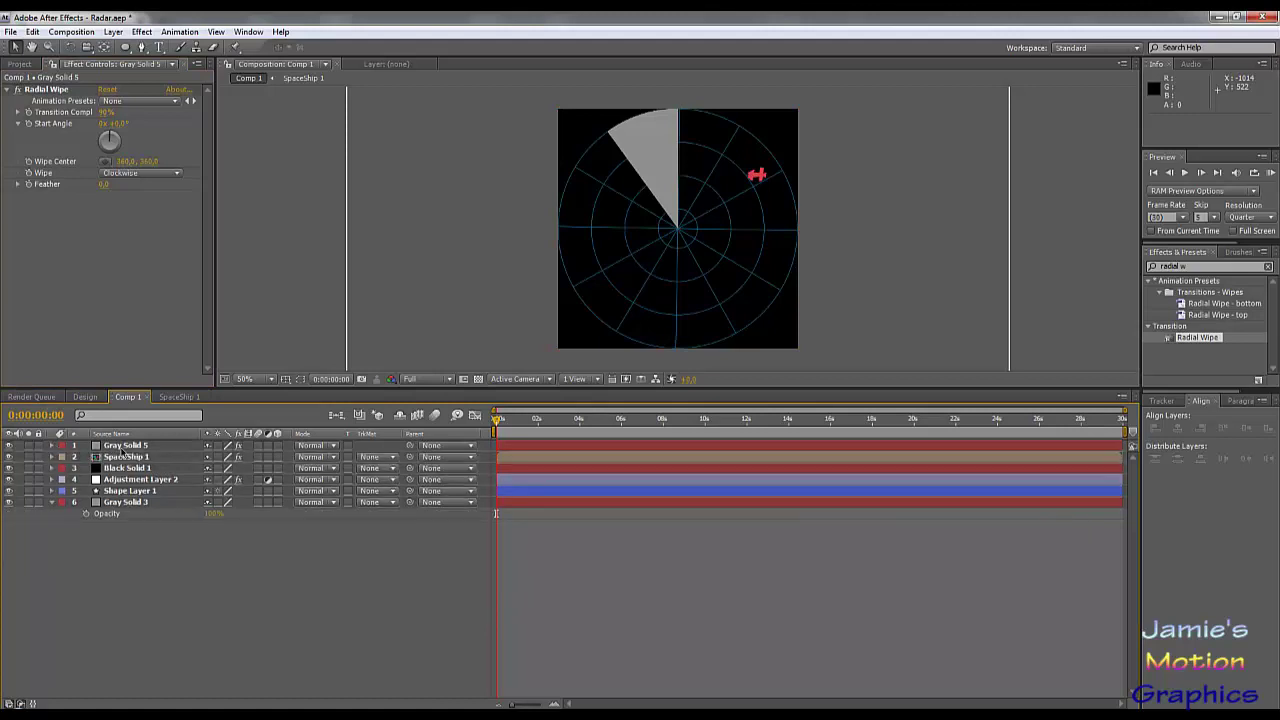
left_click(124, 446)
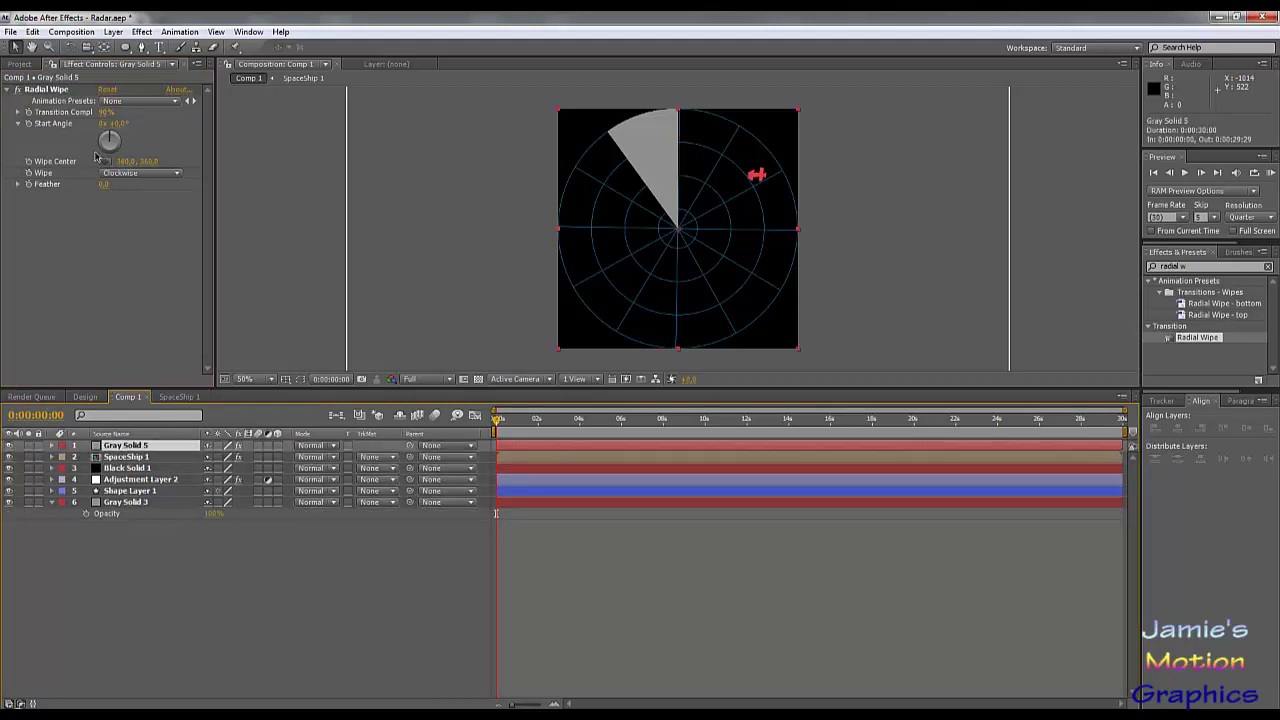
left_click(29, 123, "alt")
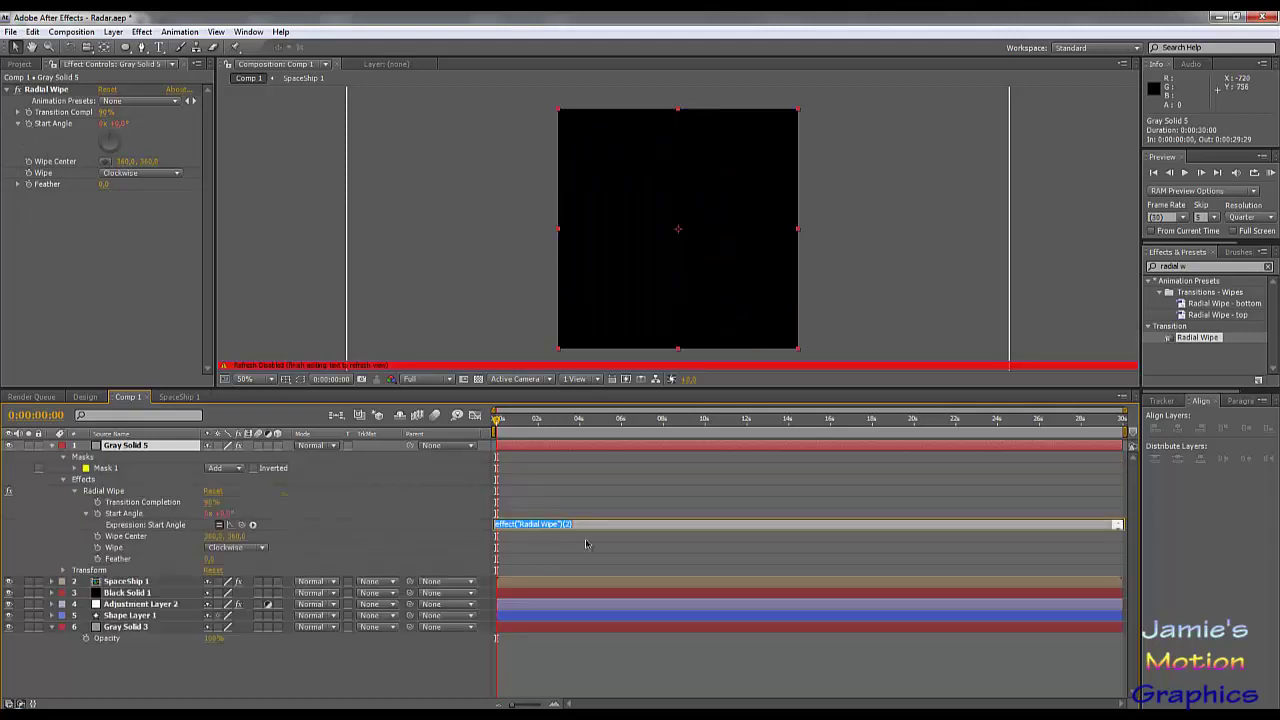
key("BackSpace")
left_click(613, 540)
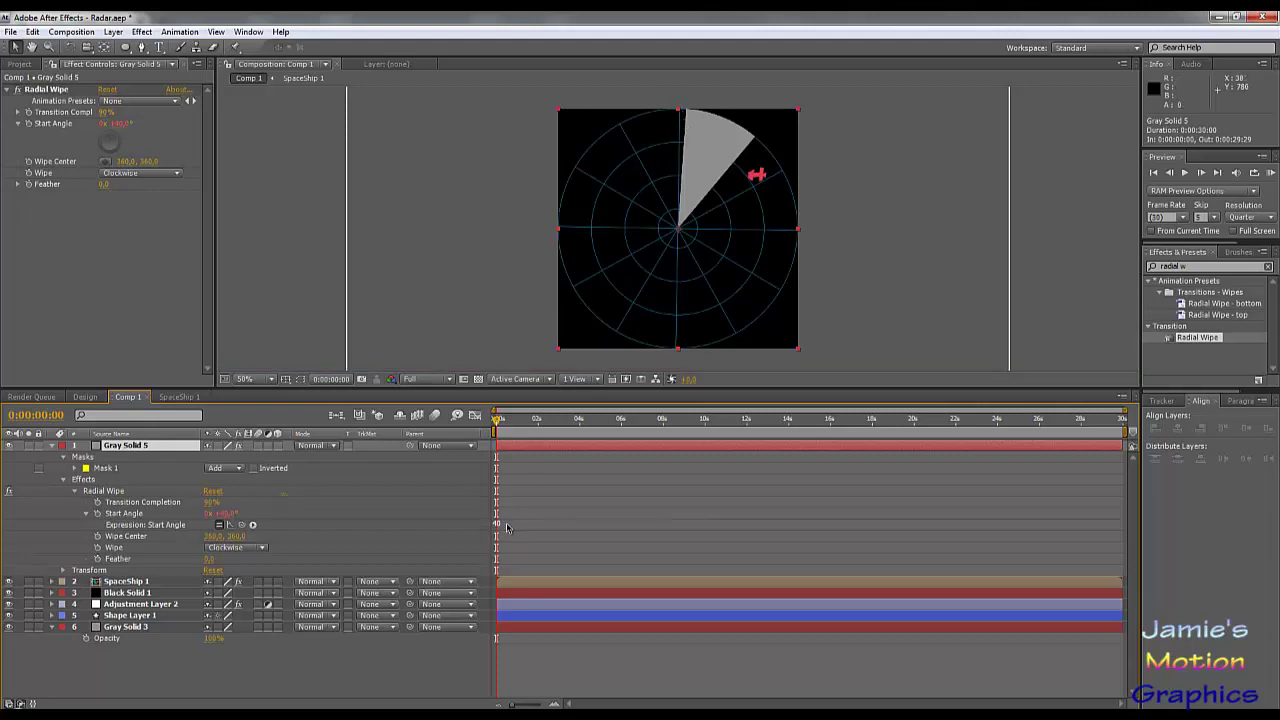
left_click(589, 521)
type("35")
left_click(613, 509)
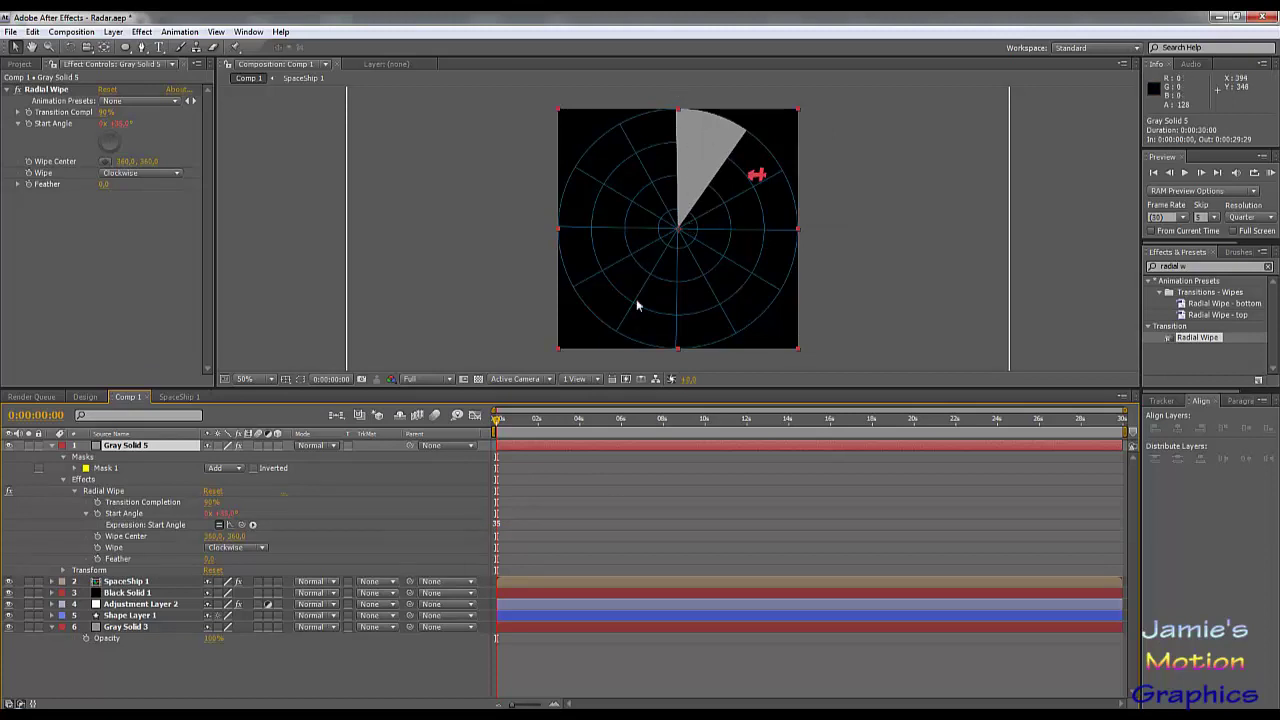
Change the Start Angle expression to 36+60*time so the wedge rotates continuously
left_click(517, 527)
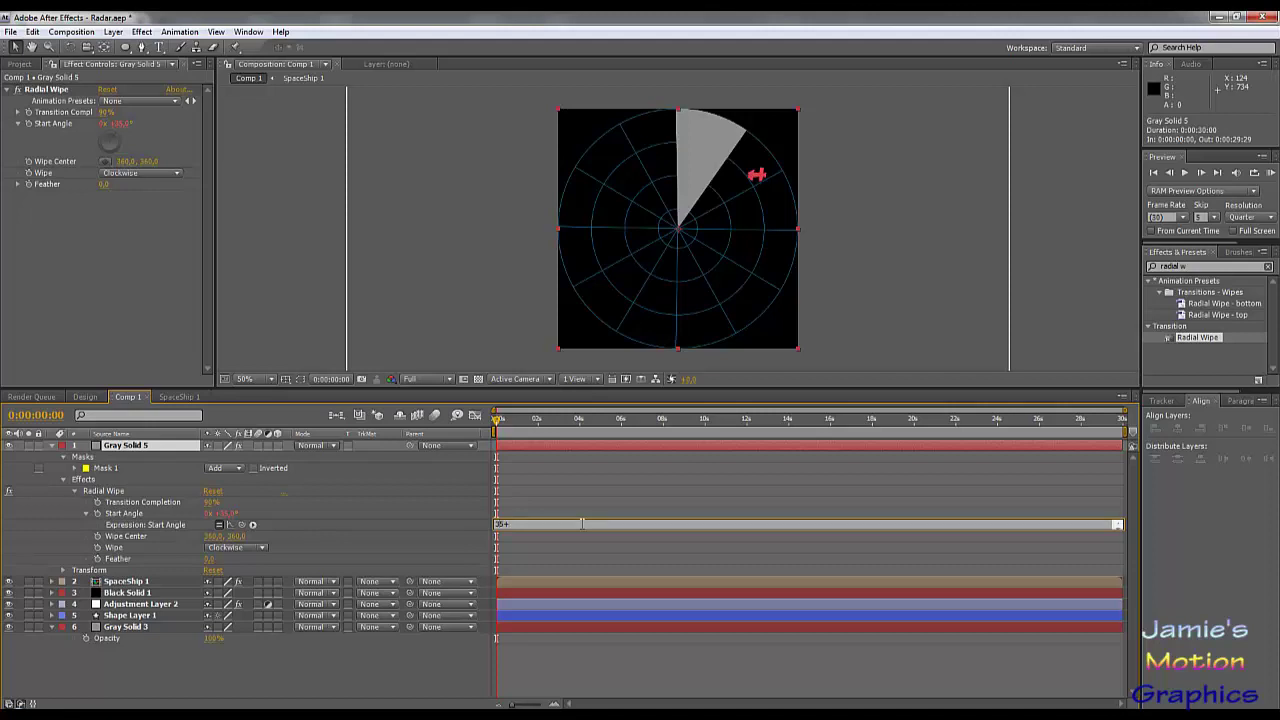
key("KP_Enter")
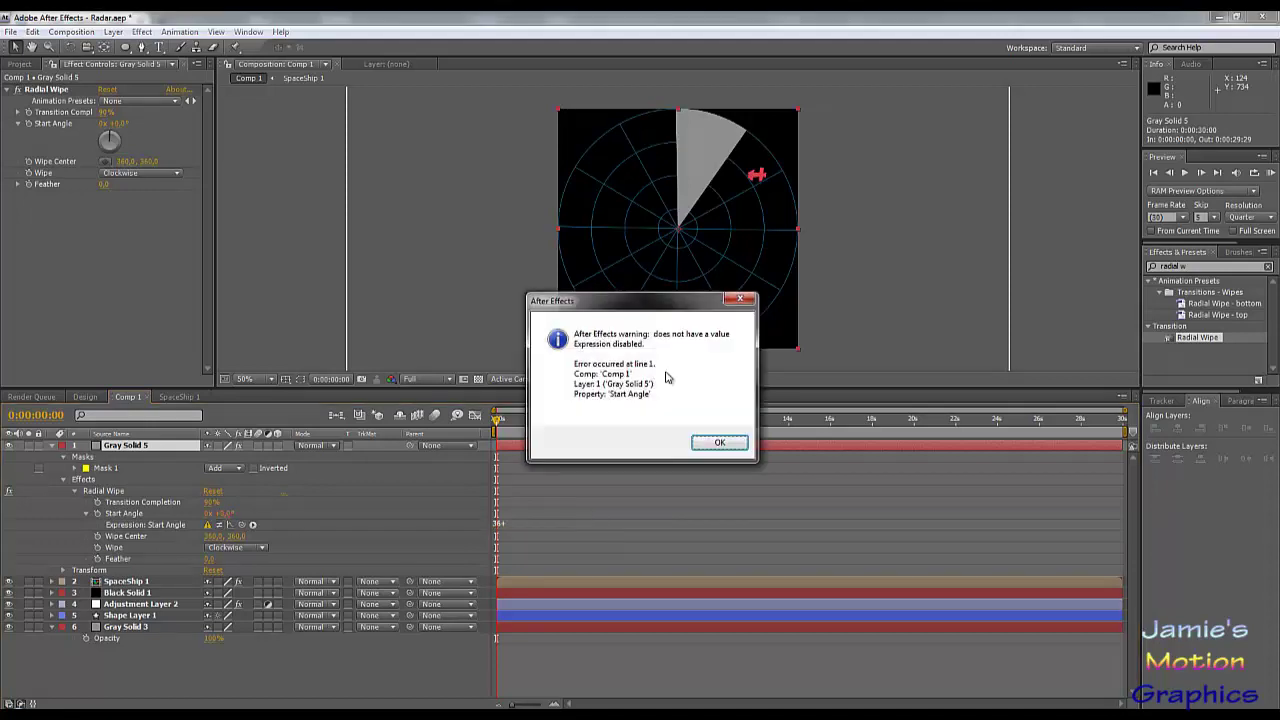
left_click(720, 442)
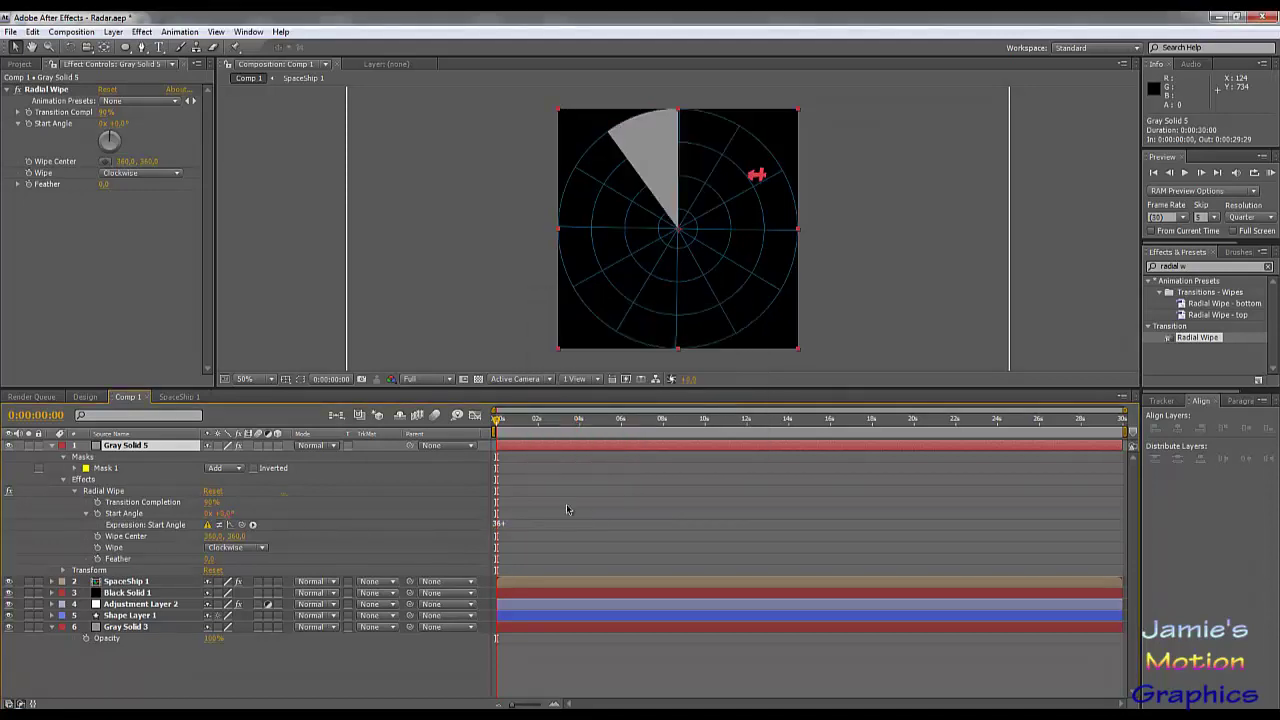
left_click(520, 525)
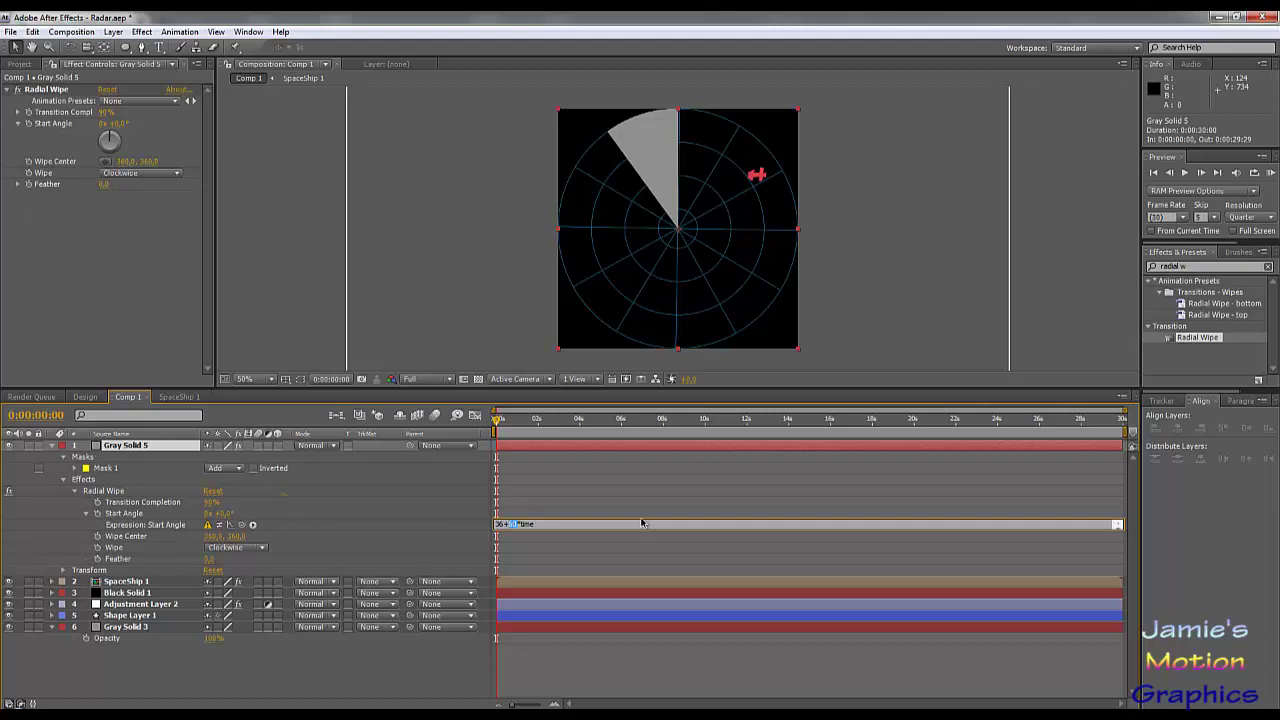
type("360")
key("shift+Home")
key("shift+End")
key("shift+Home")
type("60")
left_click(328, 659)
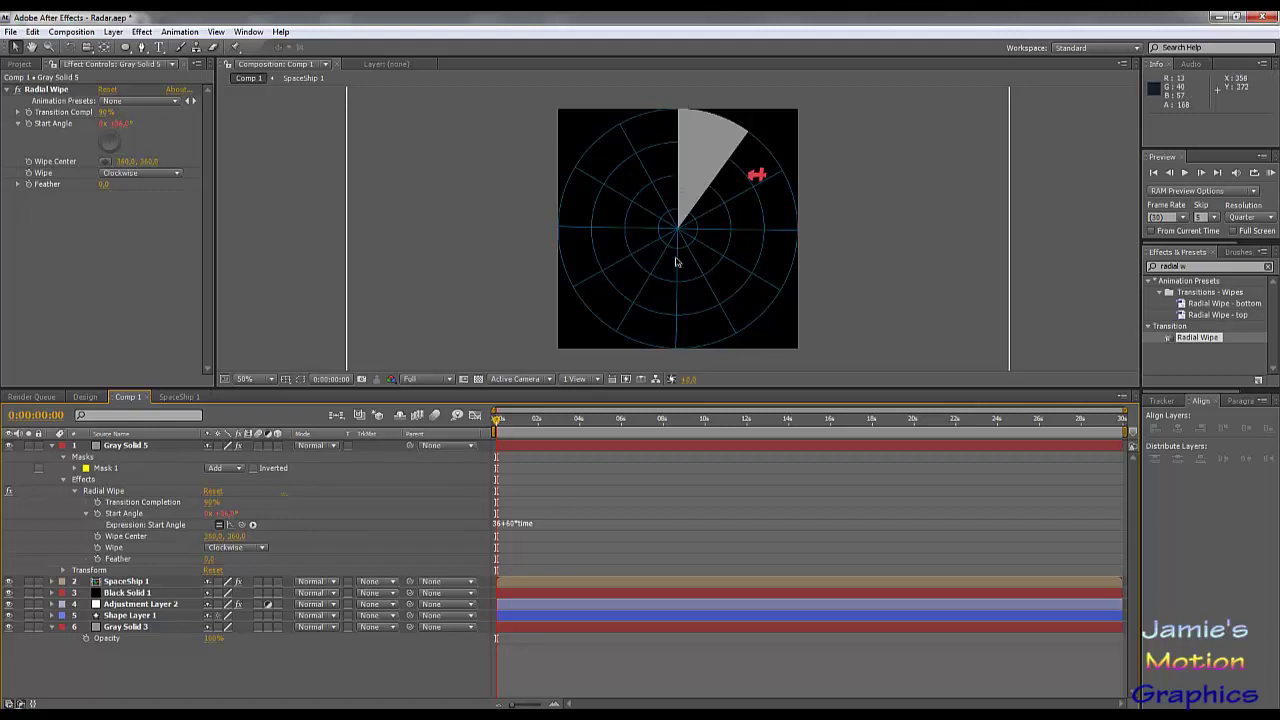
Preview the rotating wedge and return the current time to 0:00:00:00
left_click(1187, 172)
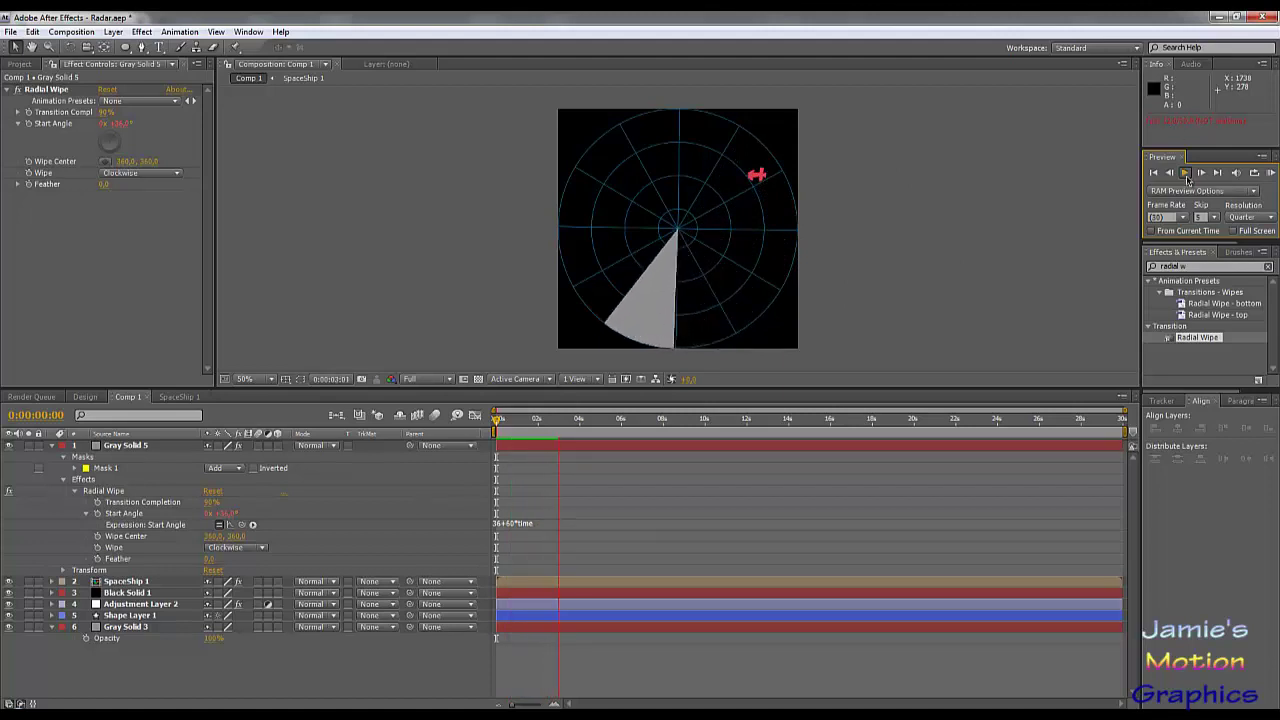
left_click(1187, 178)
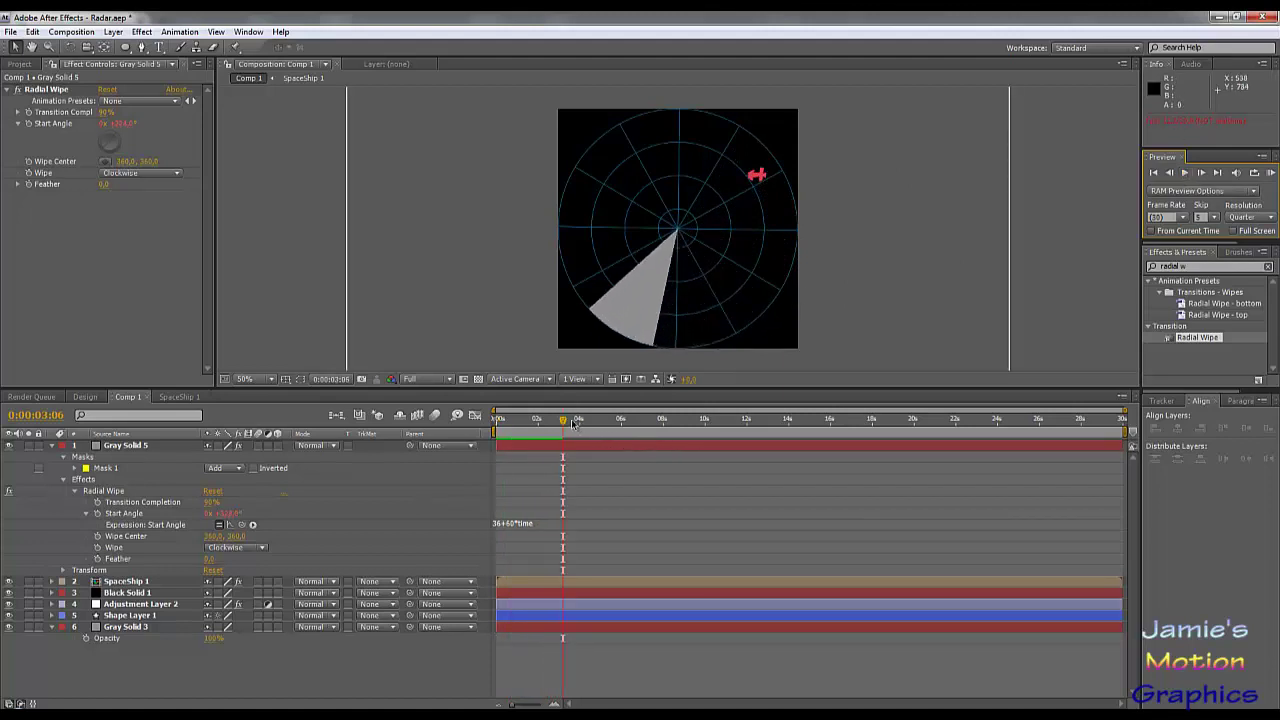
left_click_drag(528, 424, 495, 437)
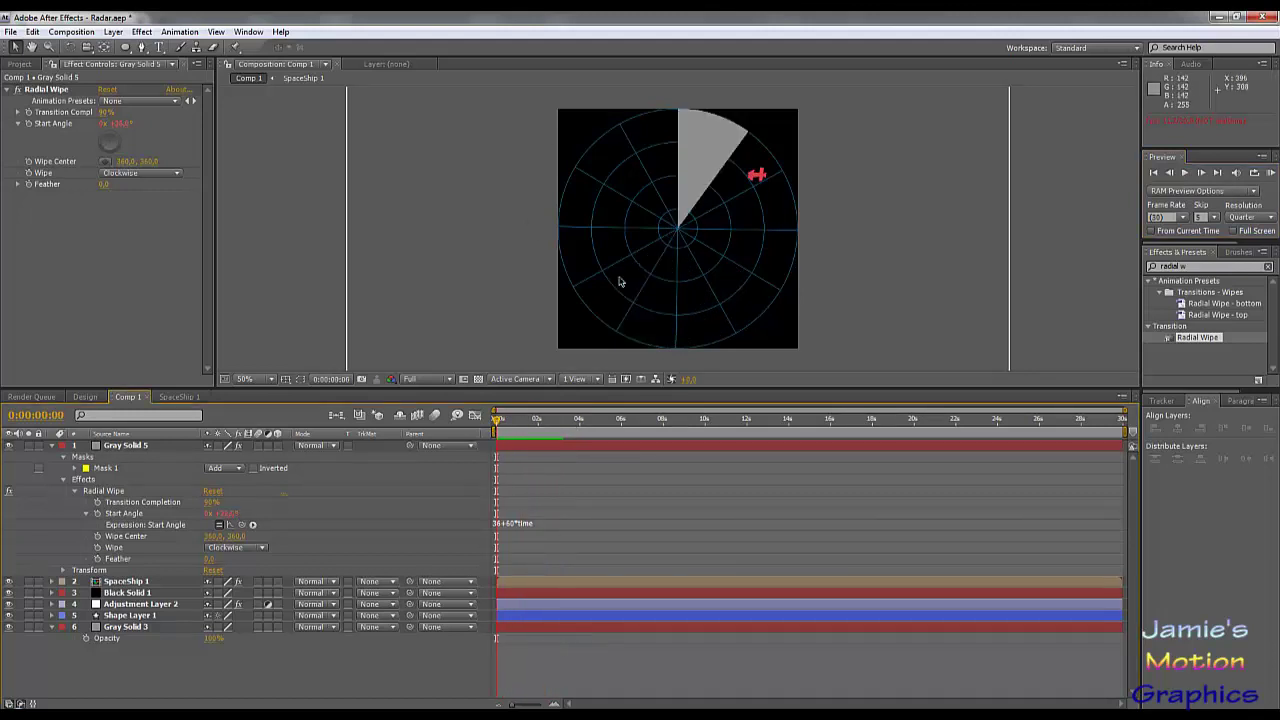
Try a faster sweep with the Start Angle expression 36+120*time and preview it from the start
left_click(514, 524)
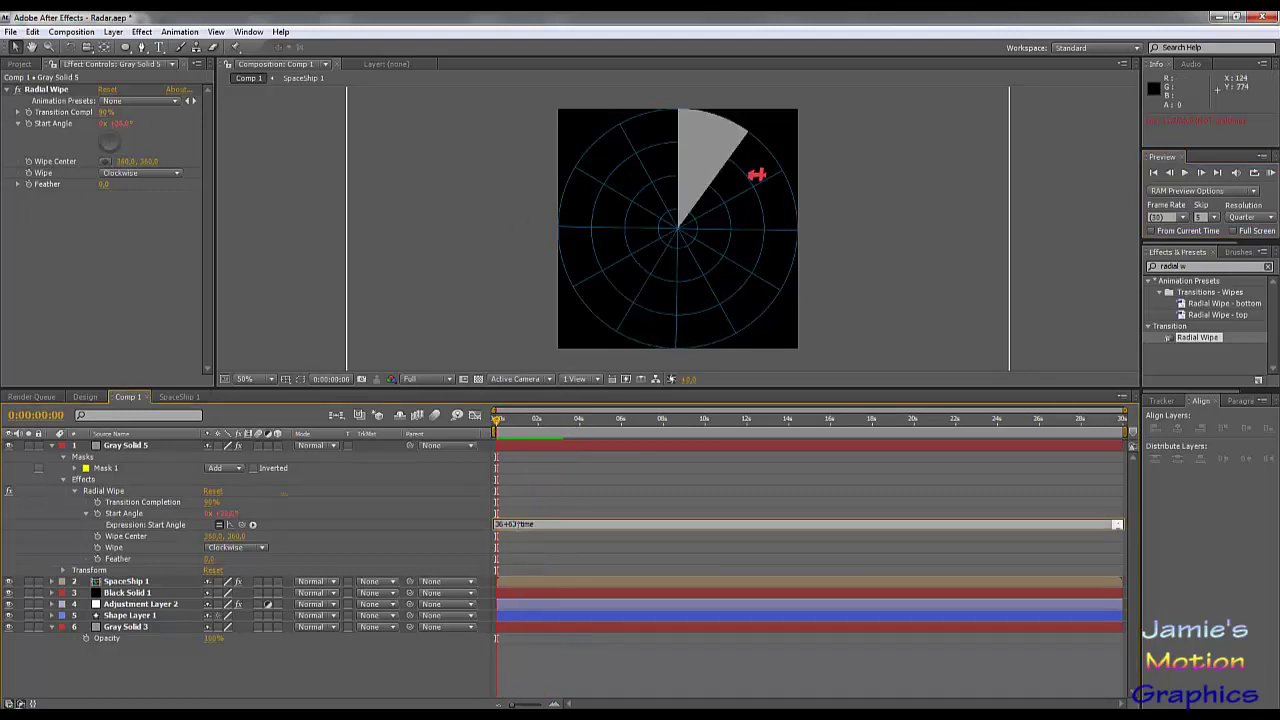
type("120")
left_click(458, 664)
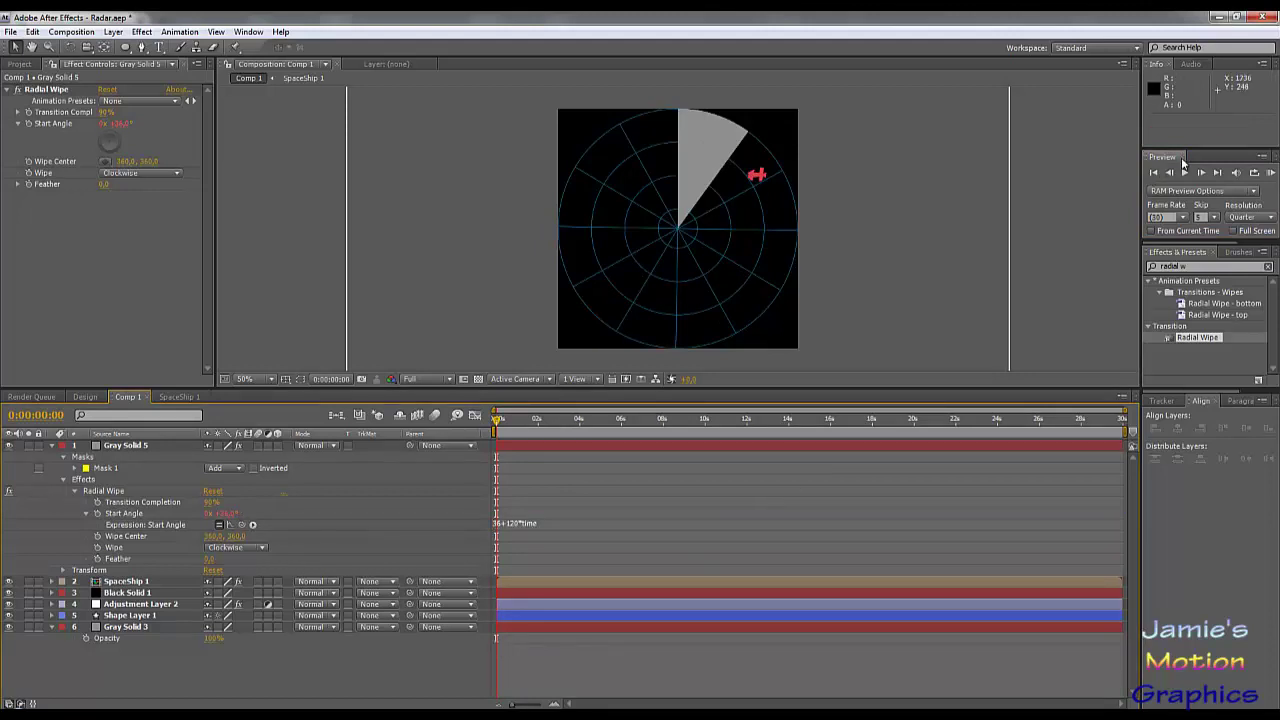
left_click(1185, 172)
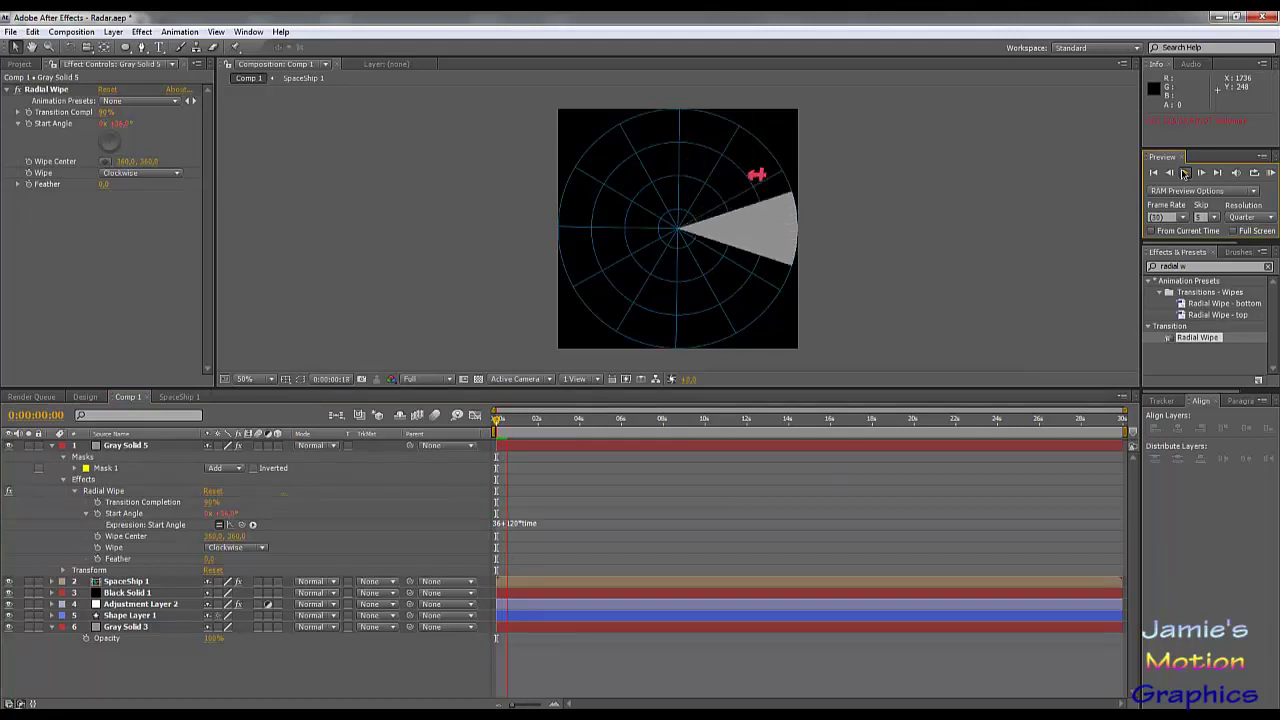
left_click(1185, 172)
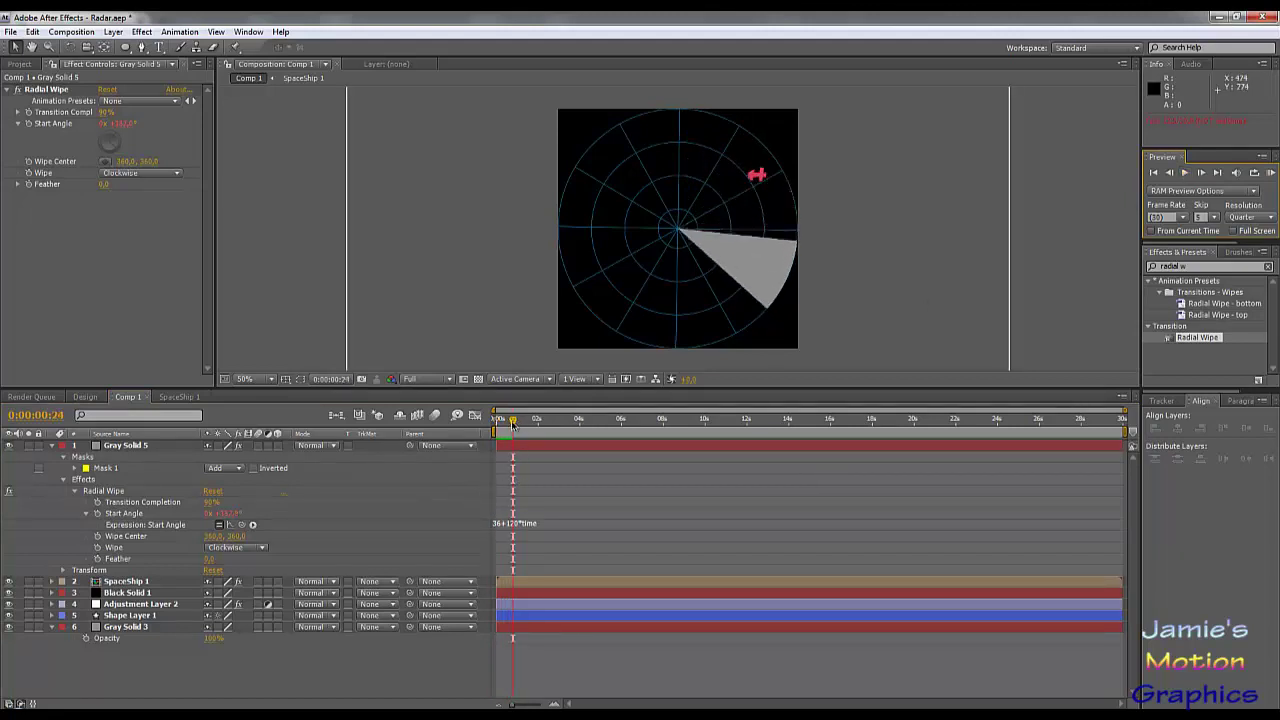
left_click_drag(512, 424, 496, 424)
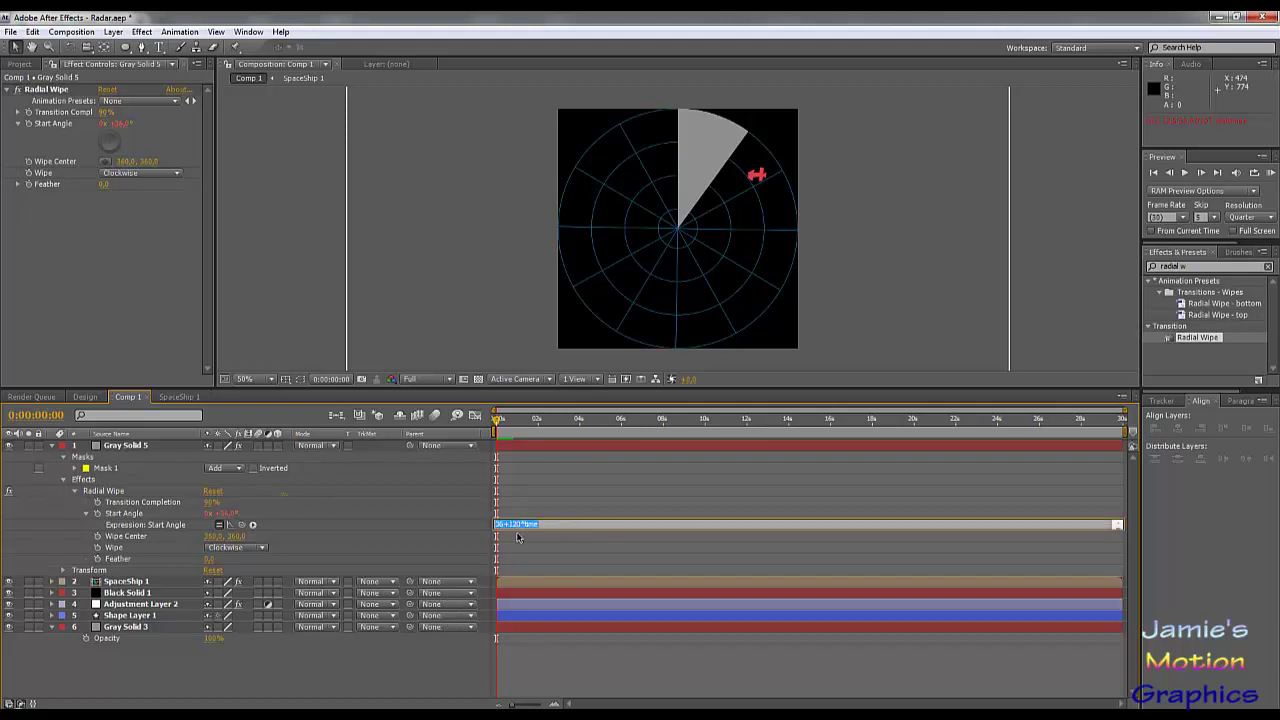
Set the Start Angle expression to 36+180*time and scrub the timeline to check the sweep's rotation
left_click(712, 478)
left_click(445, 676)
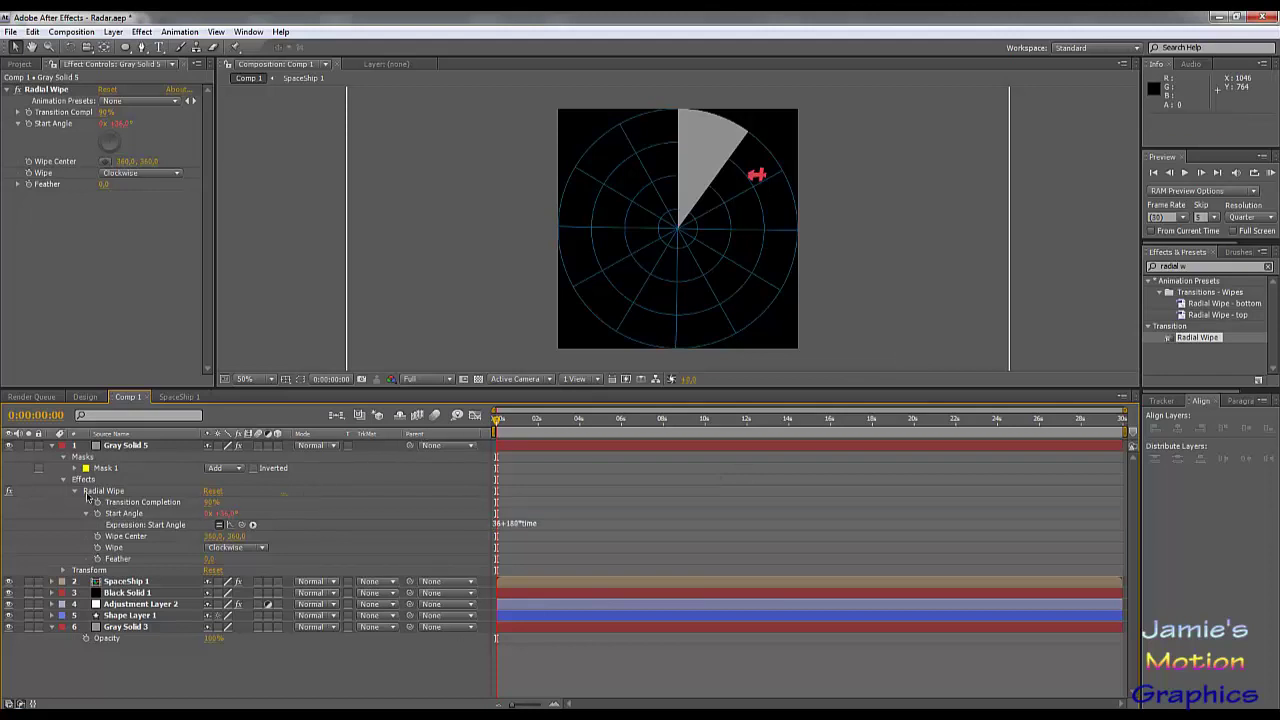
left_click(62, 457)
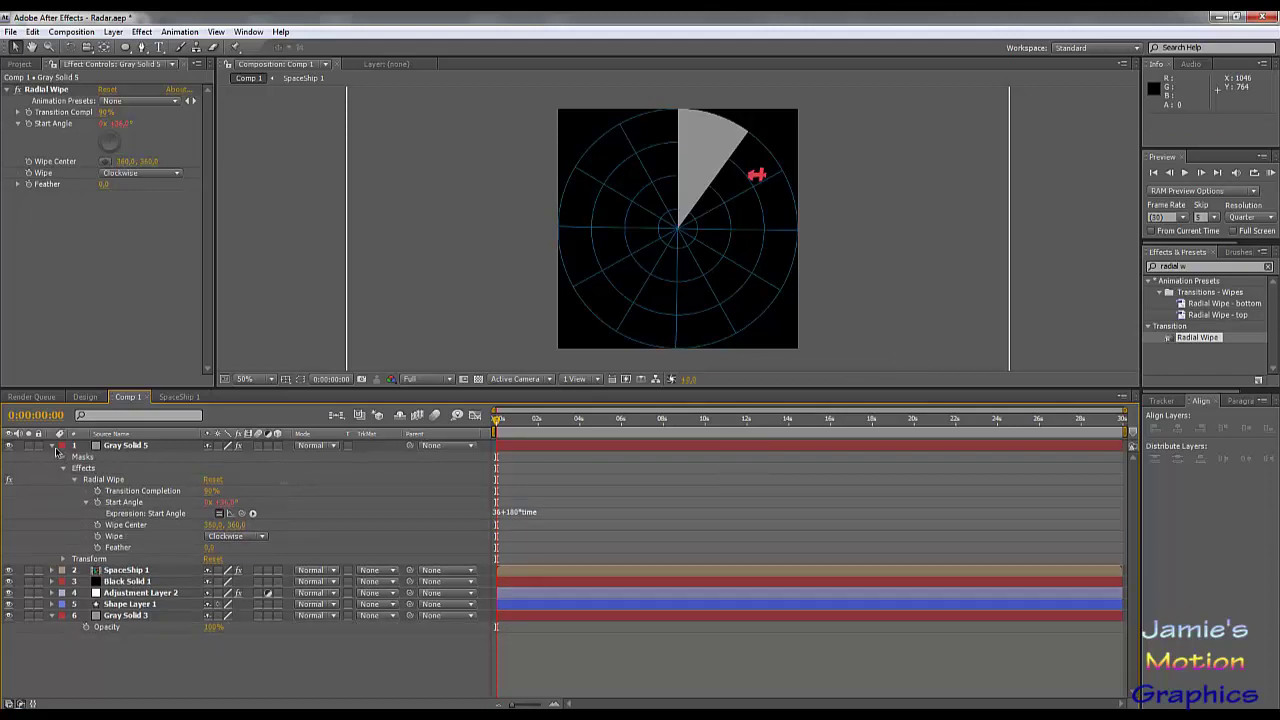
left_click(52, 447)
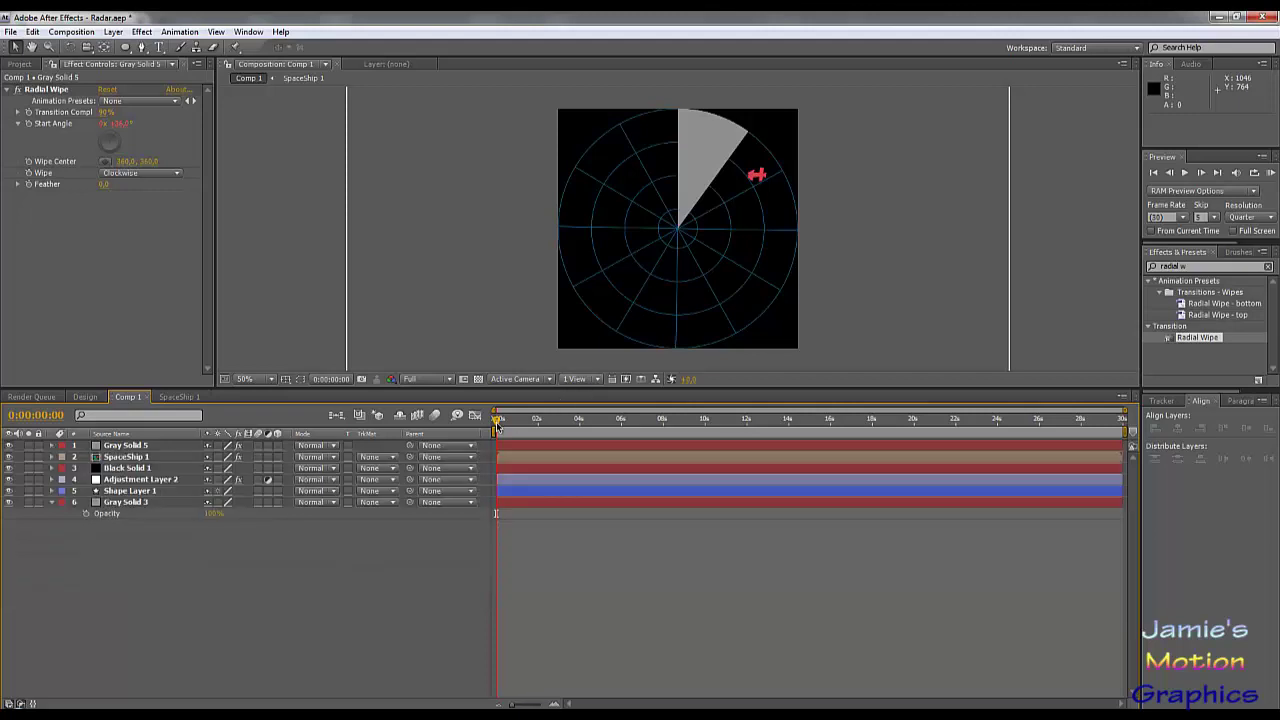
mouse_move(498, 421)
left_mouse_down()
mouse_move(553, 421)
mouse_move(530, 421)
left_mouse_up()
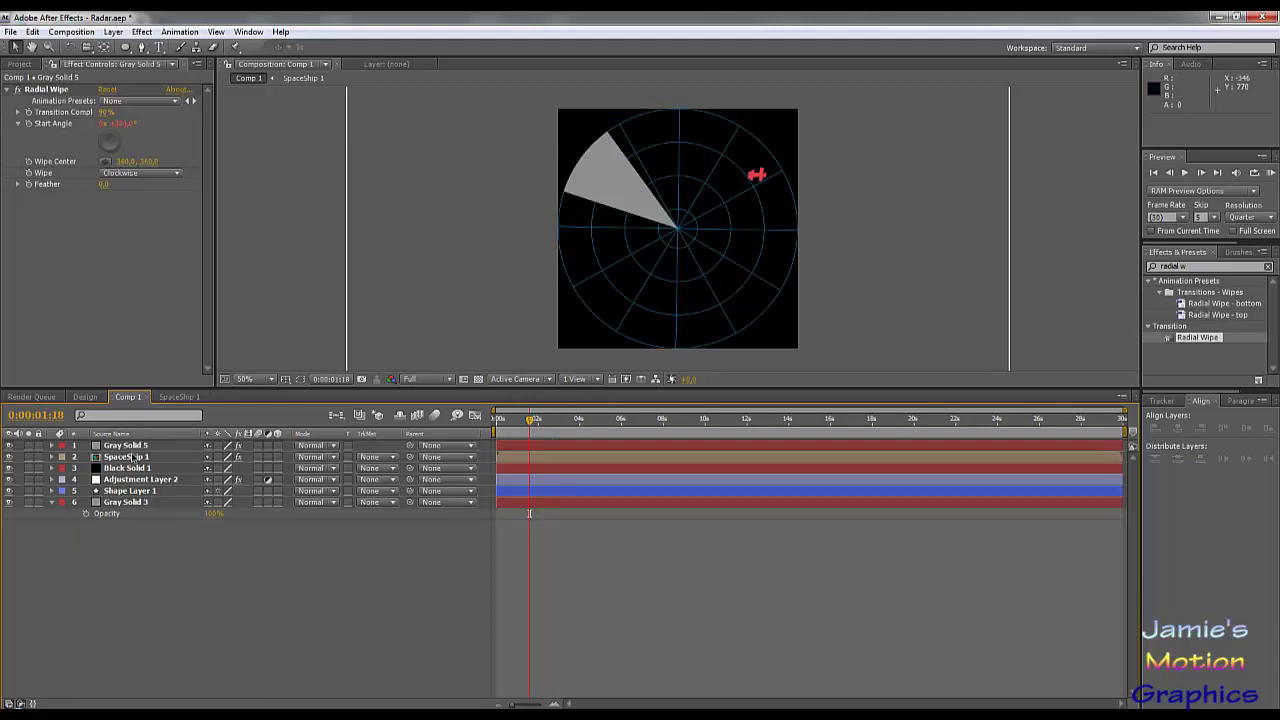
Enable Position keyframing on the SpaceShip 1 layer with its first keyframe at 0:00:00:00
left_click(133, 457)
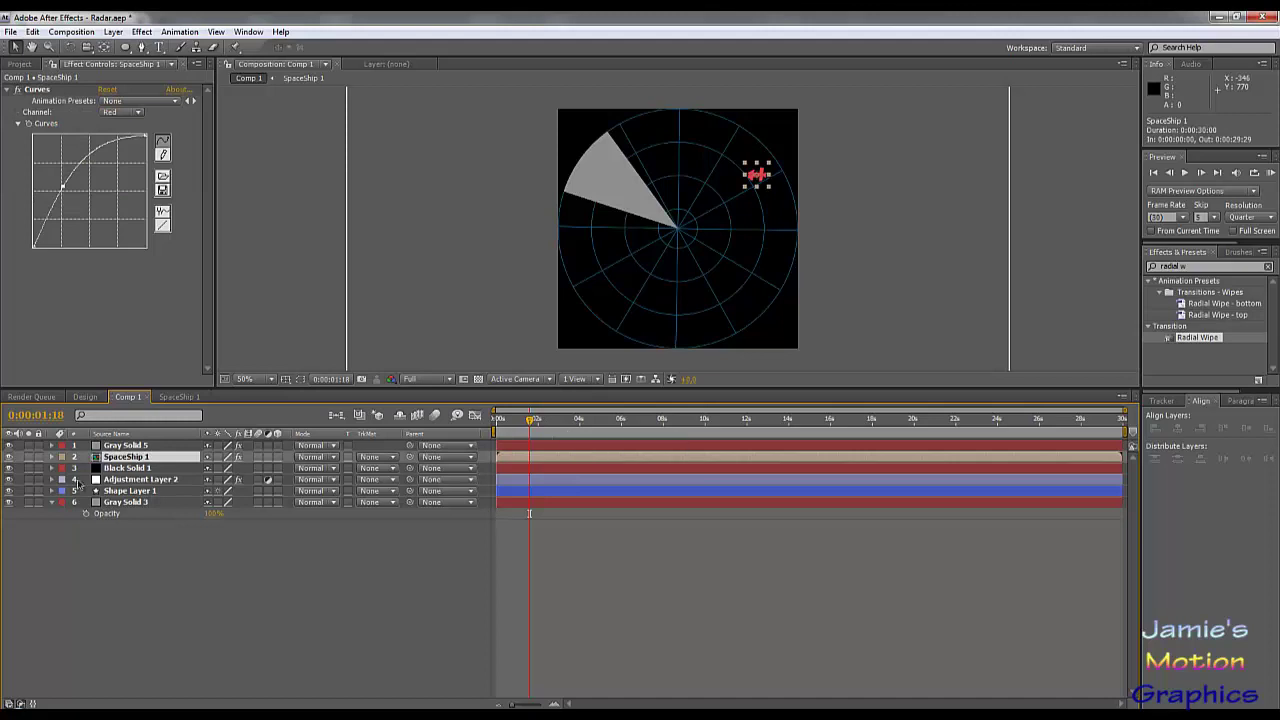
left_click(53, 457)
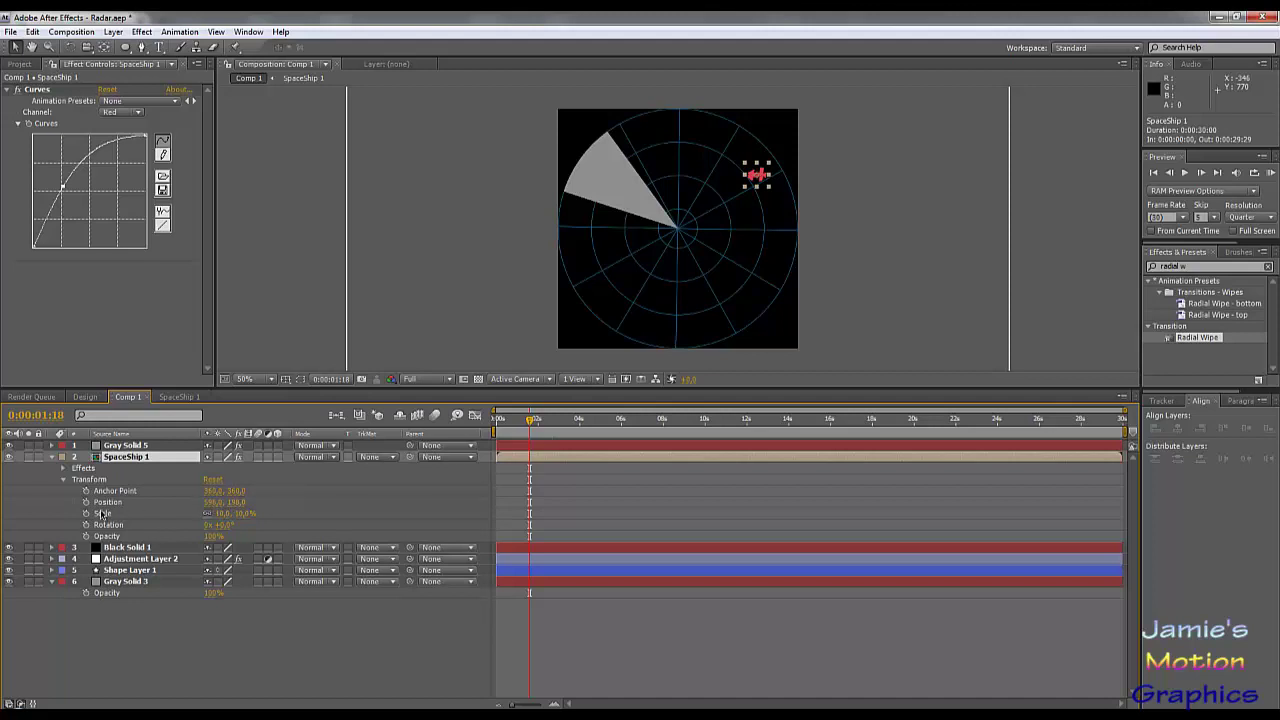
left_click(86, 502)
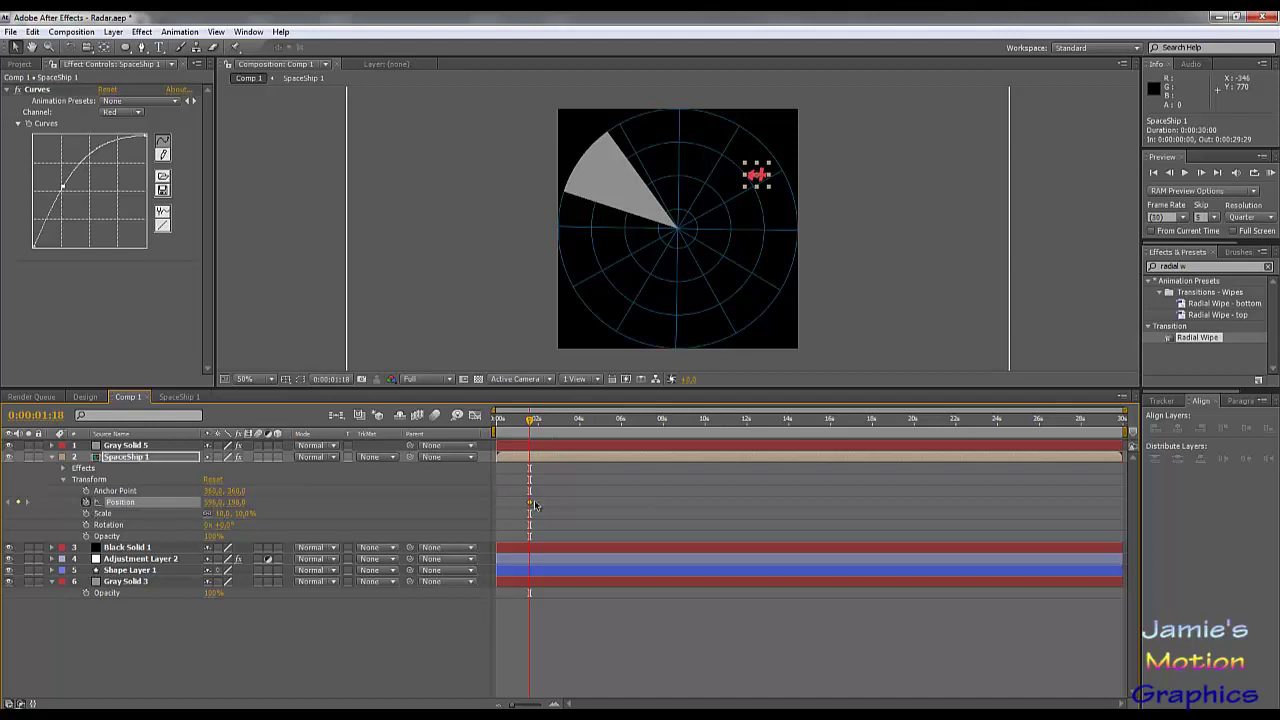
left_click_drag(530, 503, 496, 508)
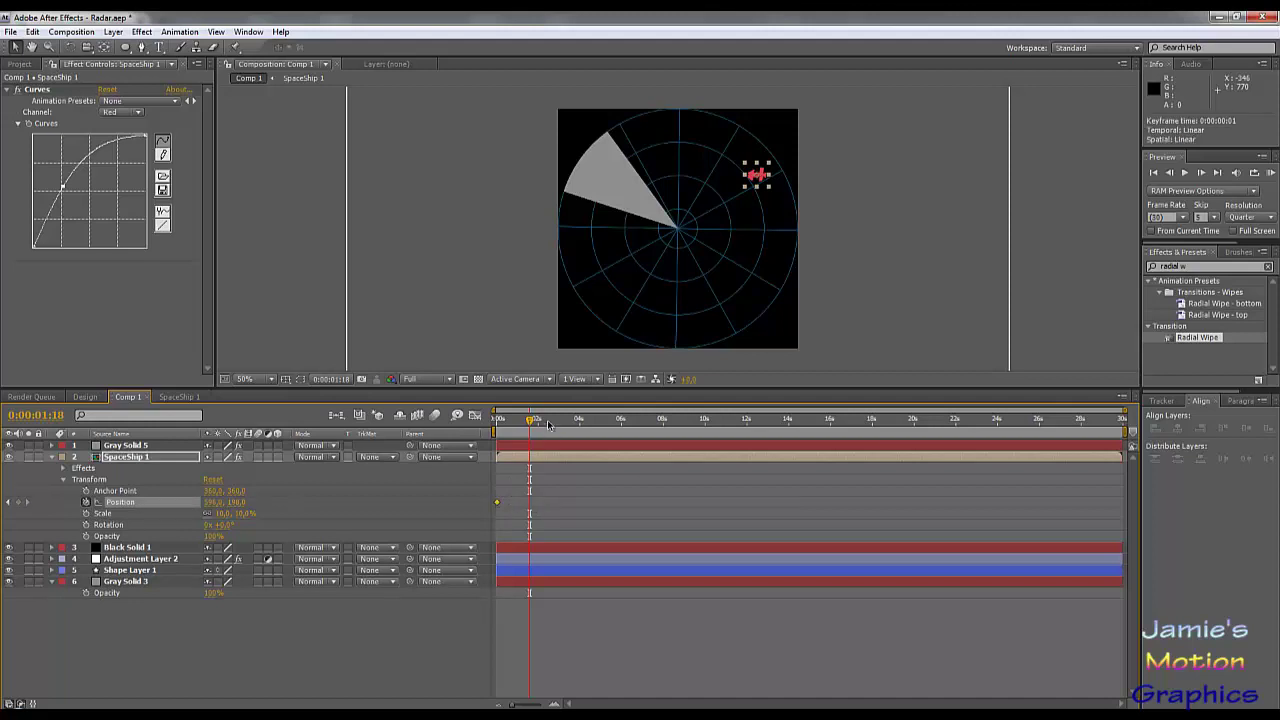
left_click_drag(533, 425, 487, 441)
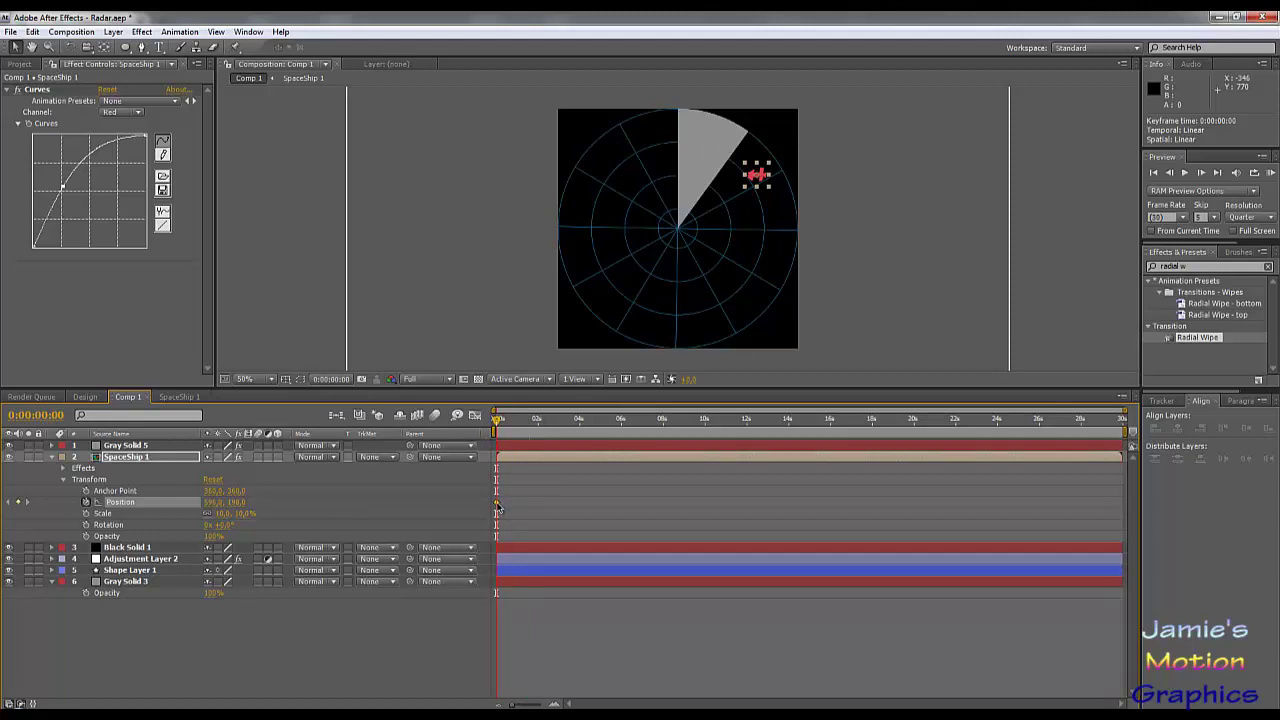
Keyframe SpaceShip 1's Position at 0:00:29:29 to about 322, 111 near the radar's upper middle, and keep the layer selected
left_click_drag(498, 420, 1122, 420)
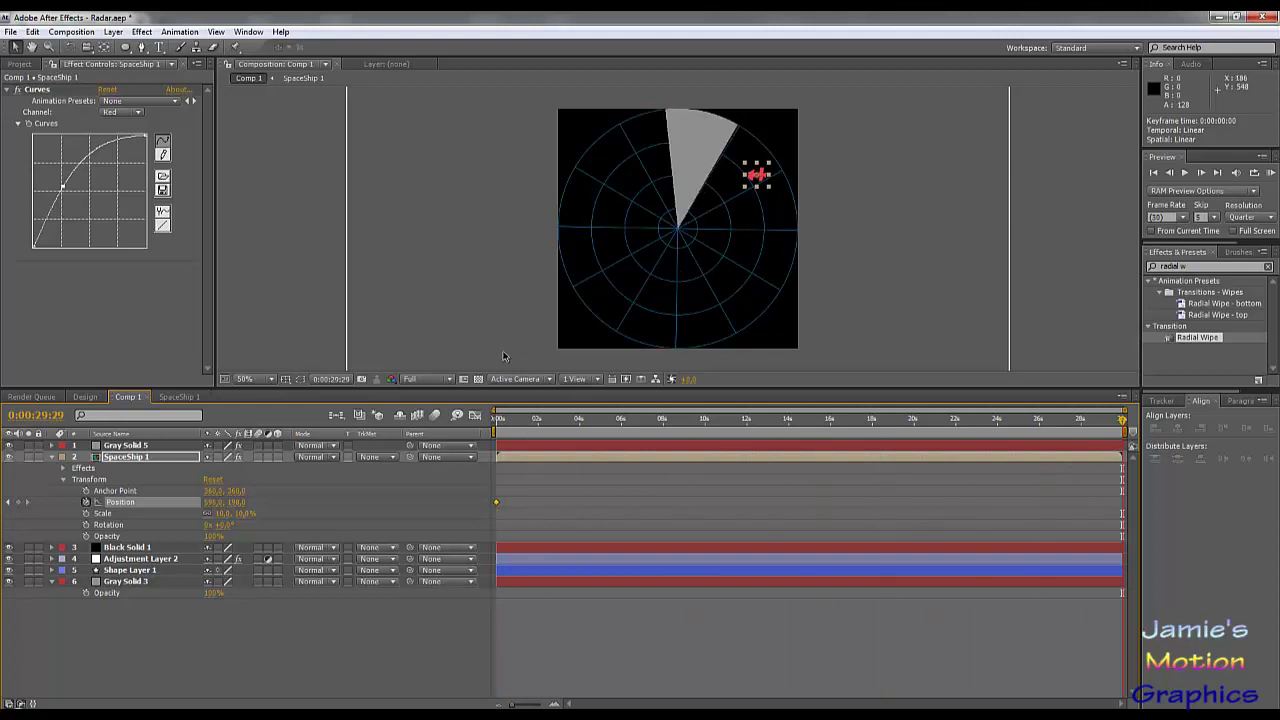
left_click_drag(211, 502, 137, 520)
left_click_drag(216, 506, 231, 499)
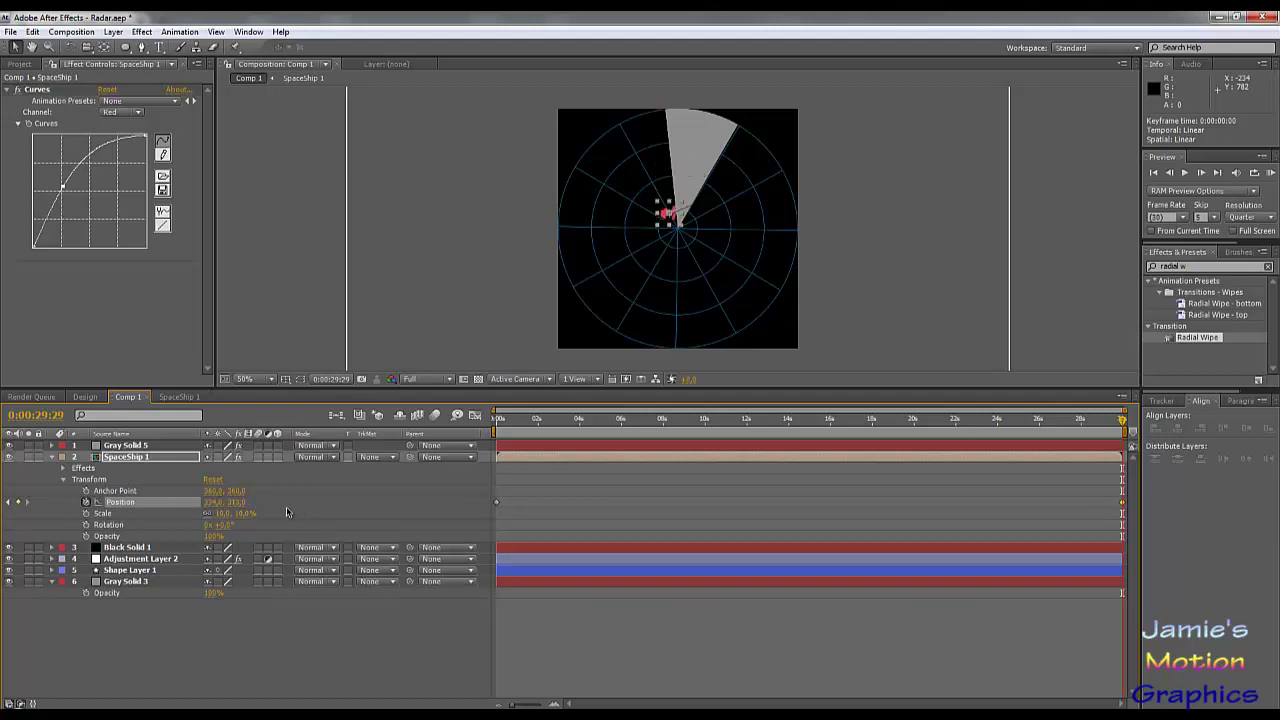
left_click_drag(238, 507, 231, 509)
left_click_drag(212, 505, 203, 503)
left_click(288, 643)
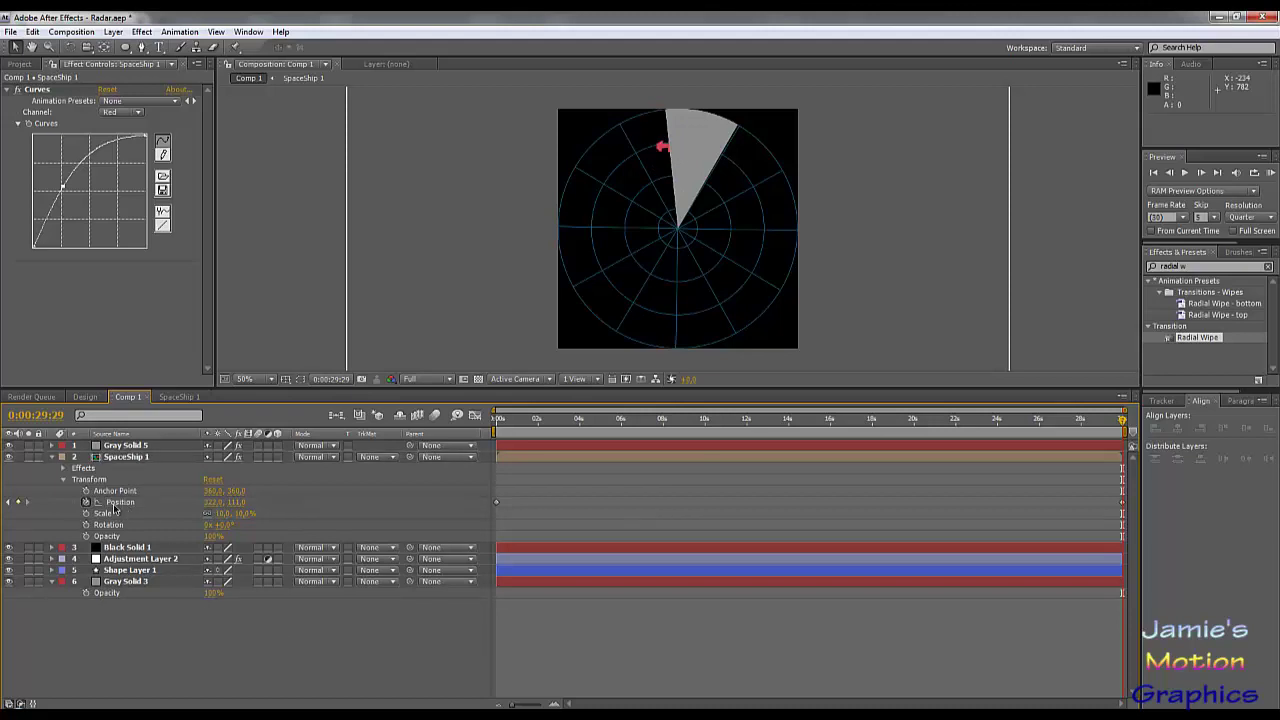
left_click(114, 458)
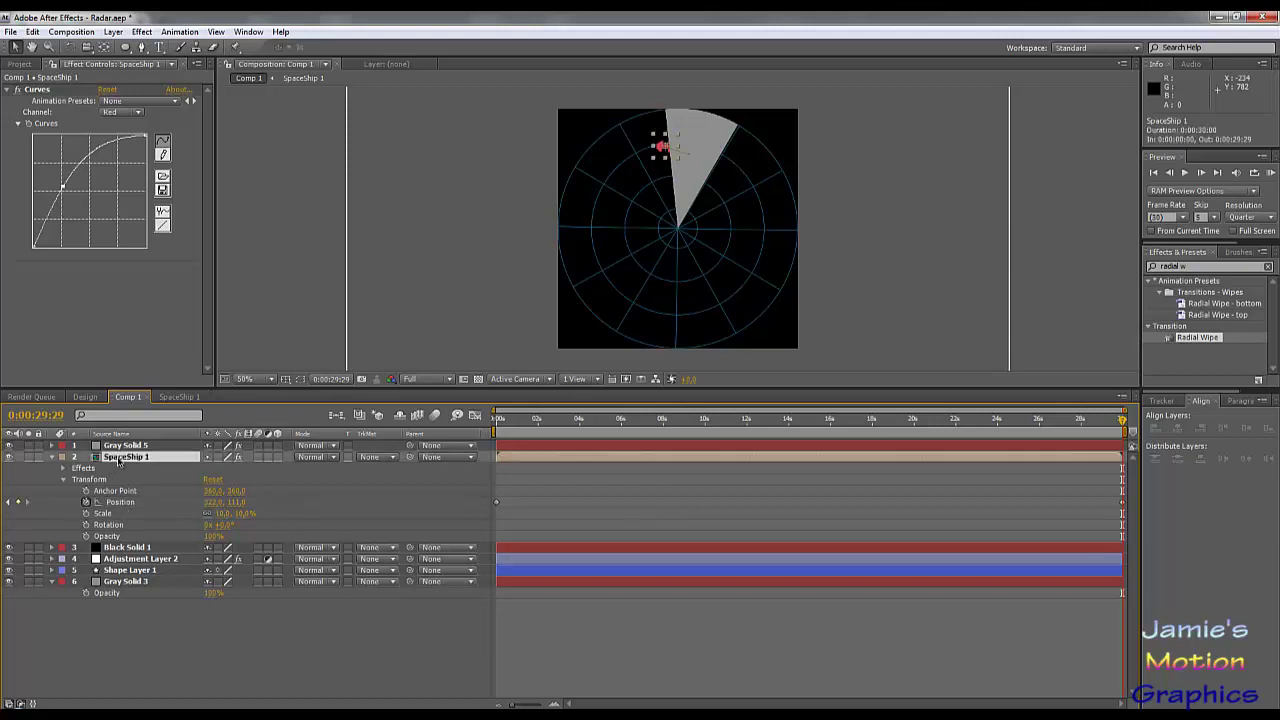
Add an expression to SpaceShip 1's Opacity and copy the Opacity expression of the Ship 1 layer in the Design composition
key("t")
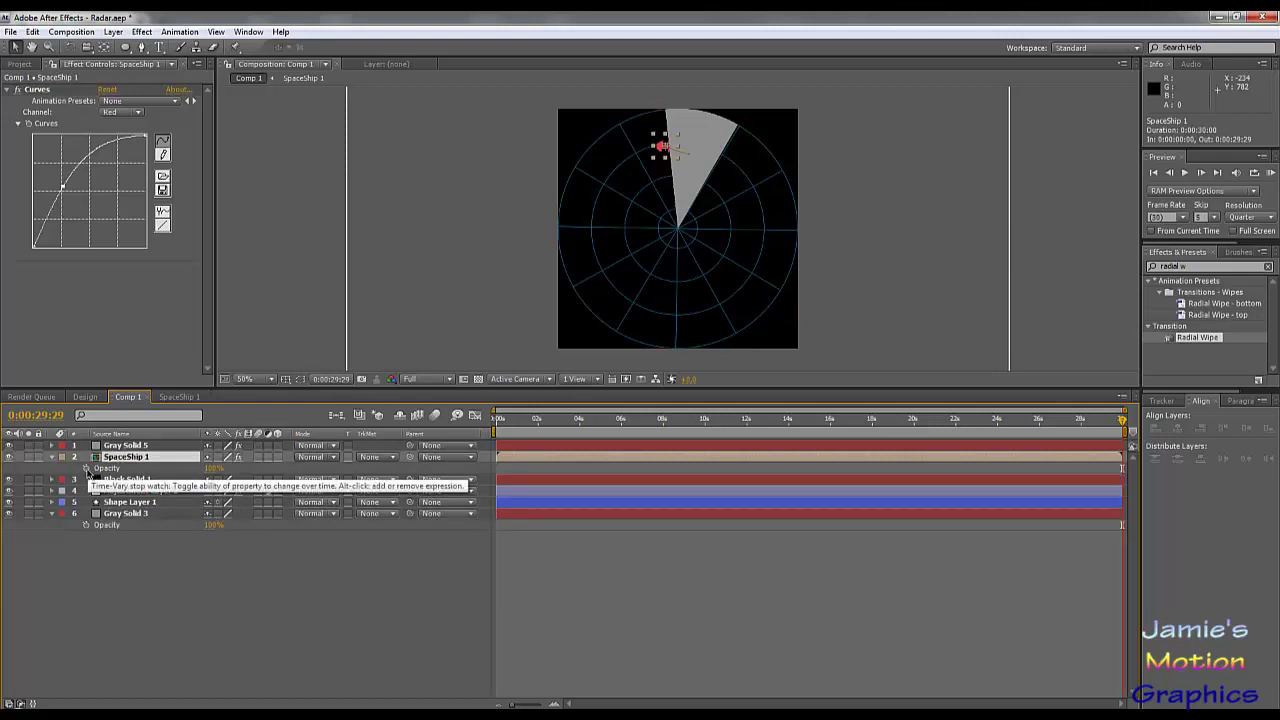
left_click(86, 469, "alt")
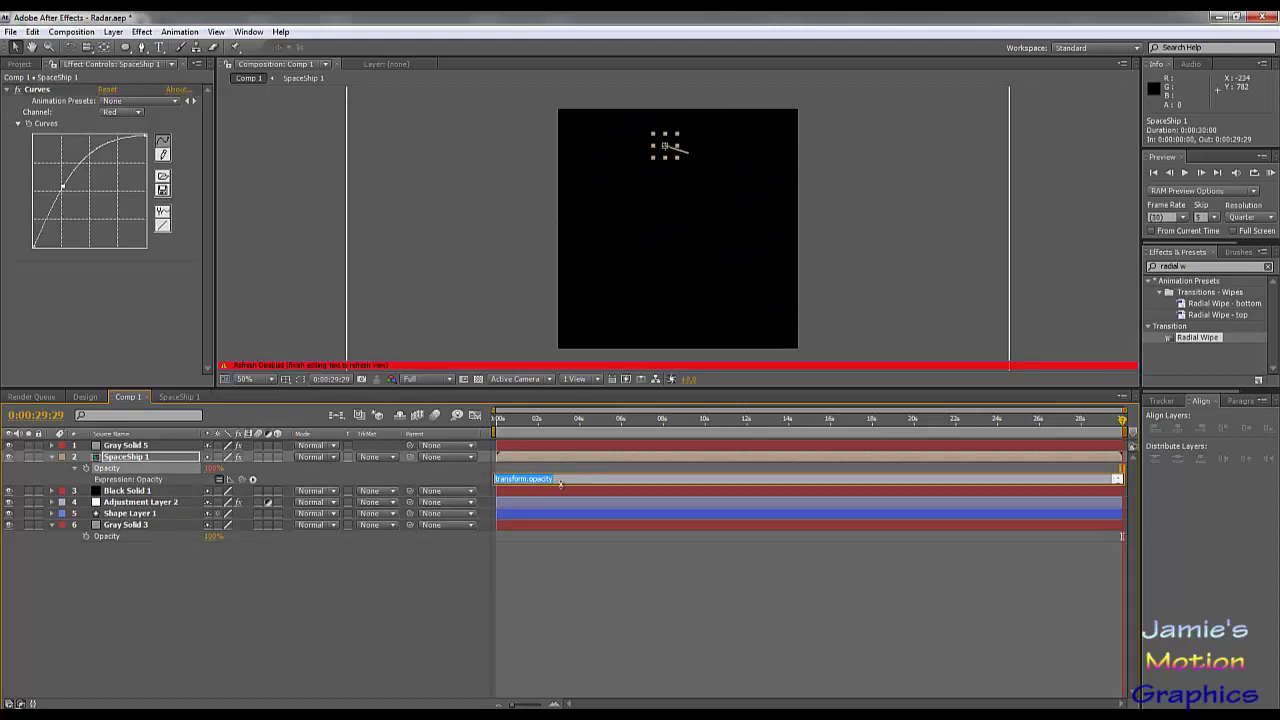
left_click(85, 398)
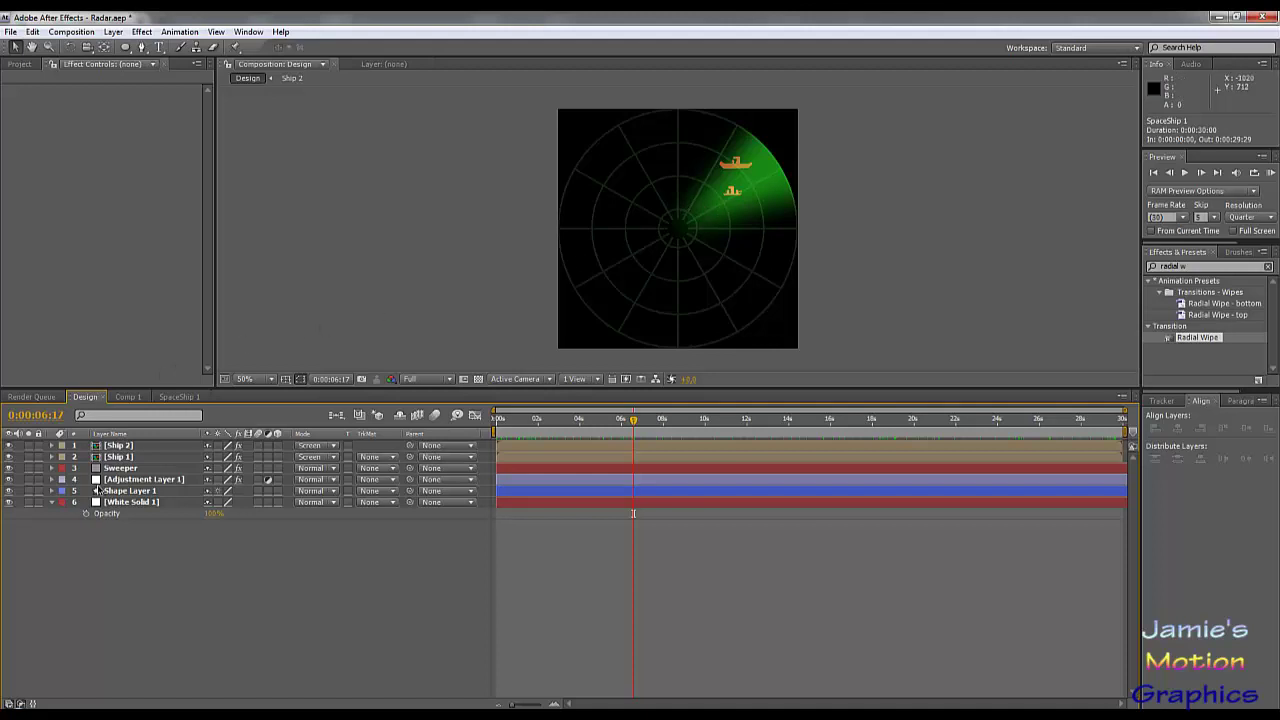
left_click(119, 458)
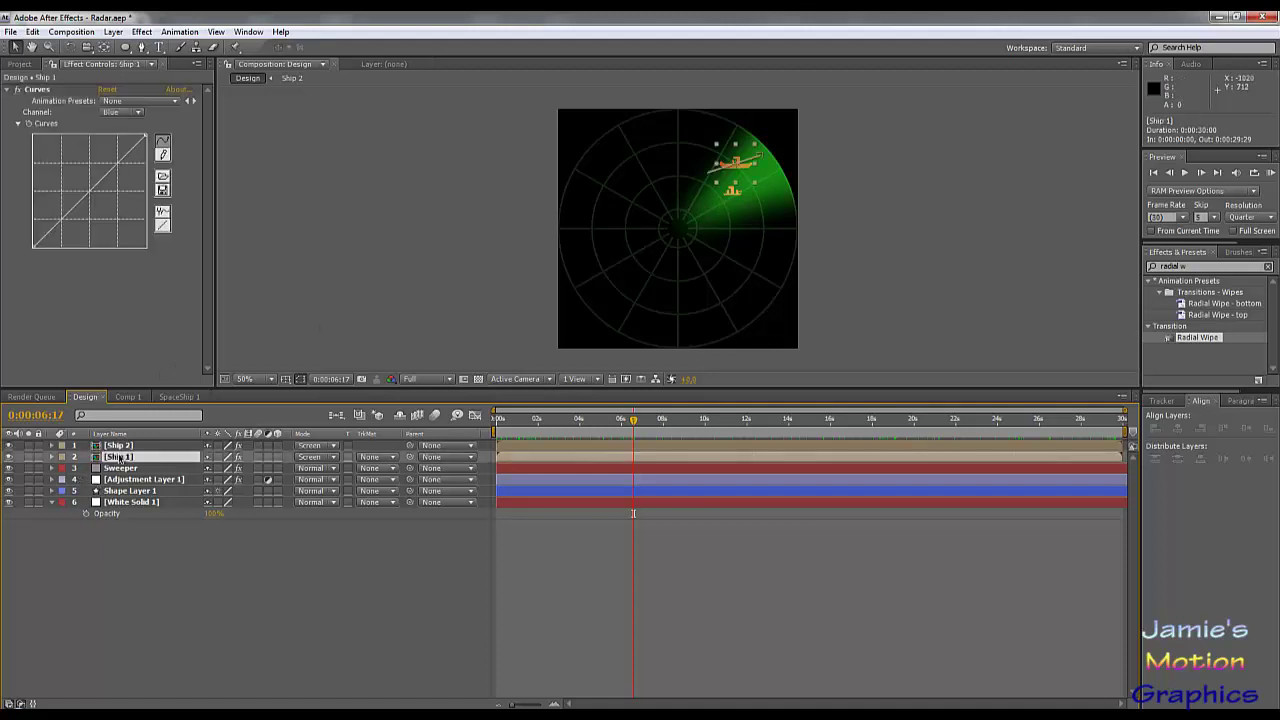
key("t")
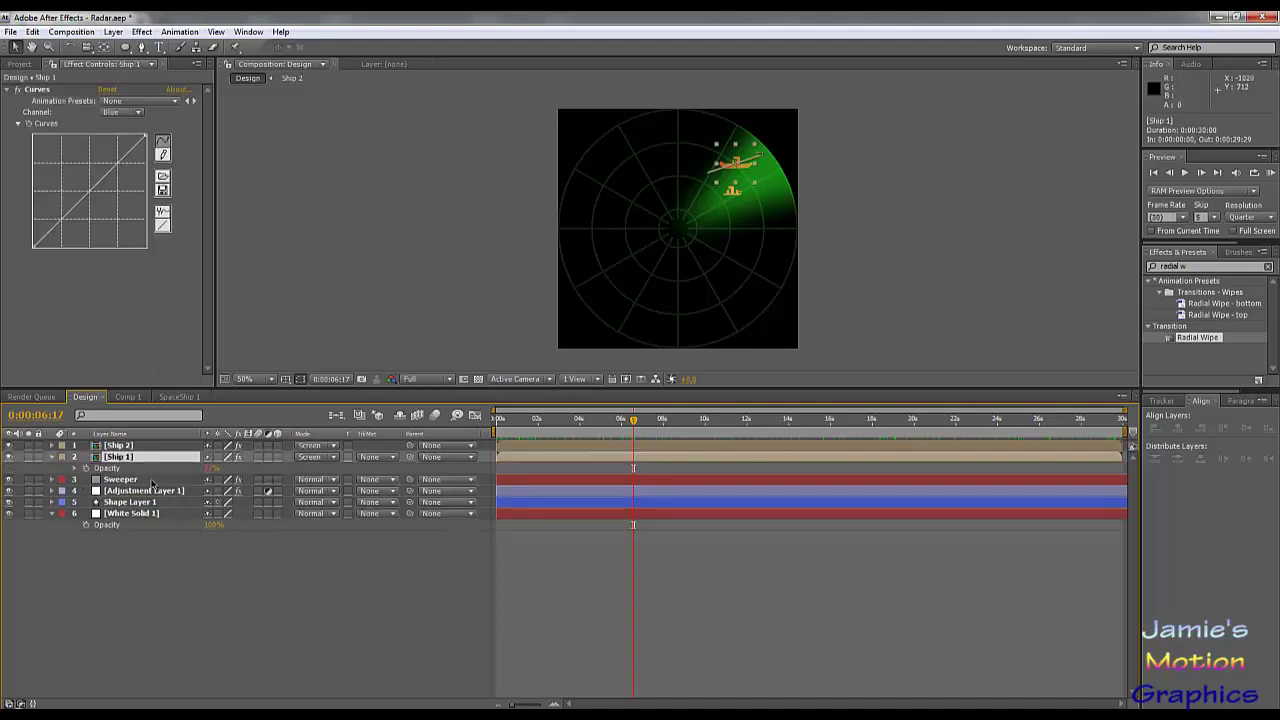
left_click(74, 469)
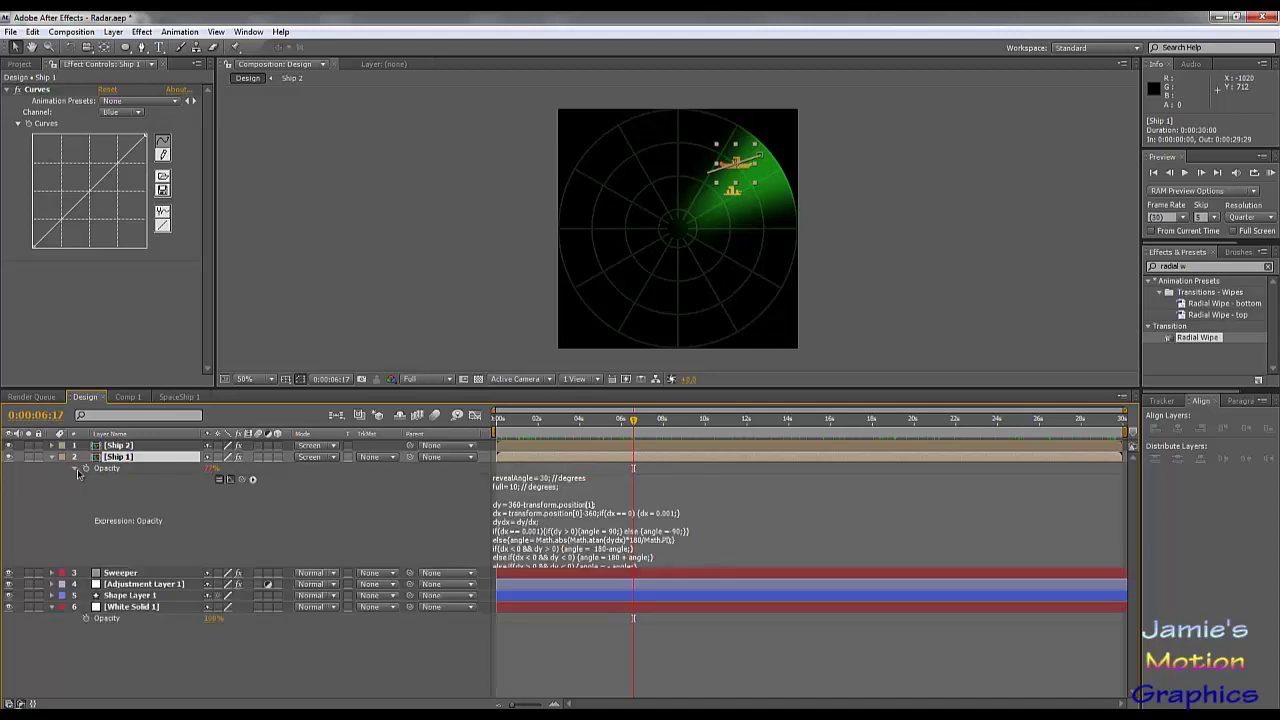
left_click(618, 490)
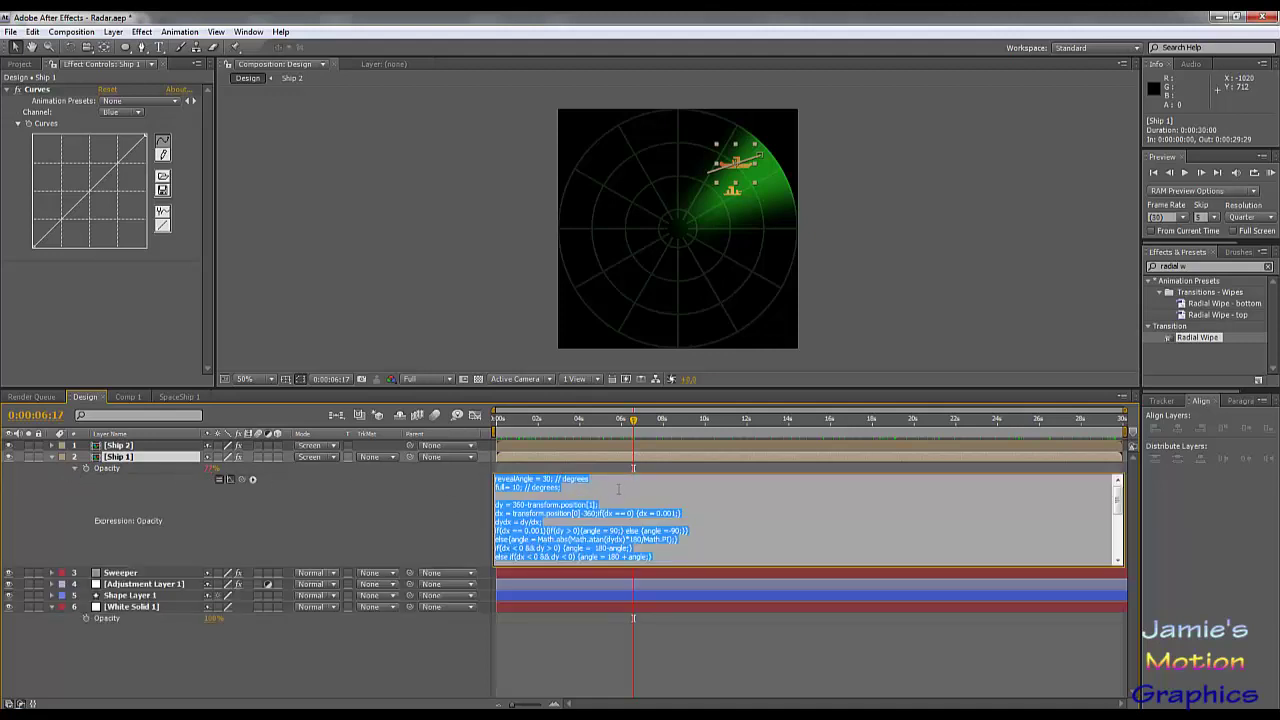
Replace SpaceShip 1's default Opacity expression in Comp 1 with the code copied from Ship 1
left_click(130, 398)
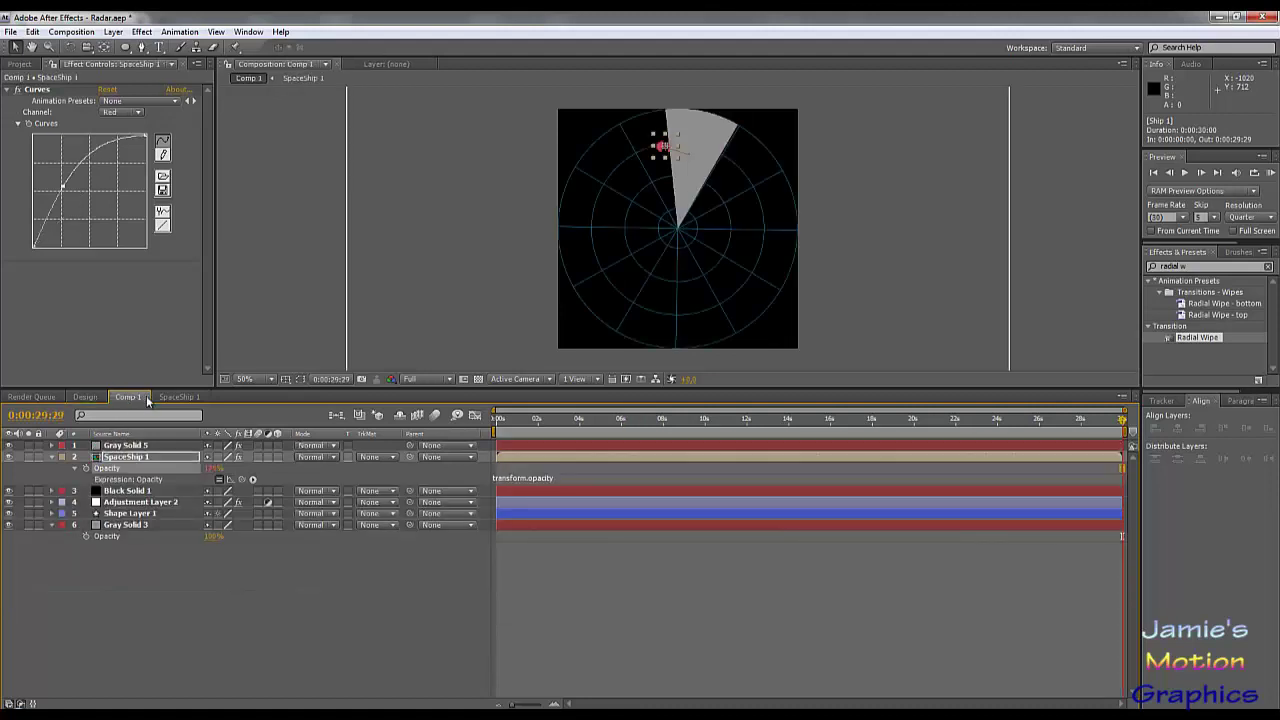
left_click(546, 481)
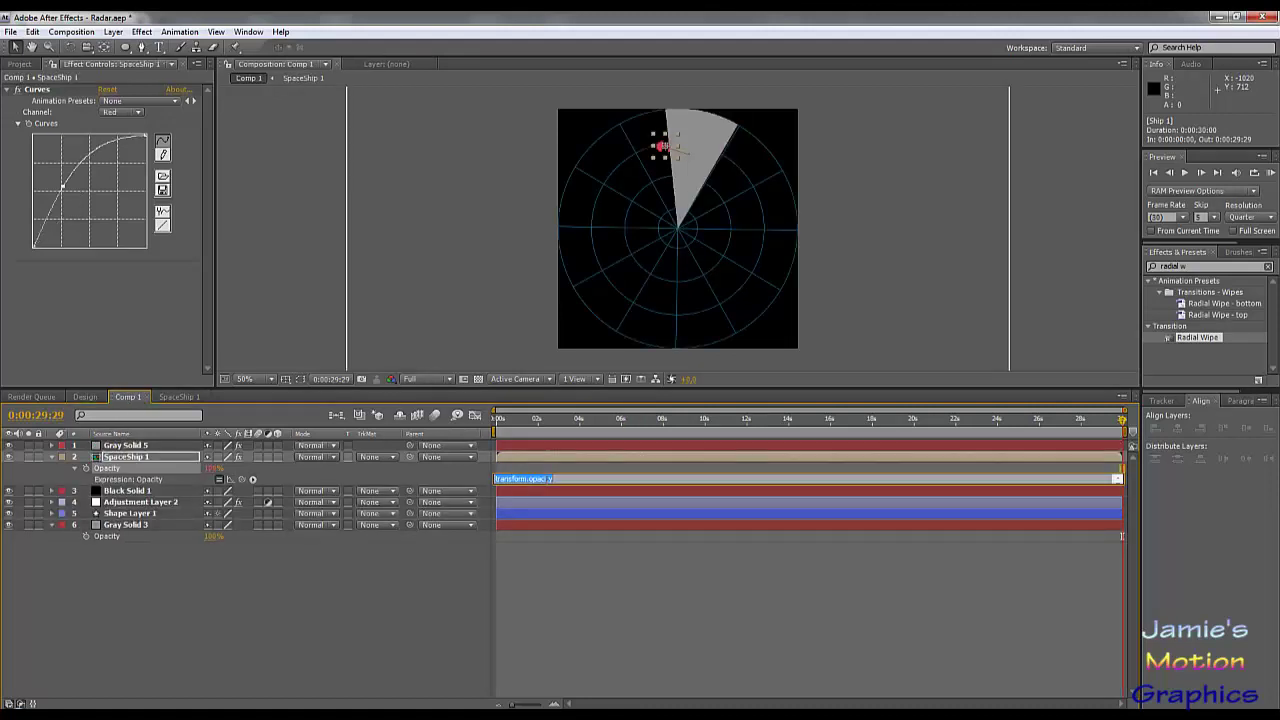
key("BackSpace")
key("ctrl+v")
left_click(401, 620)
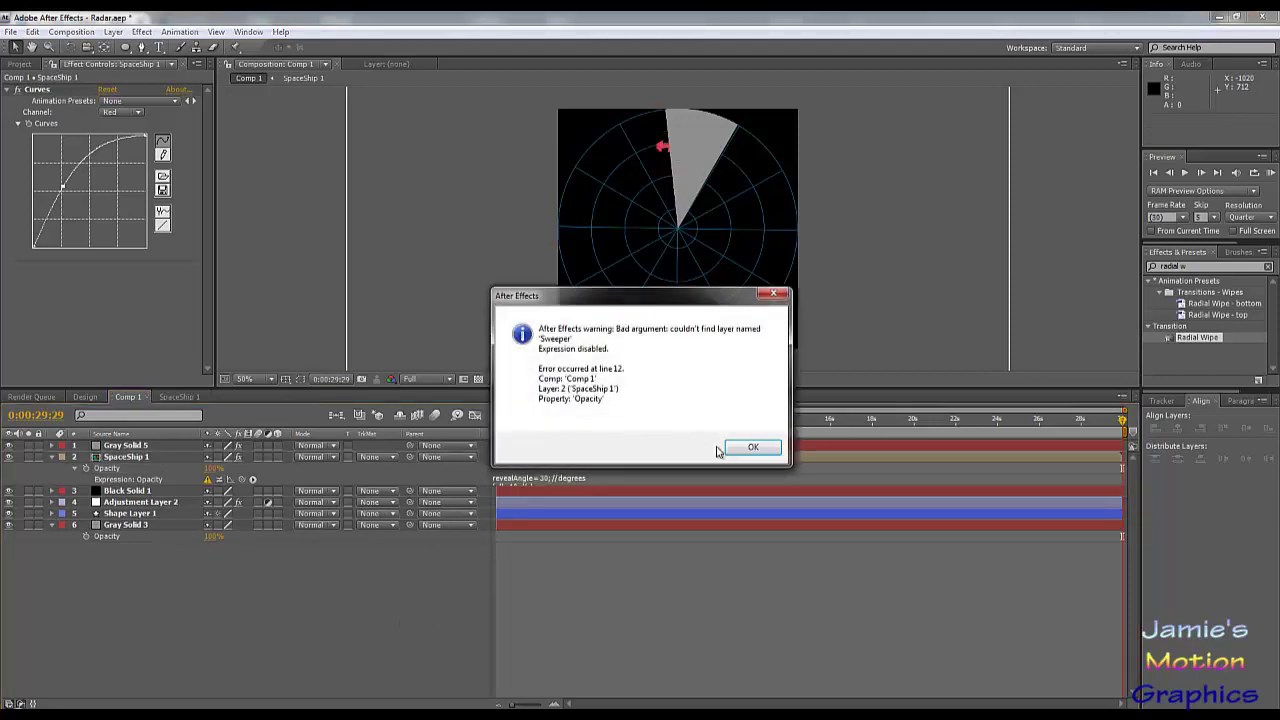
key("Return")
Rename Gray Solid 5 as Sweeper to match the layer name in the Opacity expression, and place it below SpaceShip 1
left_click(608, 480)
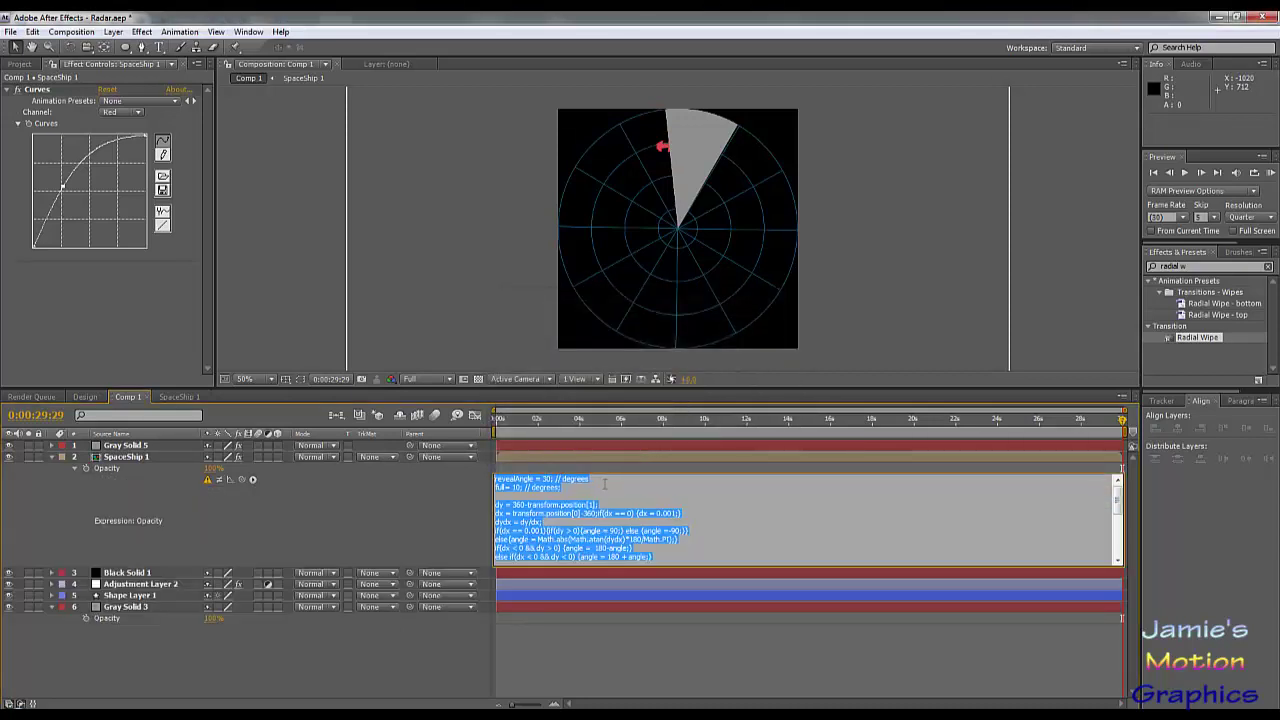
left_click(604, 484)
scroll(628, 515, "down", 5)
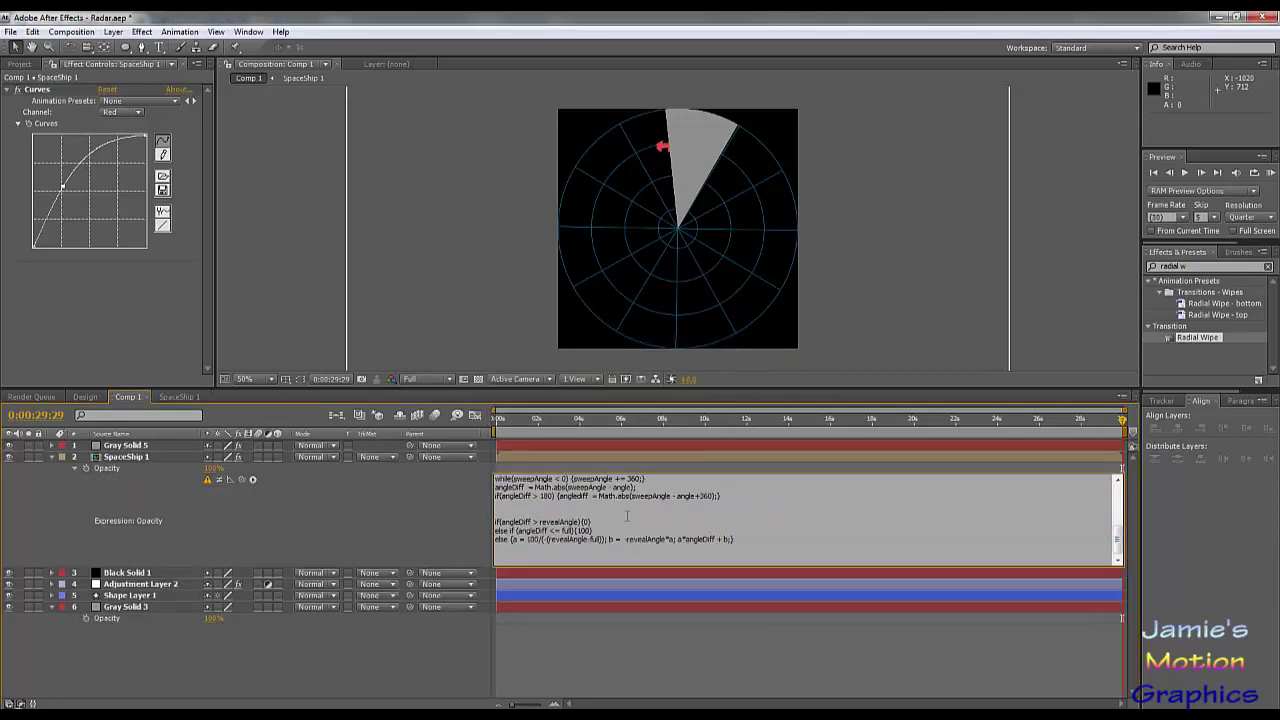
scroll(628, 514, "up", 3)
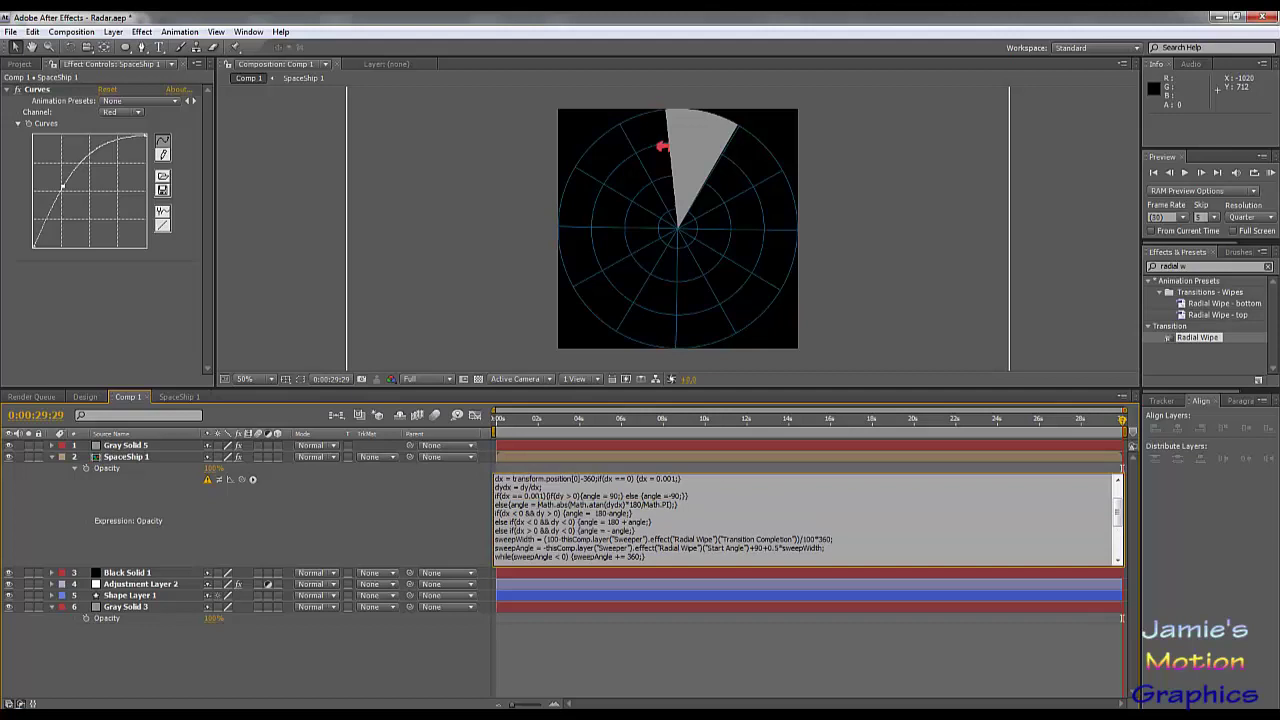
left_click(144, 446)
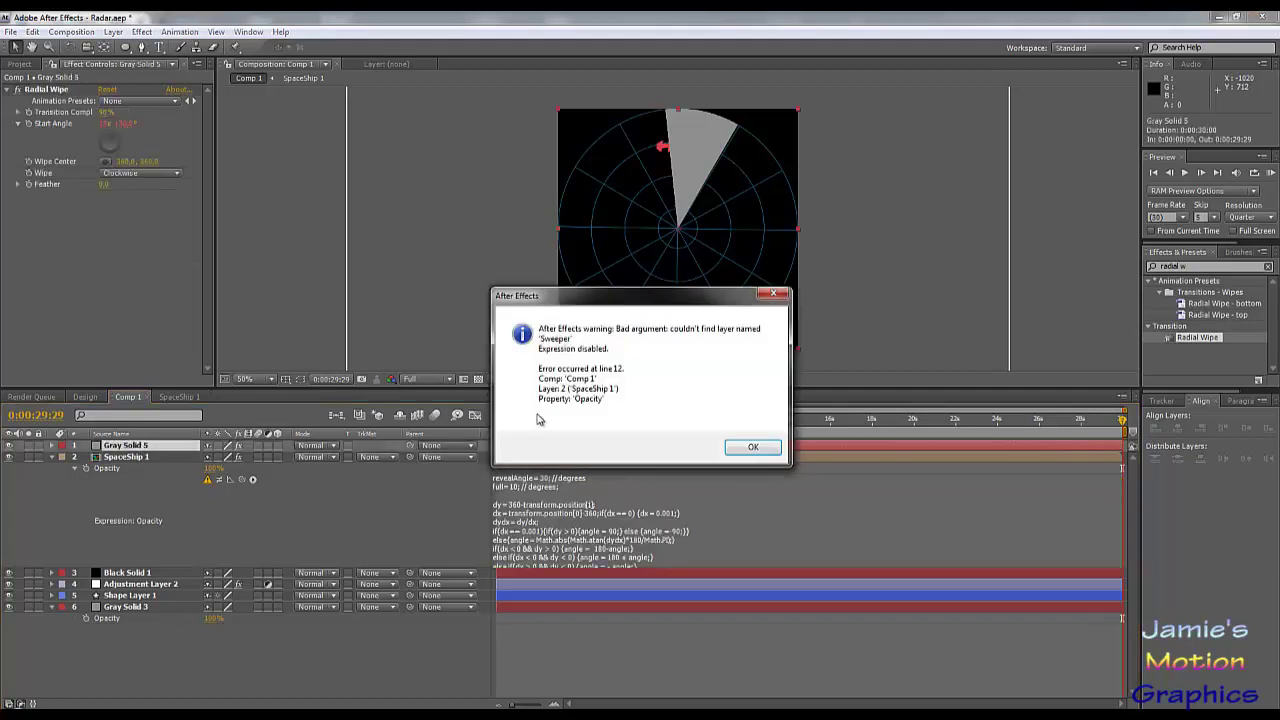
left_click(750, 448)
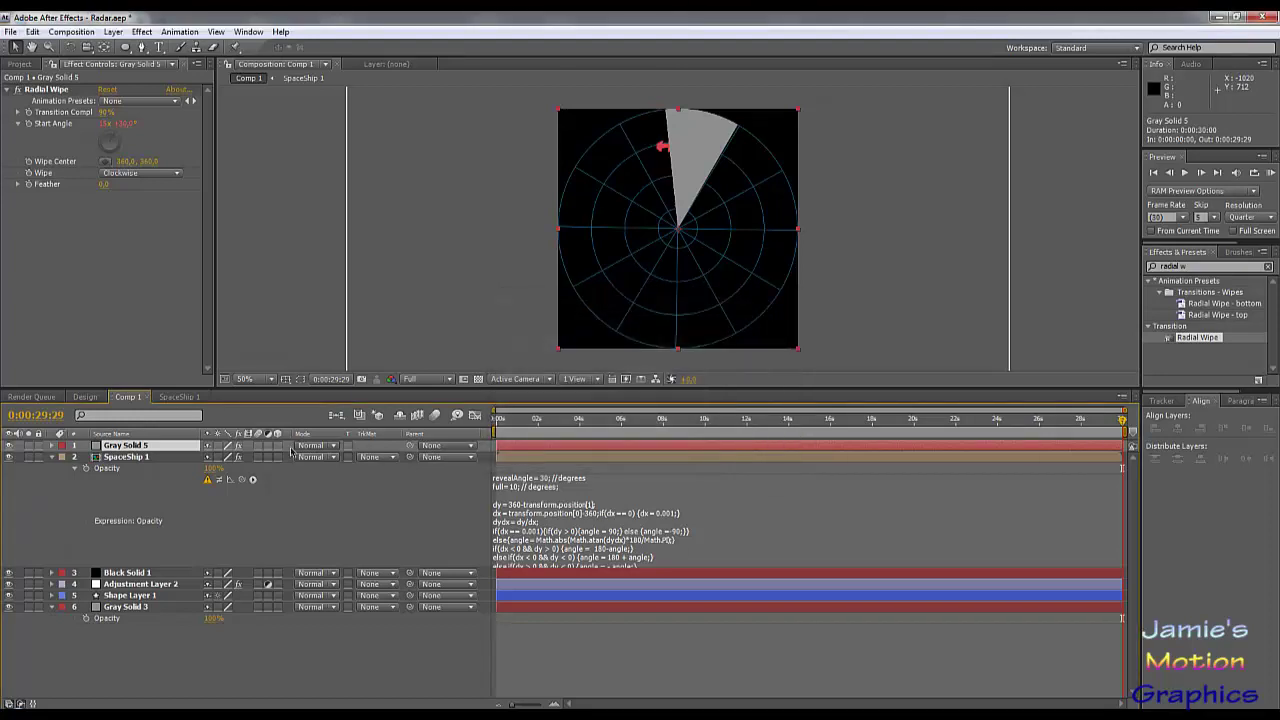
right_click(143, 451)
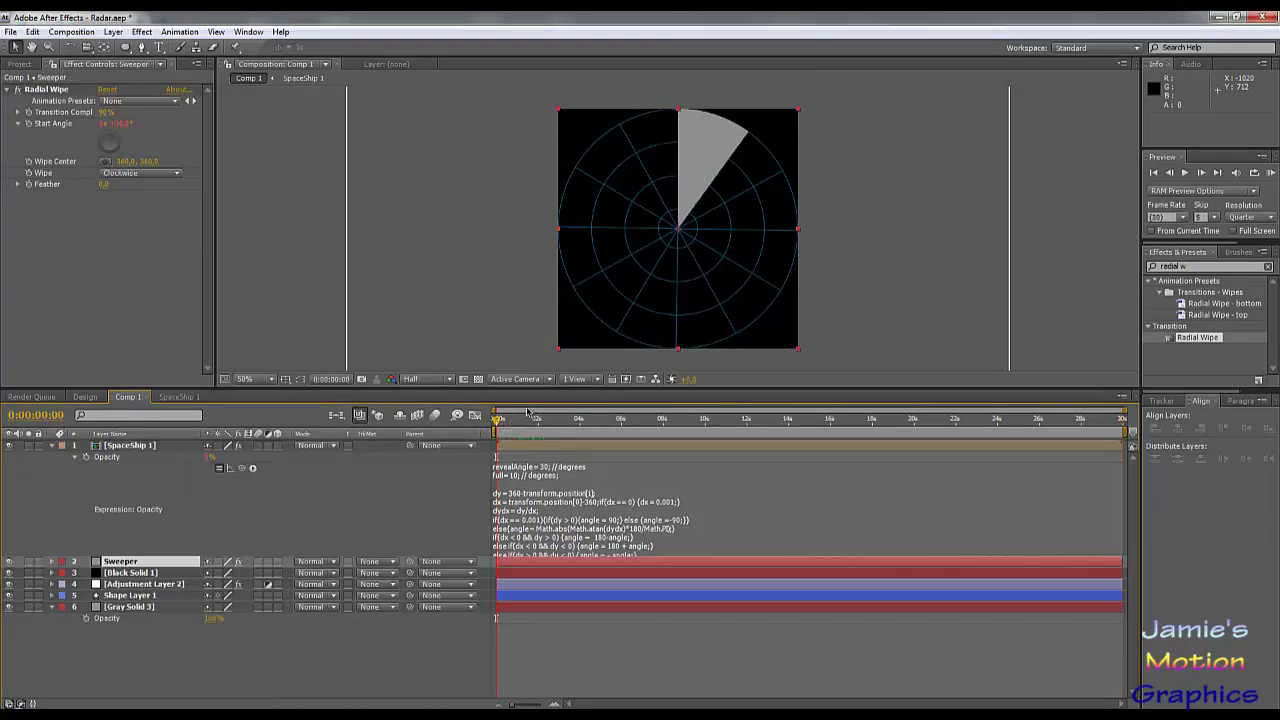
Scrub and preview Comp 1 from the start to check how the spaceship's opacity reacts to the sweep
left_click_drag(497, 420, 566, 420)
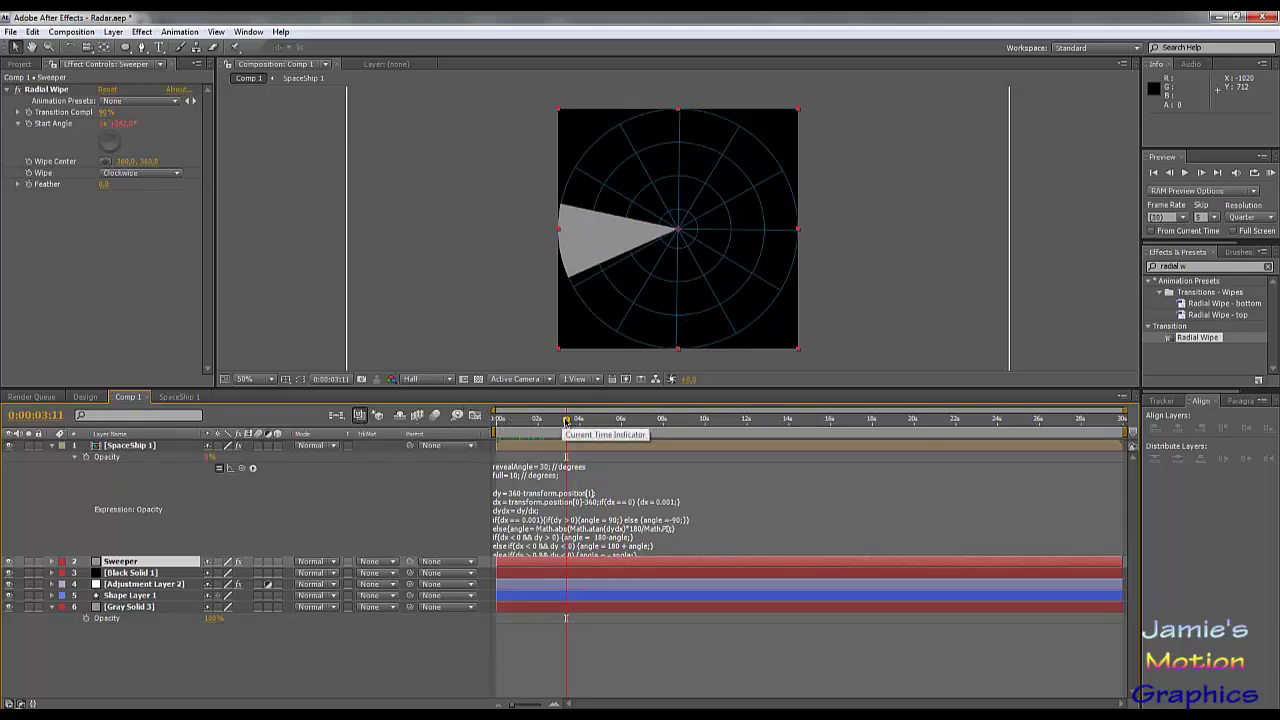
left_click_drag(566, 421, 488, 423)
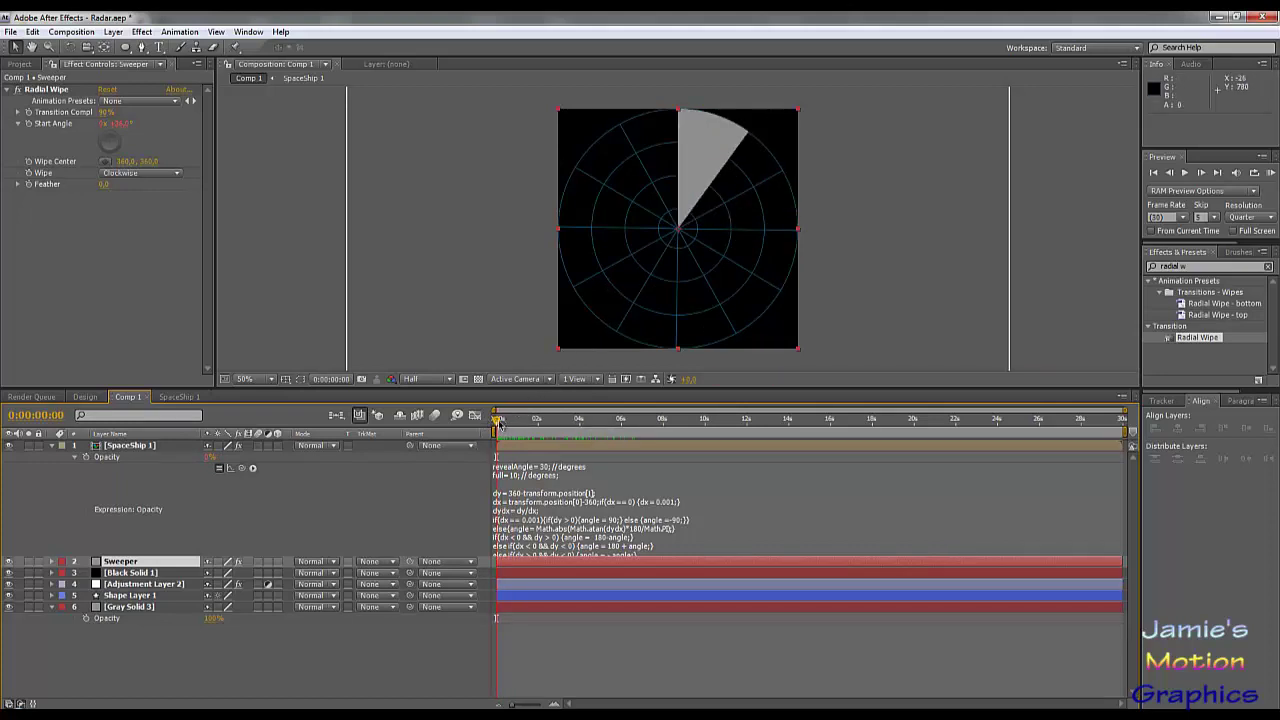
left_click_drag(499, 424, 533, 431)
key("space")
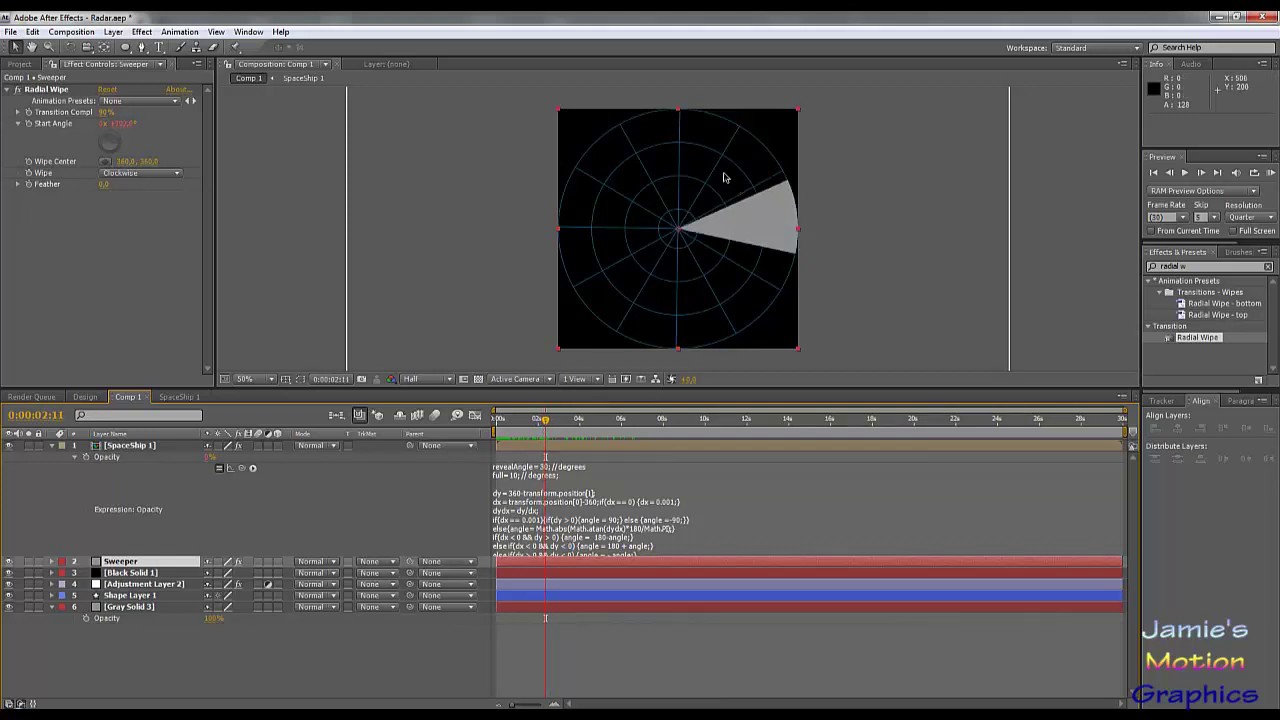
left_click_drag(545, 420, 490, 430)
left_click(1185, 172)
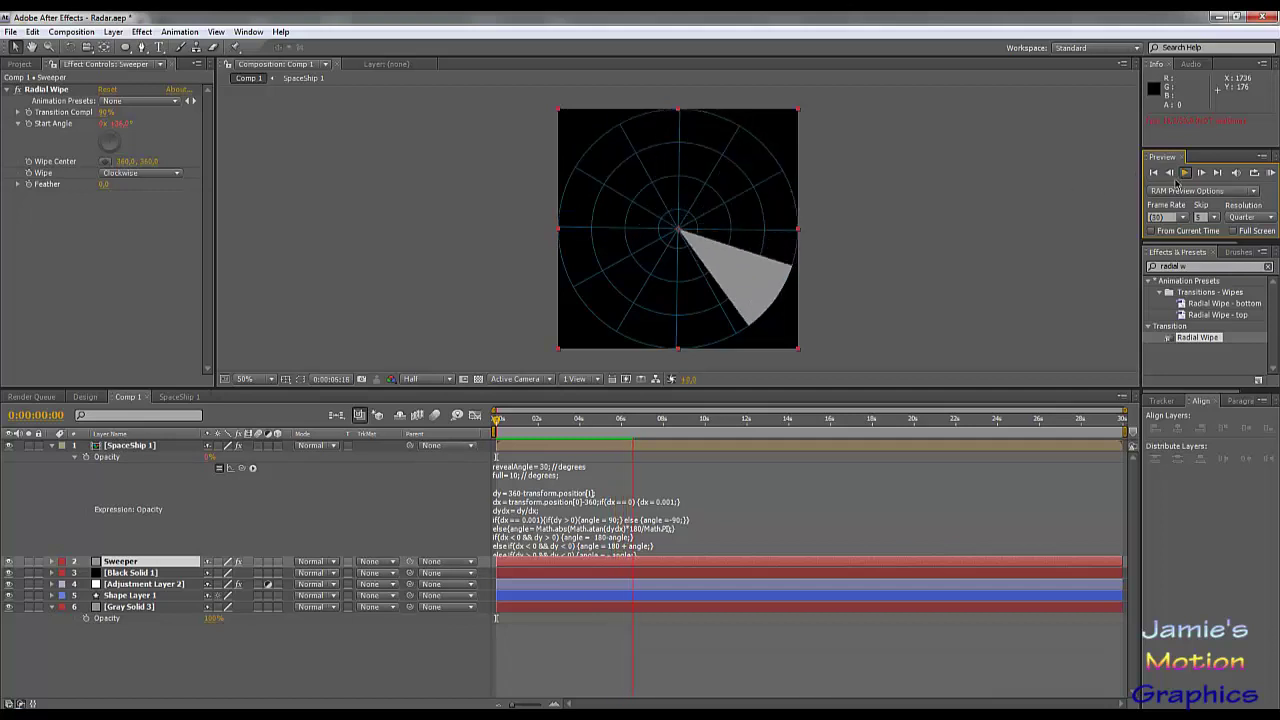
key("space")
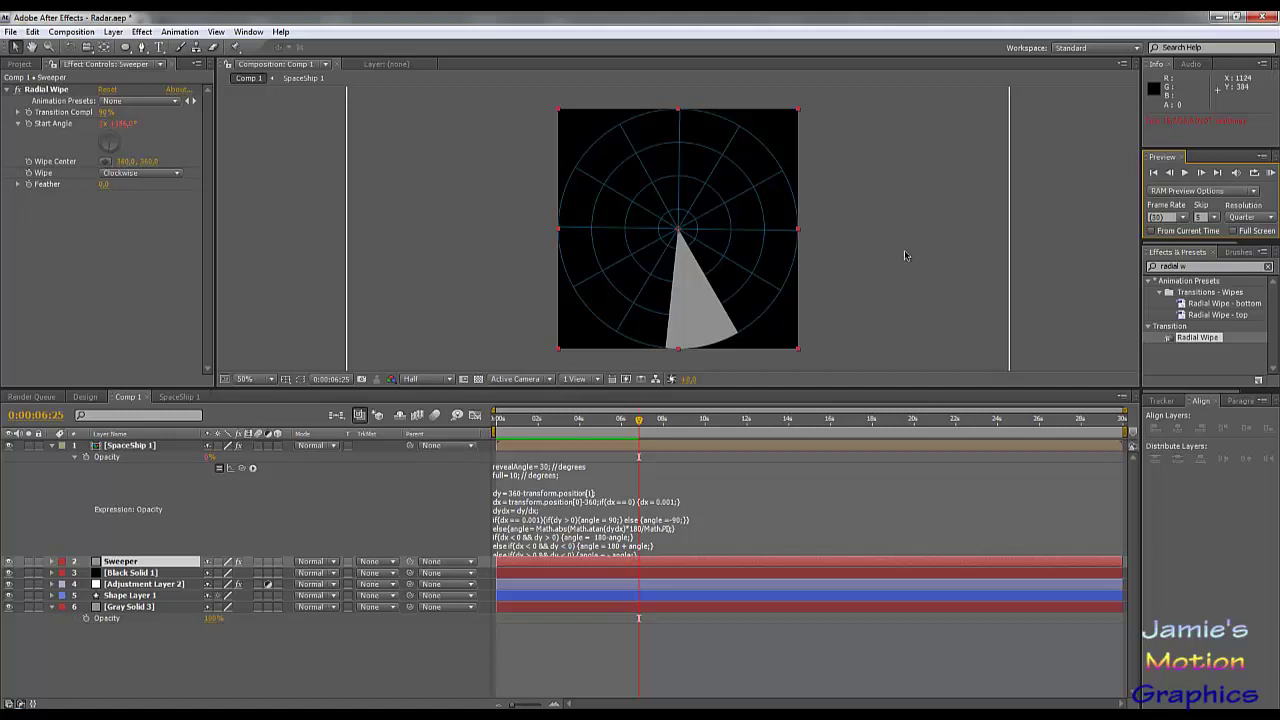
left_click_drag(630, 423, 474, 441)
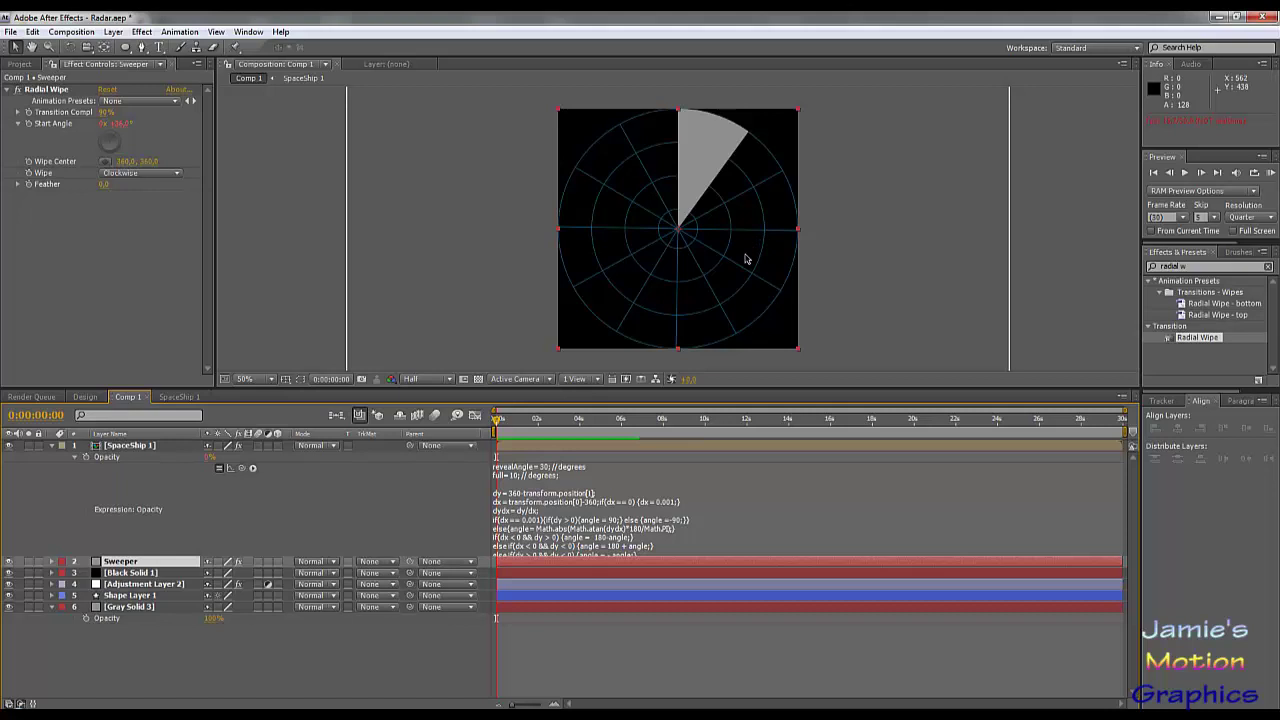
Read through SpaceShip 1's Opacity expression to its last lines and preview the composition with the layer's properties collapsed
left_click(648, 471)
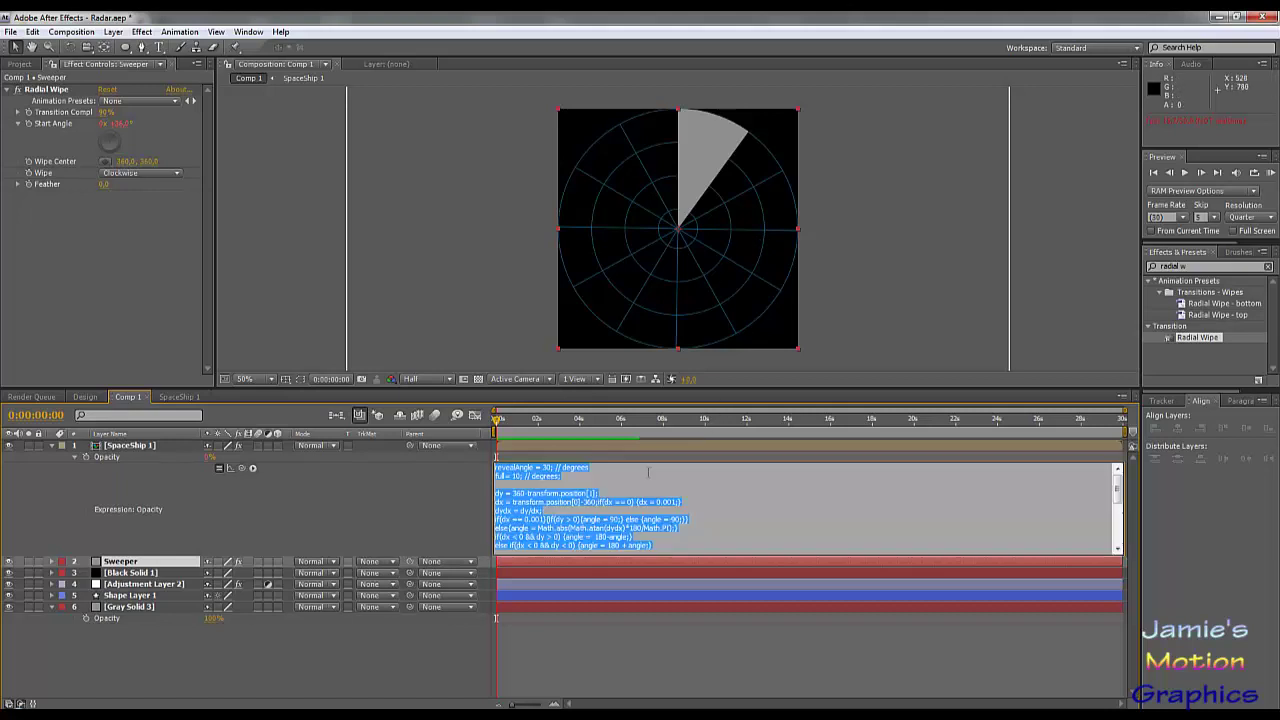
scroll(645, 490, "down", 5)
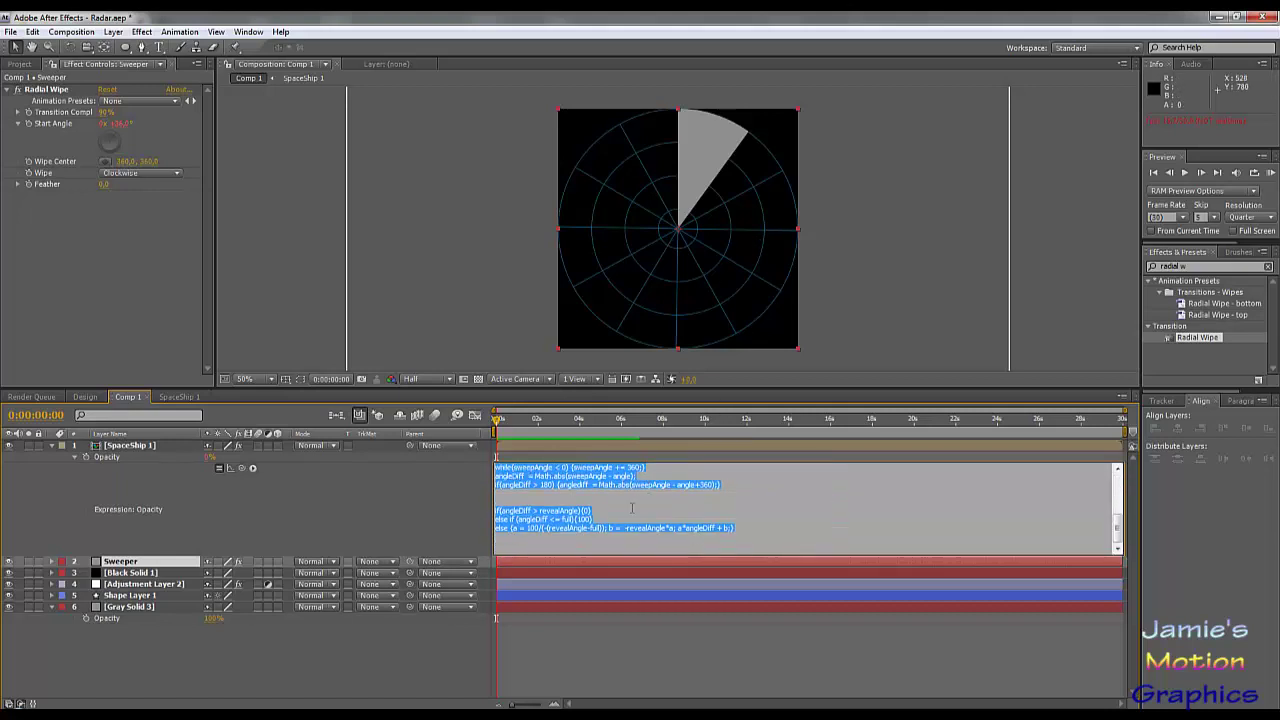
left_click(420, 518)
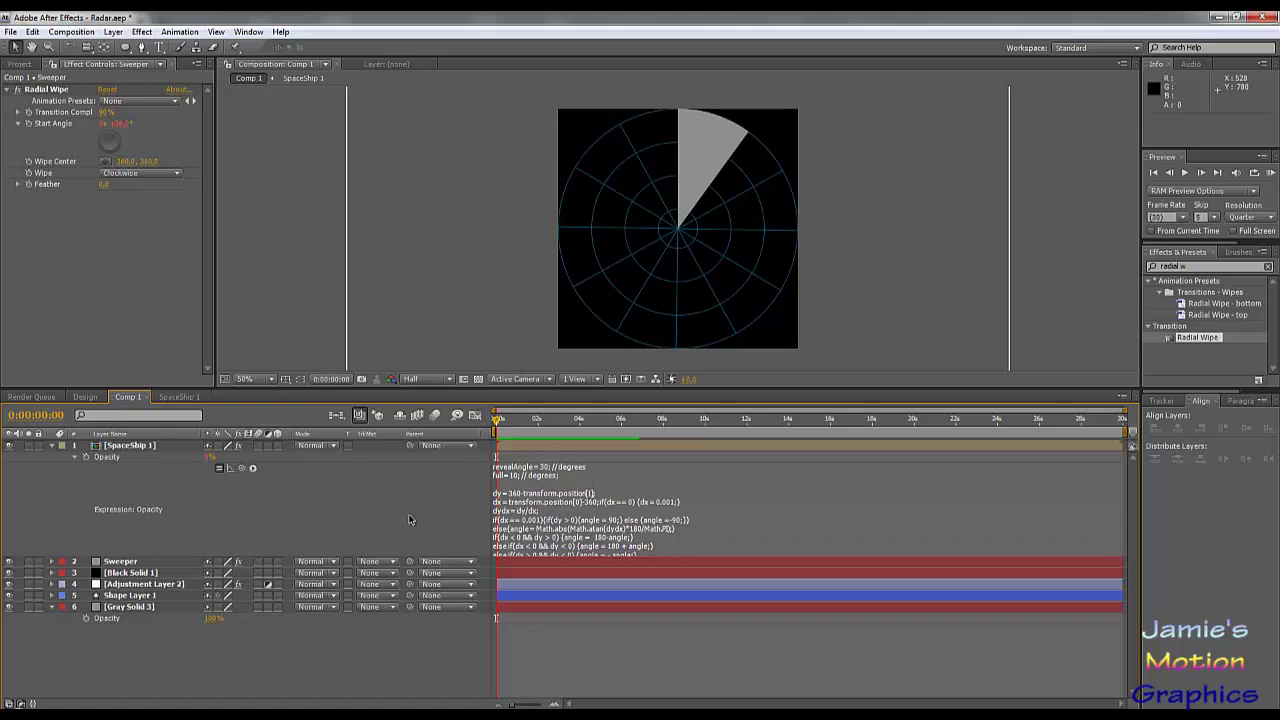
left_click(660, 481)
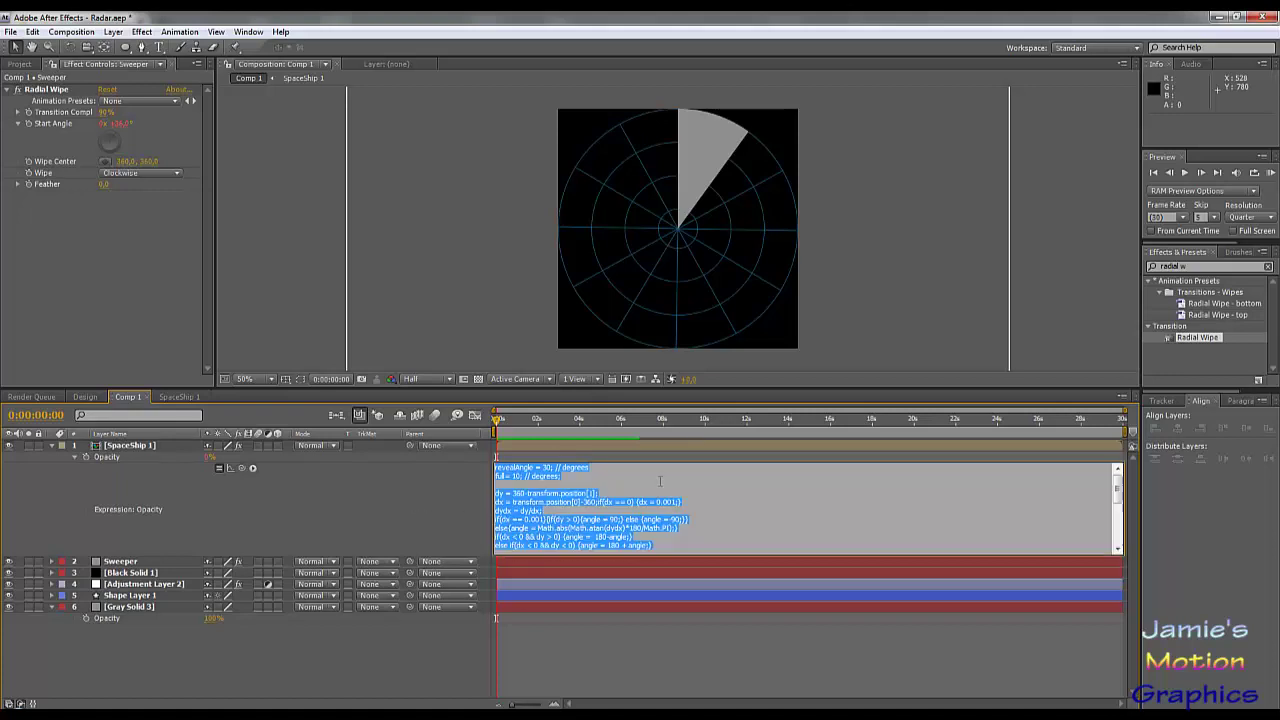
left_click(450, 516)
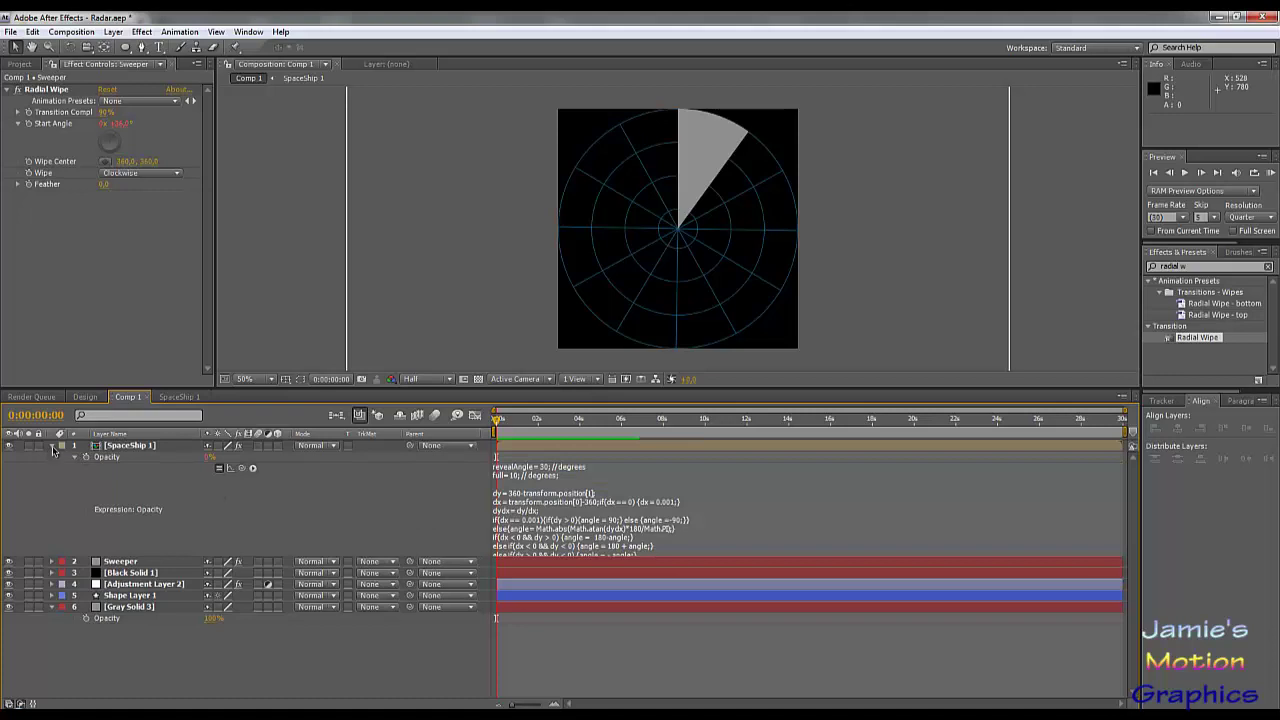
left_click(53, 445)
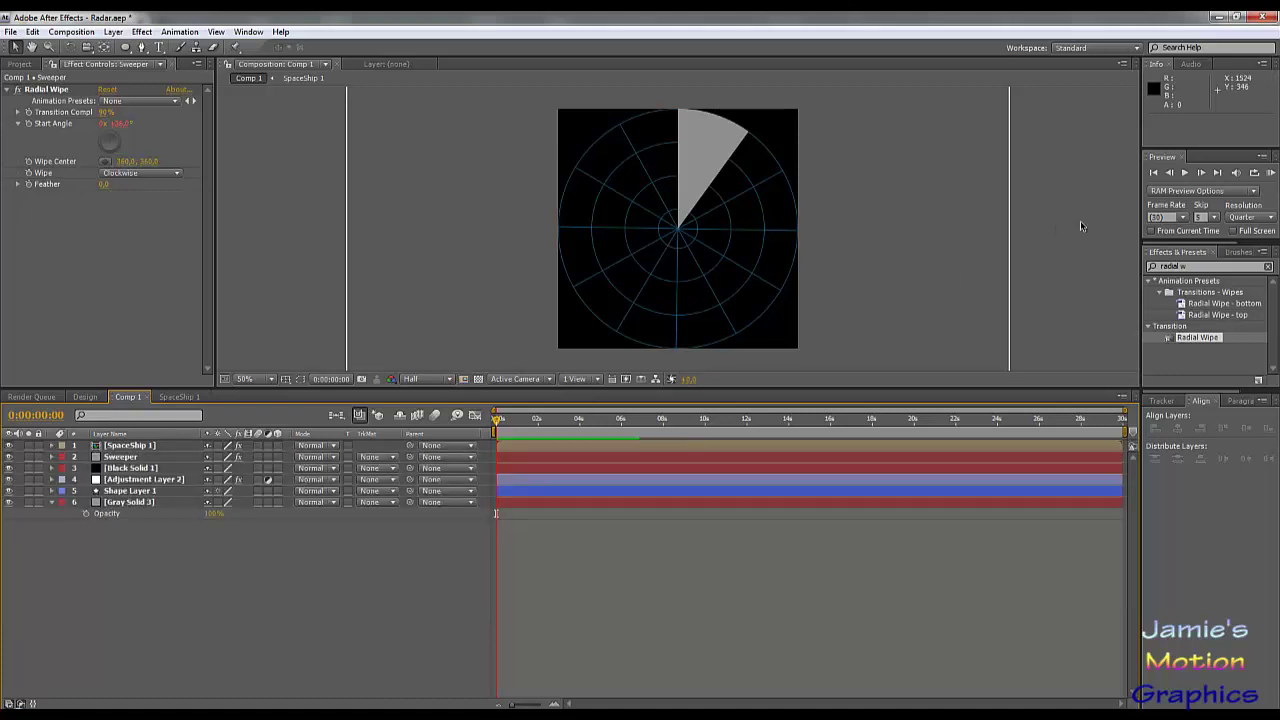
left_click(1185, 172)
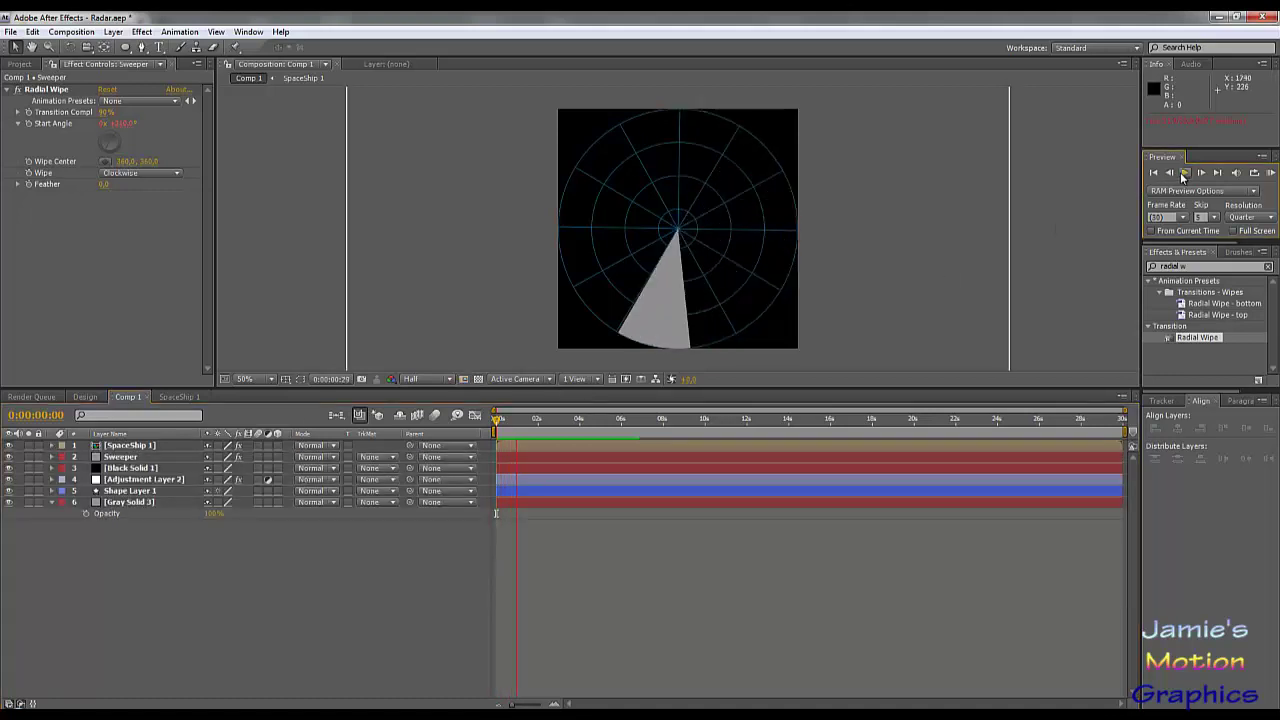
Set the Sweeper layer's Radial Wipe Feather to 100 and lower its Opacity to about 75%
left_click(134, 456)
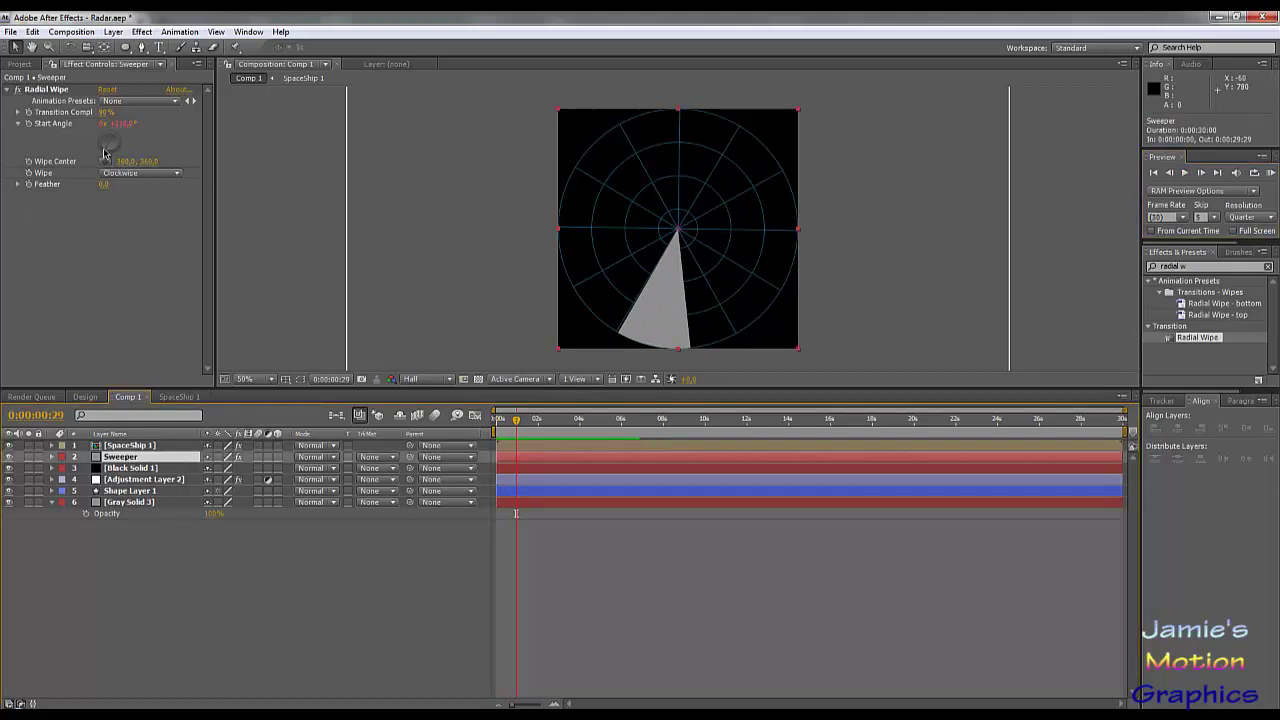
left_click(104, 184)
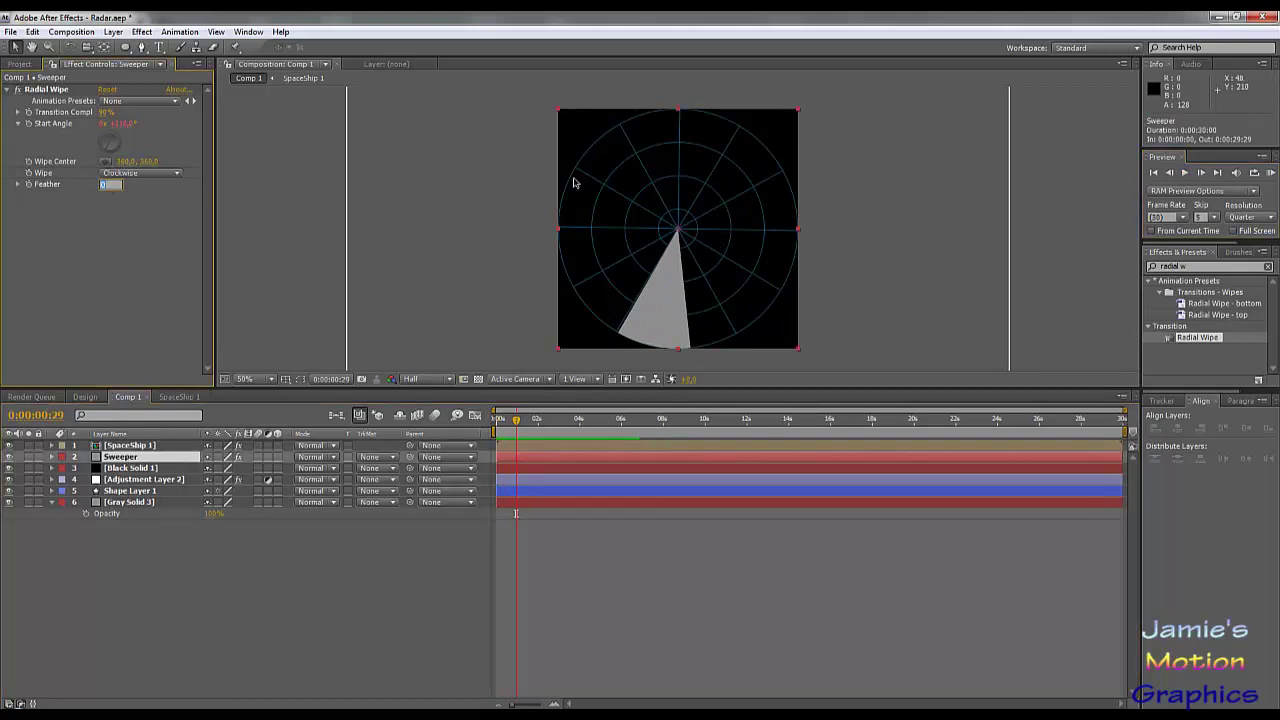
type("100")
key("Return")
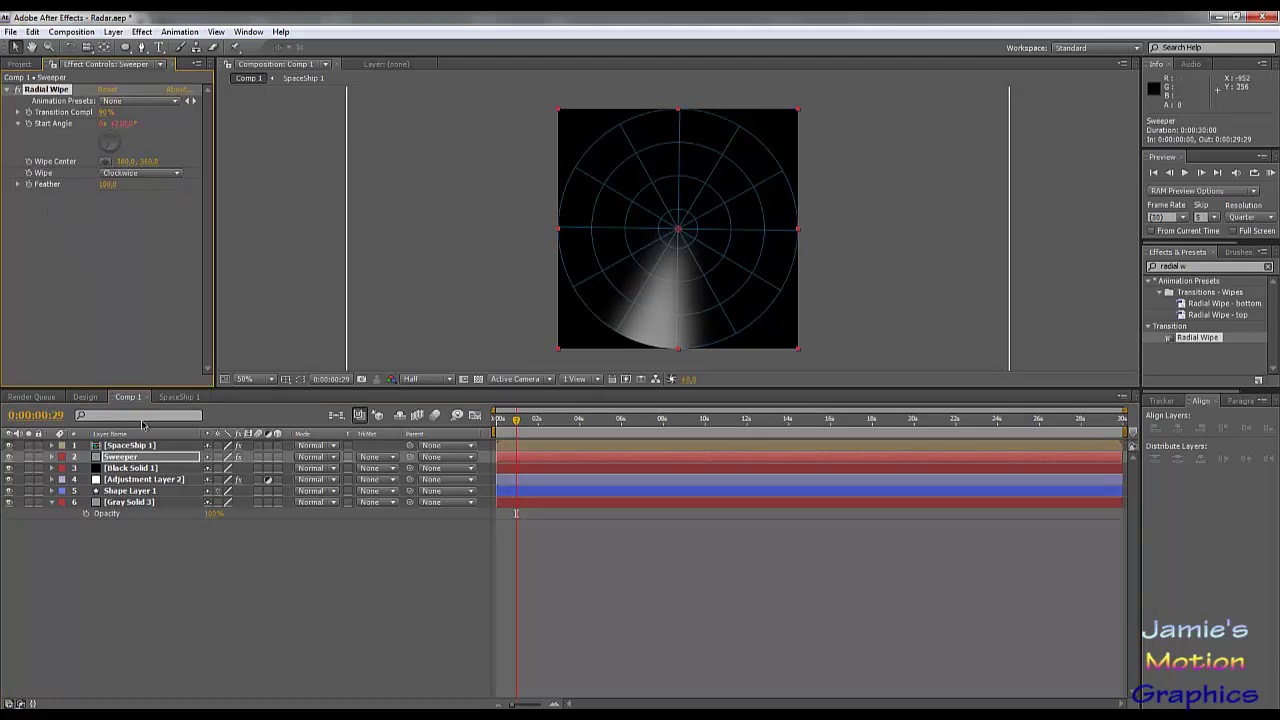
key("t")
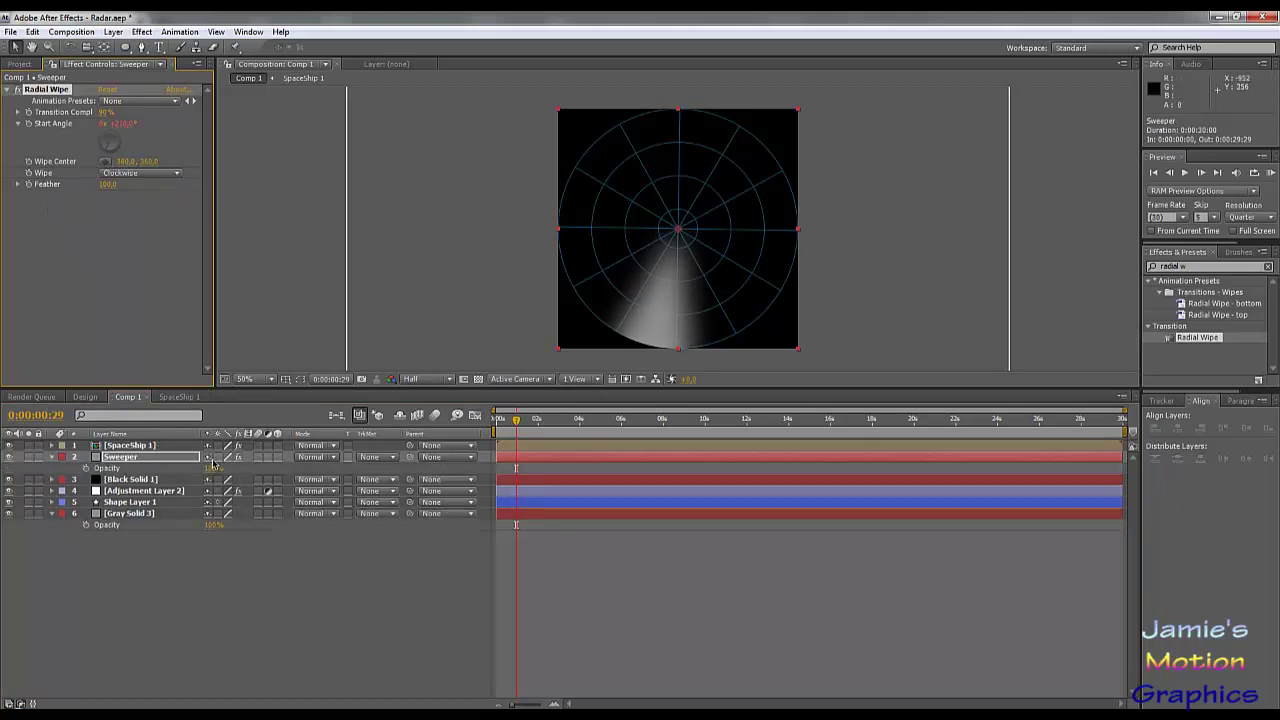
left_click_drag(211, 468, 211, 469)
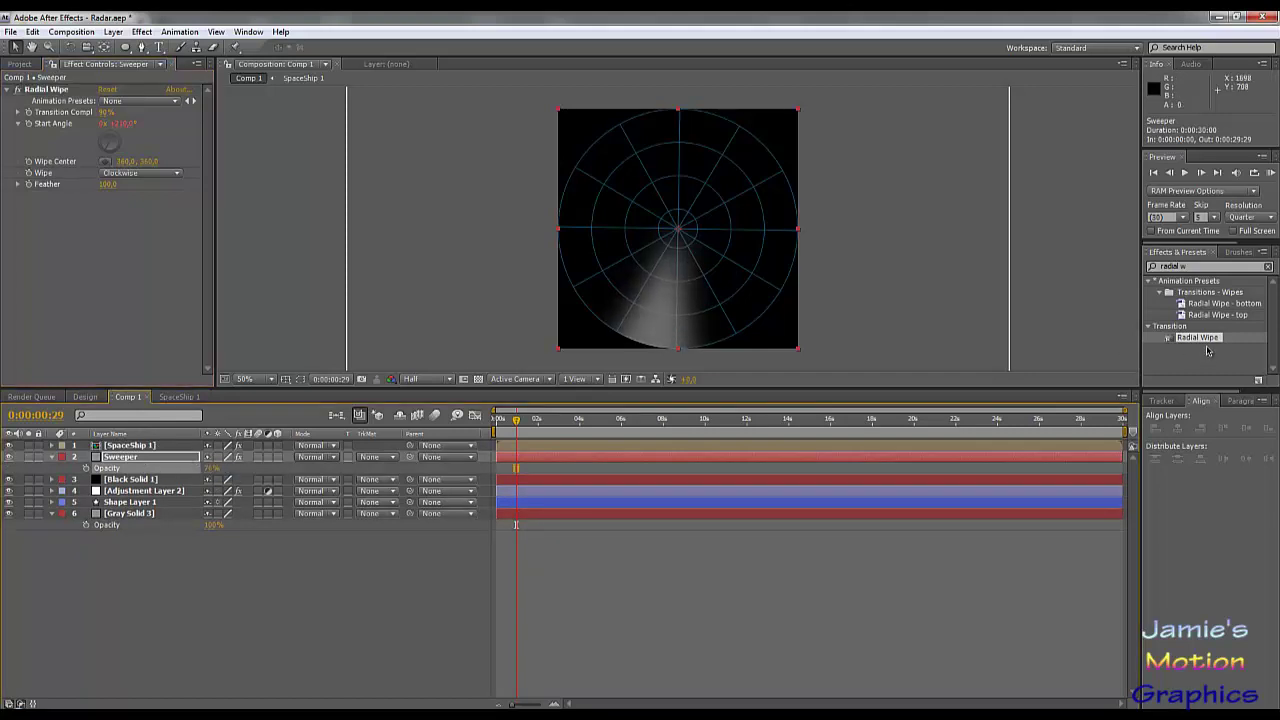
Apply the Curves effect to the Sweeper layer and raise its Blue channel curve well above the diagonal
left_click(1188, 268)
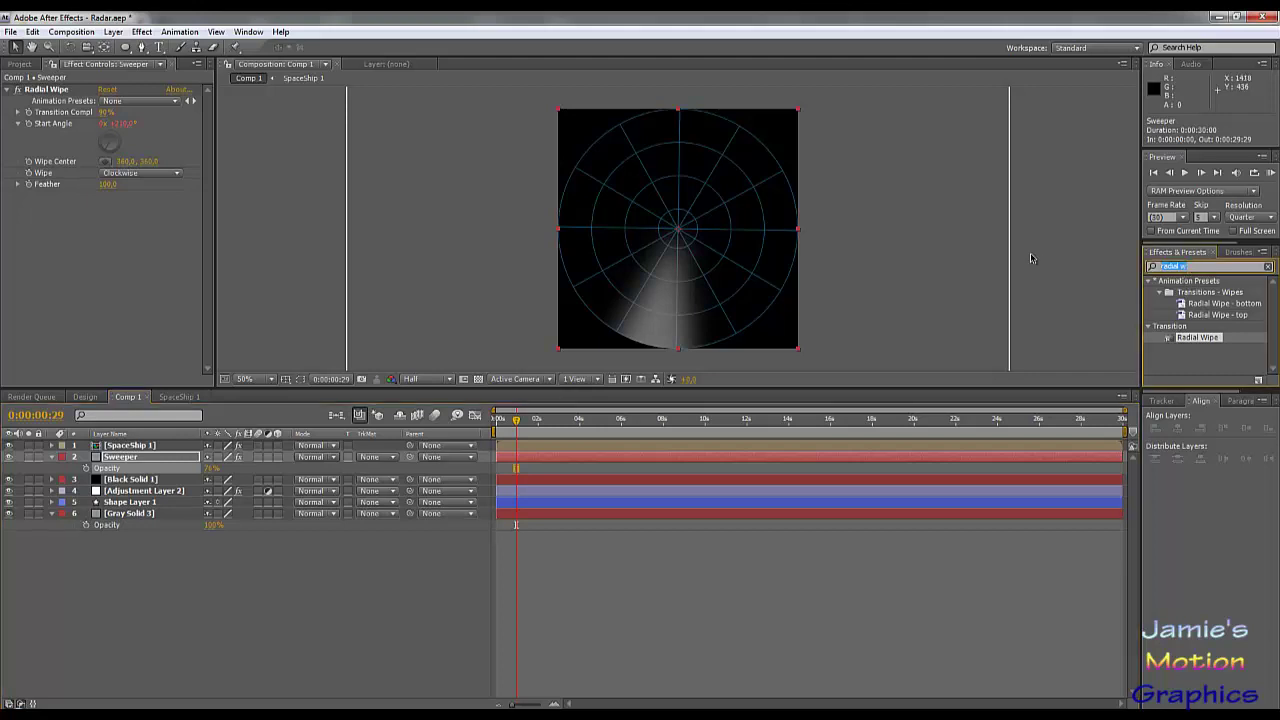
type("curv")
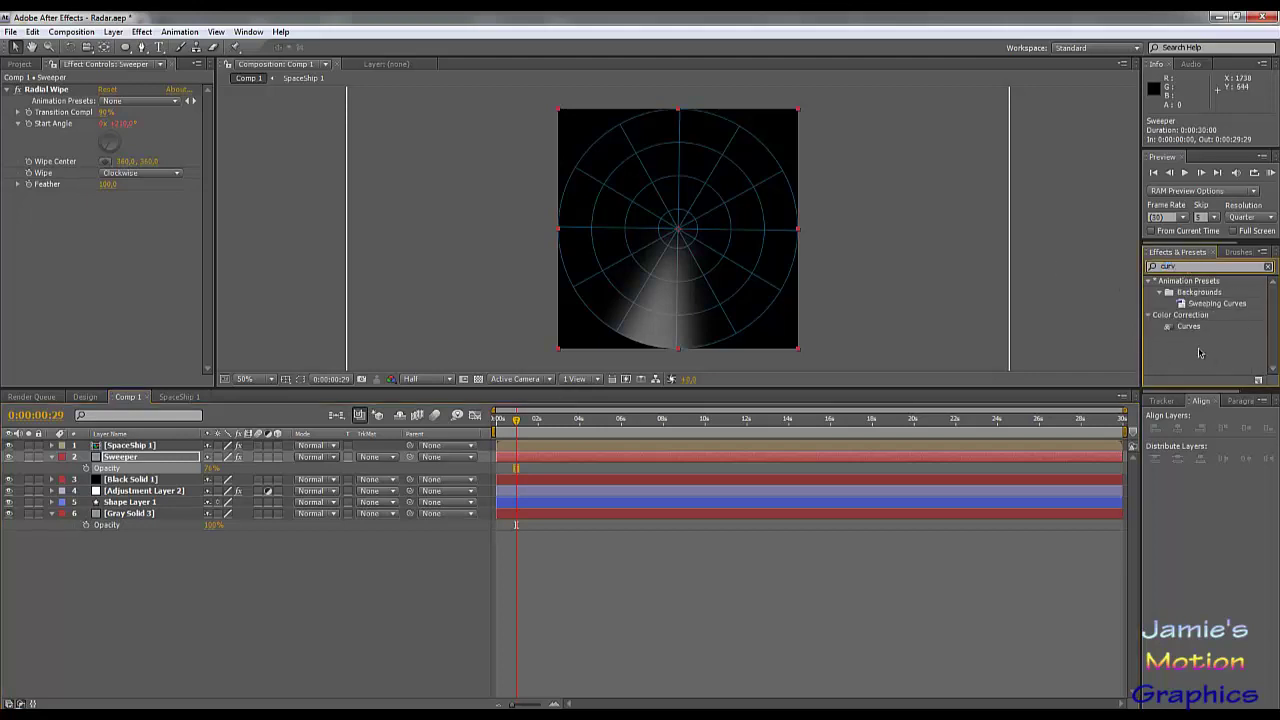
left_click_drag(1188, 332, 119, 458)
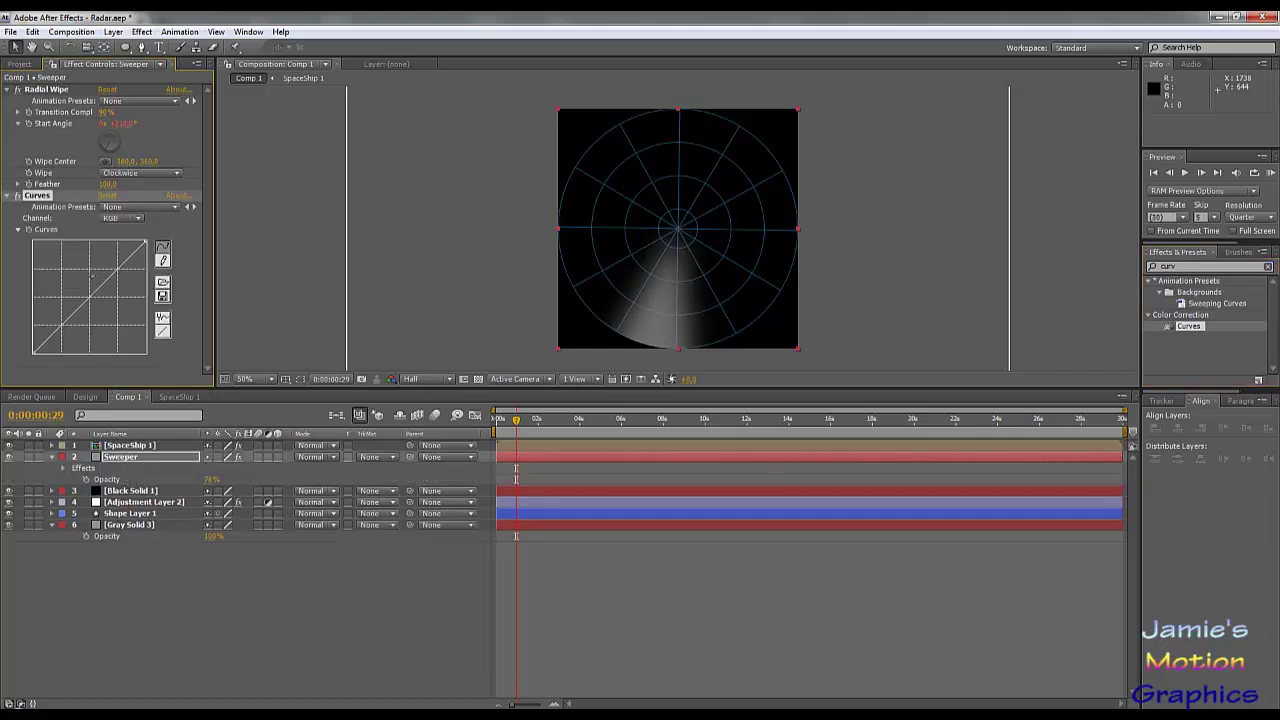
left_click(123, 220)
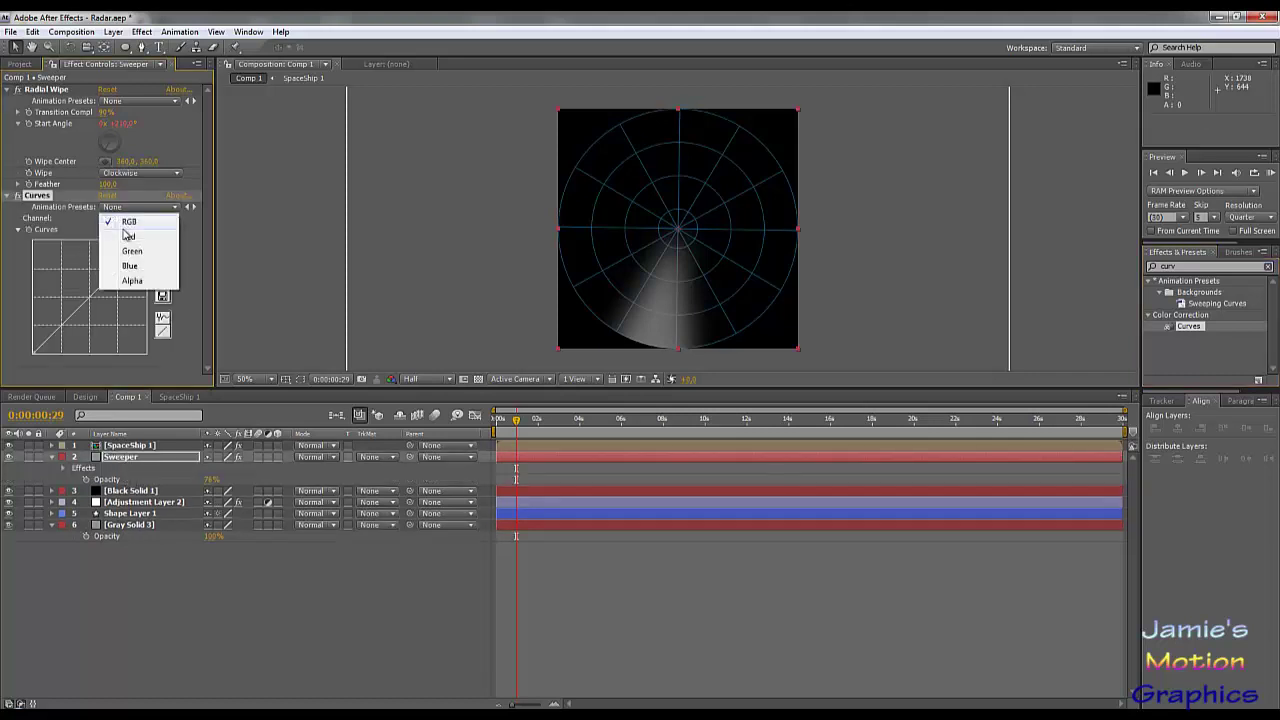
left_click(128, 265)
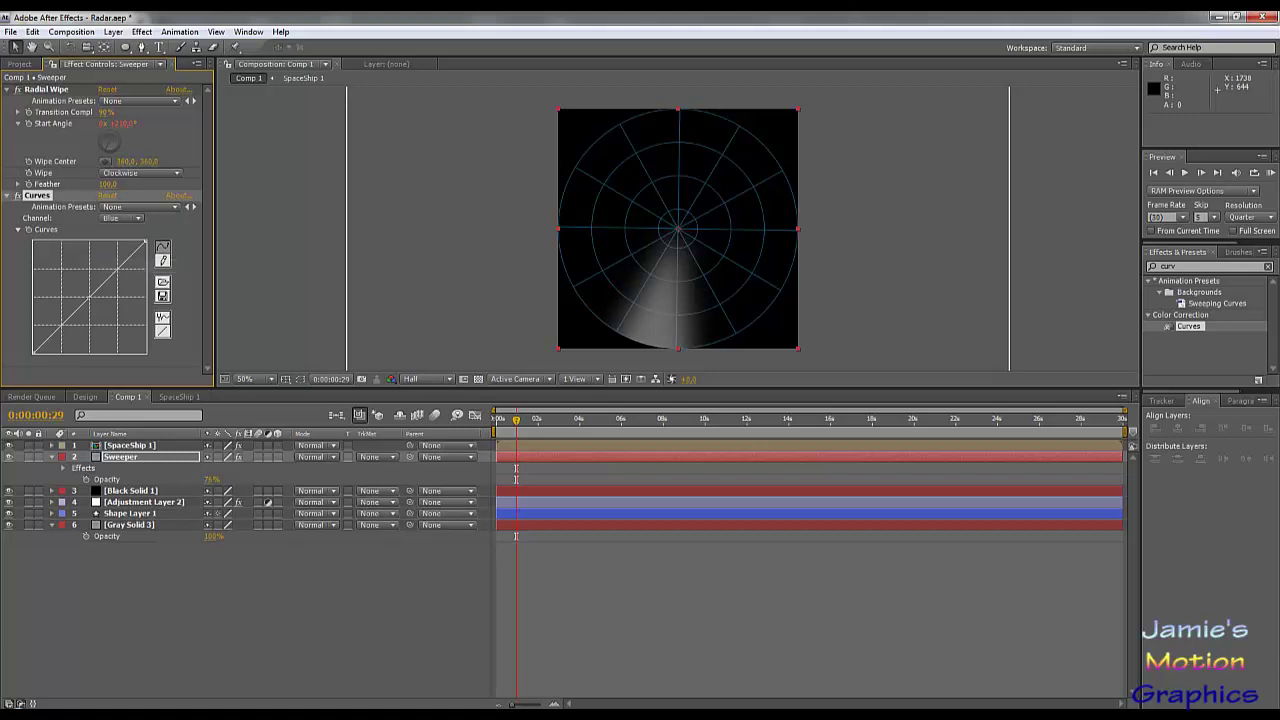
left_click_drag(95, 291, 62, 290)
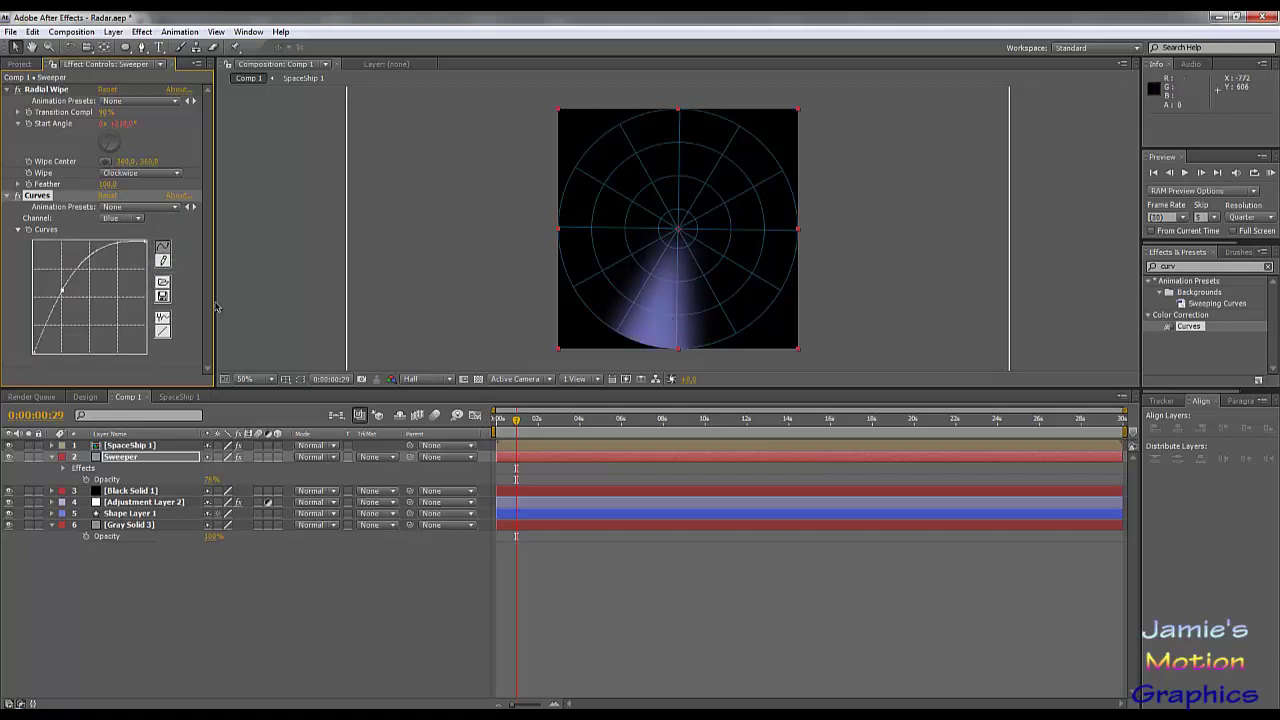
Tint the sweep by raising the Green channel curve moderately and pulling the Red channel curve down
left_click(136, 219)
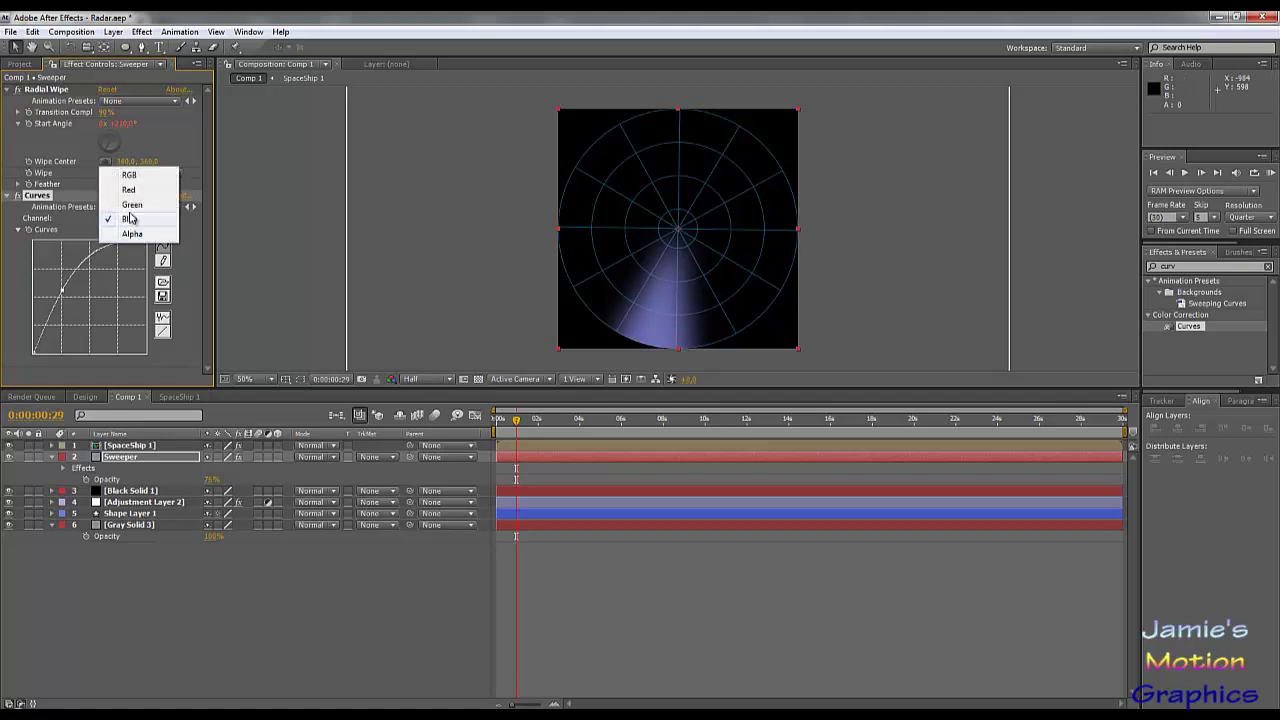
left_click(134, 209)
mouse_move(90, 303)
left_mouse_down()
mouse_move(99, 310)
mouse_move(75, 290)
left_mouse_up()
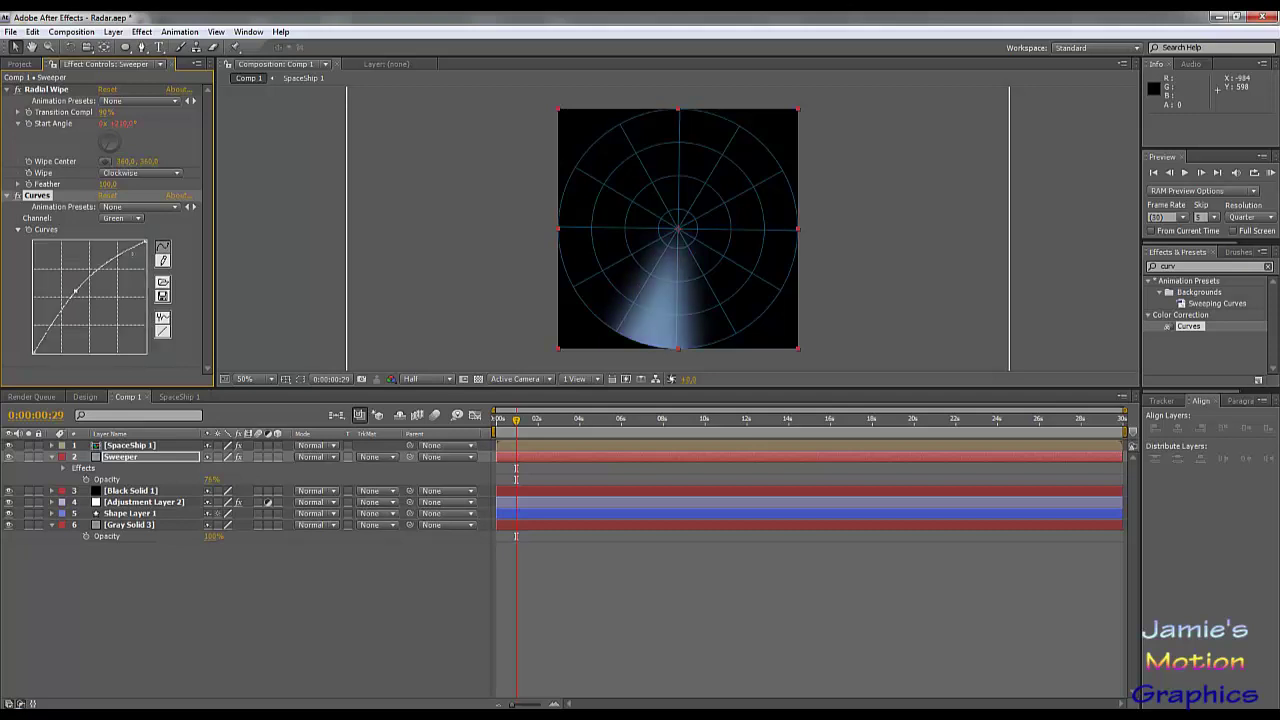
left_click(138, 219)
left_click(128, 204)
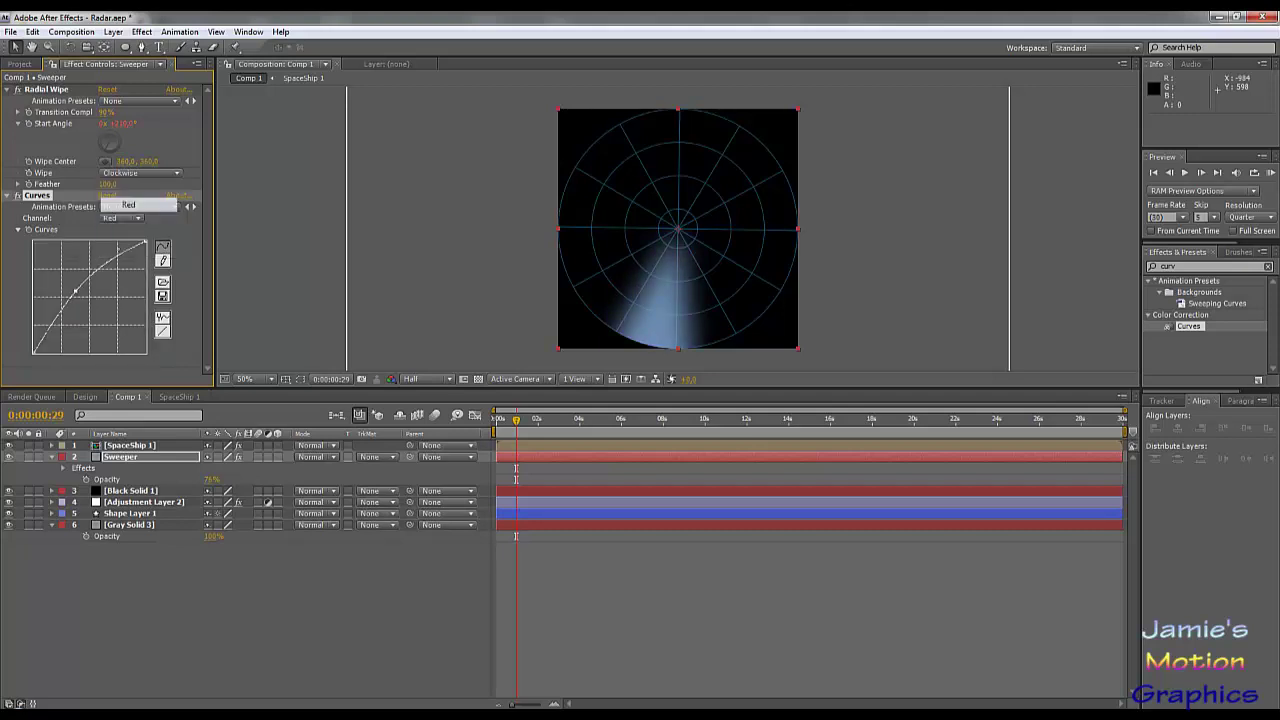
left_click_drag(90, 296, 105, 319)
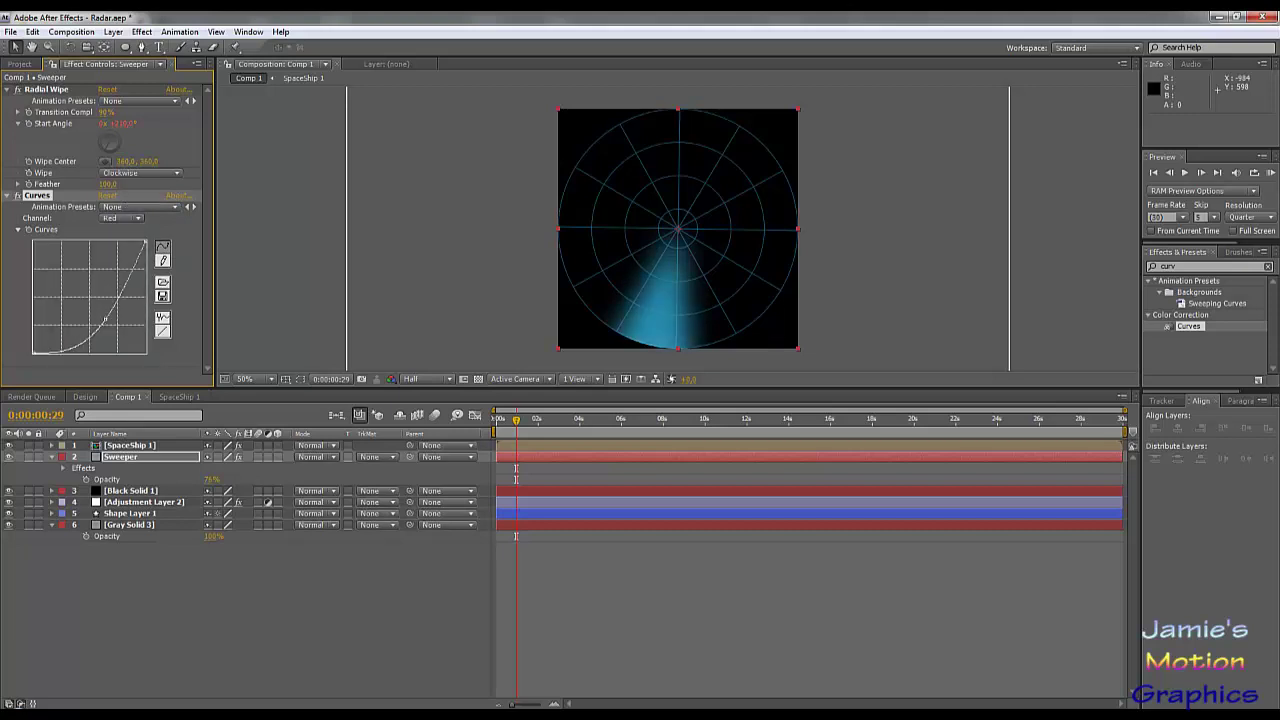
Raise the Green channel curve further for a teal sweep and preview the composition
left_click(132, 219)
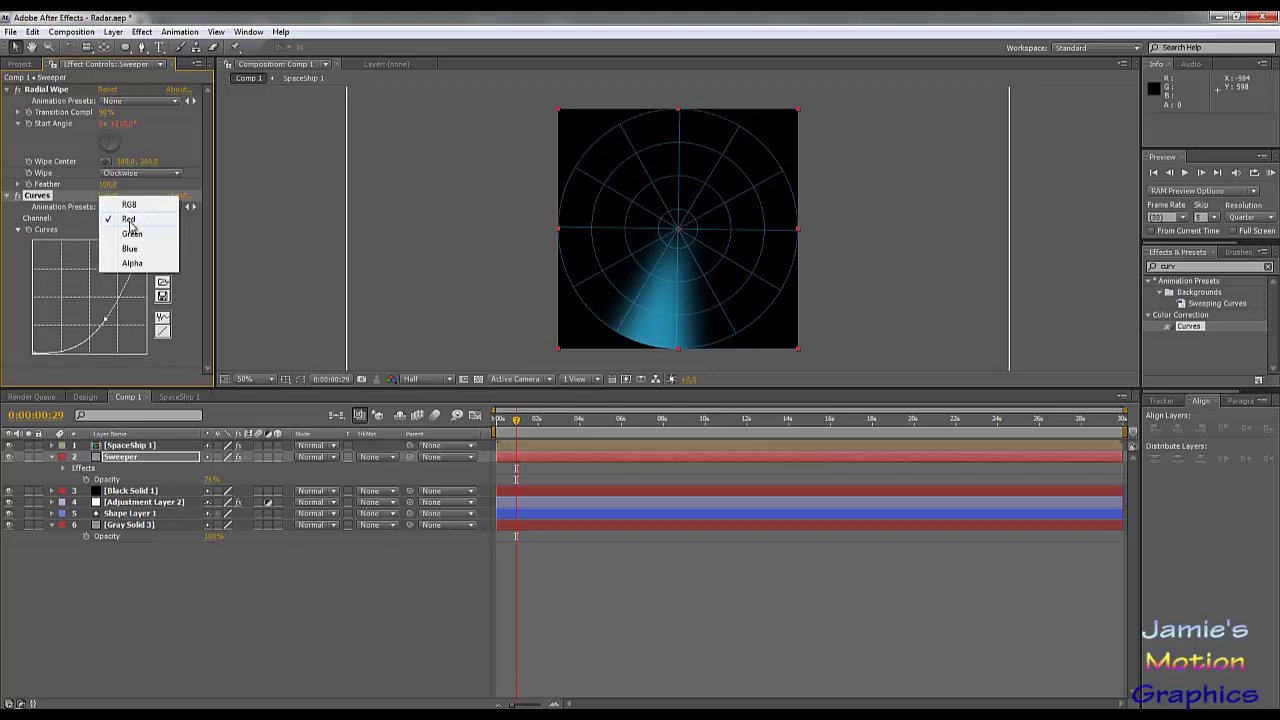
left_click(122, 233)
left_click_drag(76, 291, 67, 284)
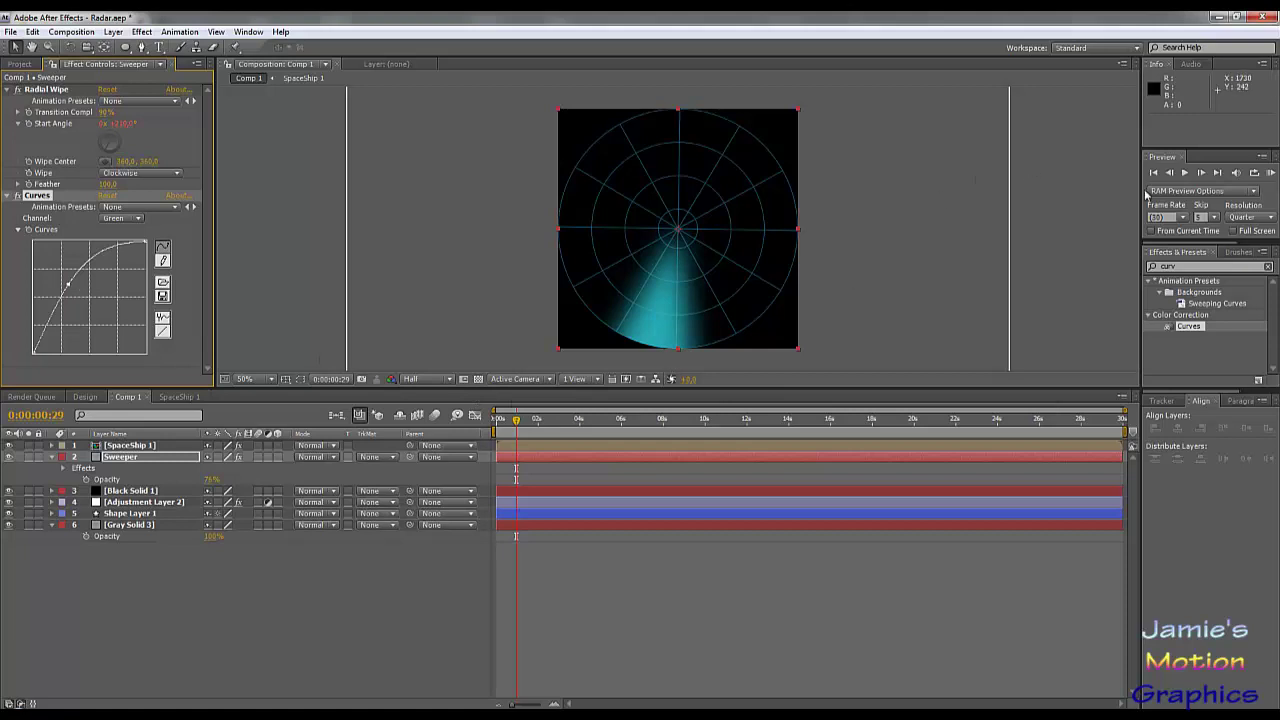
left_click(1186, 173)
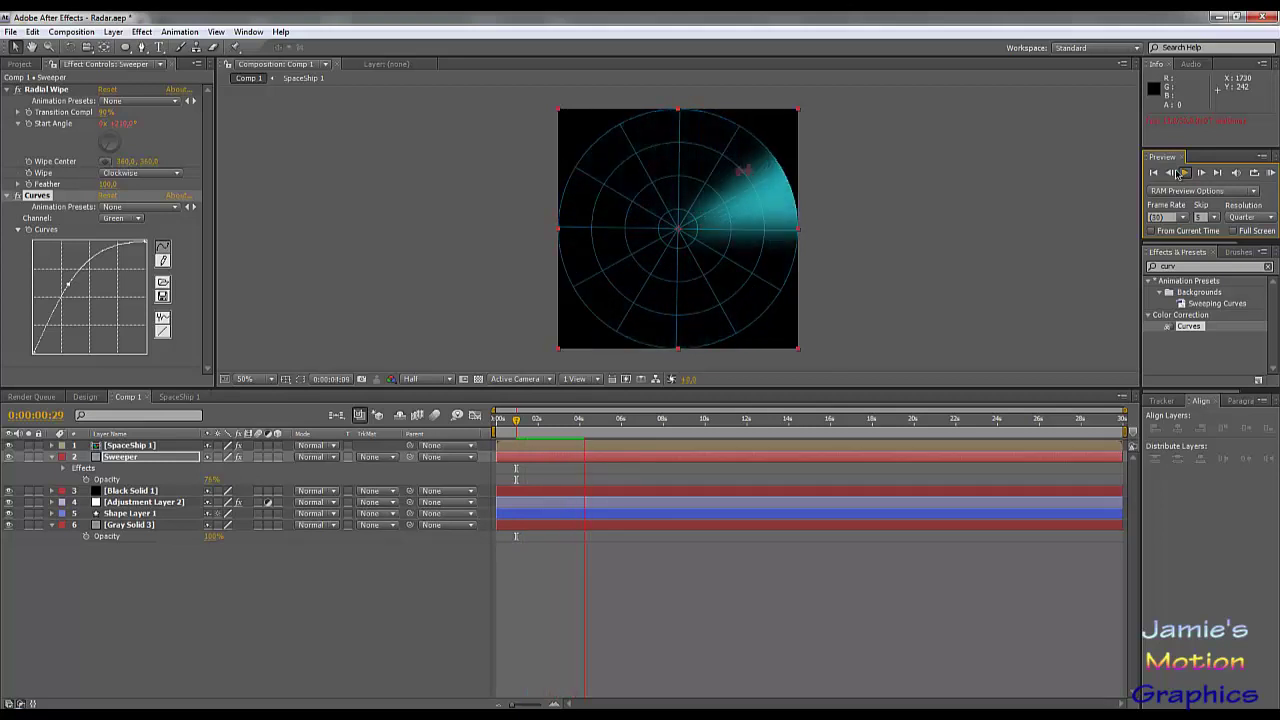
left_click(1180, 174)
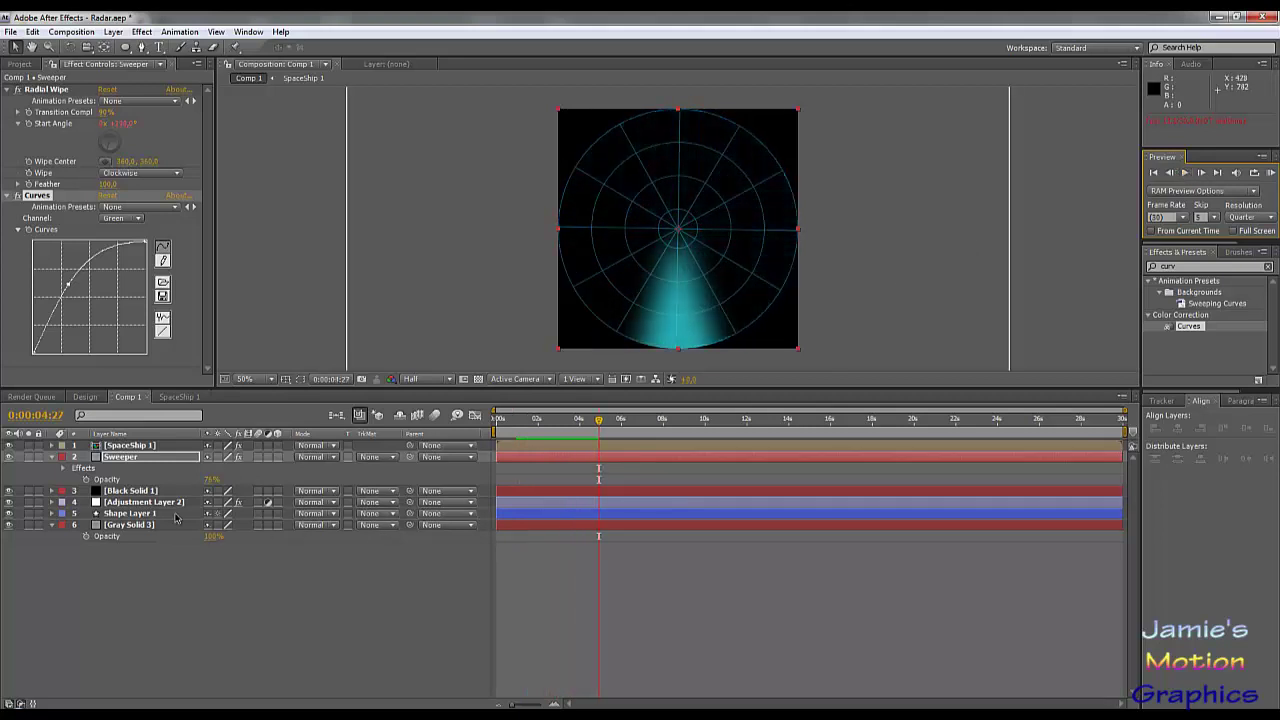
Speed up SpaceShip 1's drift by moving its last Position keyframe to about 0:00:07:17
left_click(128, 446)
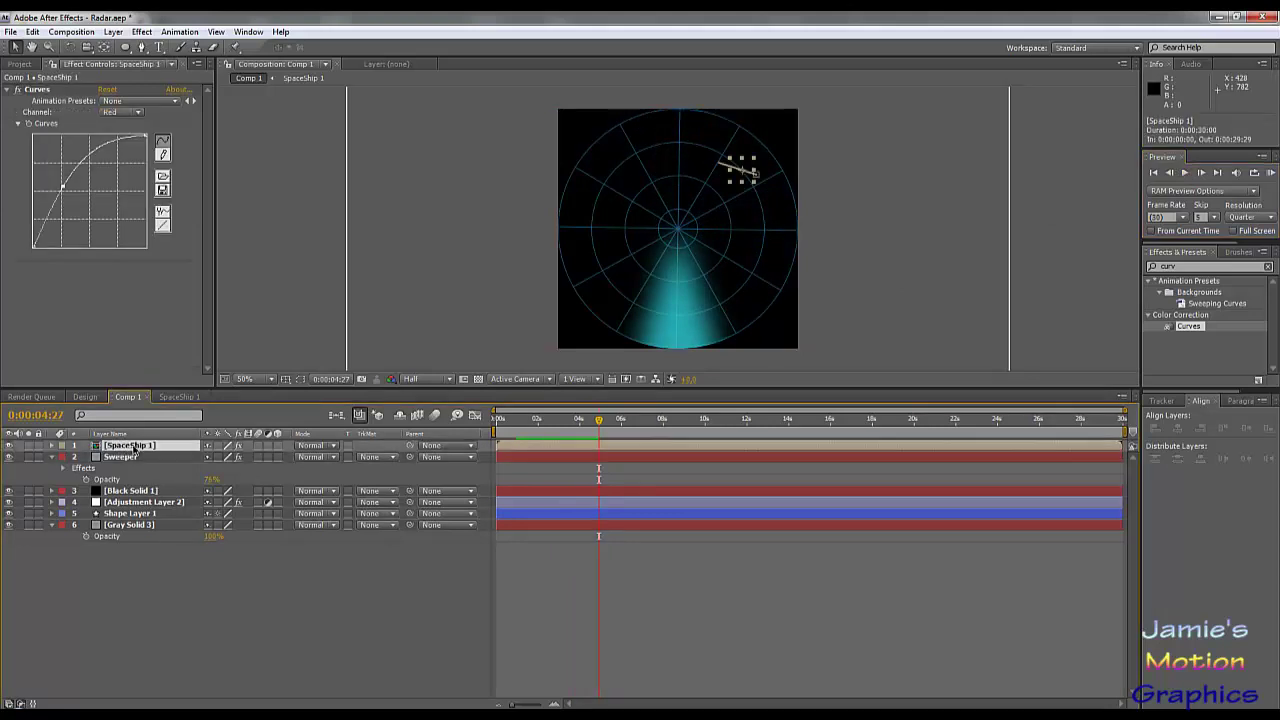
key("p")
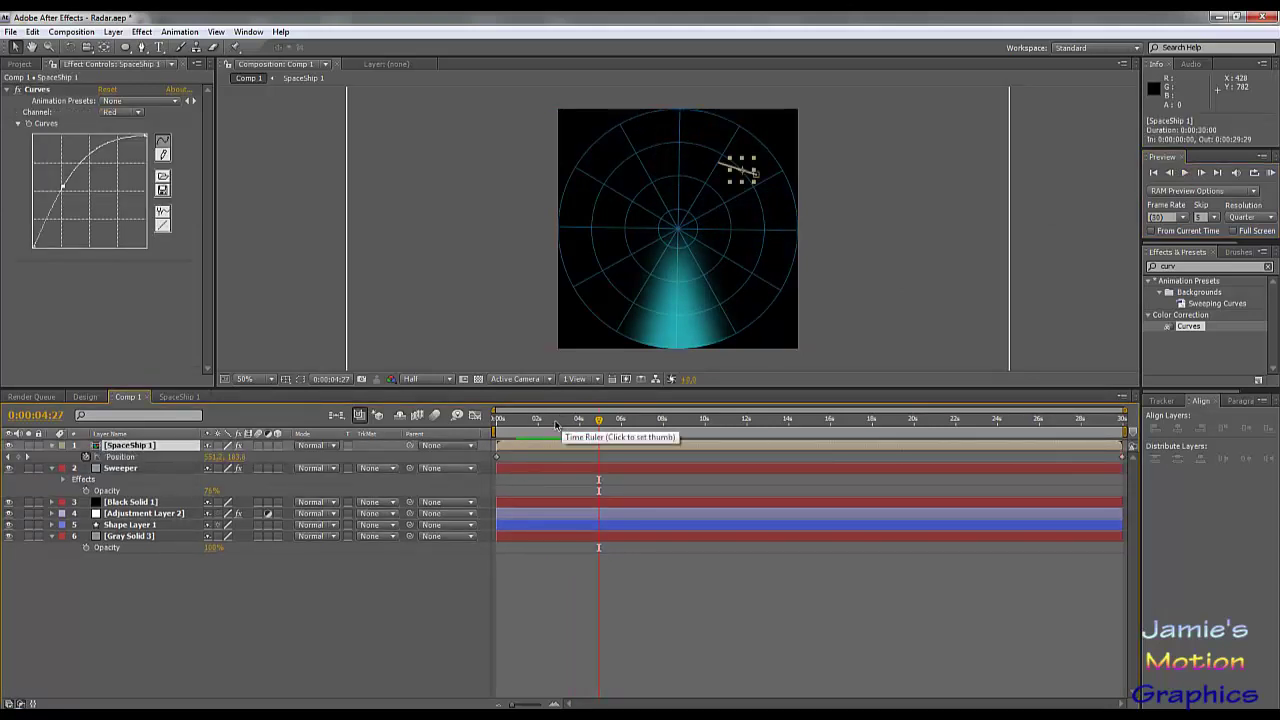
left_click_drag(560, 420, 673, 442)
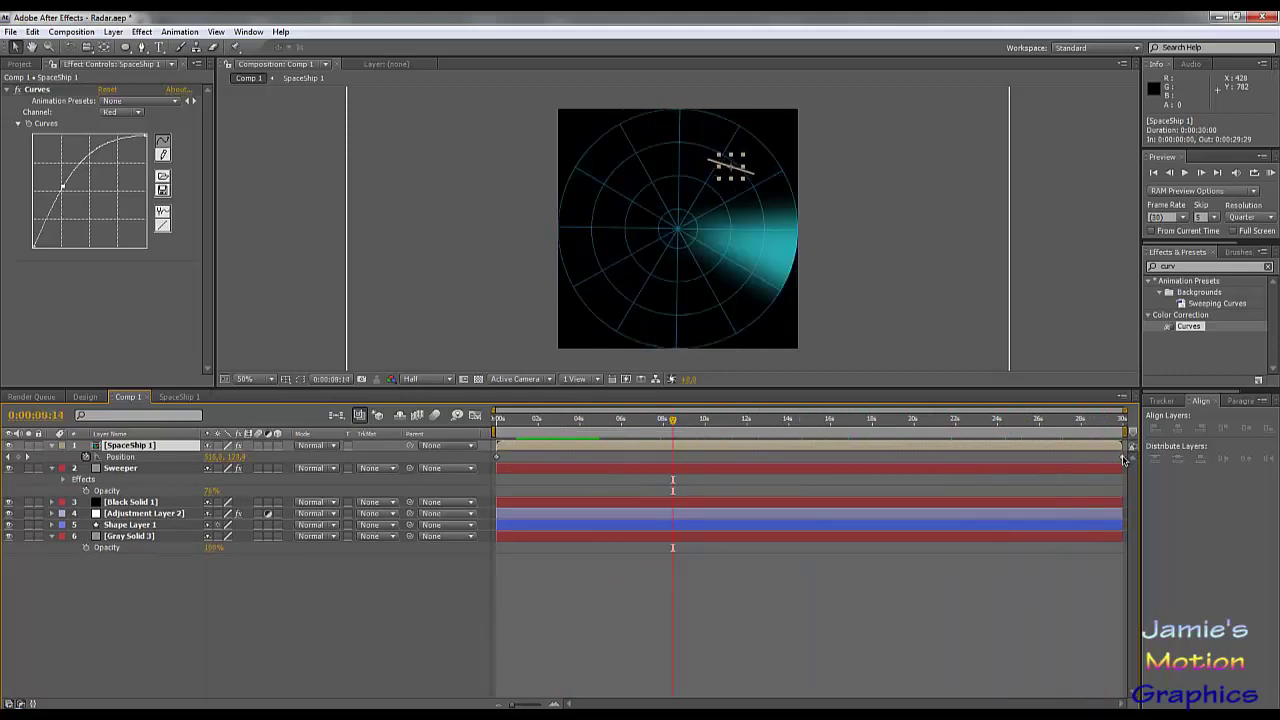
left_click_drag(1122, 457, 654, 457)
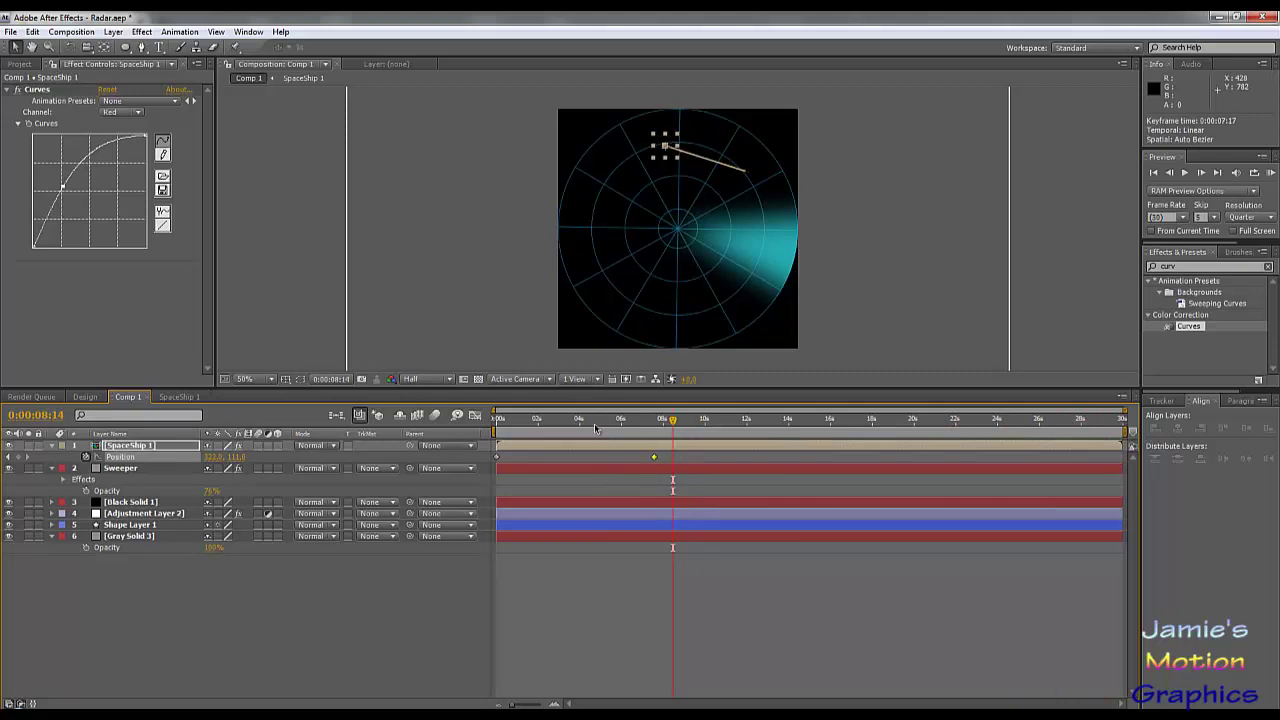
Preview Comp 1 from the start to check the spaceship's faster drift under the sweep, and return to the first frame
left_click_drag(587, 424, 461, 439)
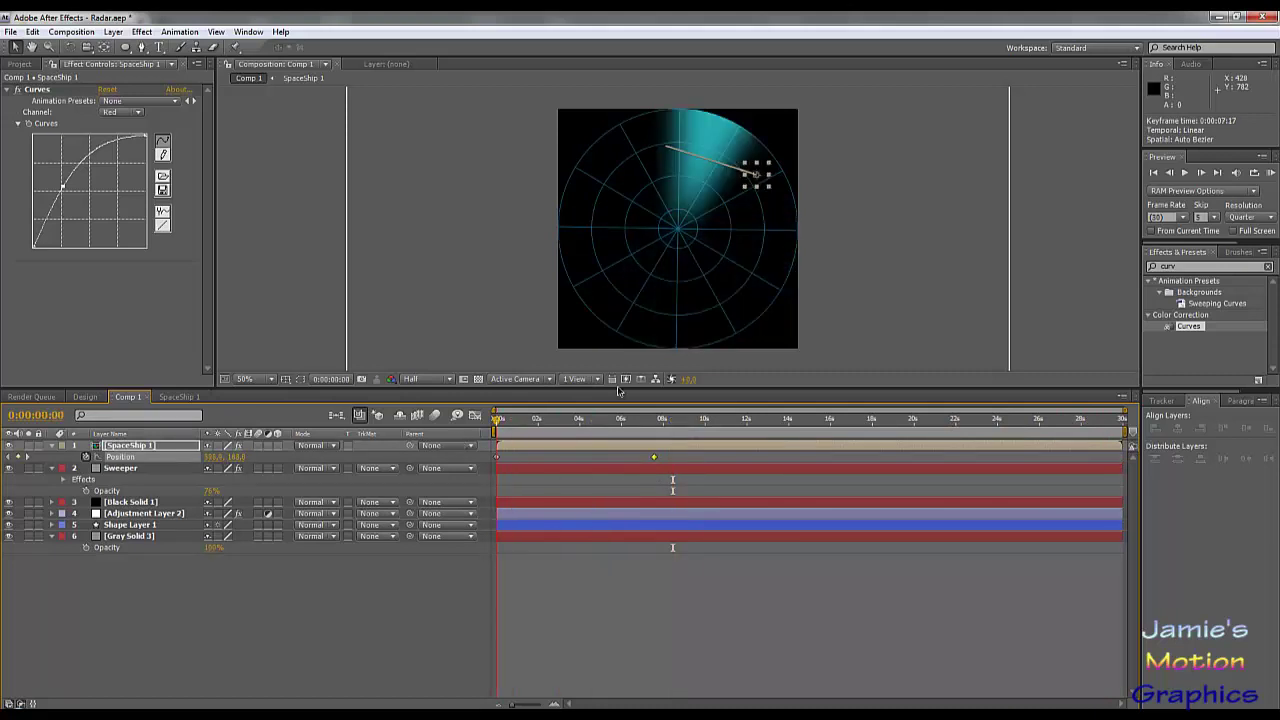
left_click(1185, 174)
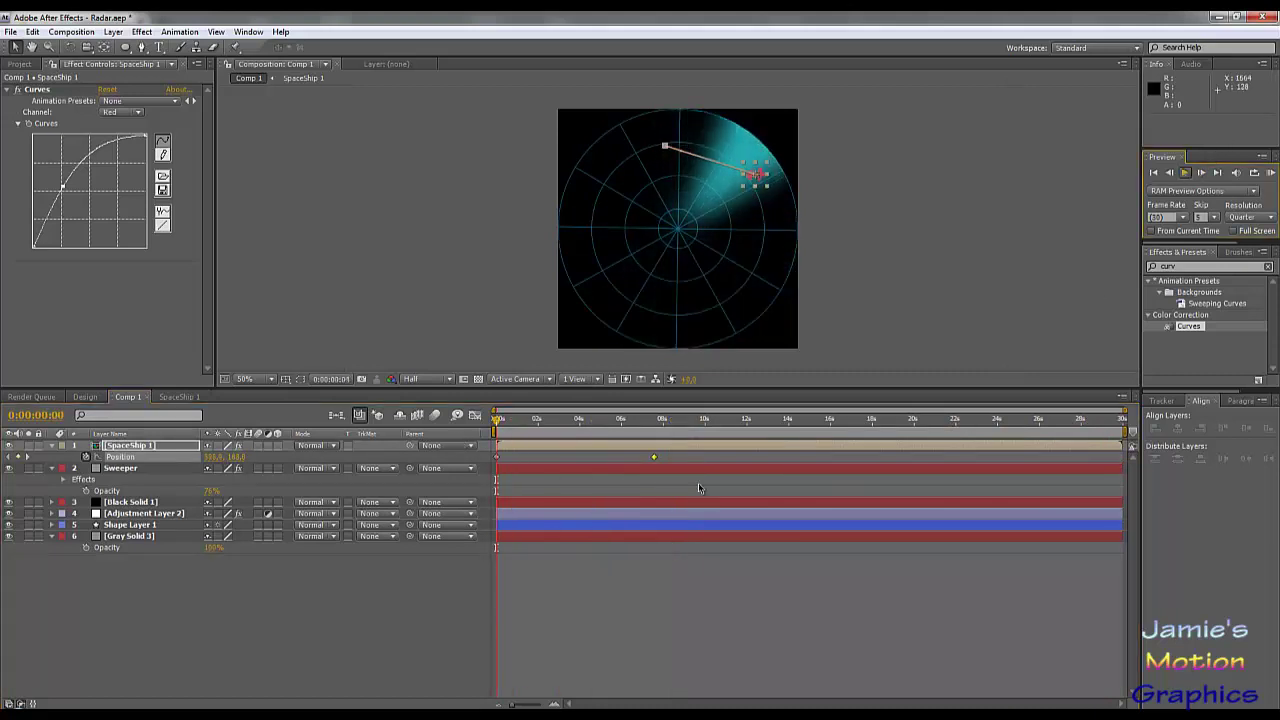
left_click(428, 633)
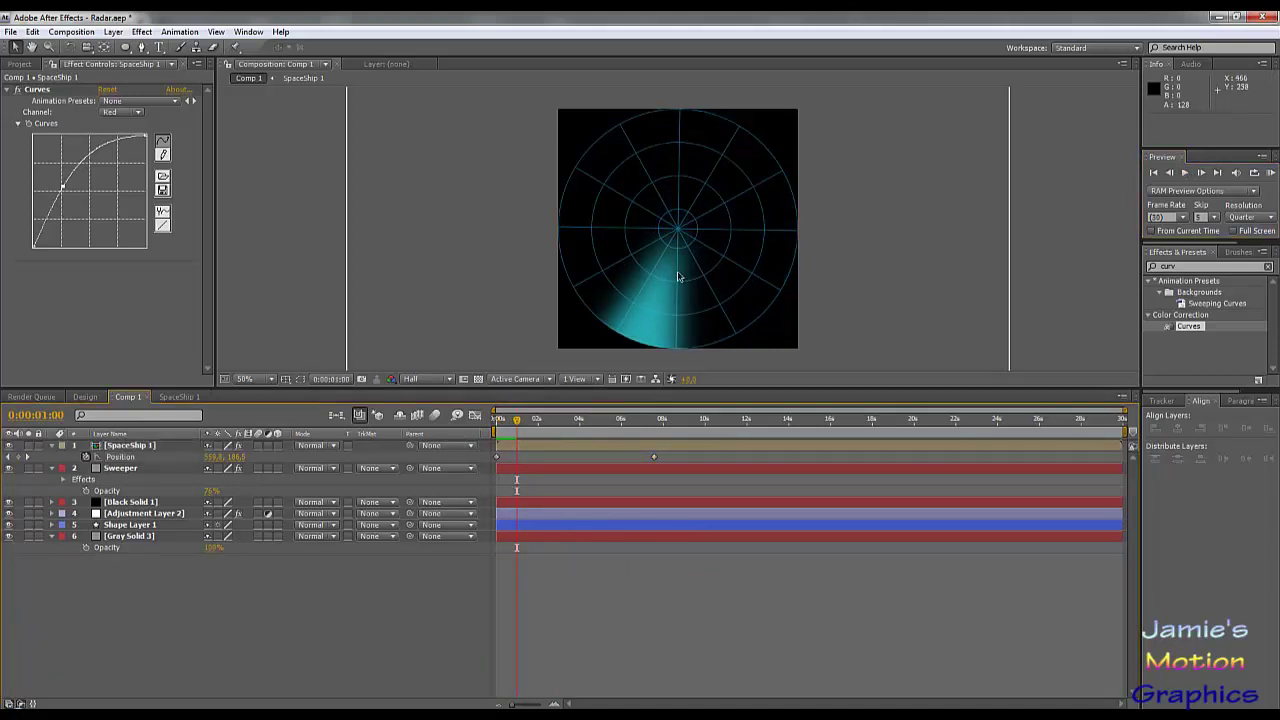
key("space")
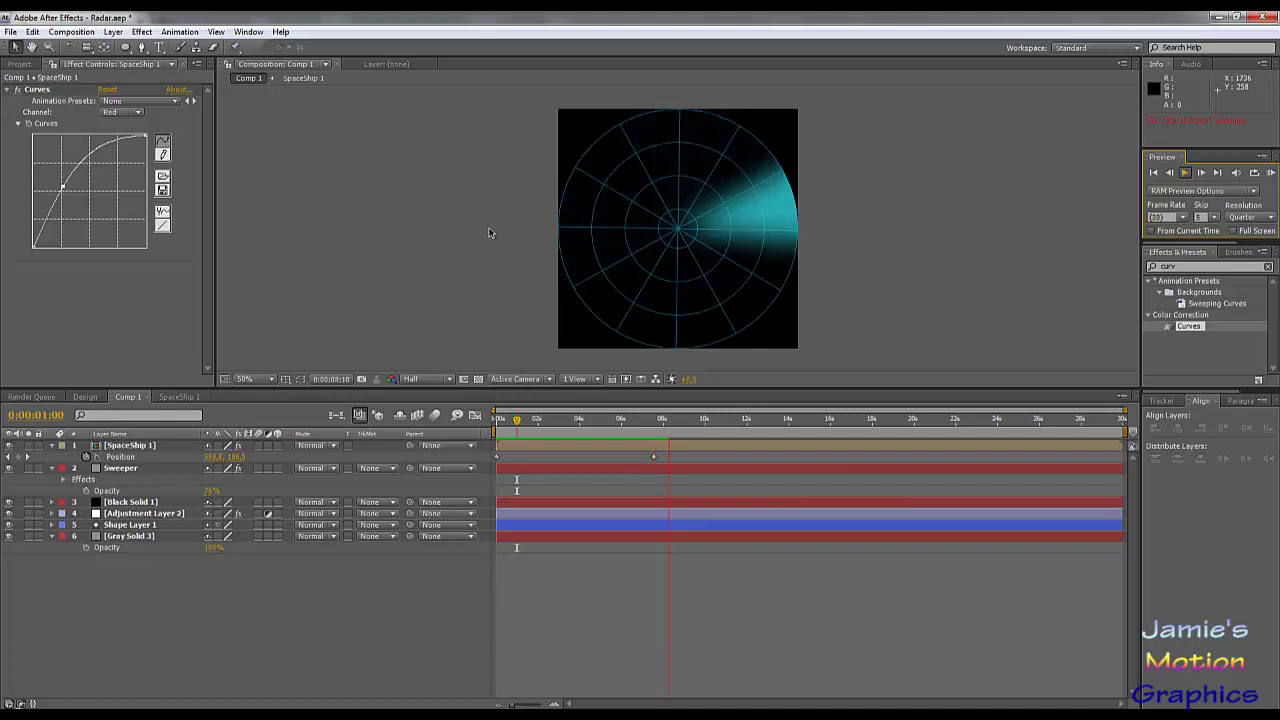
left_click(1184, 174)
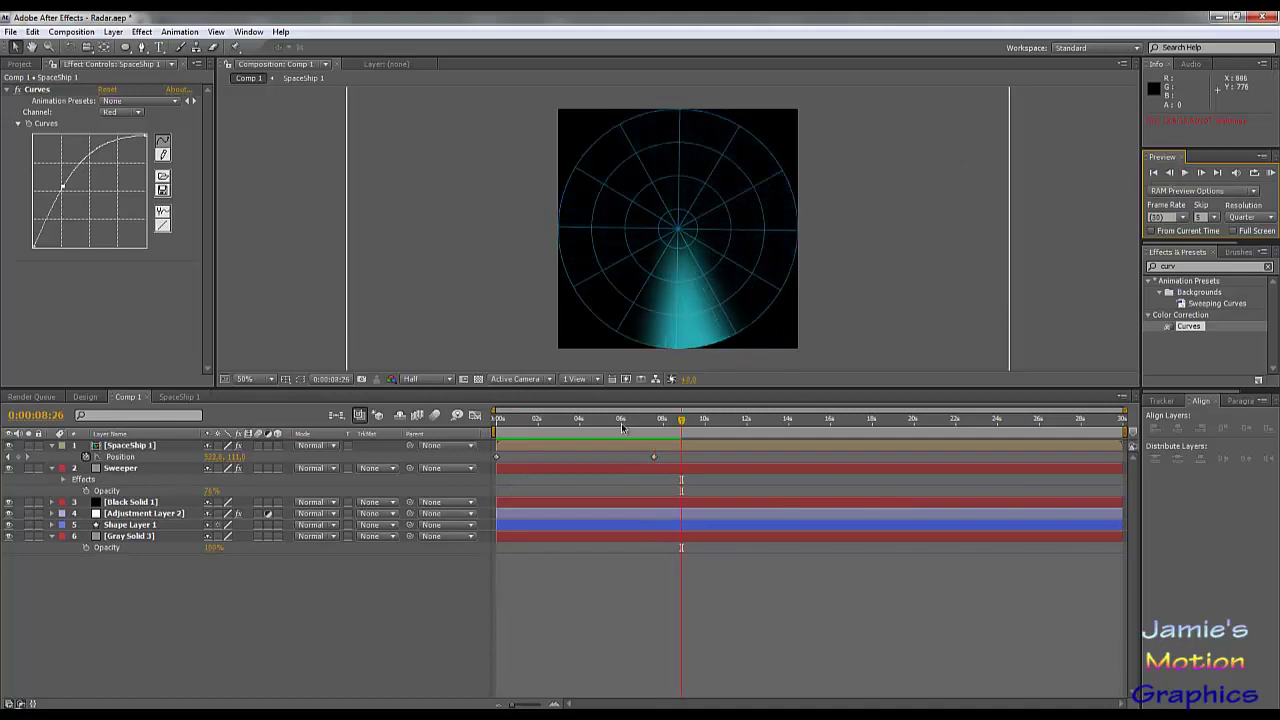
key("Home")
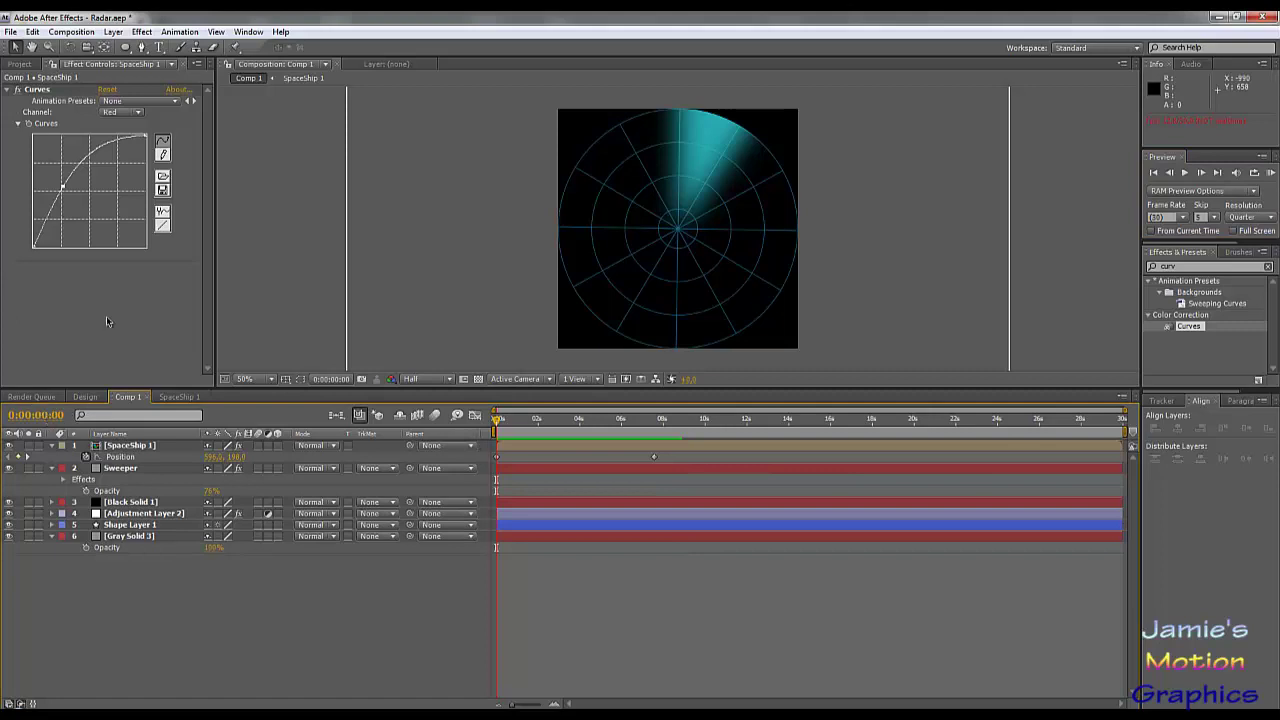
Try a wider sweep by setting the Sweeper layer's Radial Wipe Transition Completion to 80%, and preview it
left_click(122, 469)
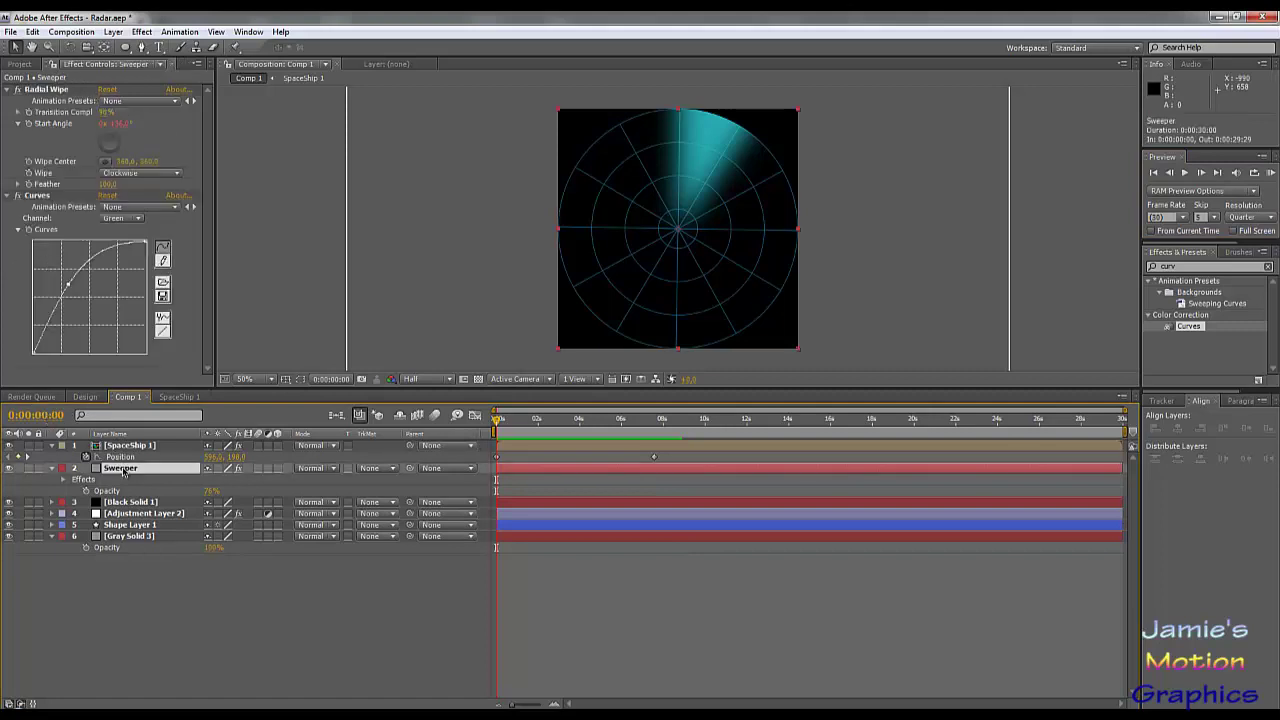
left_click(110, 112)
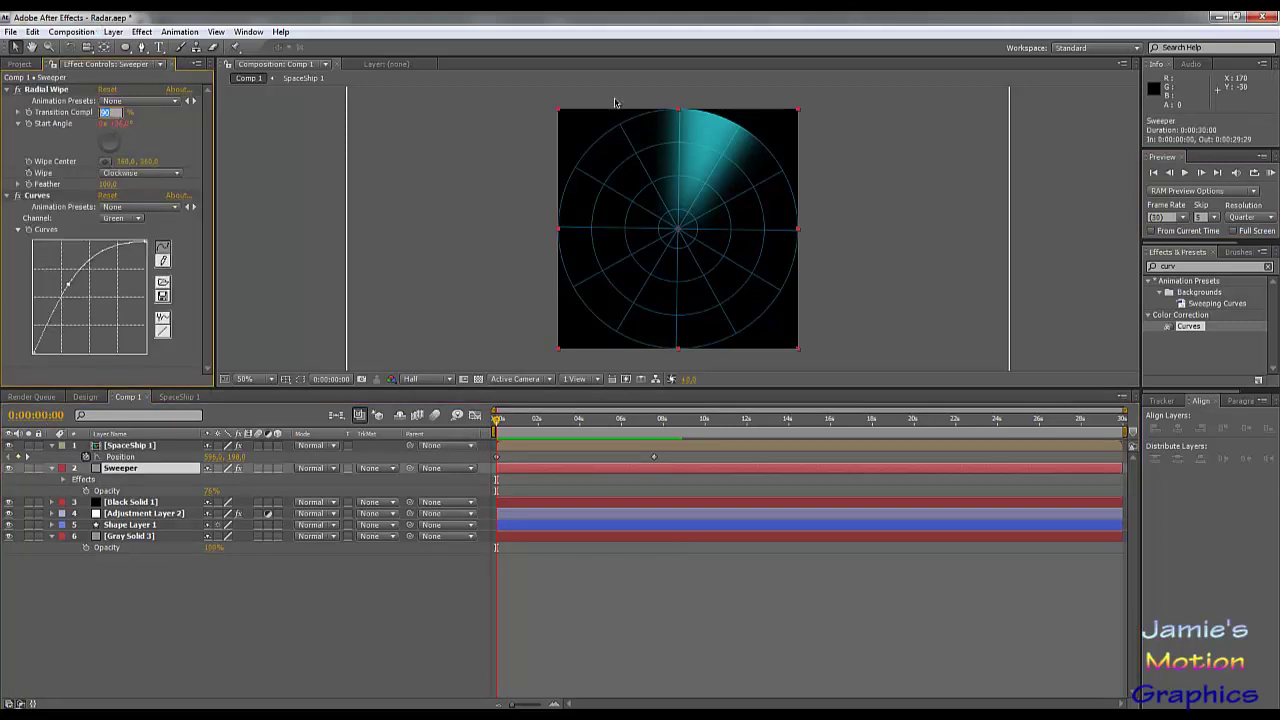
type("80")
key("Return")
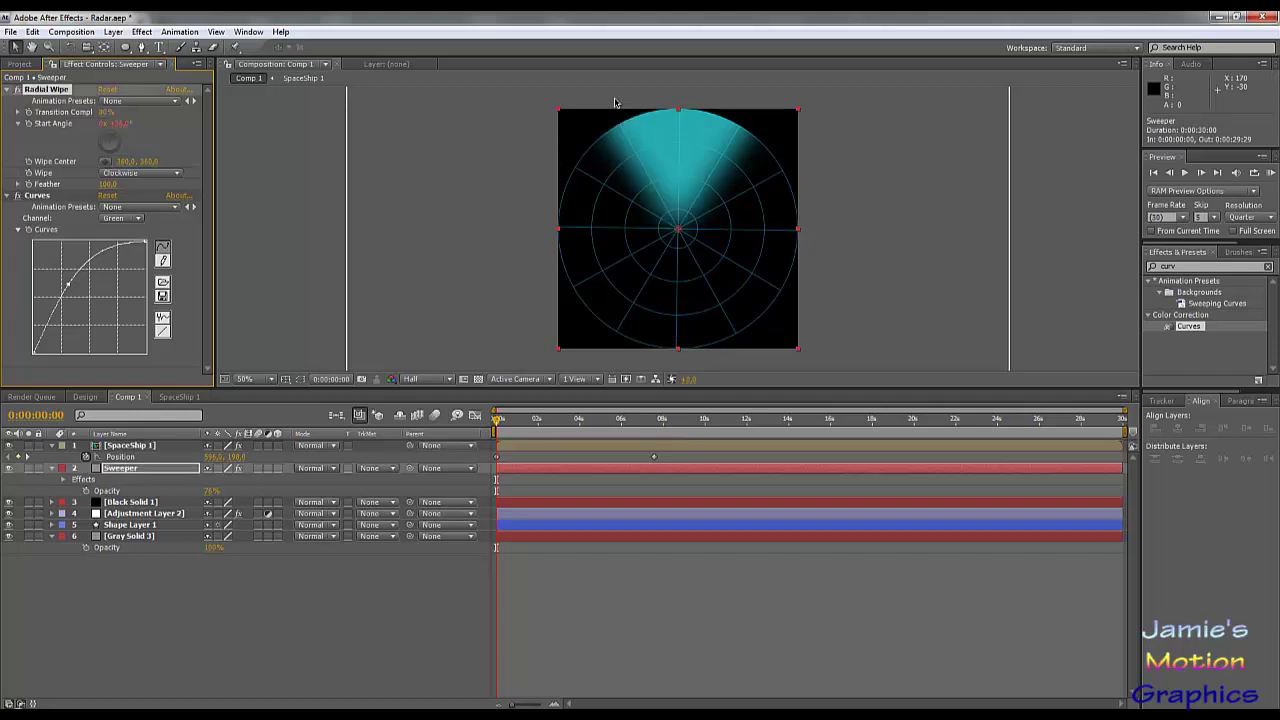
left_click(1185, 172)
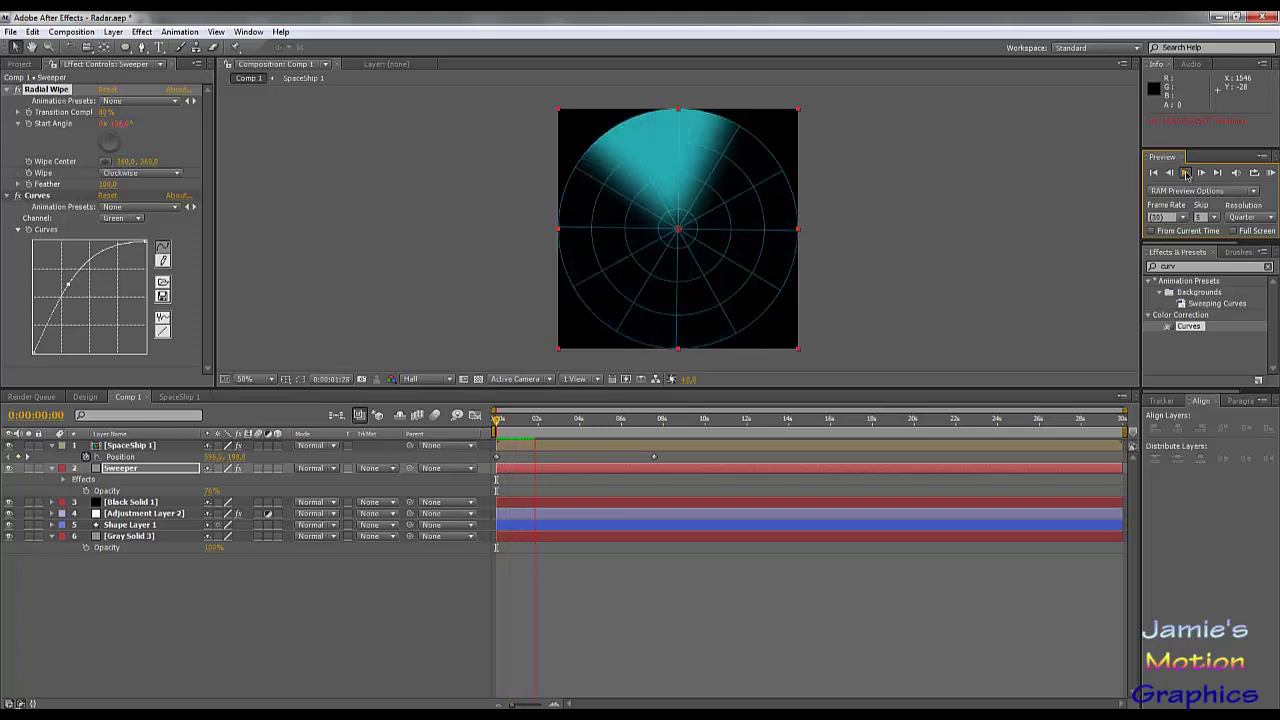
left_click(1187, 175)
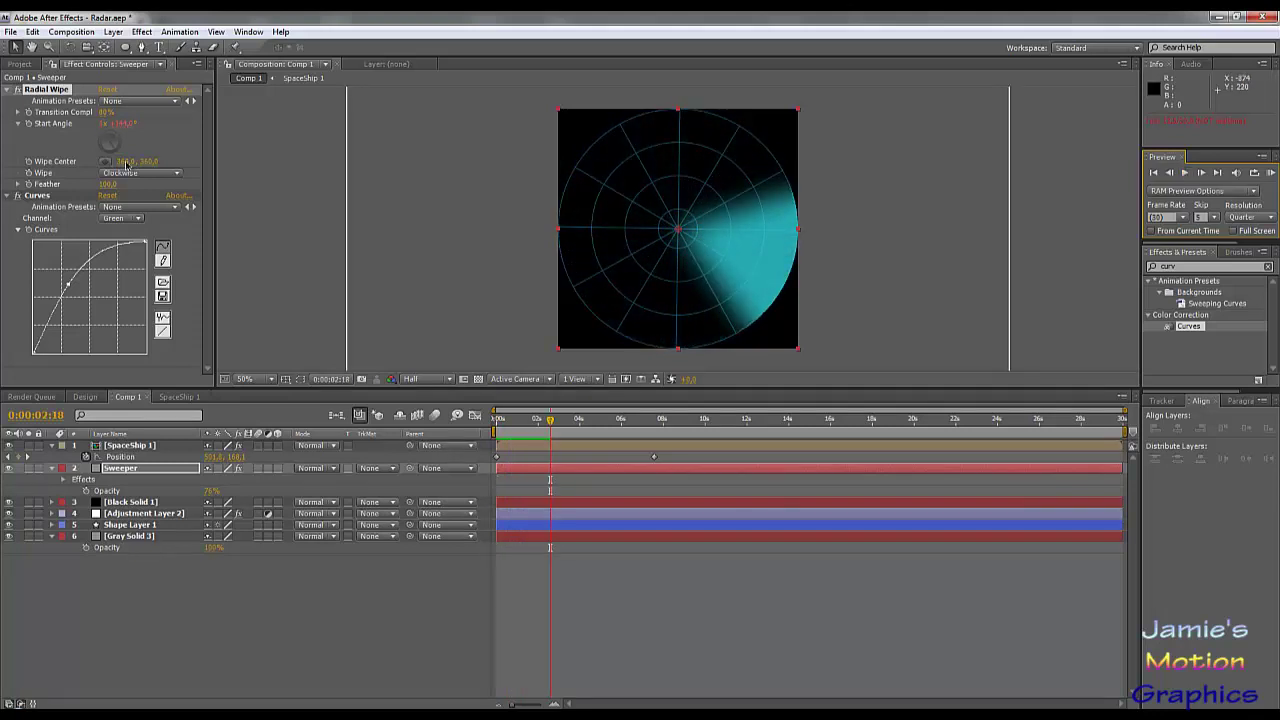
Restore the Sweeper layer's Radial Wipe Transition Completion to 90%
left_click(106, 112)
type("9")
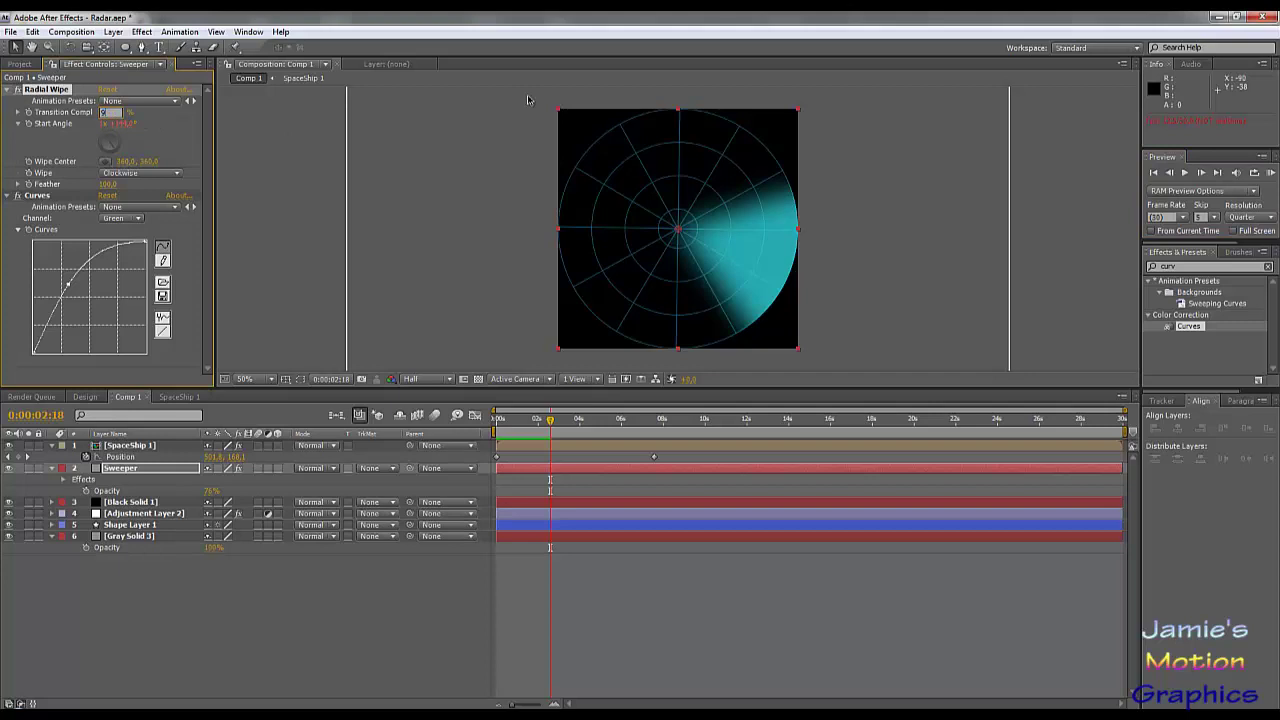
type("0")
key("Return")
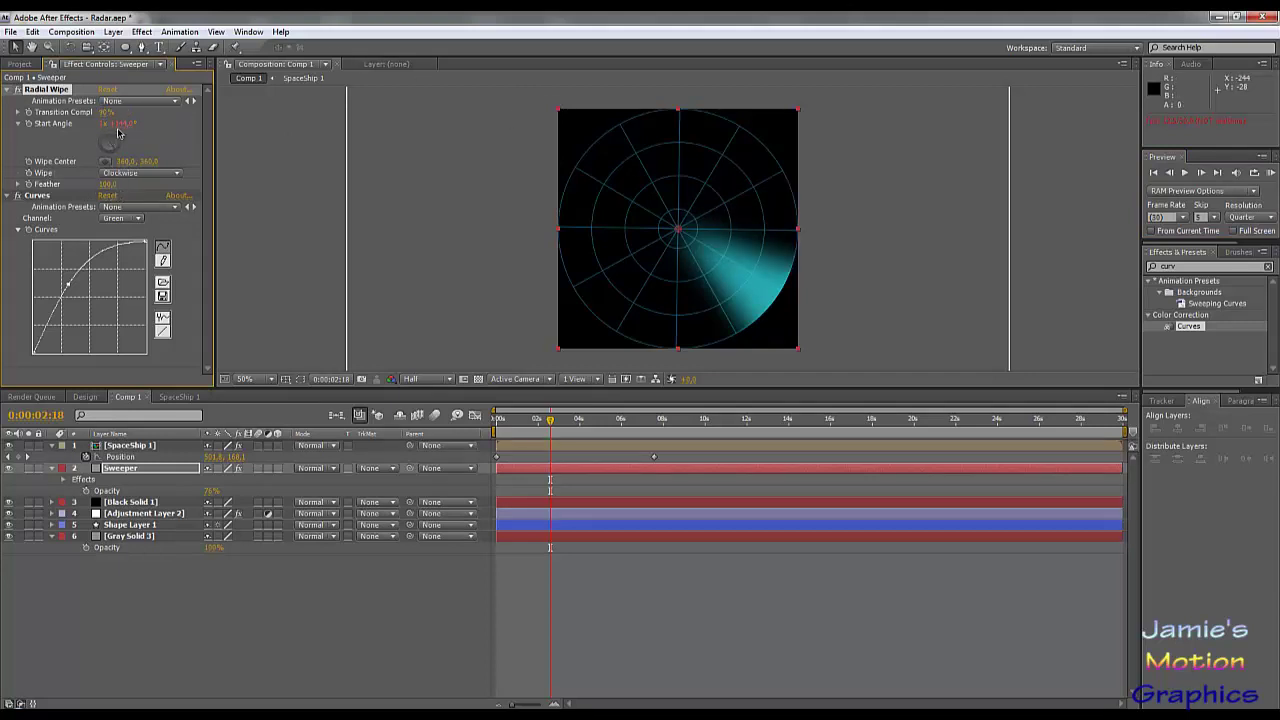
Try a half-turn offset by setting the Sweeper's Radial Wipe Start Angle expression to 180+36+180*time, and preview it from the first frame
left_click_drag(527, 420, 484, 436)
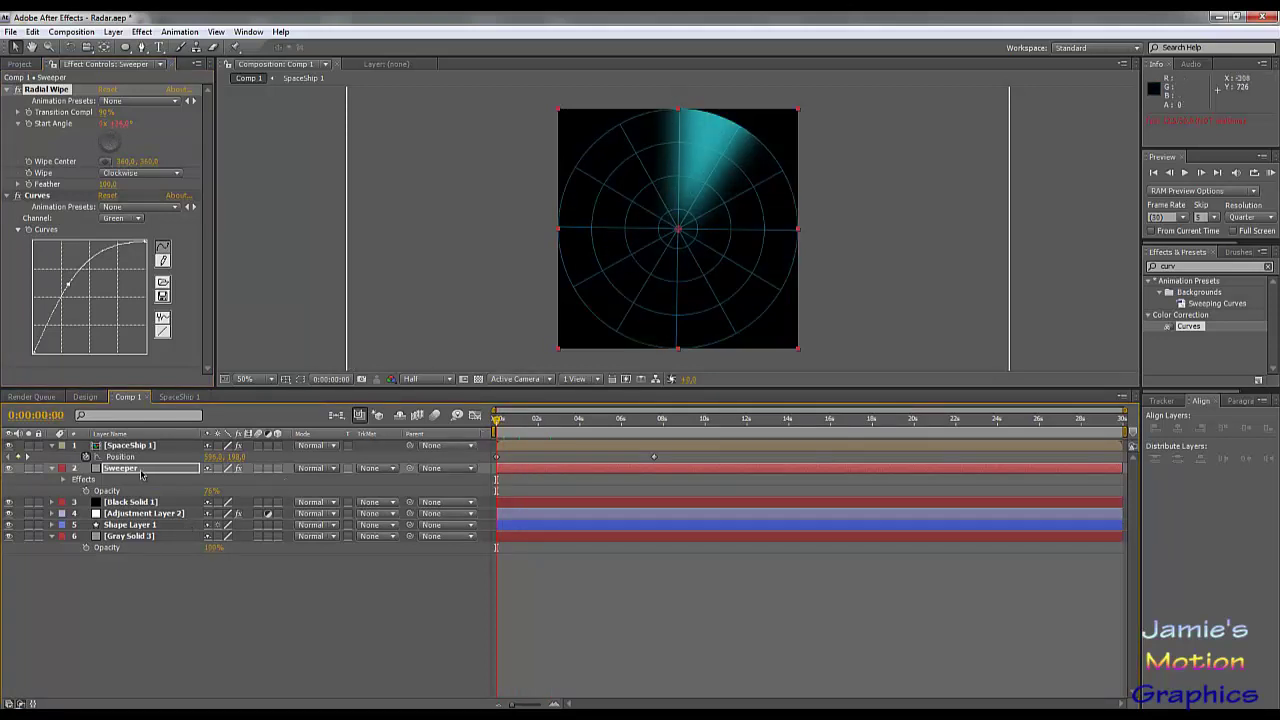
left_click(141, 475)
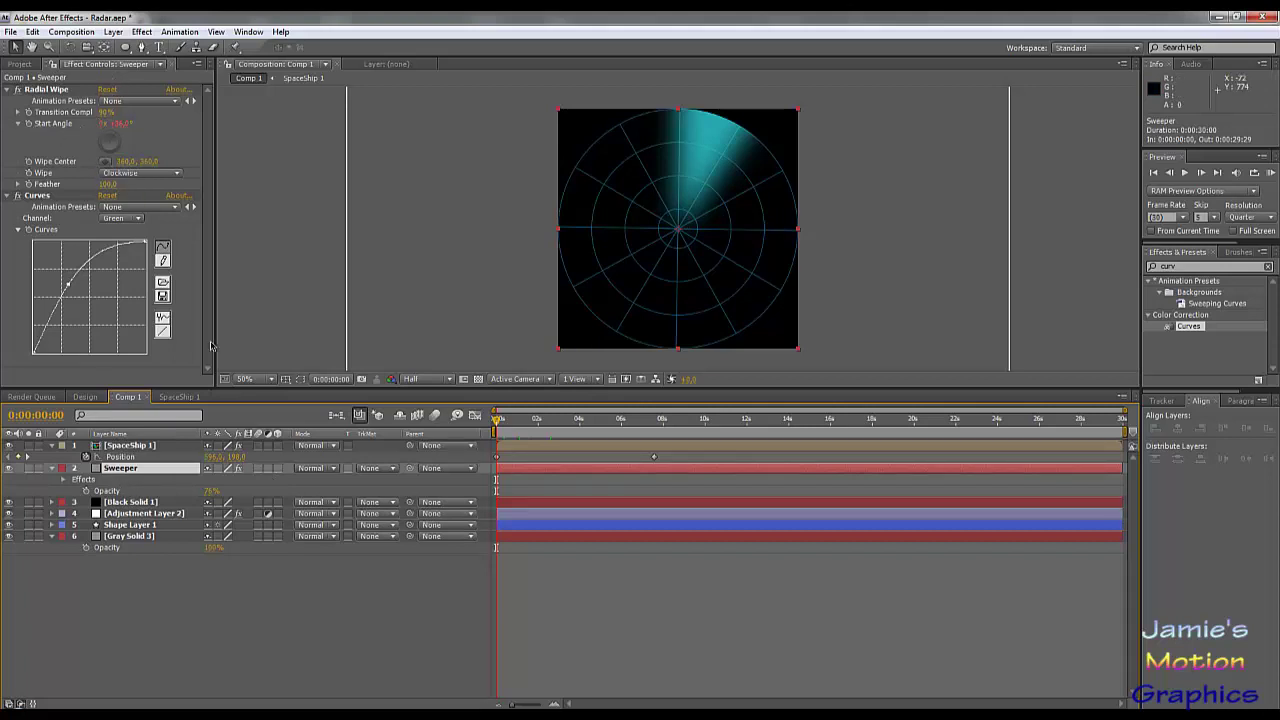
key("e")
key("e")
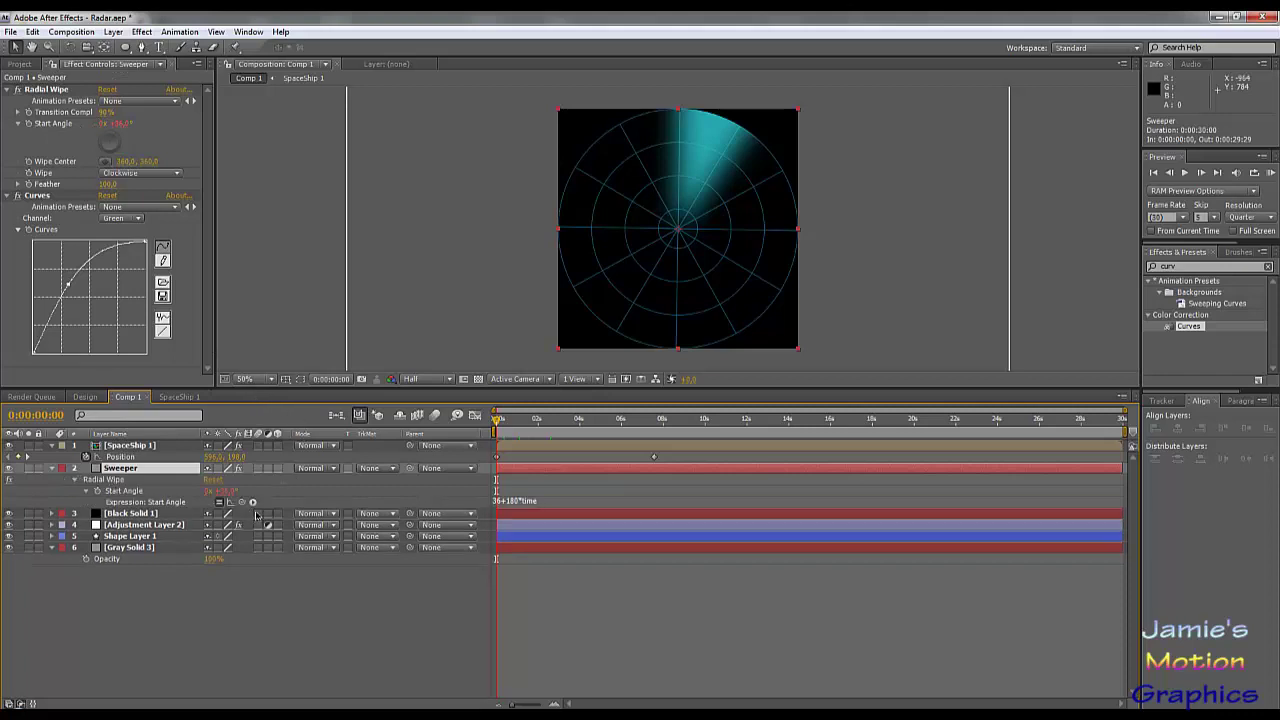
left_click(519, 504)
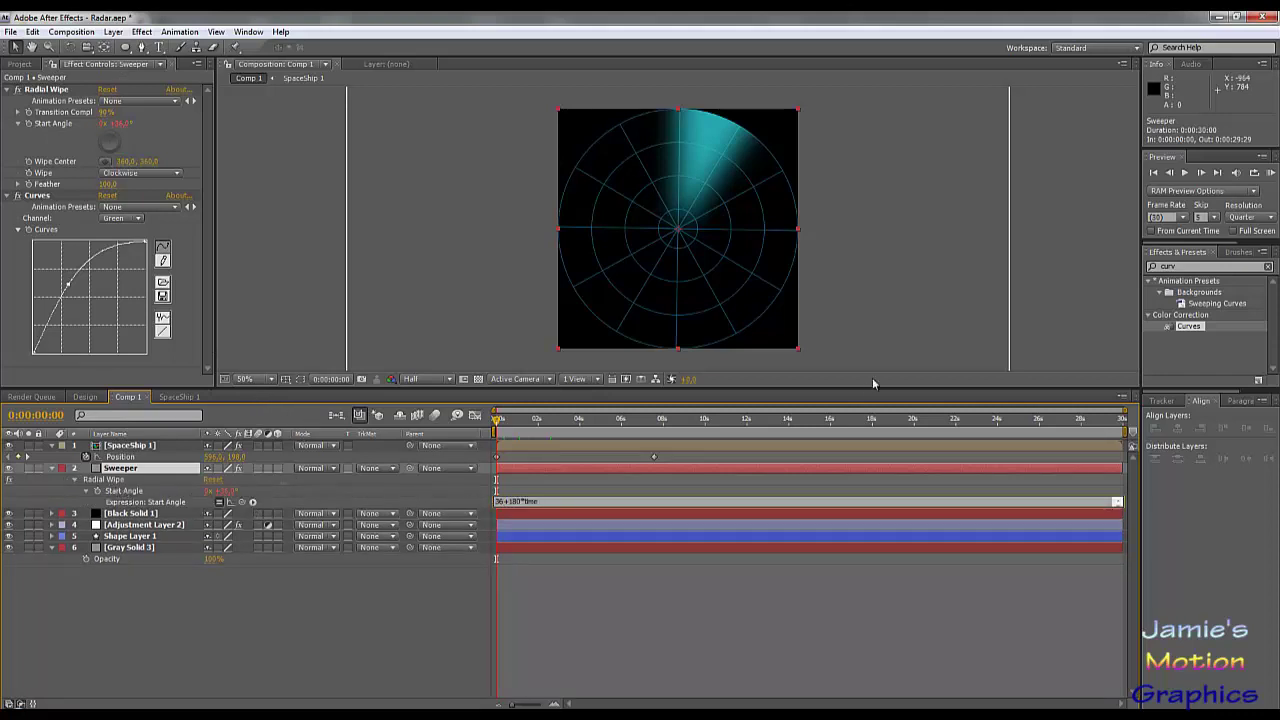
type("18+")
type("0+")
left_click(318, 624)
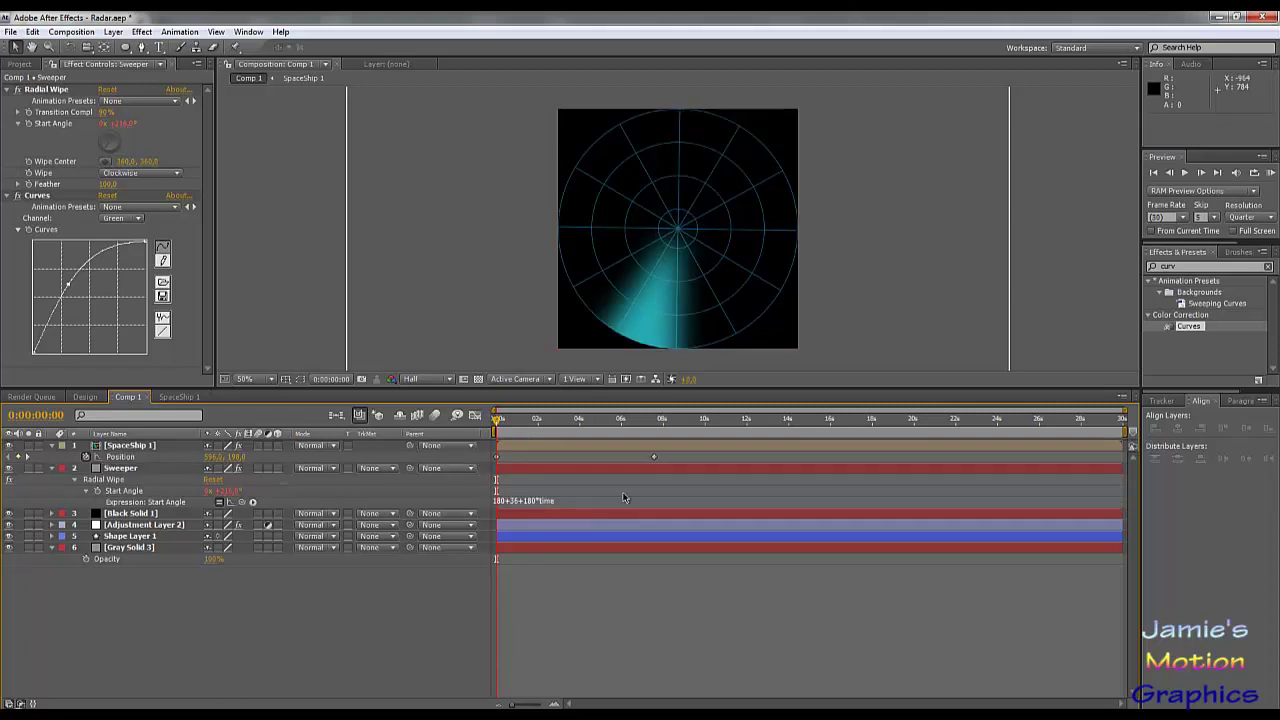
left_click(1187, 177)
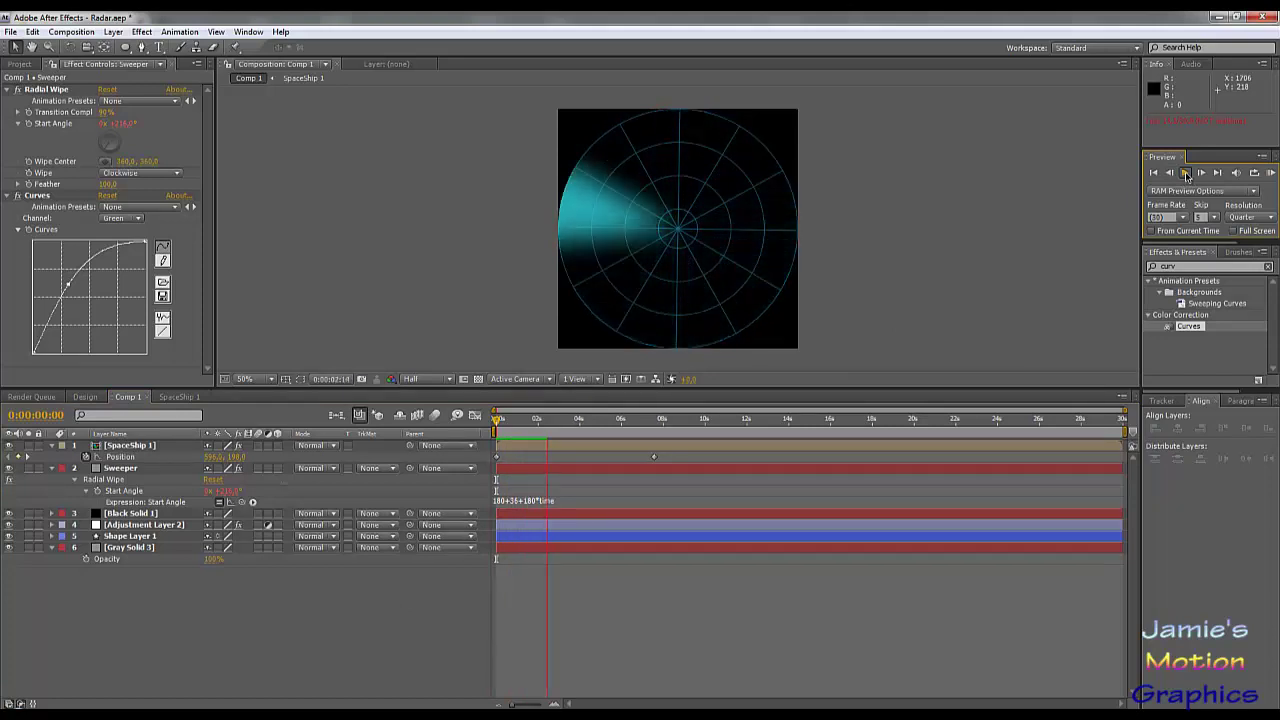
left_click(1186, 177)
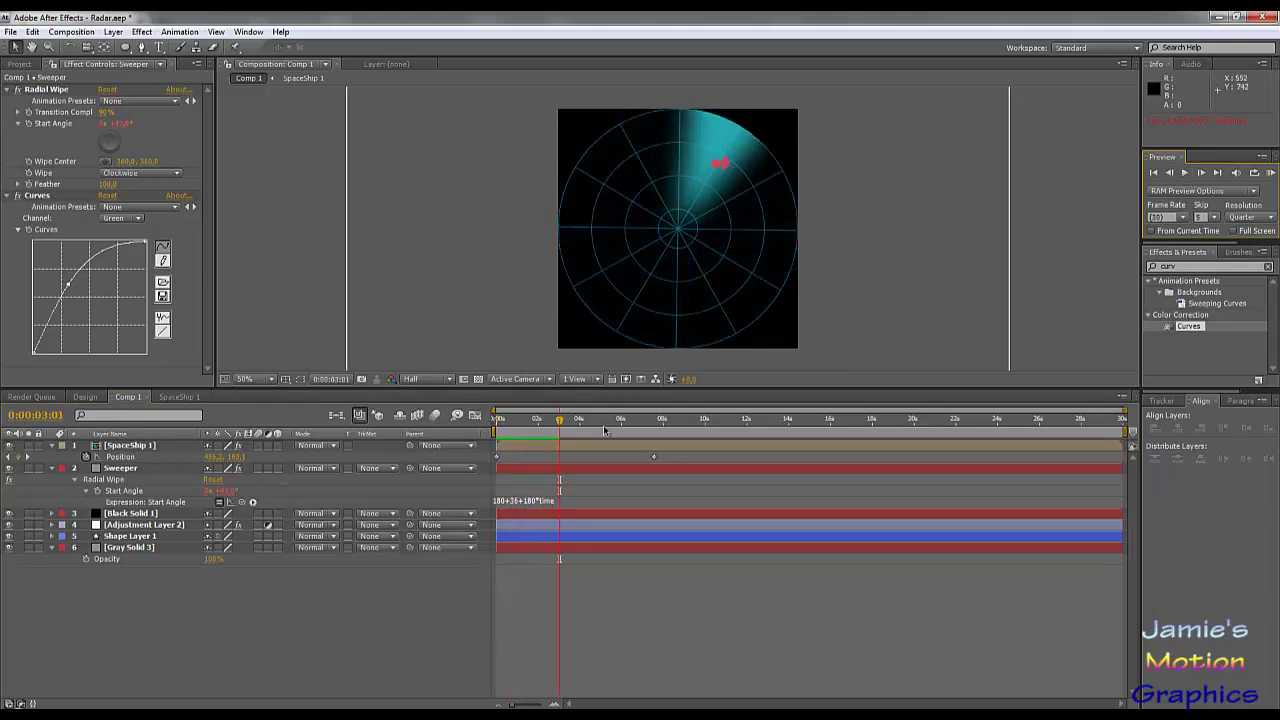
Try a faster sweep by setting the Sweeper's Start Angle expression to 180+36+720*time, and preview it from the first frame
left_click(538, 500)
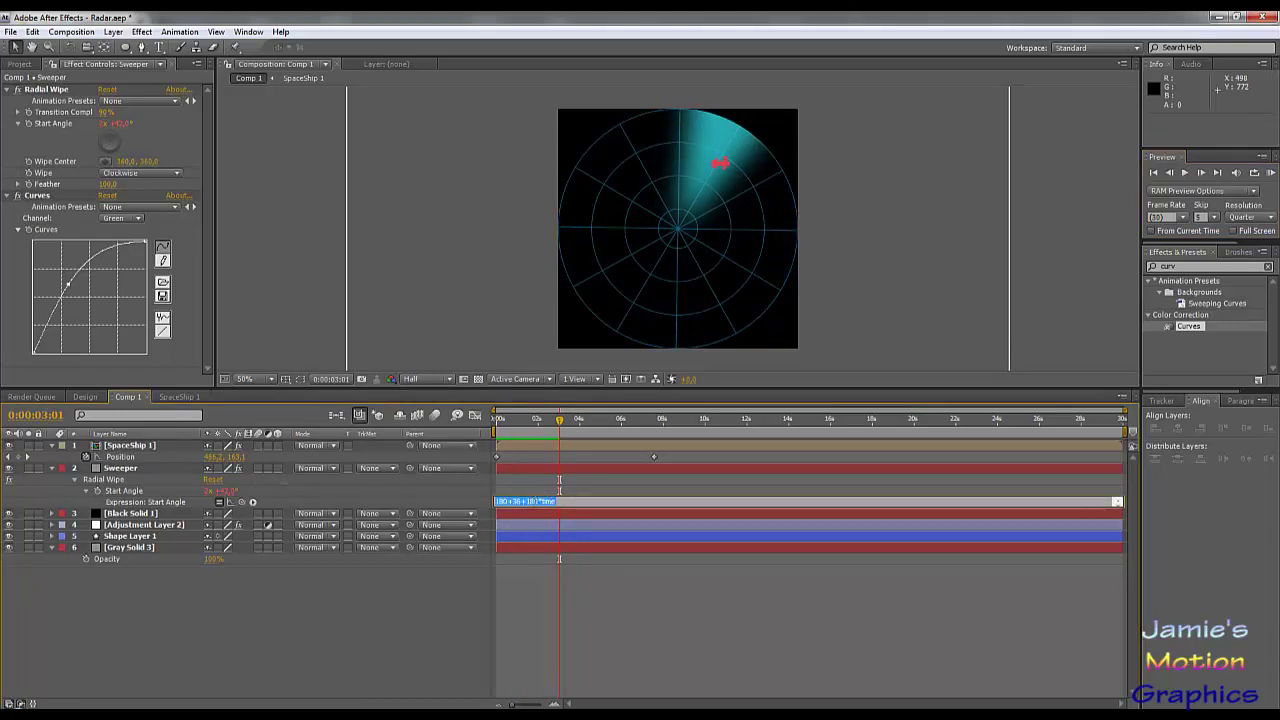
left_click(536, 501)
left_click(394, 651)
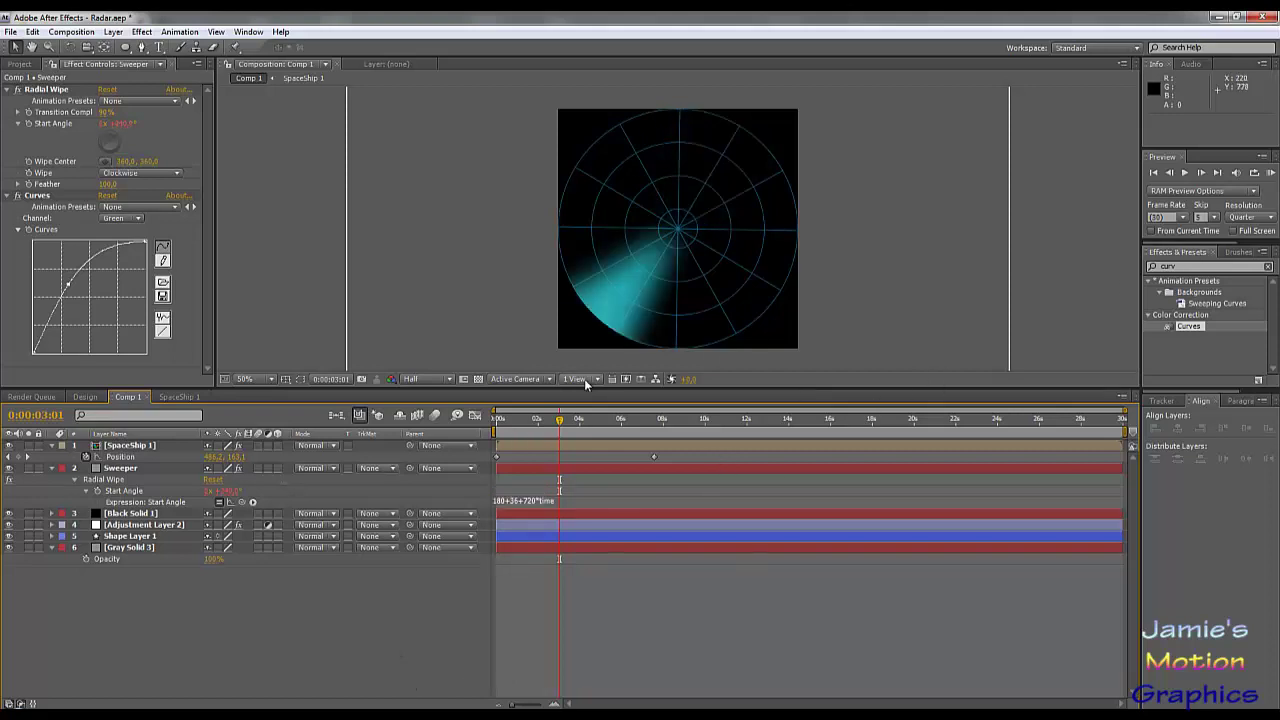
left_click_drag(533, 422, 481, 427)
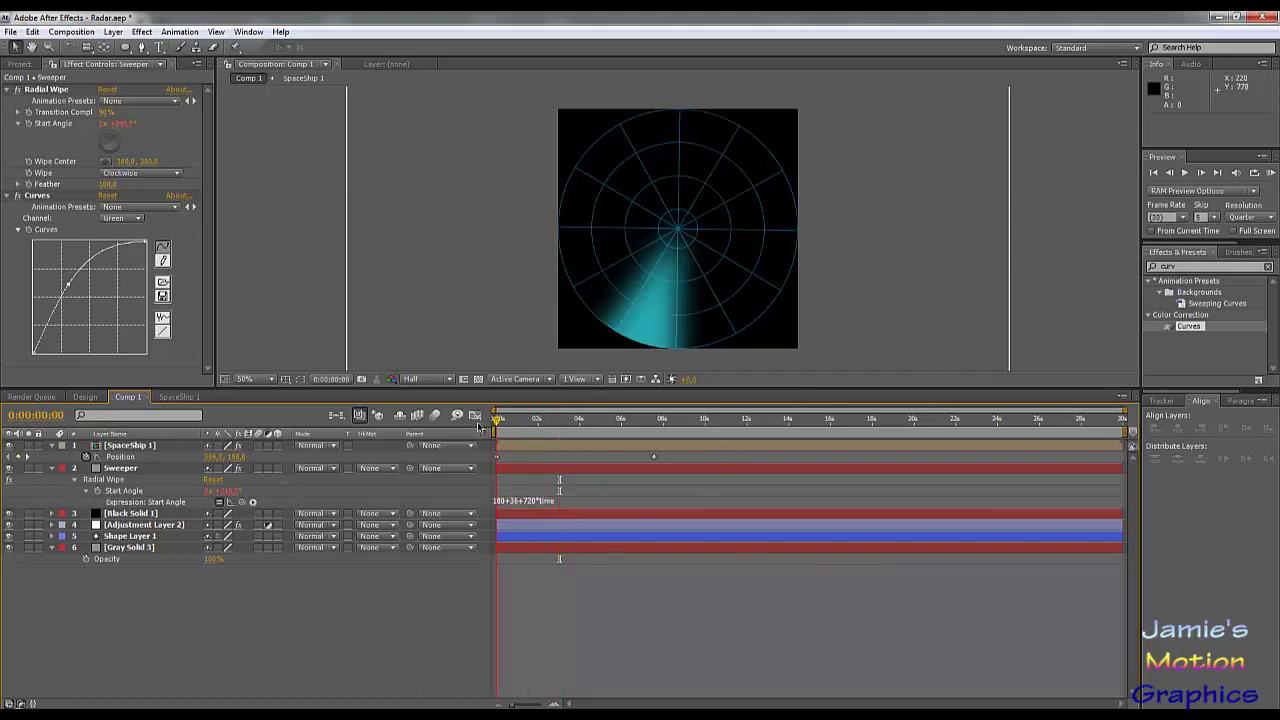
left_click(1185, 174)
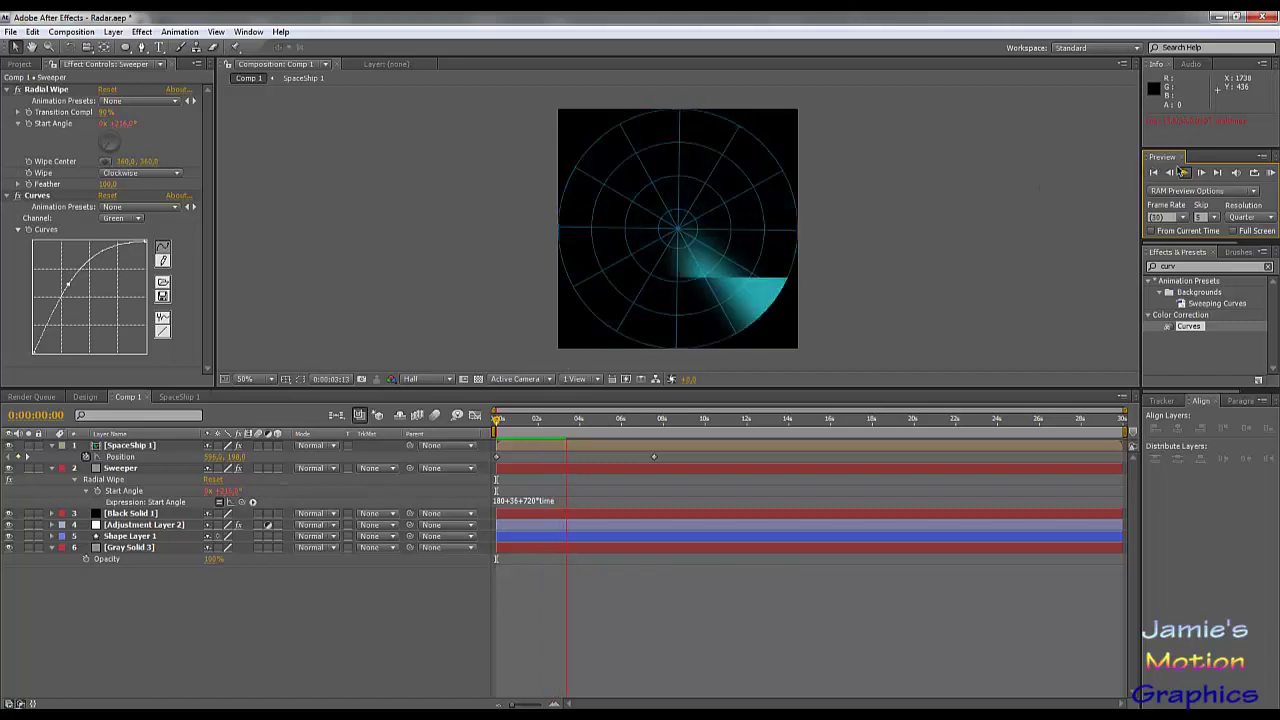
key("space")
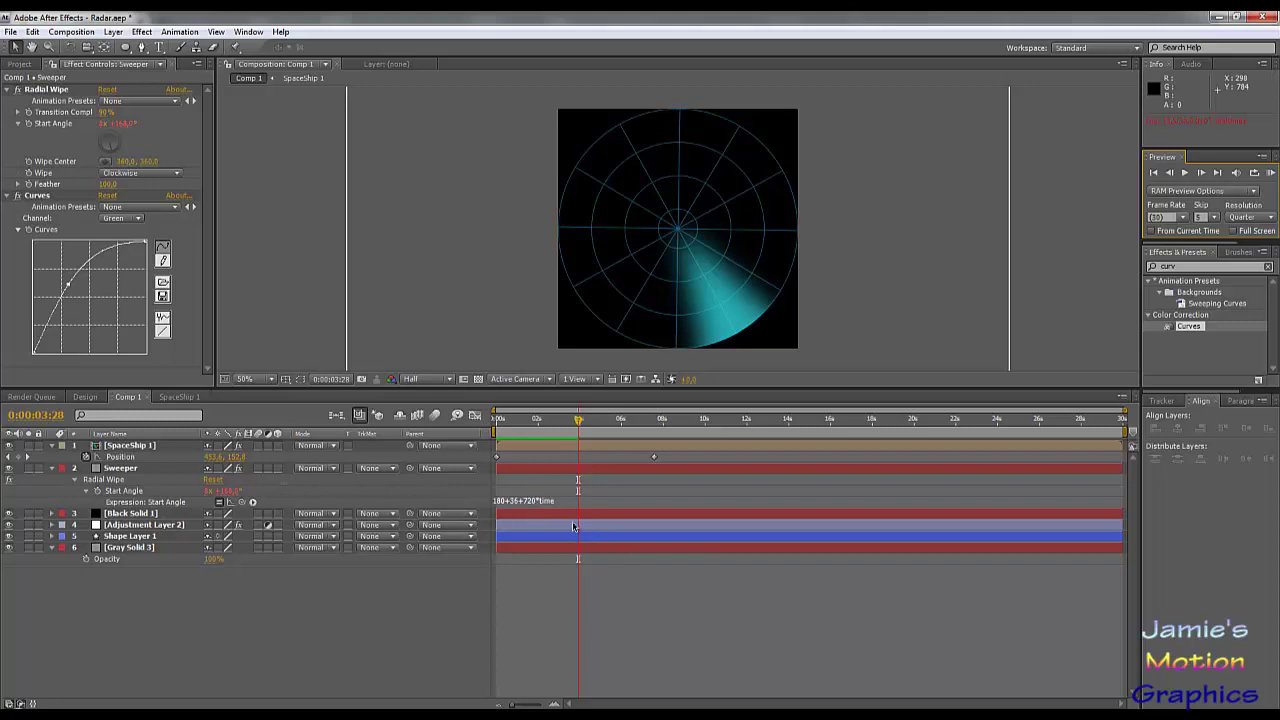
Restore the Sweeper's Radial Wipe Start Angle expression to 36+180*time
left_click(536, 506)
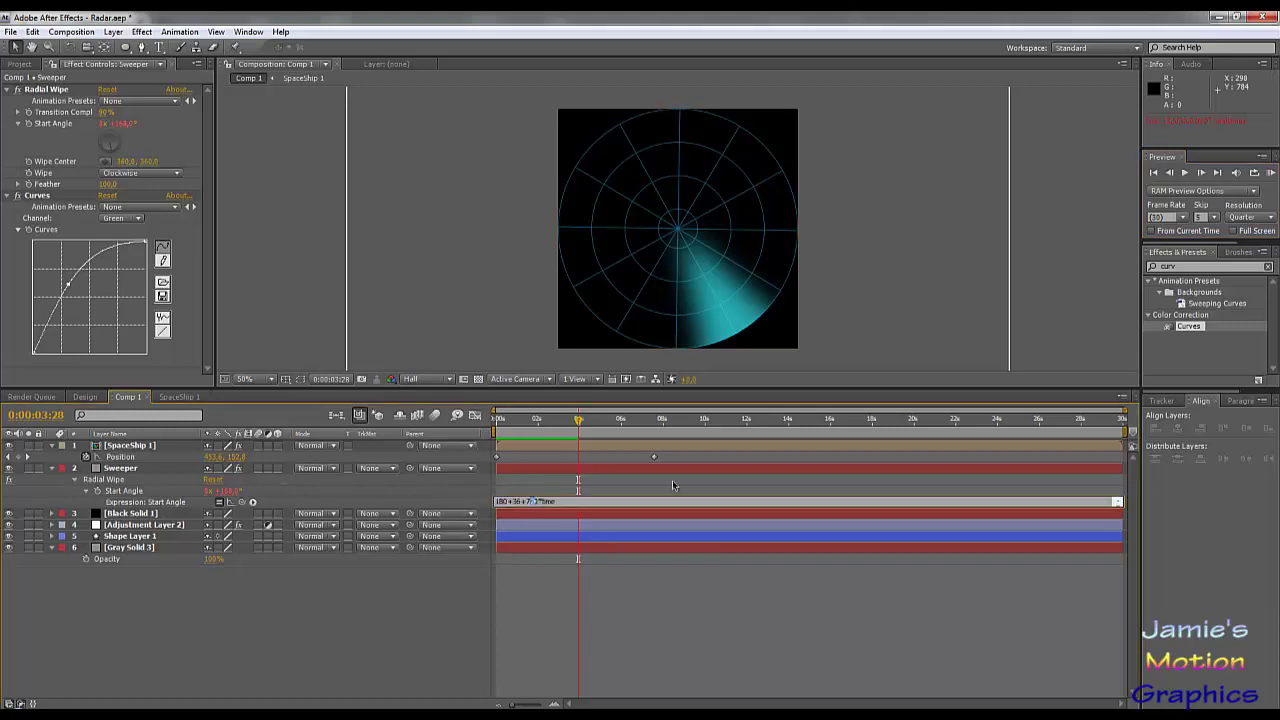
key("BackSpace")
key("Delete")
key("Delete")
key("Delete")
key("Delete")
key("Delete")
type("3")
left_click(300, 612)
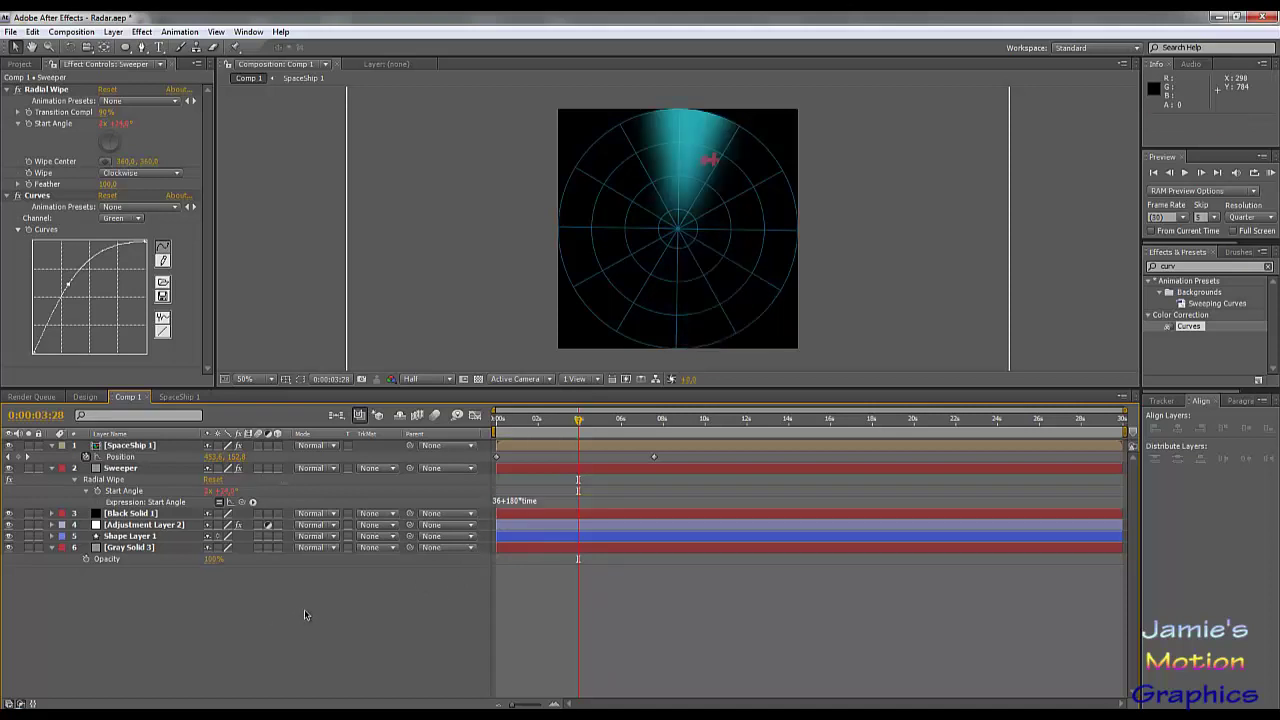
Collapse the SpaceShip 1 and Sweeper layers, return to the first frame, and duplicate the SpaceShip 1 layer
left_click(52, 468)
left_click(52, 446)
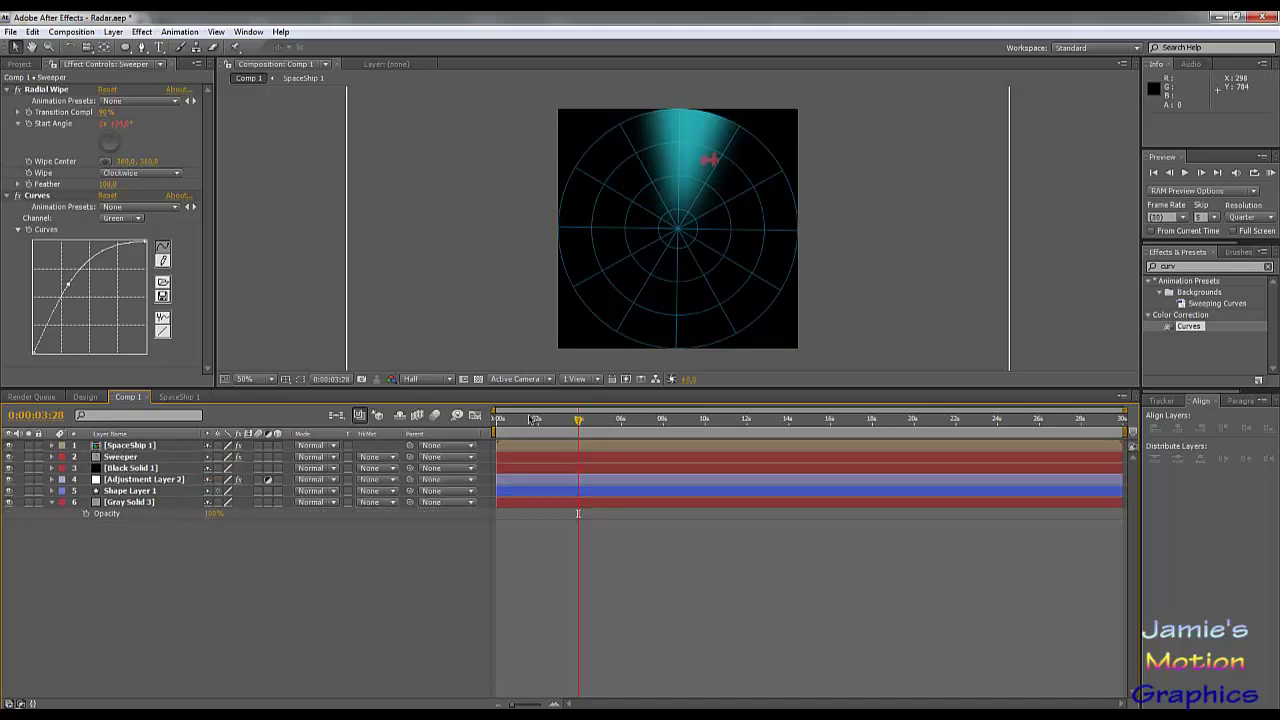
left_click_drag(530, 418, 480, 429)
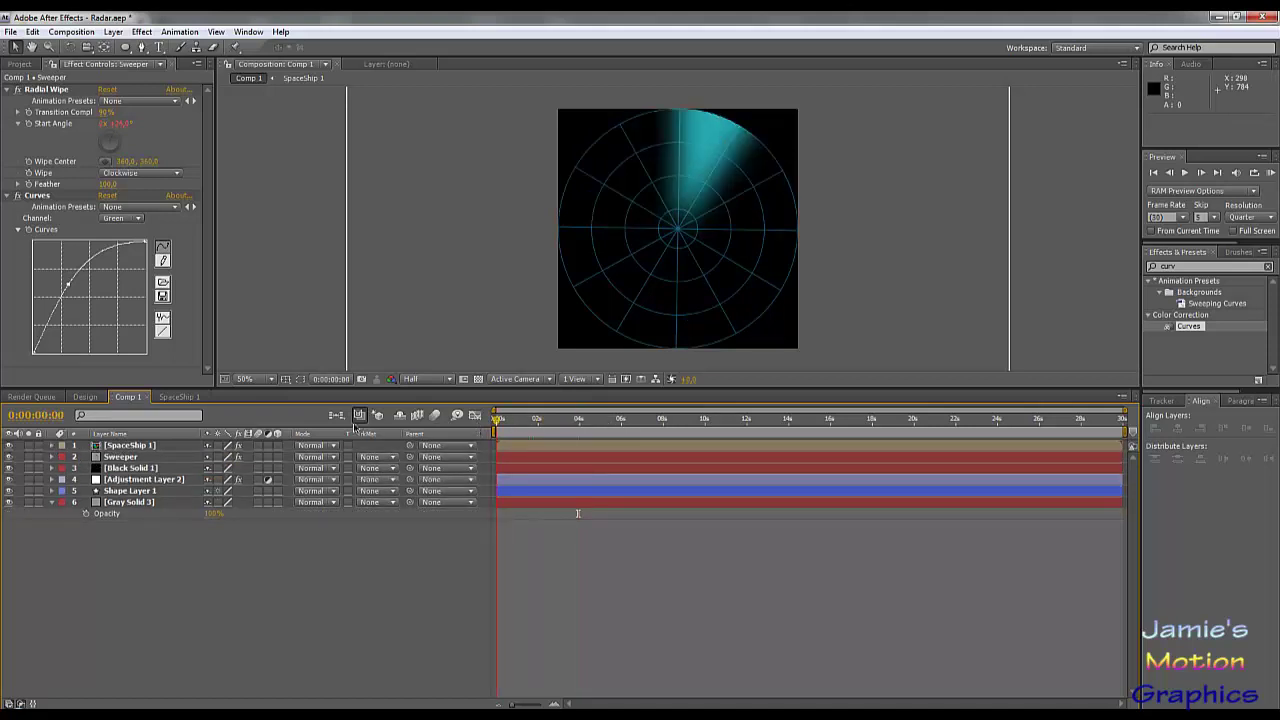
left_click(148, 446)
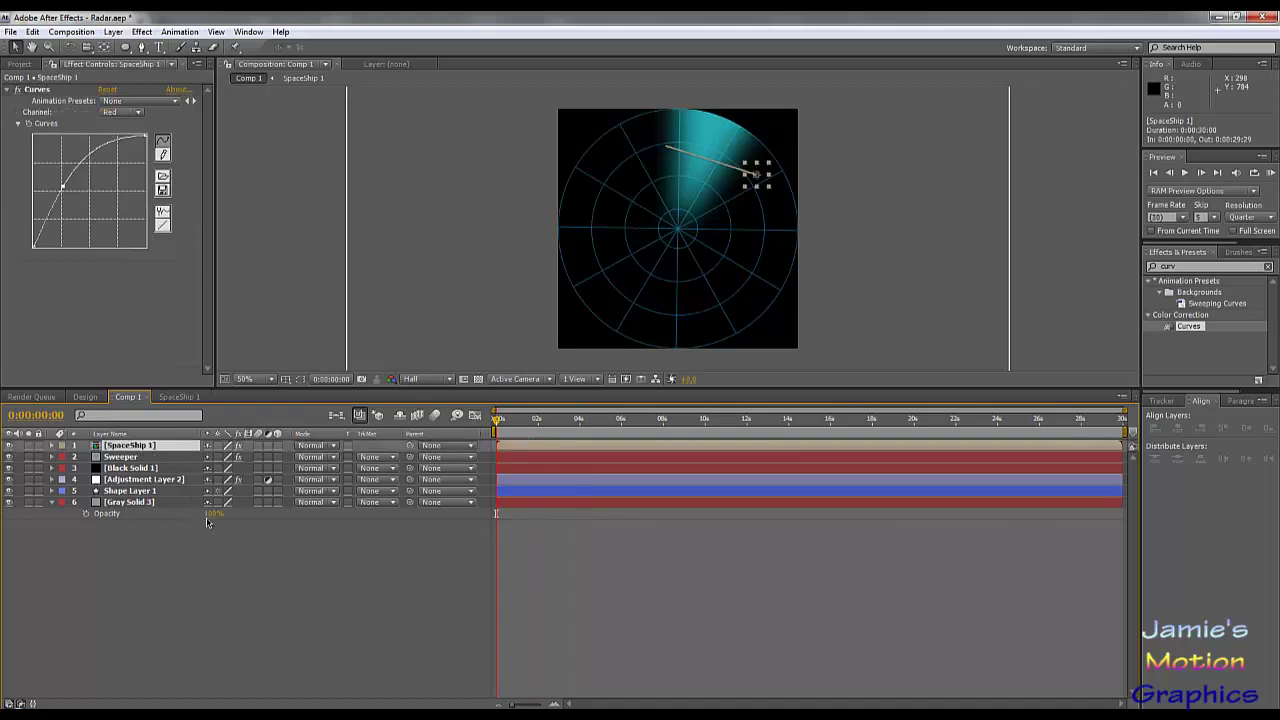
key("ctrl+d")
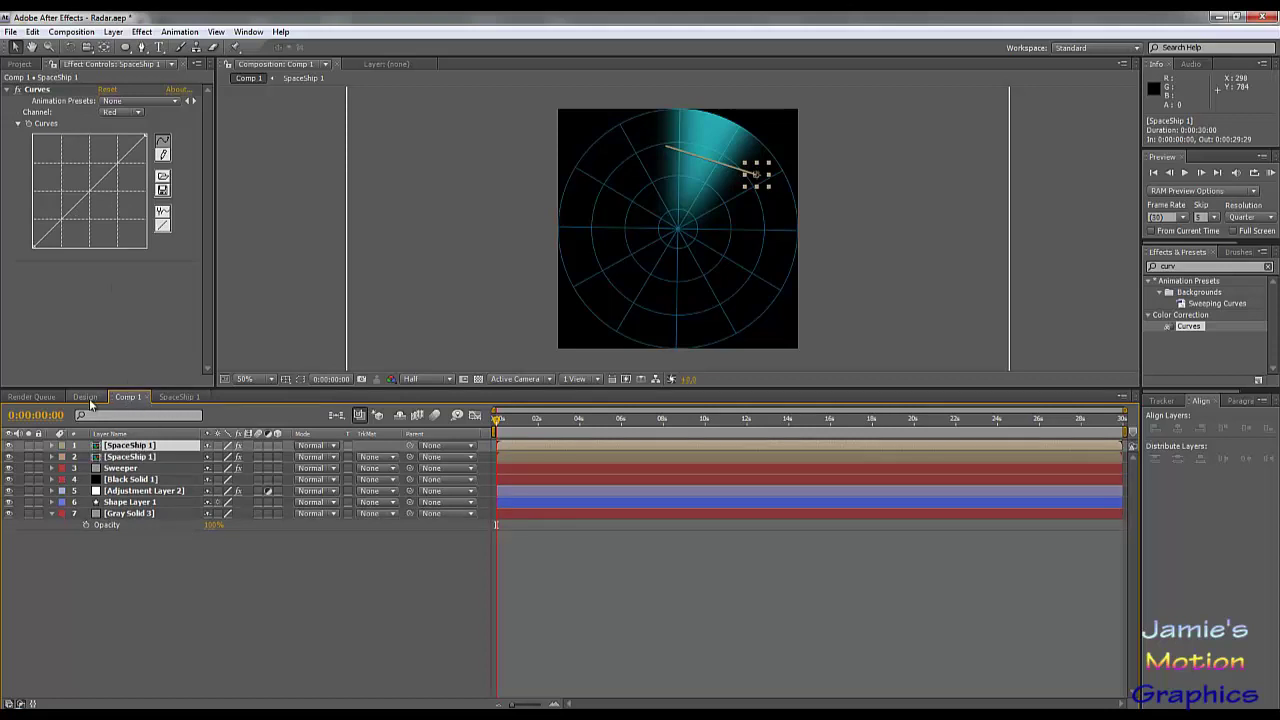
left_click(20, 64)
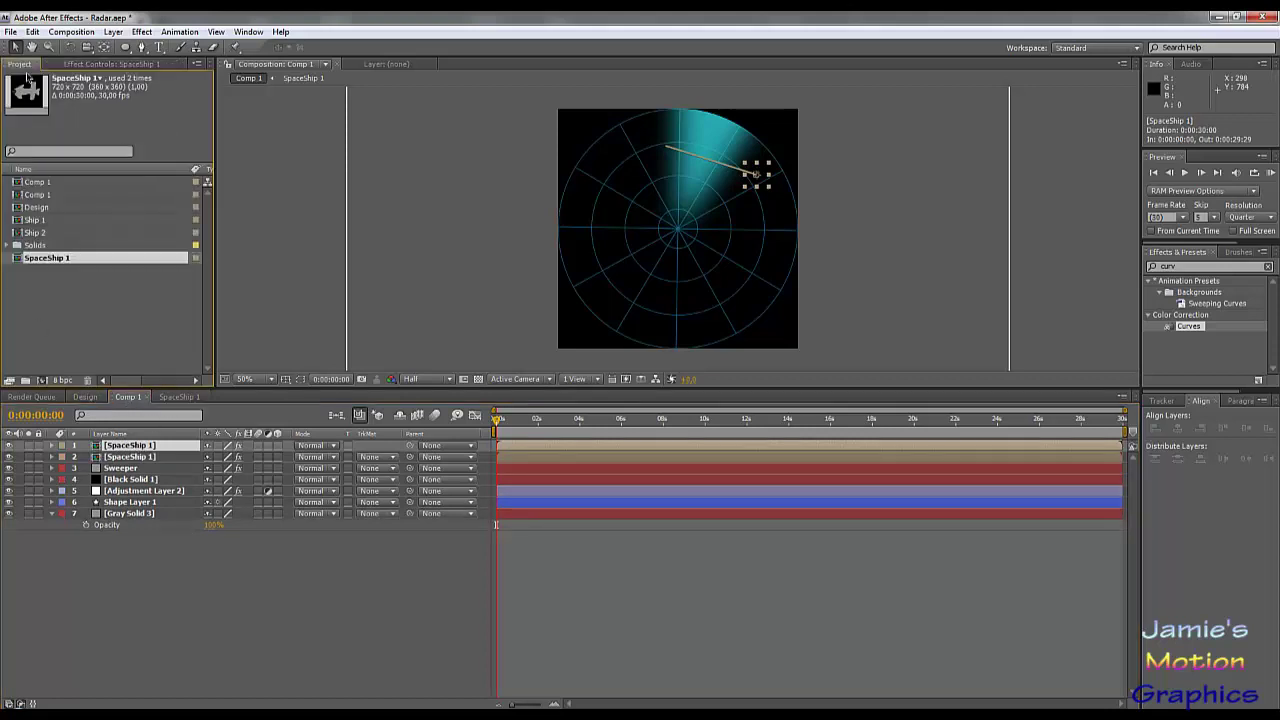
right_click(57, 262)
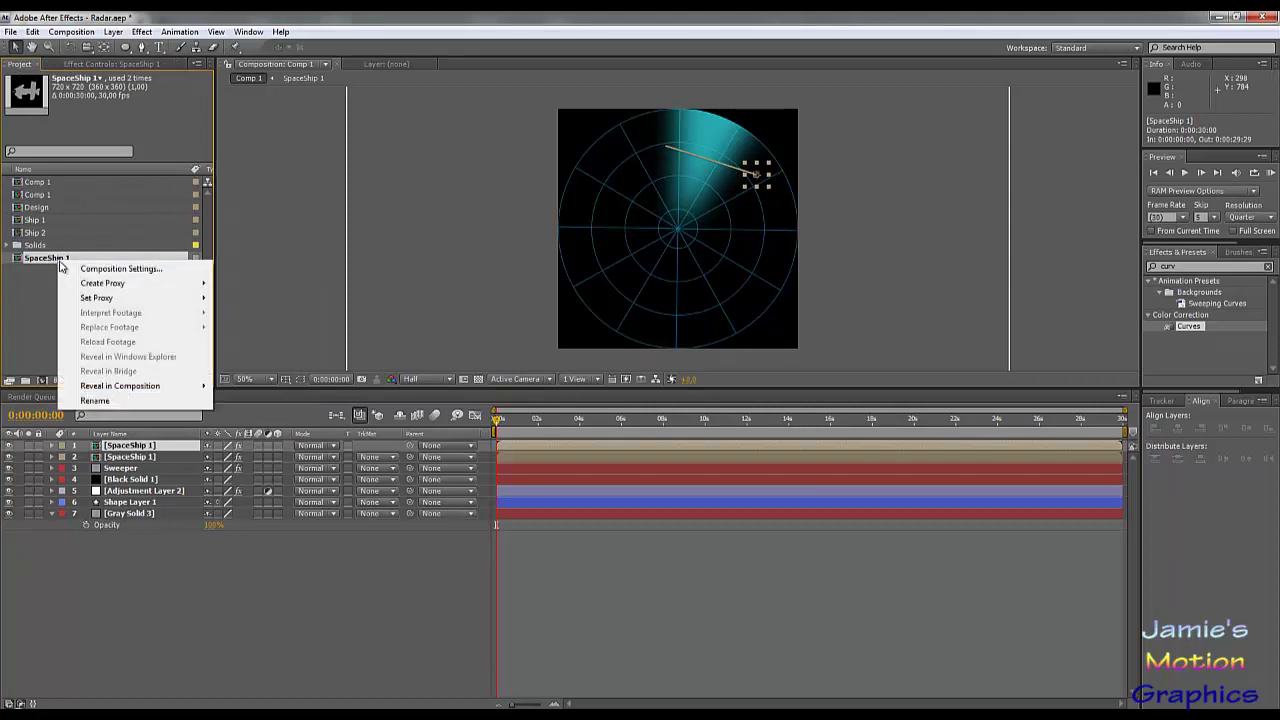
left_click(41, 292)
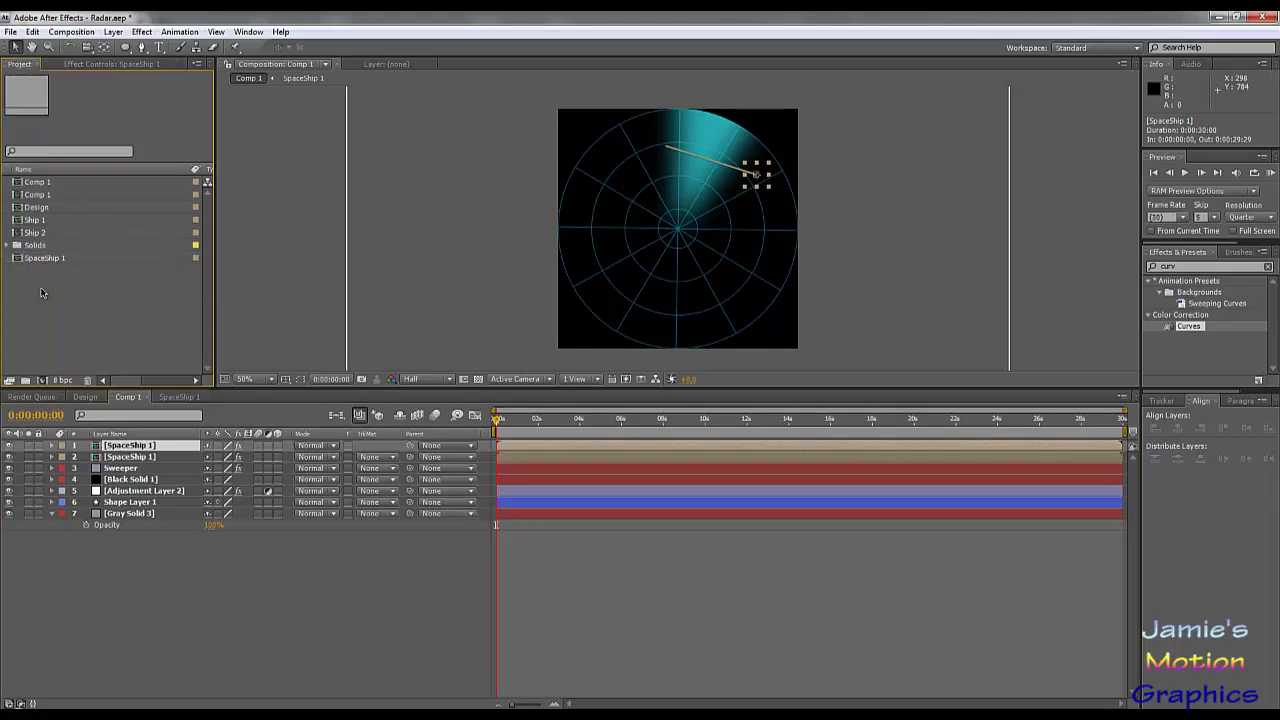
Create a new gray solid layer at the top of Comp 1
left_click(113, 31)
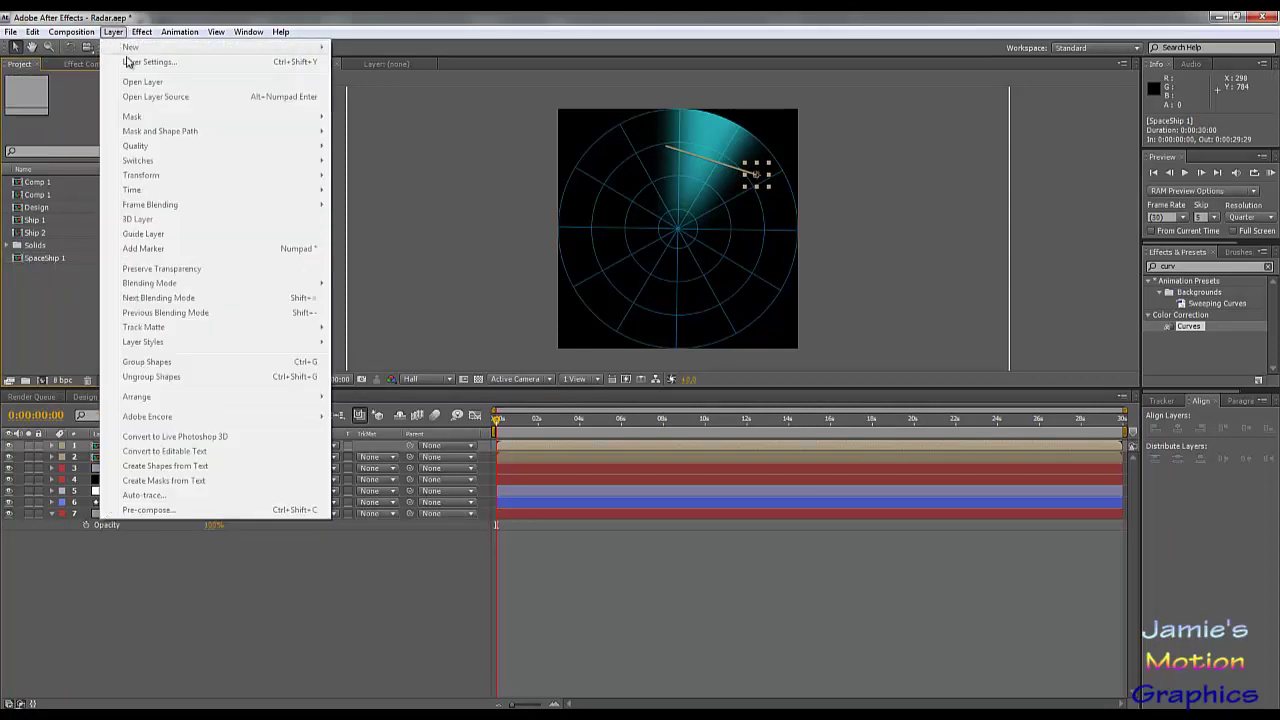
left_click(115, 598)
left_click(113, 31)
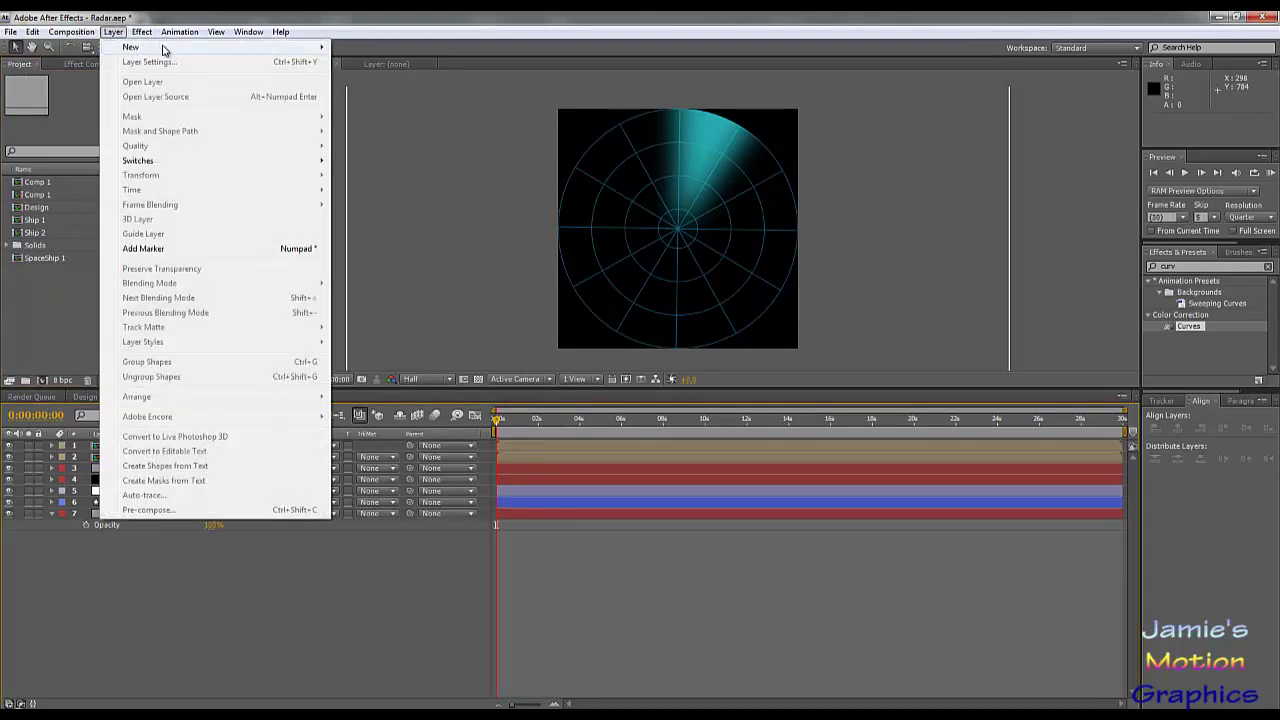
mouse_move(166, 49)
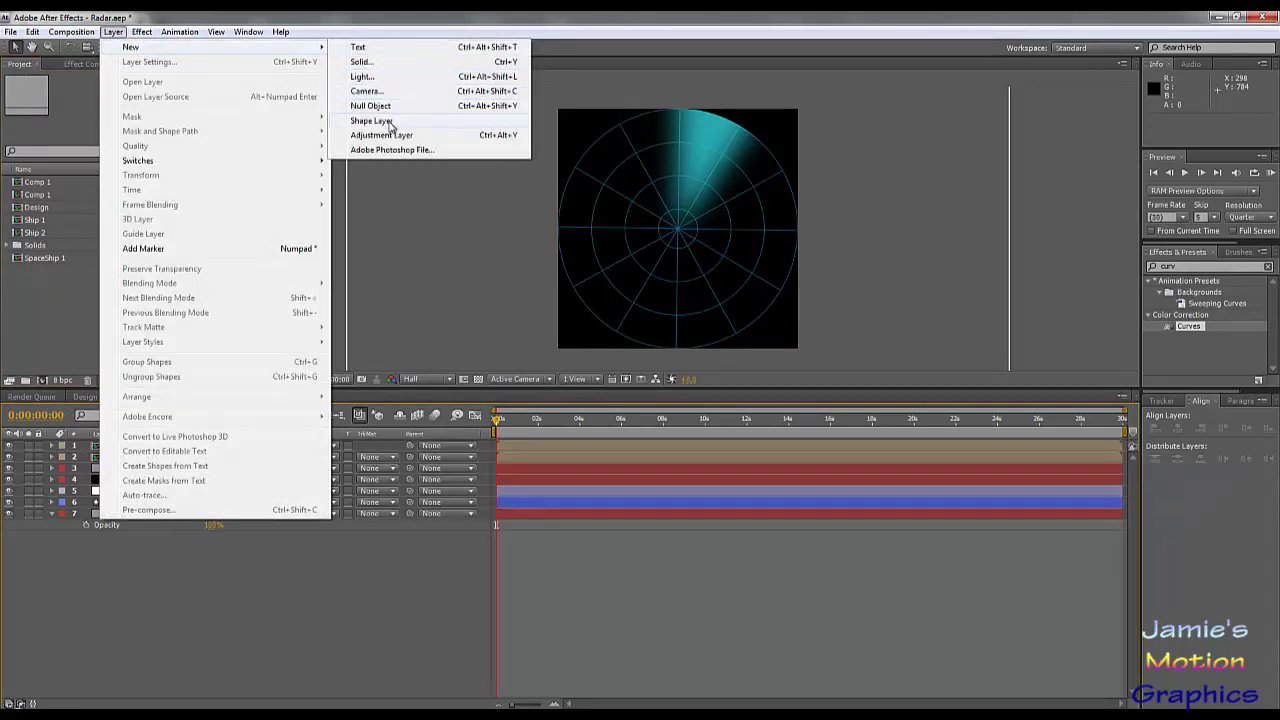
left_click(360, 62)
left_click(1170, 593)
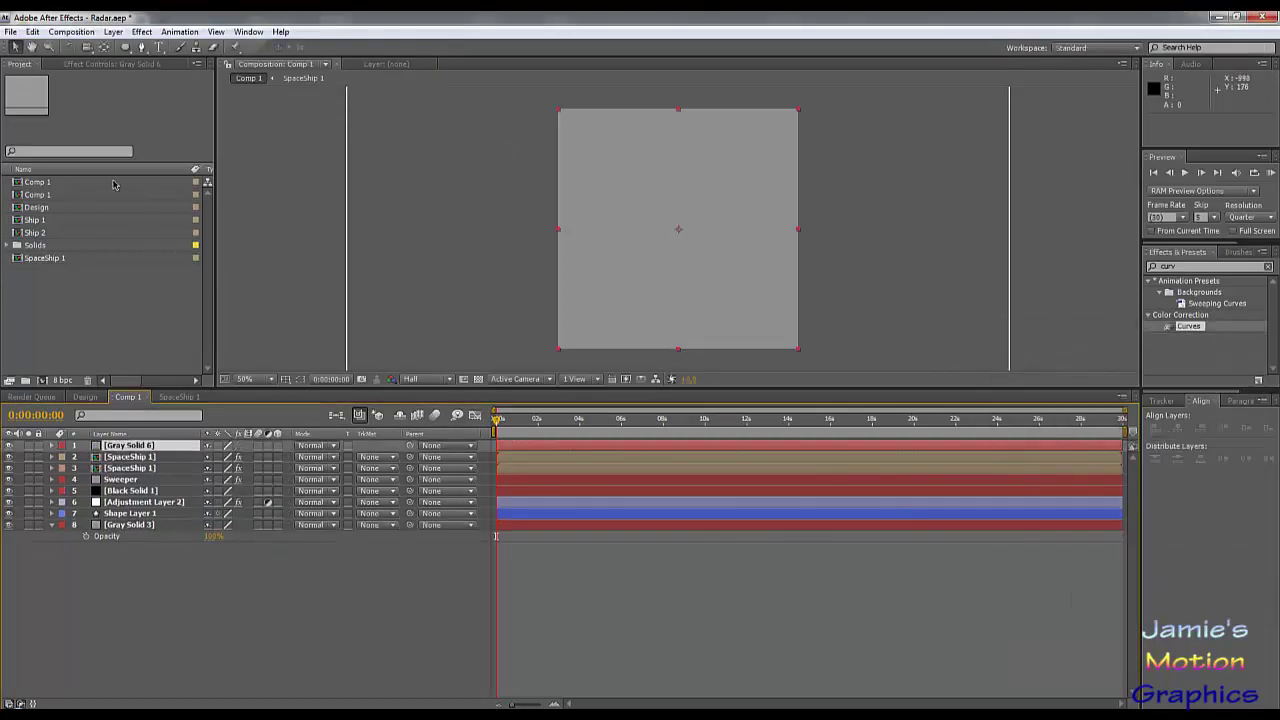
Draw a closed 26-vertex spaceship mask on the new gray solid with the Pen tool, with two hexagonal pods, a hooked arm and a spiked tail
left_click(141, 47)
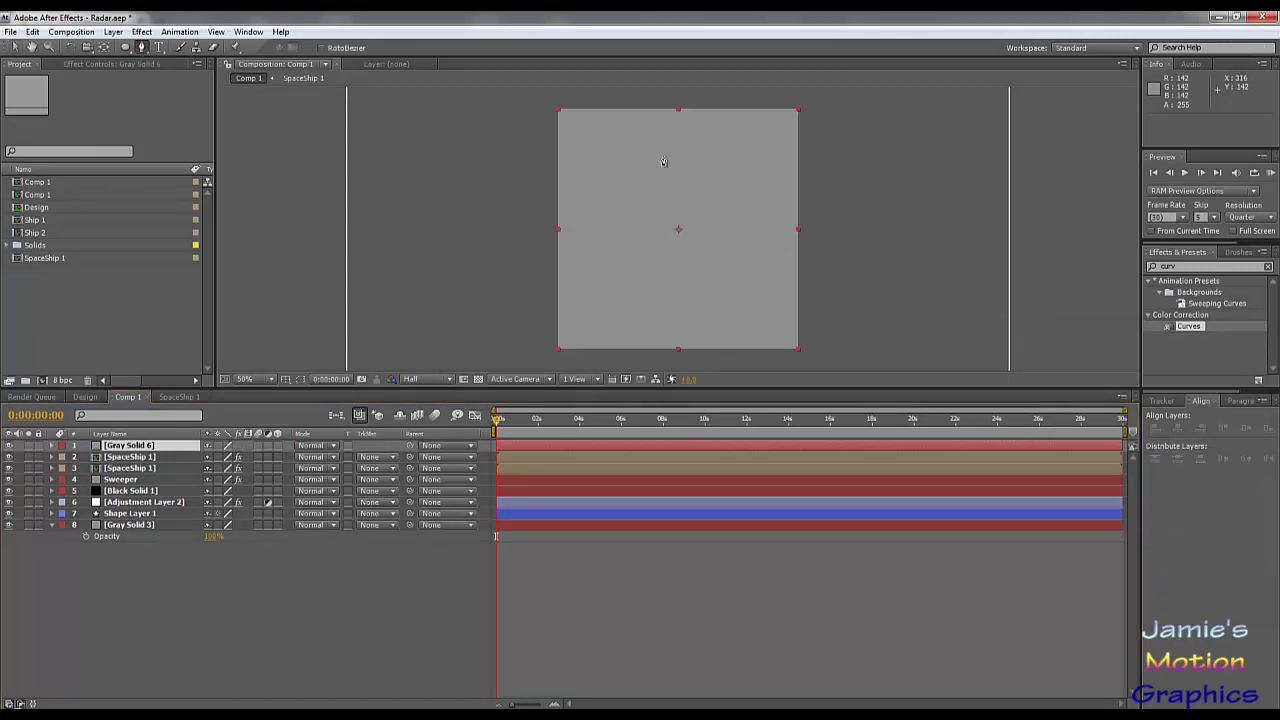
left_click(643, 192)
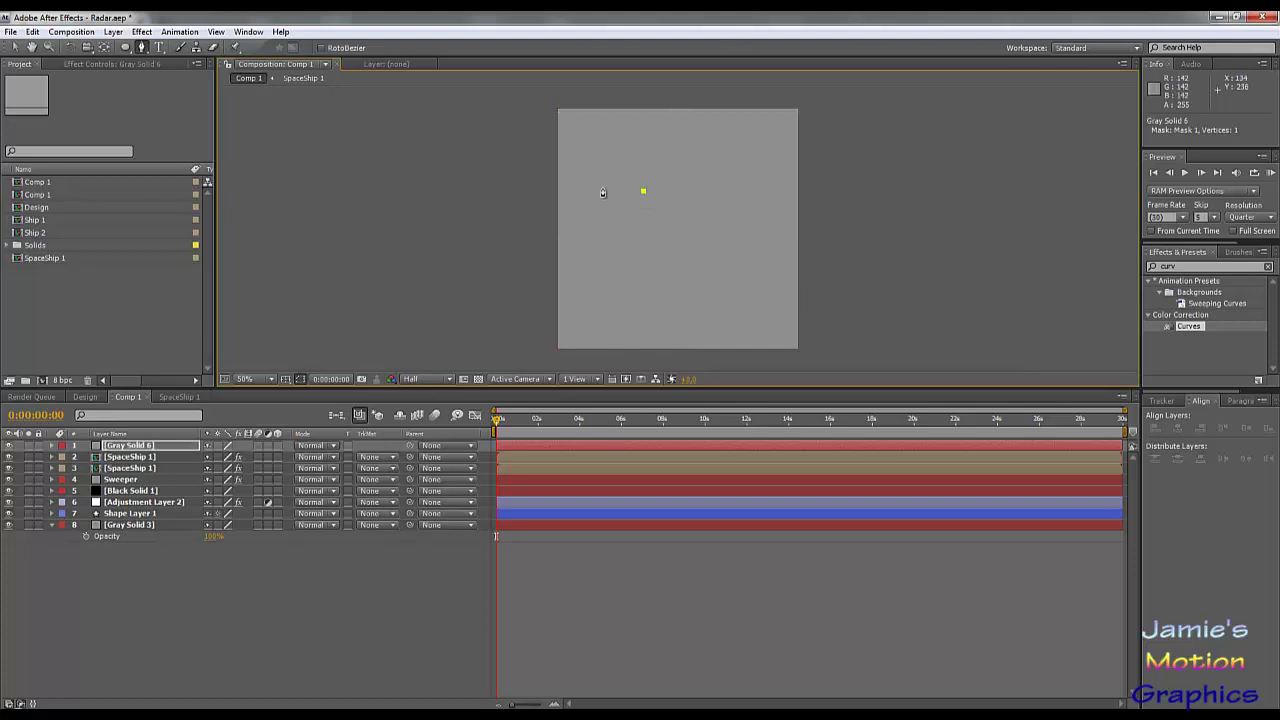
left_click(598, 189)
left_click(576, 233)
left_click(602, 273)
left_click(643, 277)
left_click(663, 250)
left_click(705, 250)
left_click(685, 286)
left_click(705, 314)
left_click(737, 314)
left_click(755, 287)
left_click(735, 256)
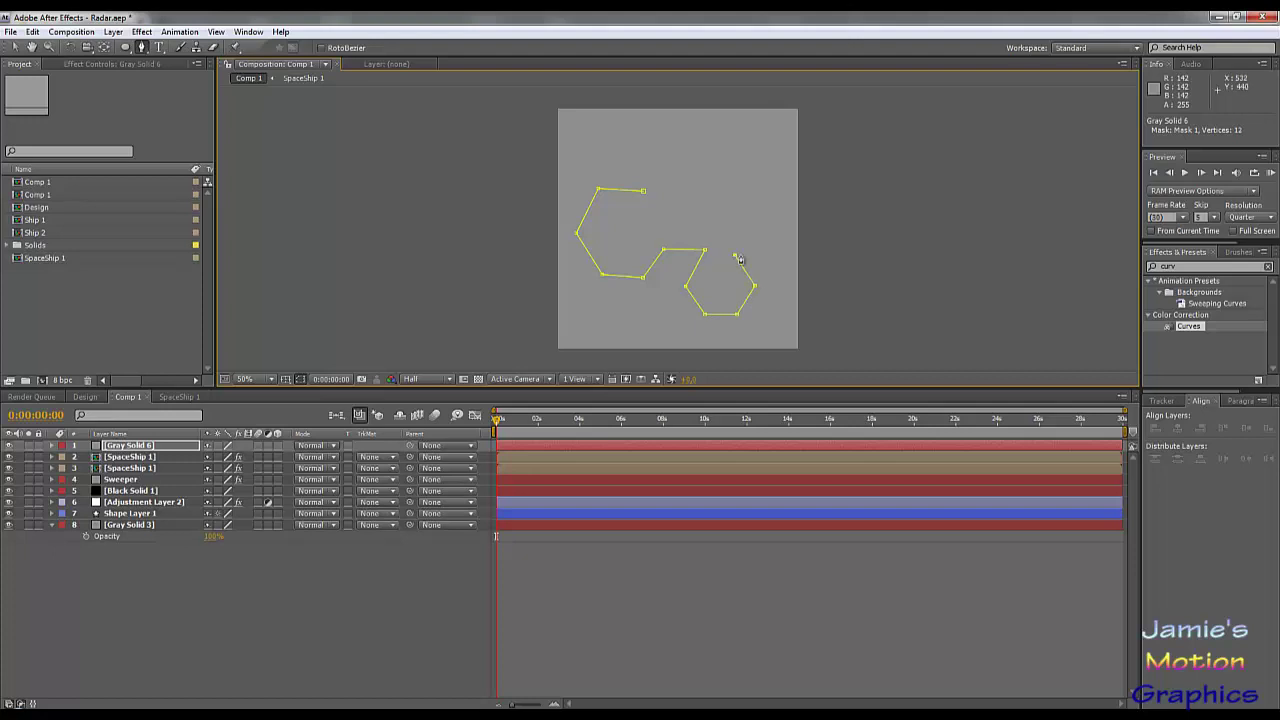
left_click(786, 279)
left_click(747, 230)
left_click(781, 191)
left_click(737, 203)
left_click(644, 131)
left_click(624, 142)
left_click(634, 157)
left_click(680, 165)
left_click(709, 170)
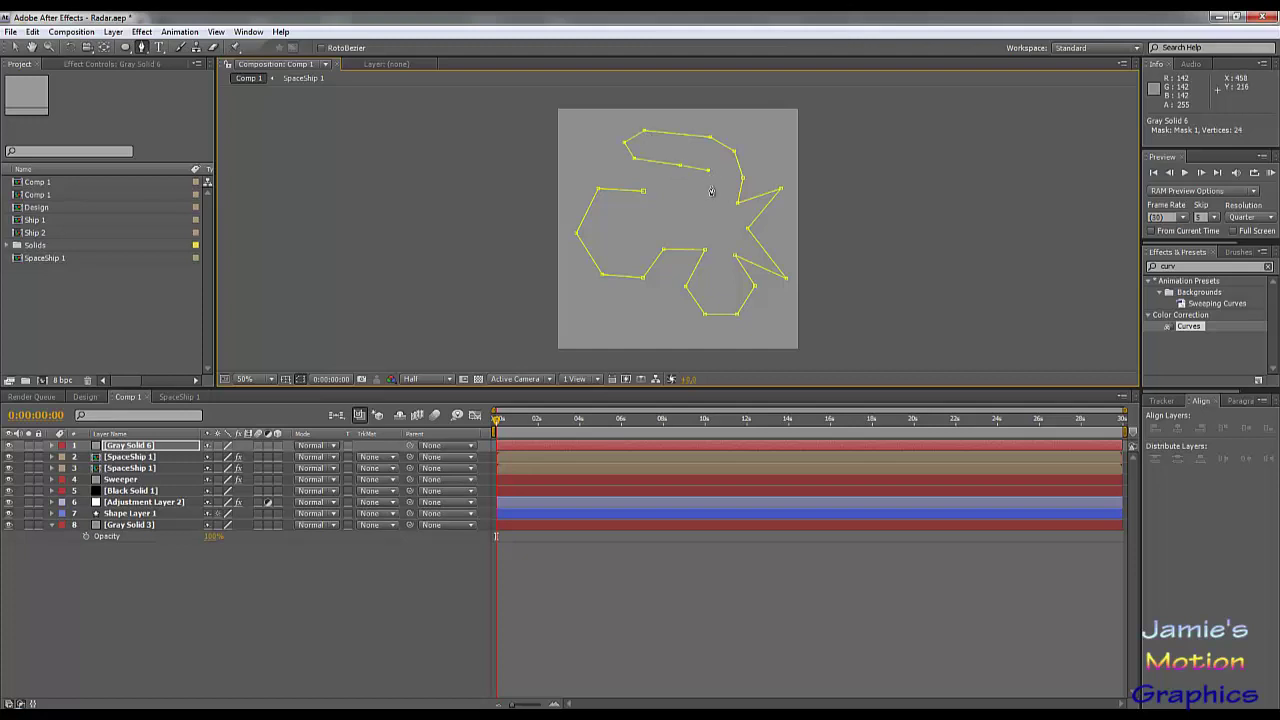
left_click(704, 201)
left_click(670, 231)
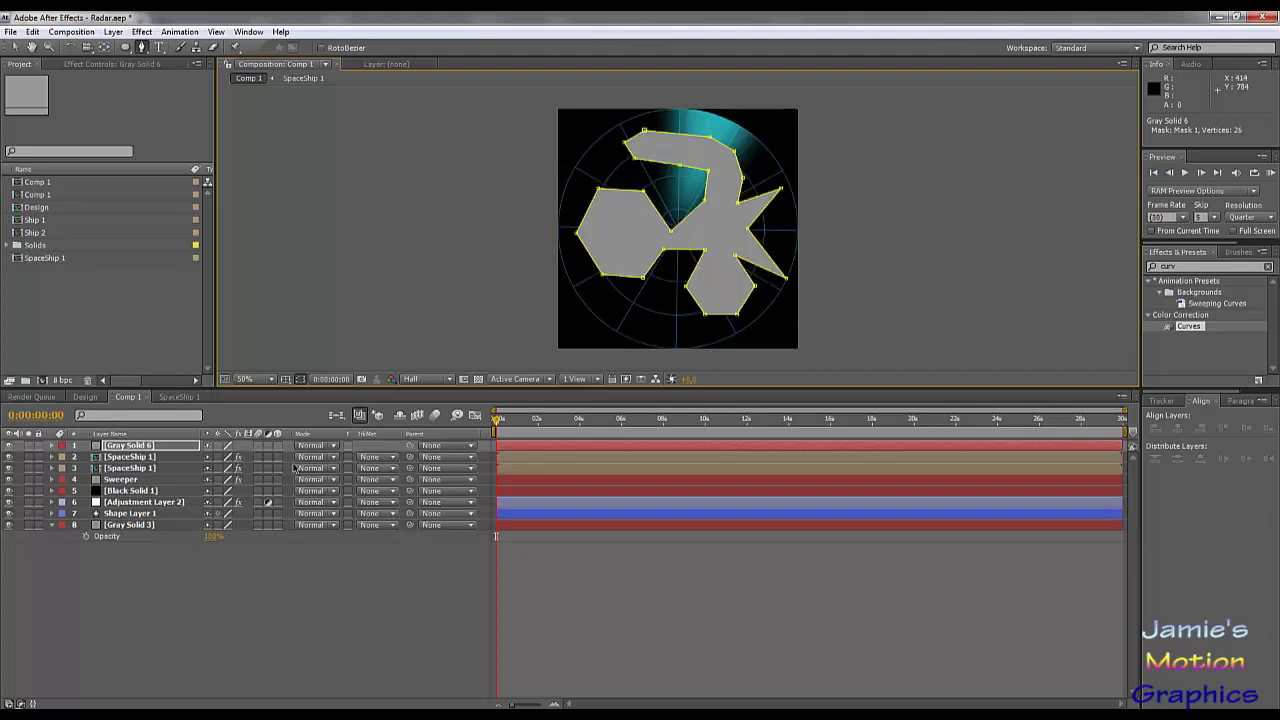
Pre-compose the masked gray solid, moving all attributes into the new composition
right_click(147, 451)
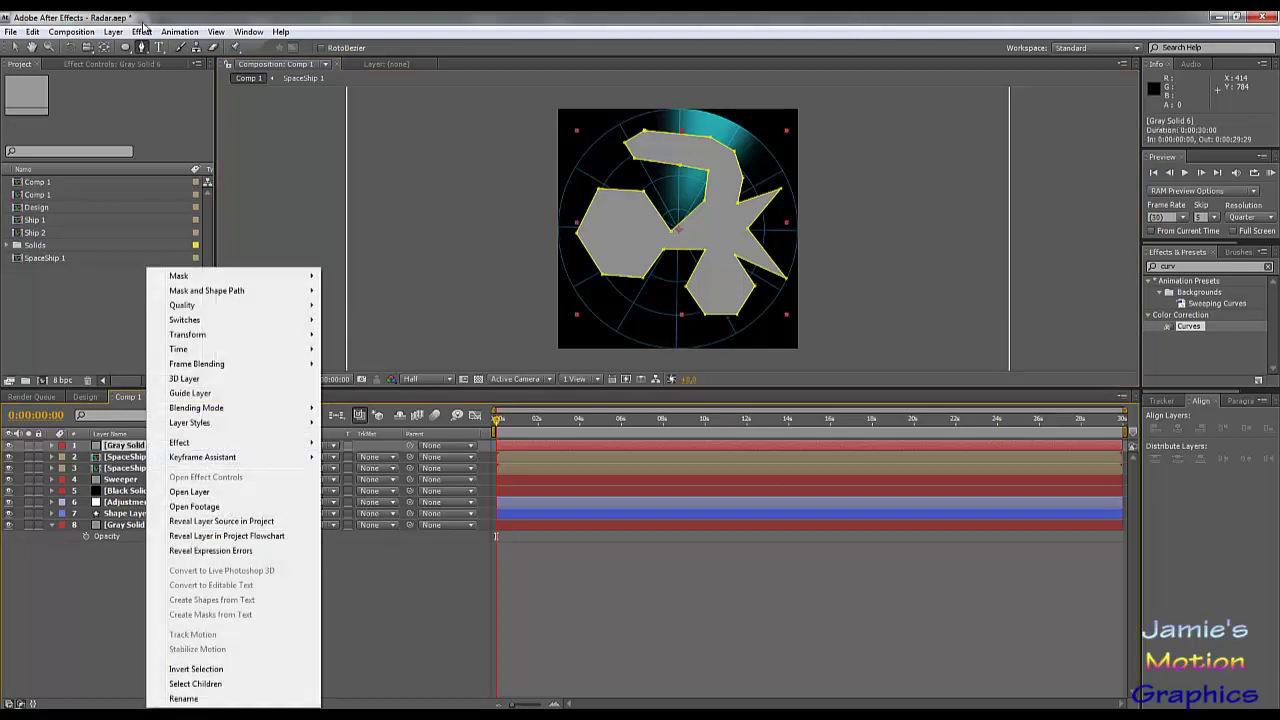
left_click(88, 32)
mouse_move(112, 32)
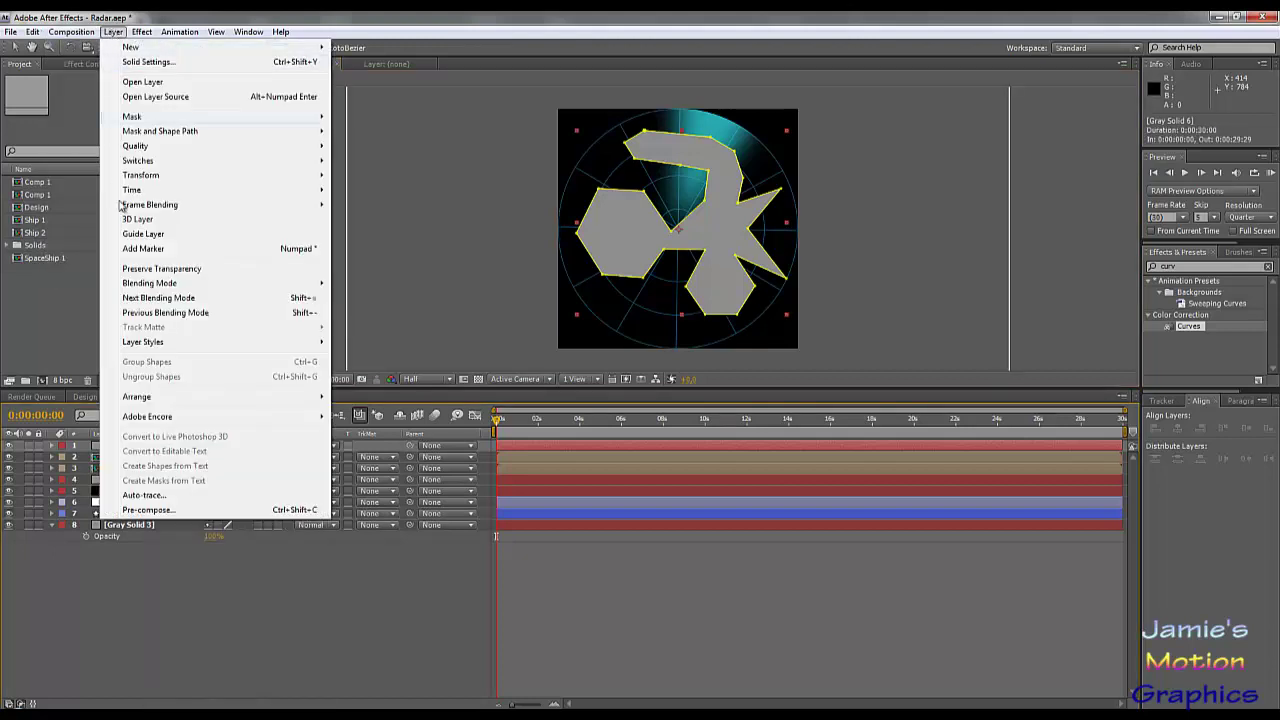
left_click(140, 510)
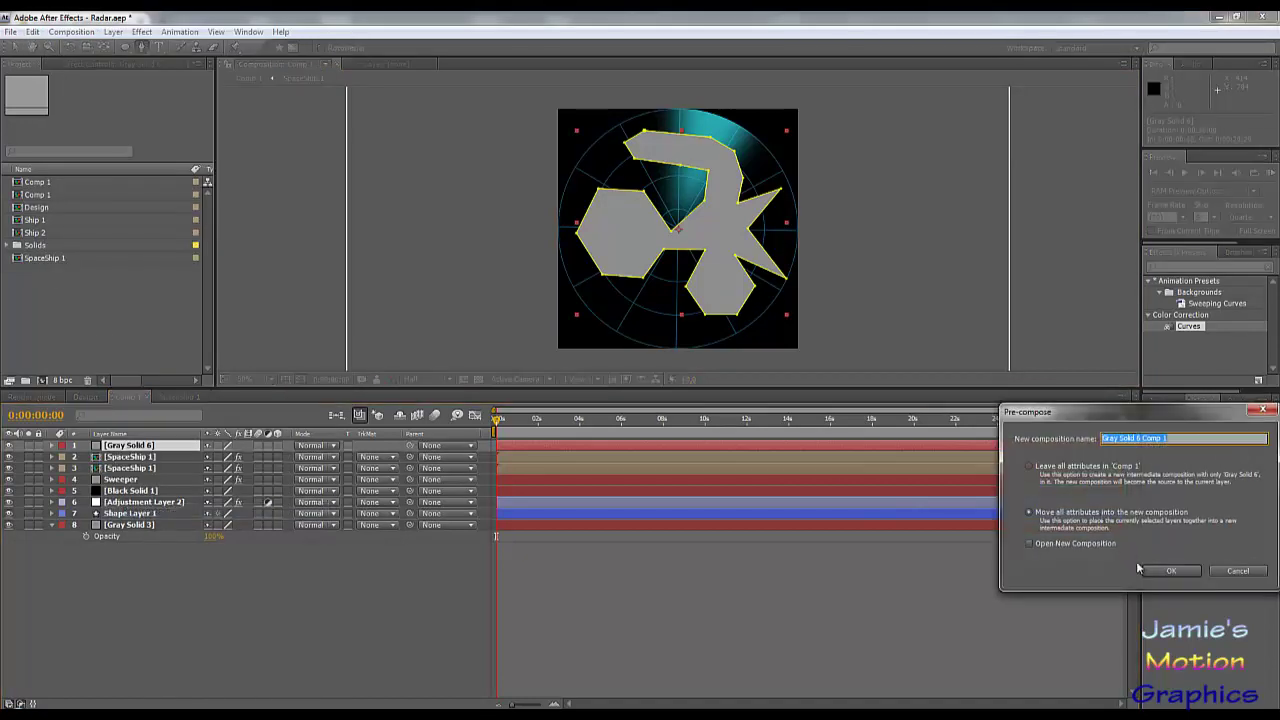
left_click(1168, 571)
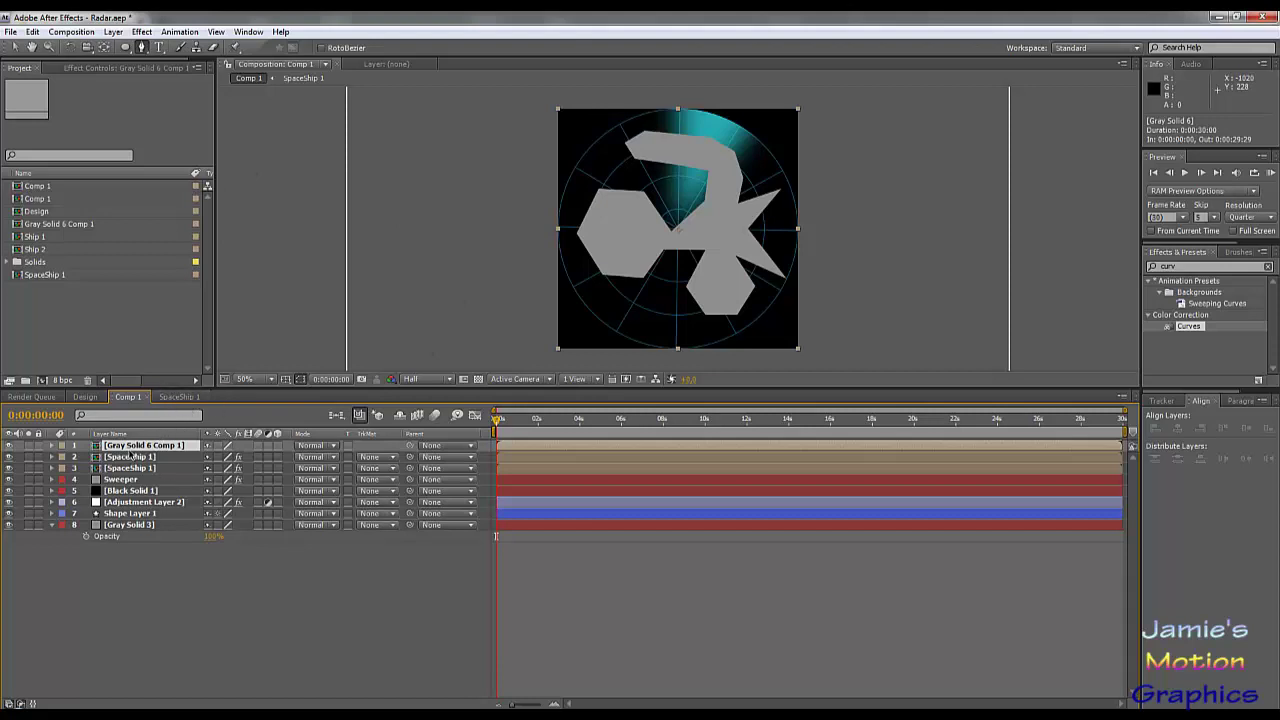
Rename the composition made from the masked gray solid as SpaceShip 2
right_click(57, 225)
left_click(97, 366)
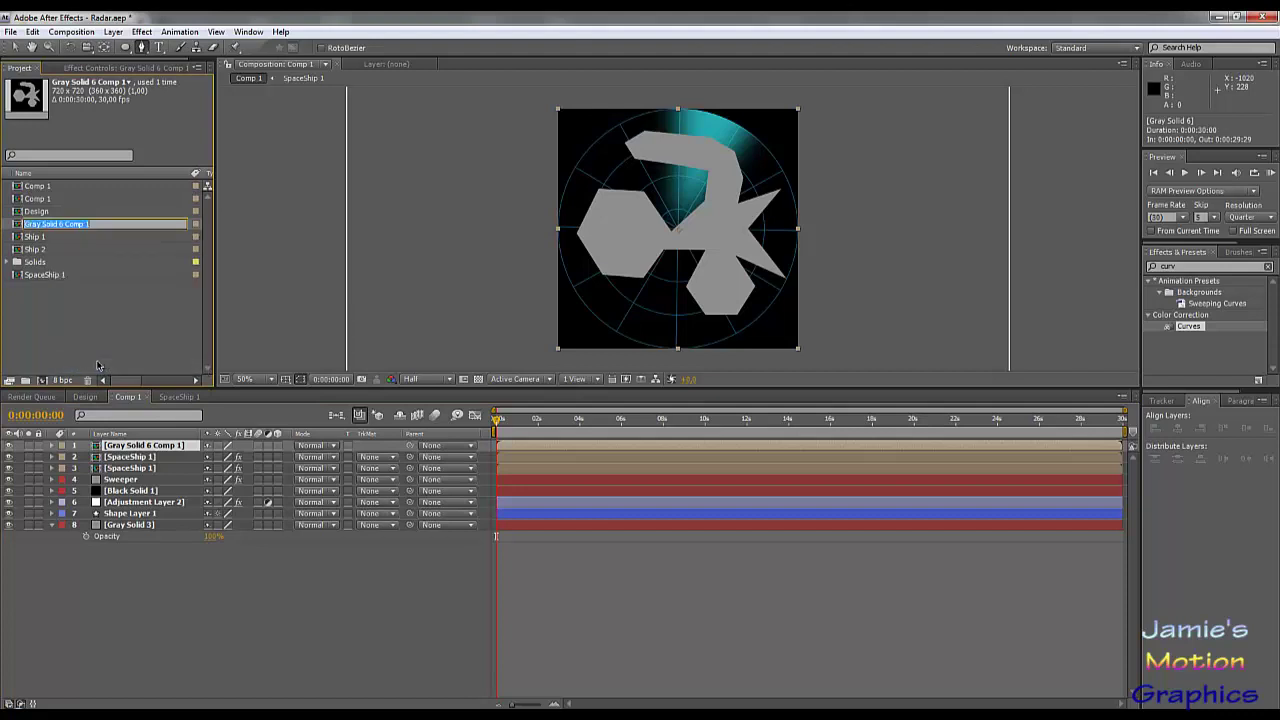
type("SpaceShip 2")
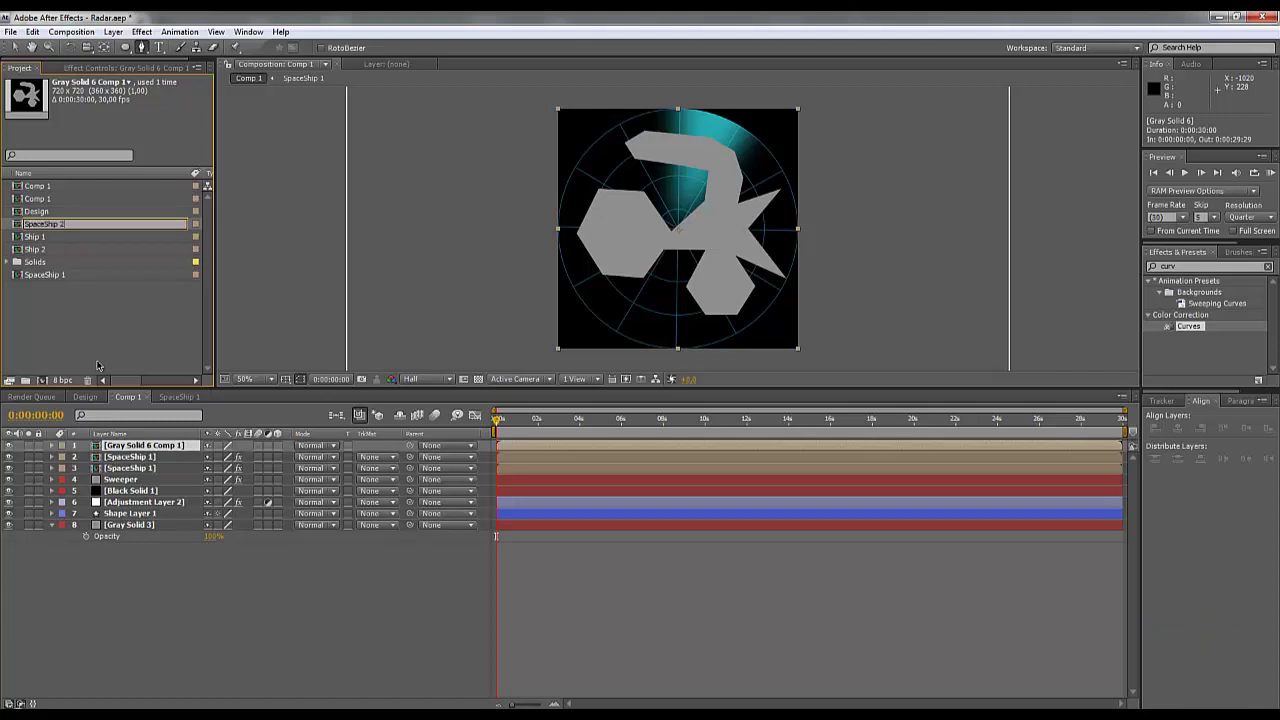
key("Return")
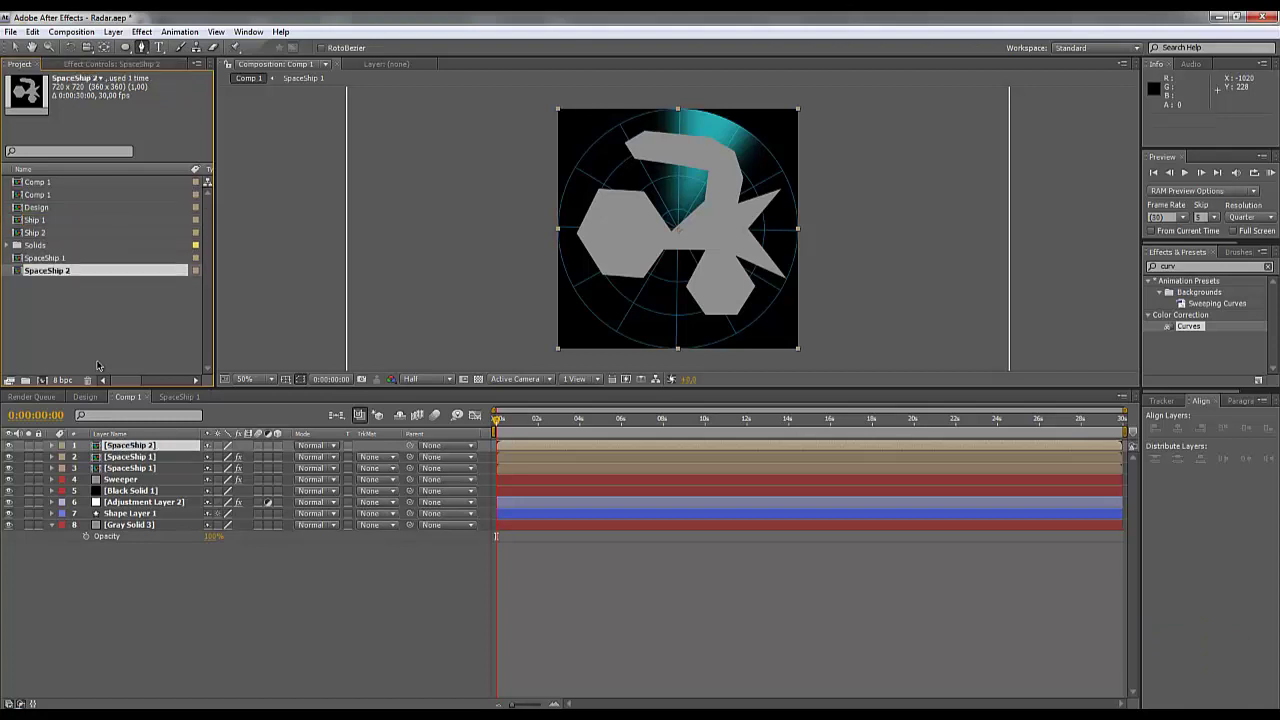
Open the SpaceShip 2 composition and add a dark gray solid with color 333333 above the ship
double_click(133, 447)
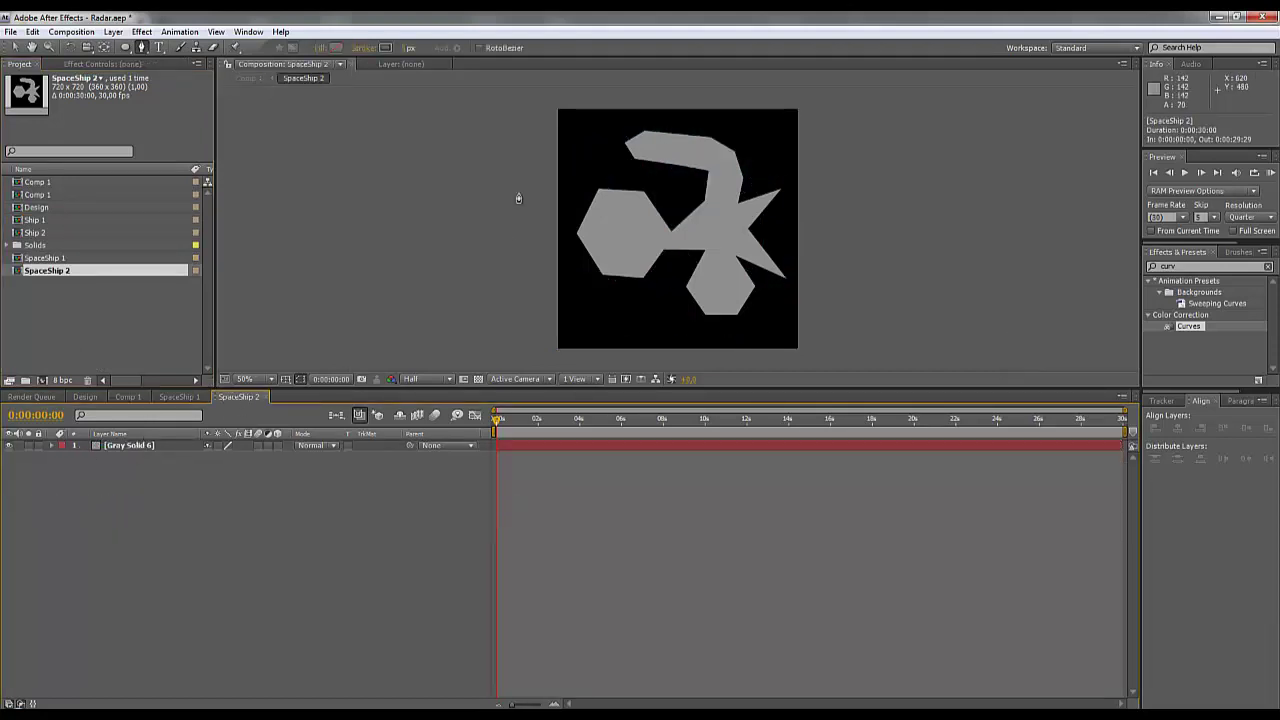
left_click(143, 450)
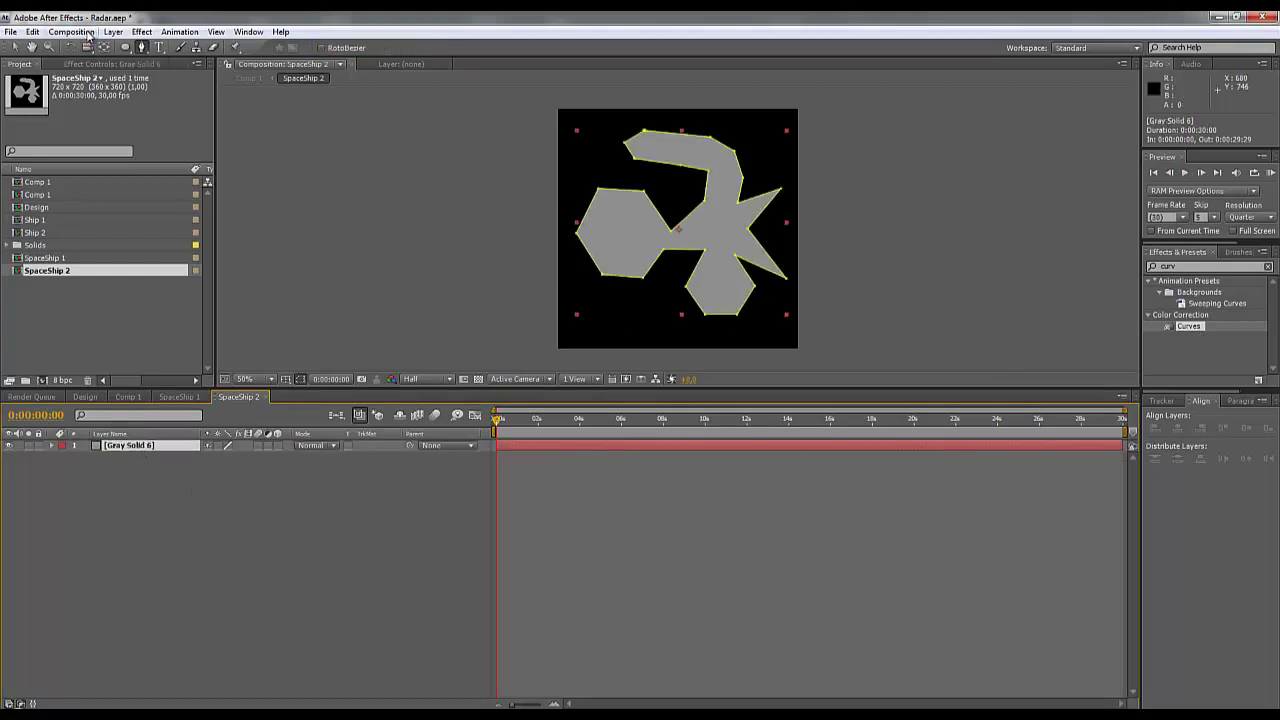
left_click(113, 31)
mouse_move(200, 47)
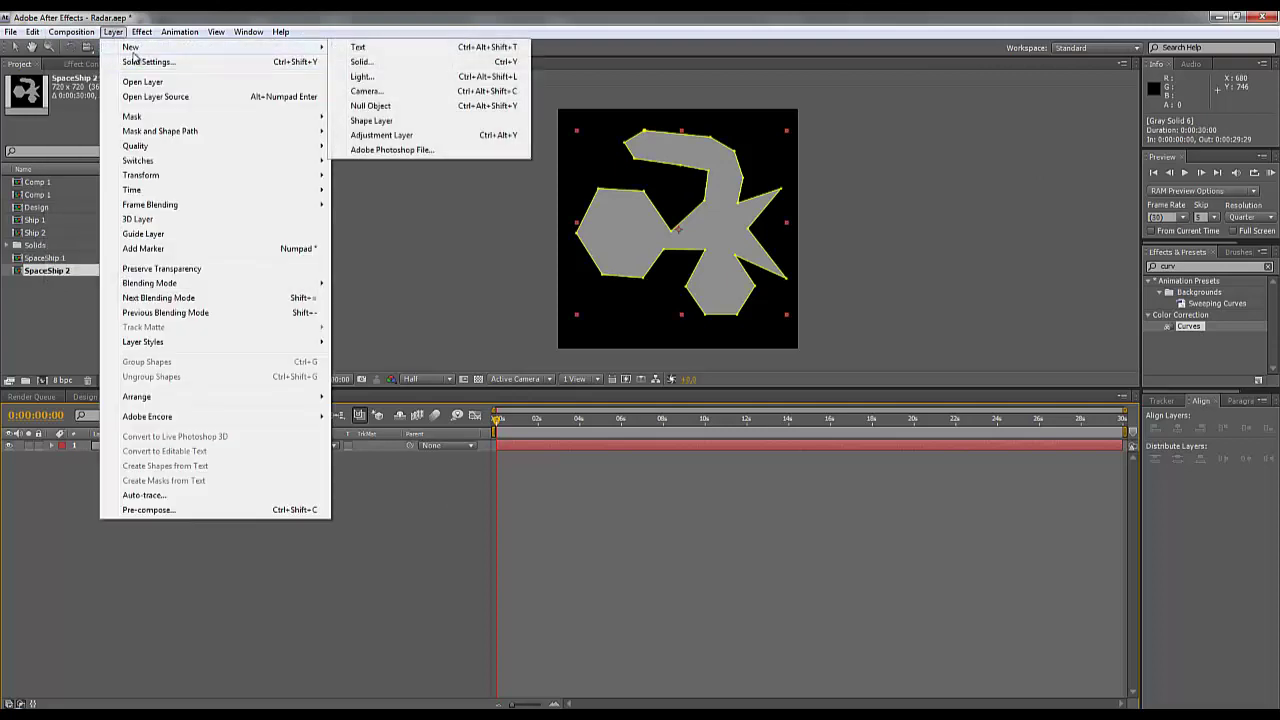
left_click(377, 64)
left_click(1130, 555)
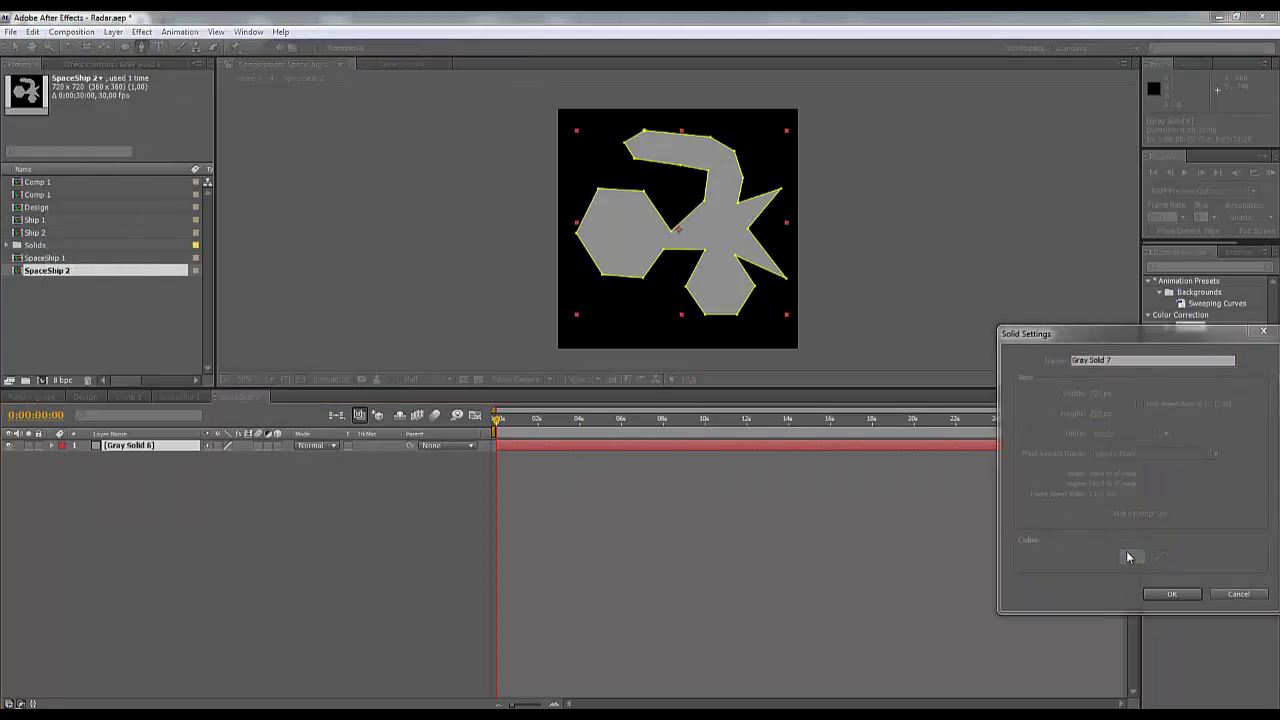
left_click_drag(364, 536, 287, 549)
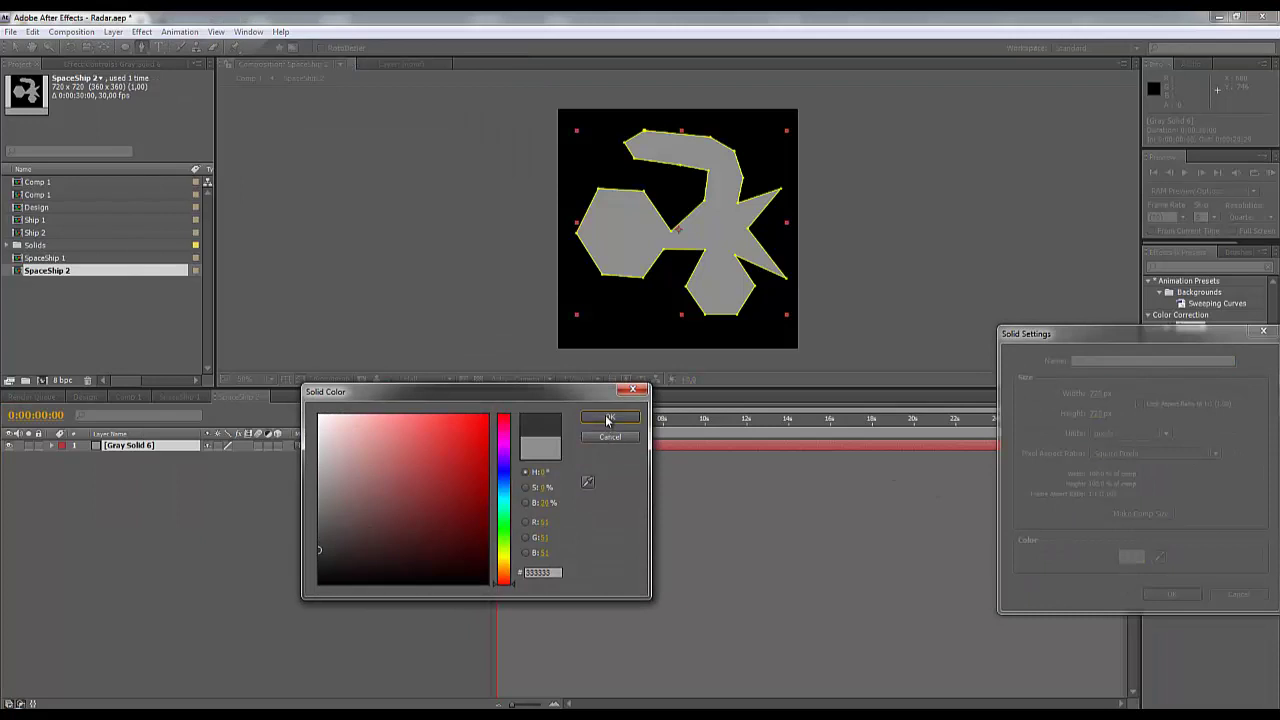
left_click(609, 419)
left_click(1172, 594)
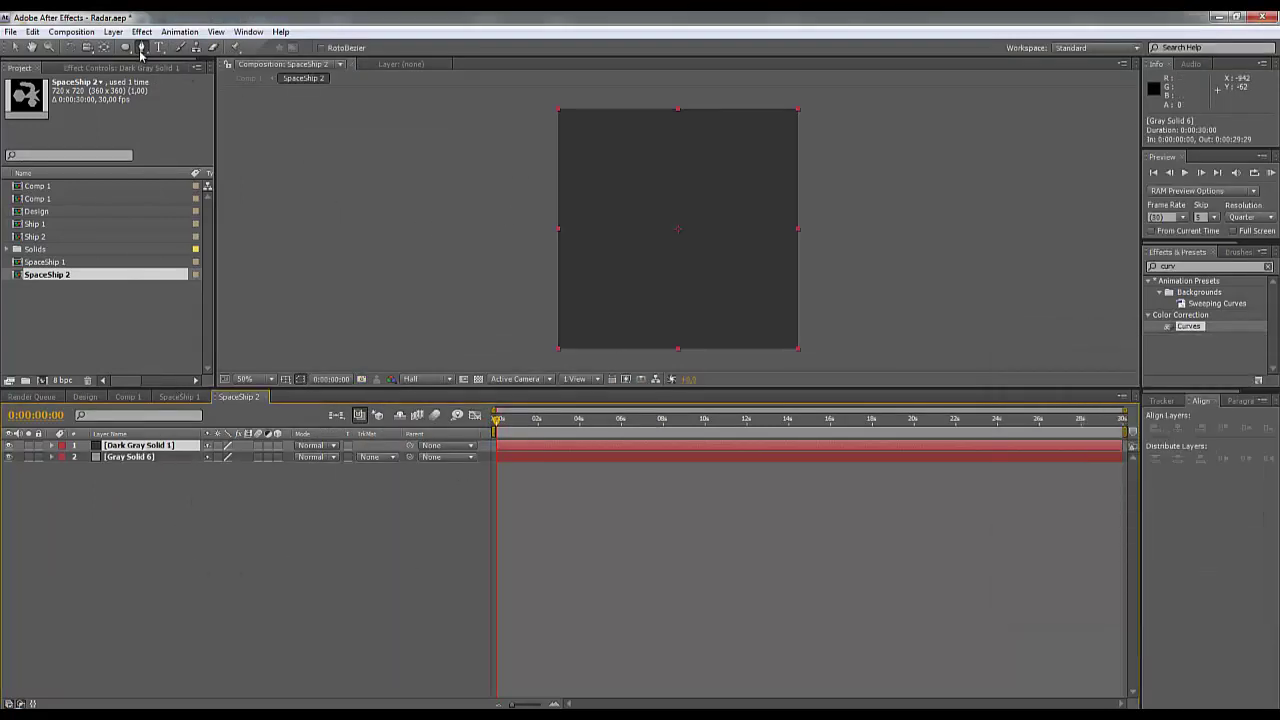
Draw a small closed four-vertex window mask with a rounded top on the dark gray solid, at the large pod's inner side
mouse_move(637, 213)
left_mouse_down()
mouse_move(646, 233)
mouse_move(632, 226)
left_mouse_up()
left_click(638, 237)
left_click(655, 238)
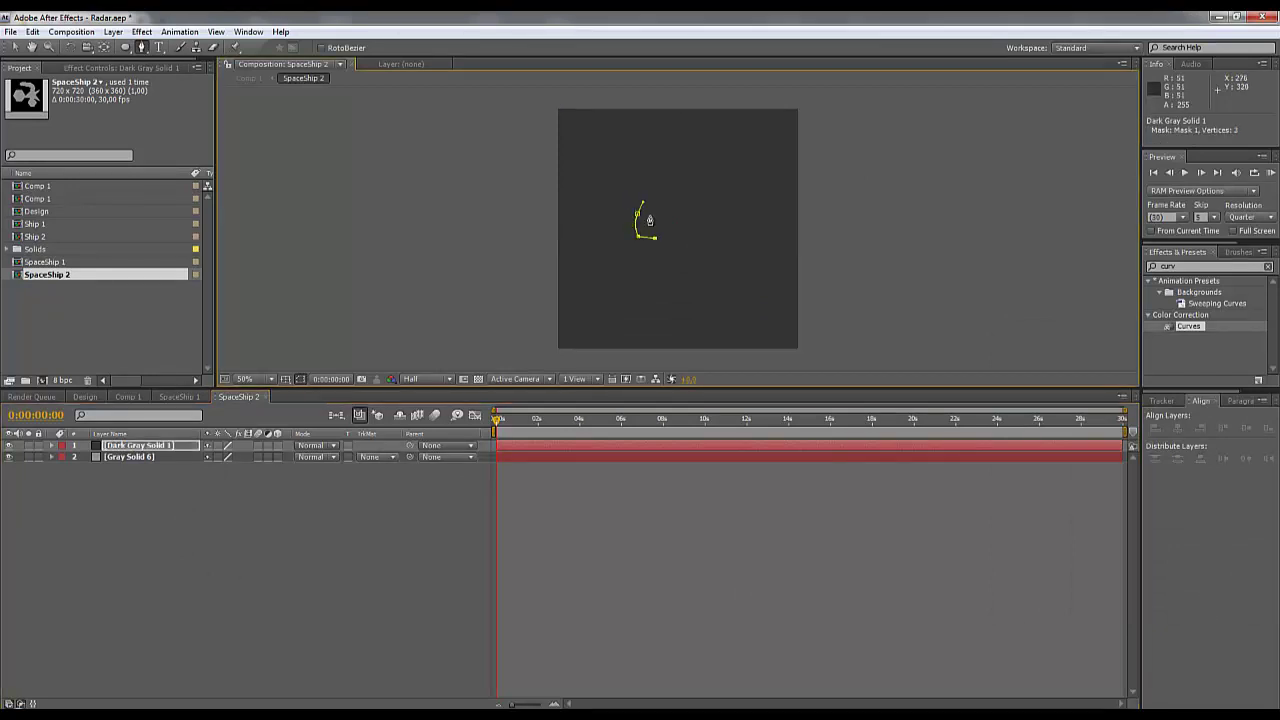
left_click(650, 214)
left_click(638, 214)
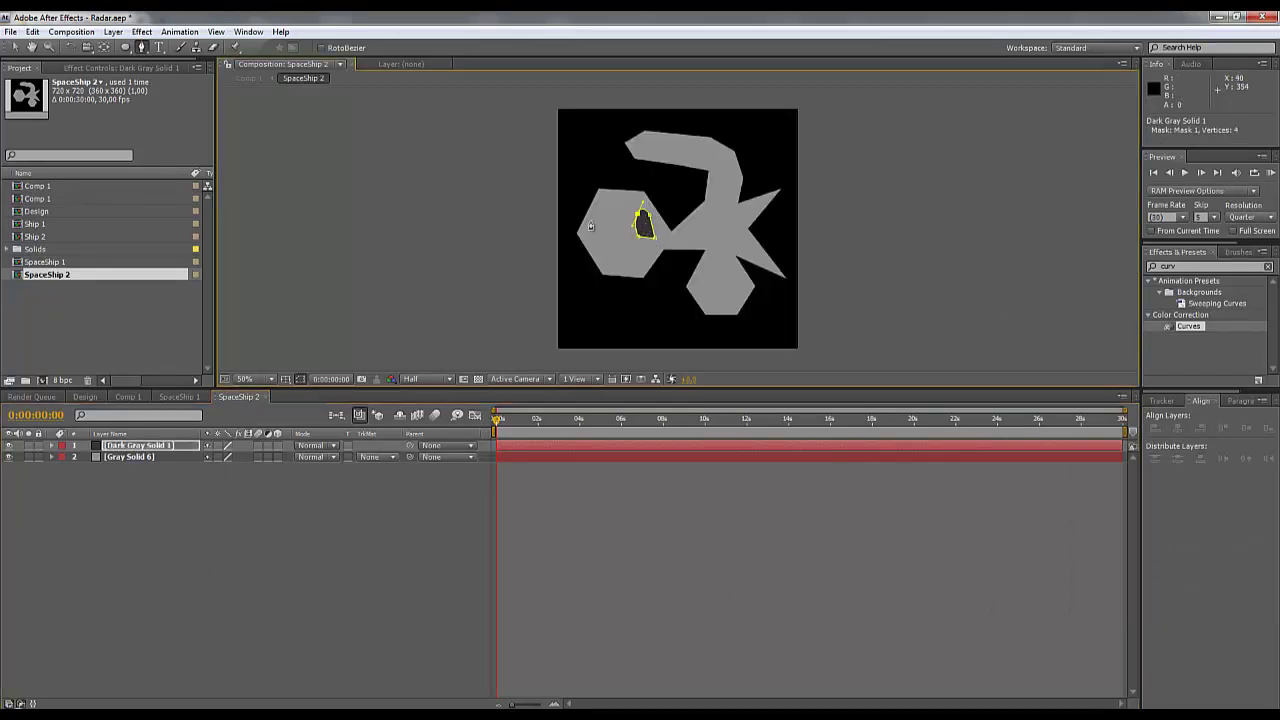
Draw a closed chevron-shaped mask on the dark gray solid along the large hexagonal pod's outer edge
left_click(601, 205)
left_click(582, 230)
left_click(607, 265)
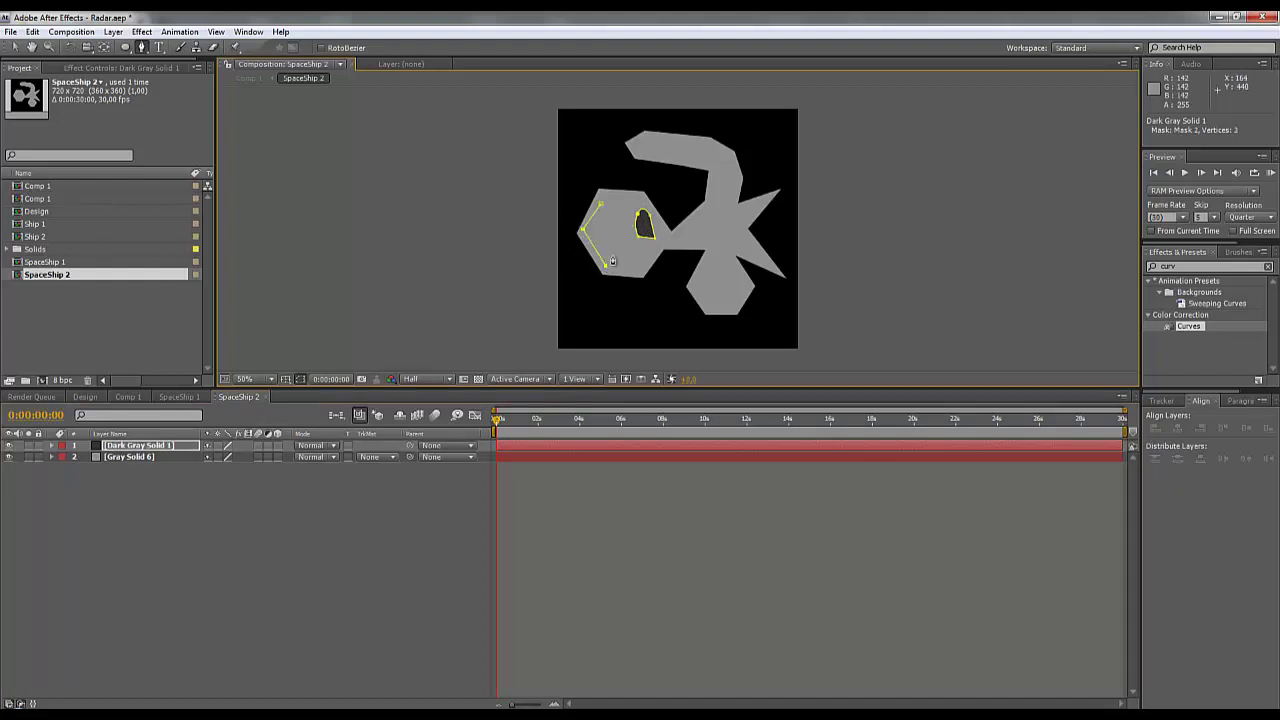
left_click(602, 207)
left_click(601, 206)
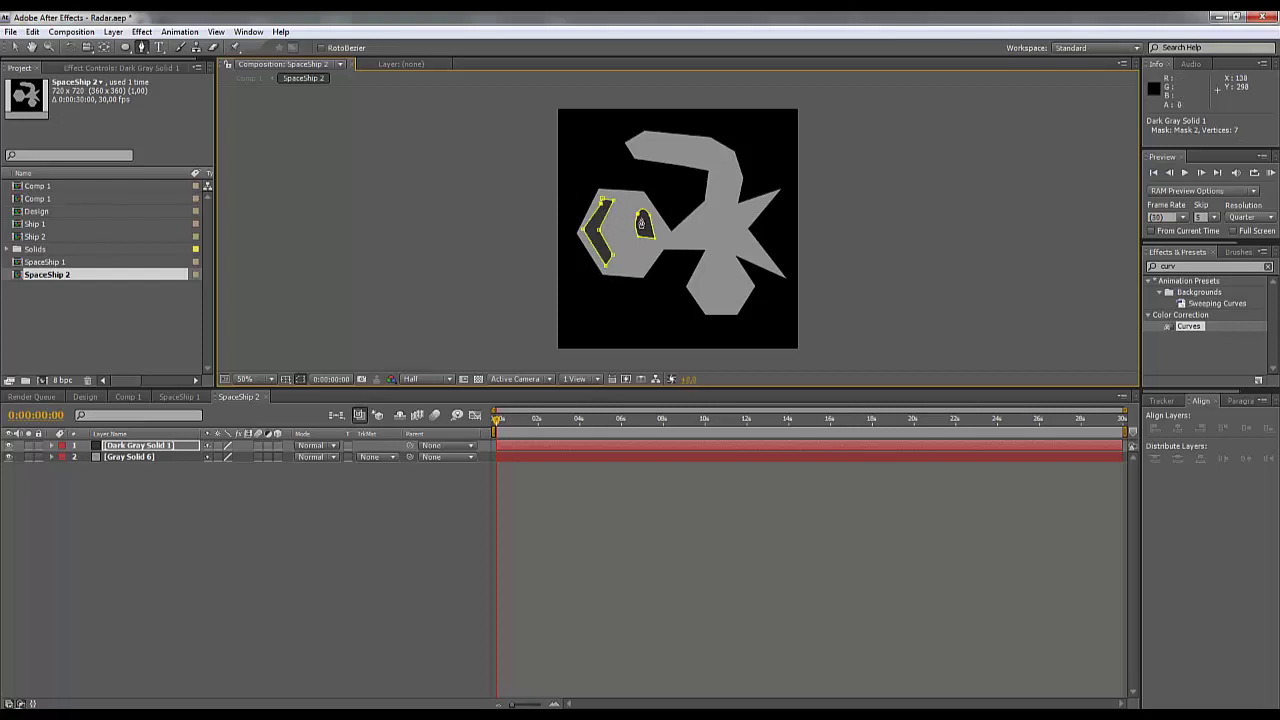
Draw a small four-vertex diamond mask on the dark gray solid at the tip of the hooked arm, and deselect the layer
left_click(641, 145)
left_click(649, 153)
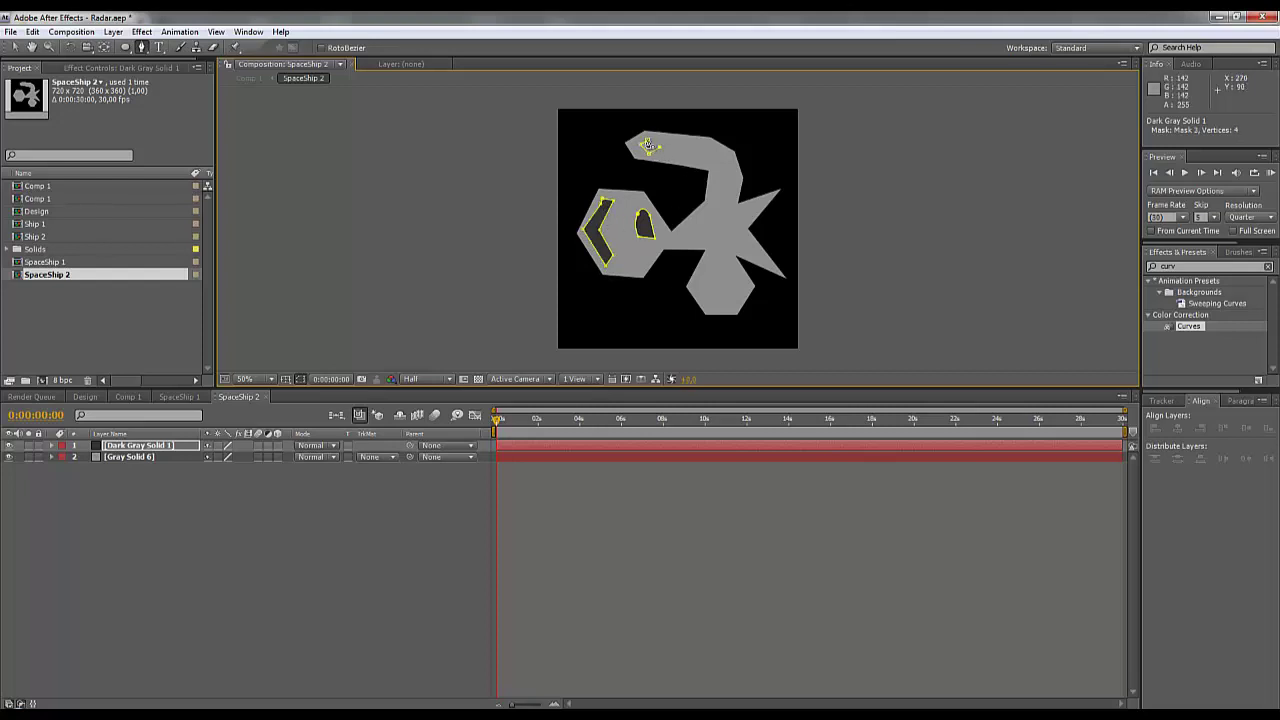
left_click(646, 145)
left_click(188, 505)
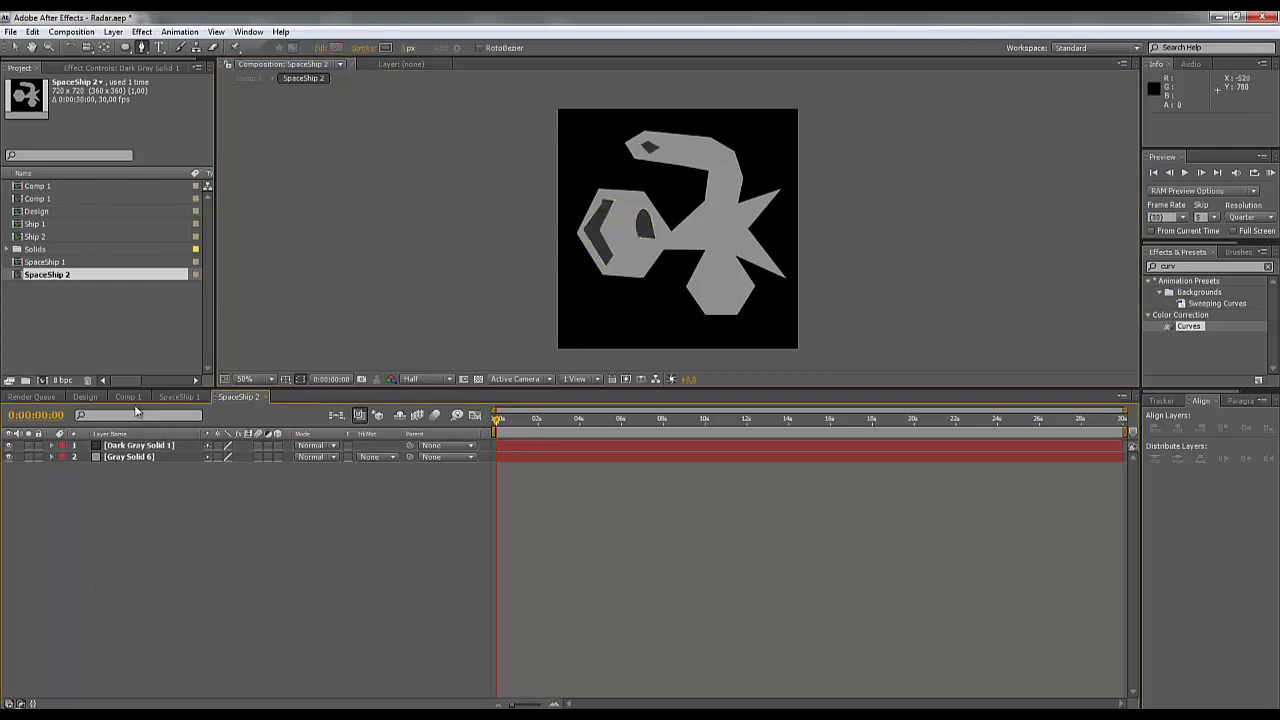
Return to Comp 1 and set the SpaceShip 2 layer's Scale to 12%
left_click(130, 397)
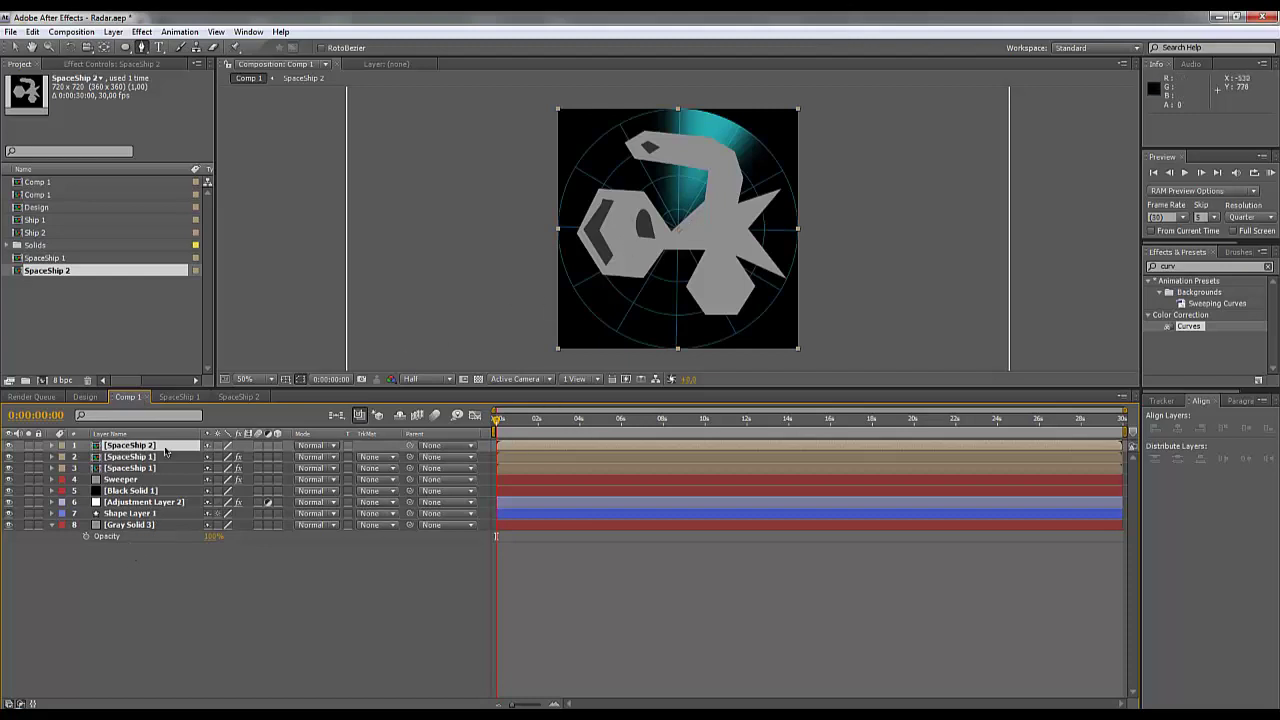
key("s")
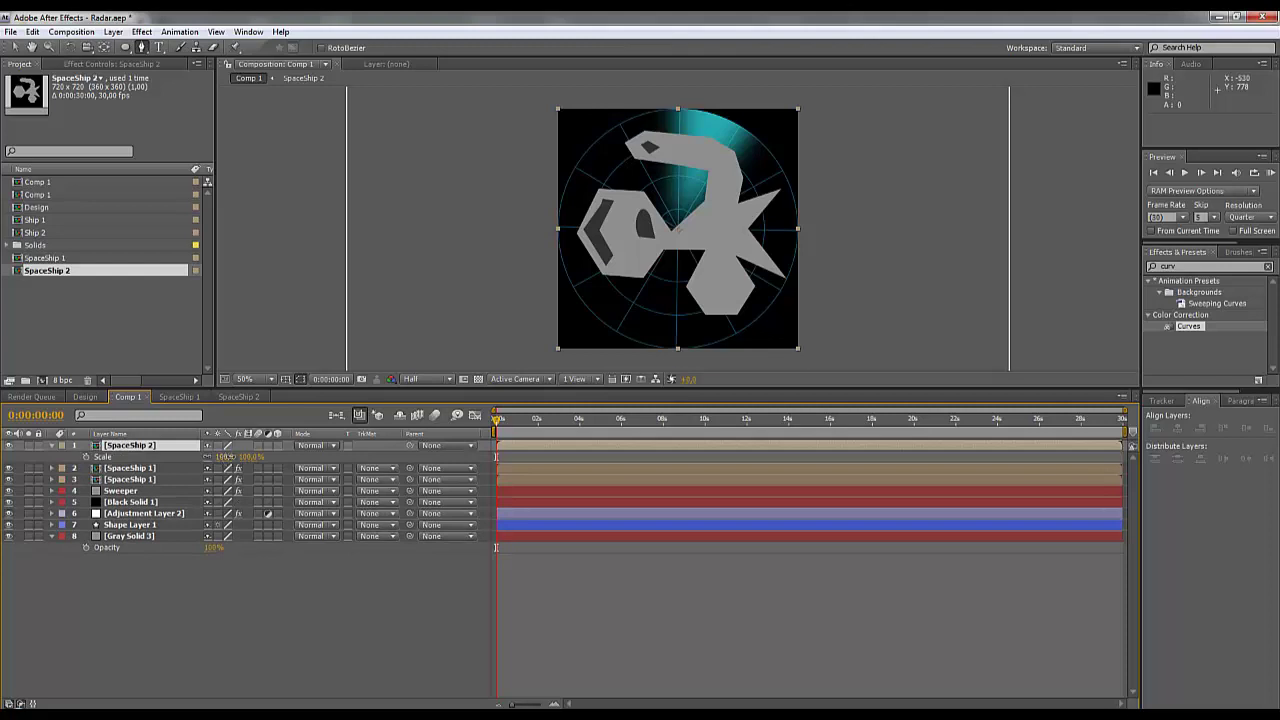
left_click_drag(222, 457, 166, 457)
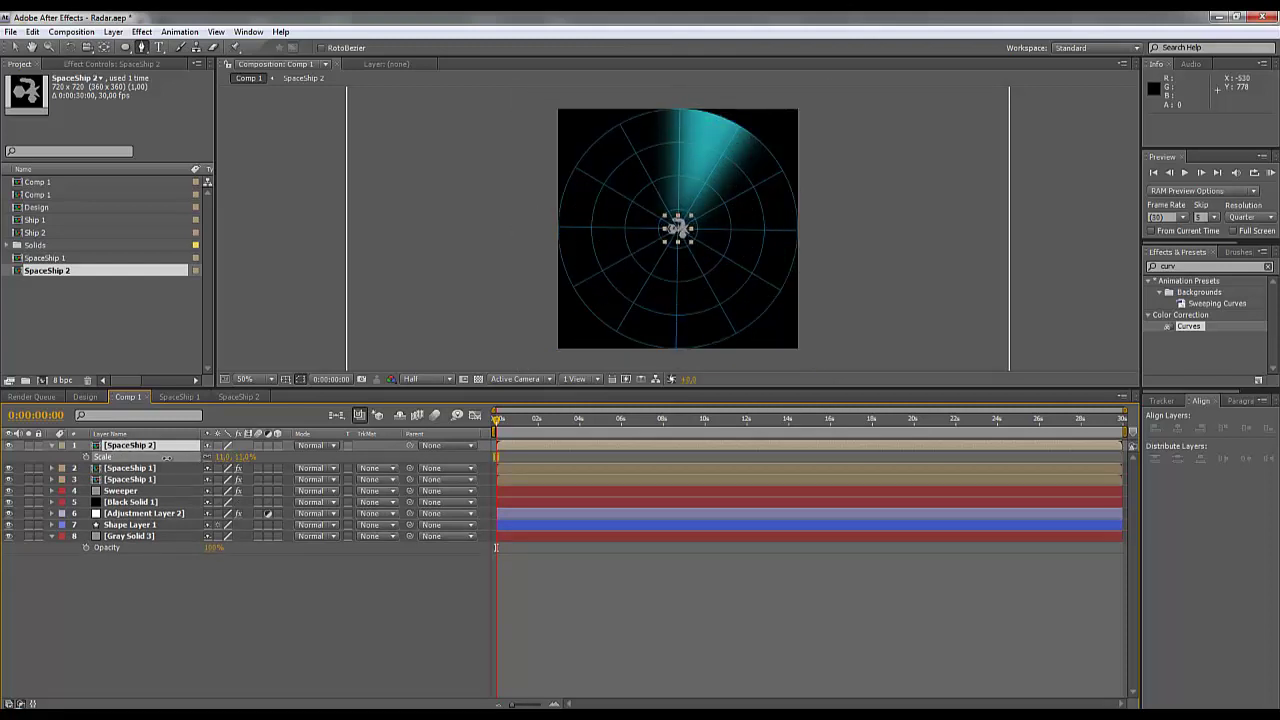
left_click(222, 457)
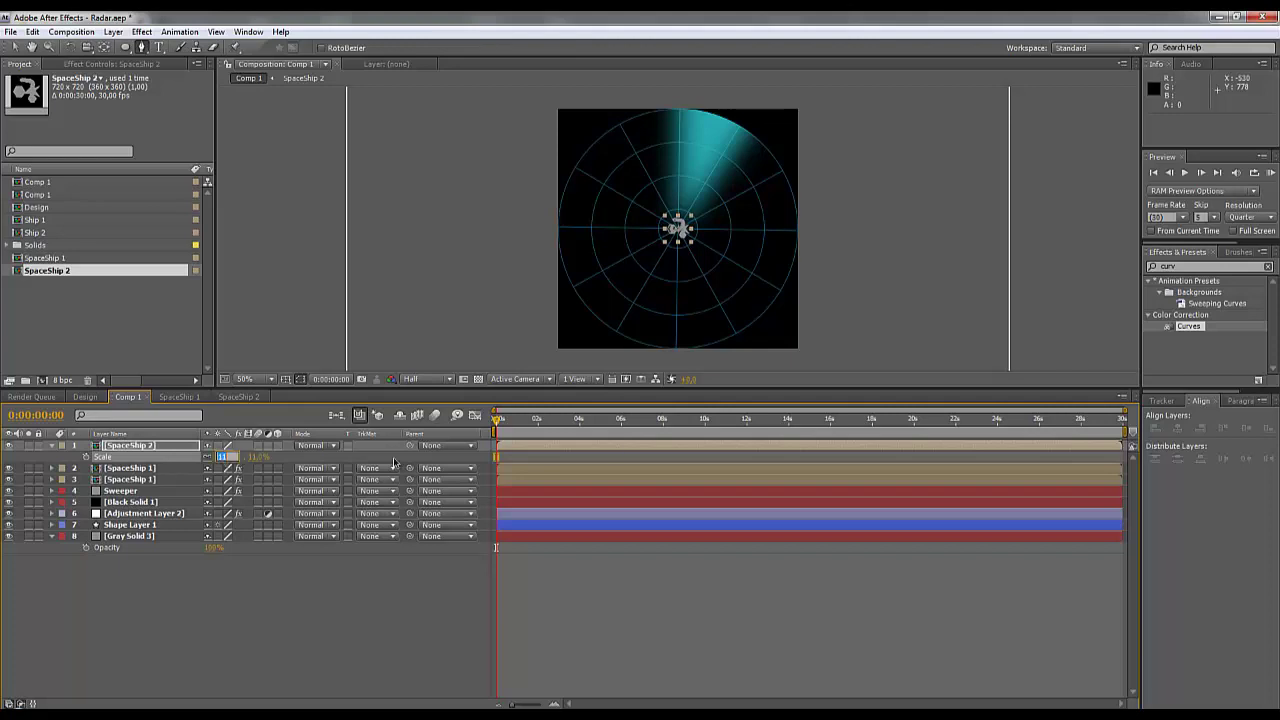
type("12")
key("Return")
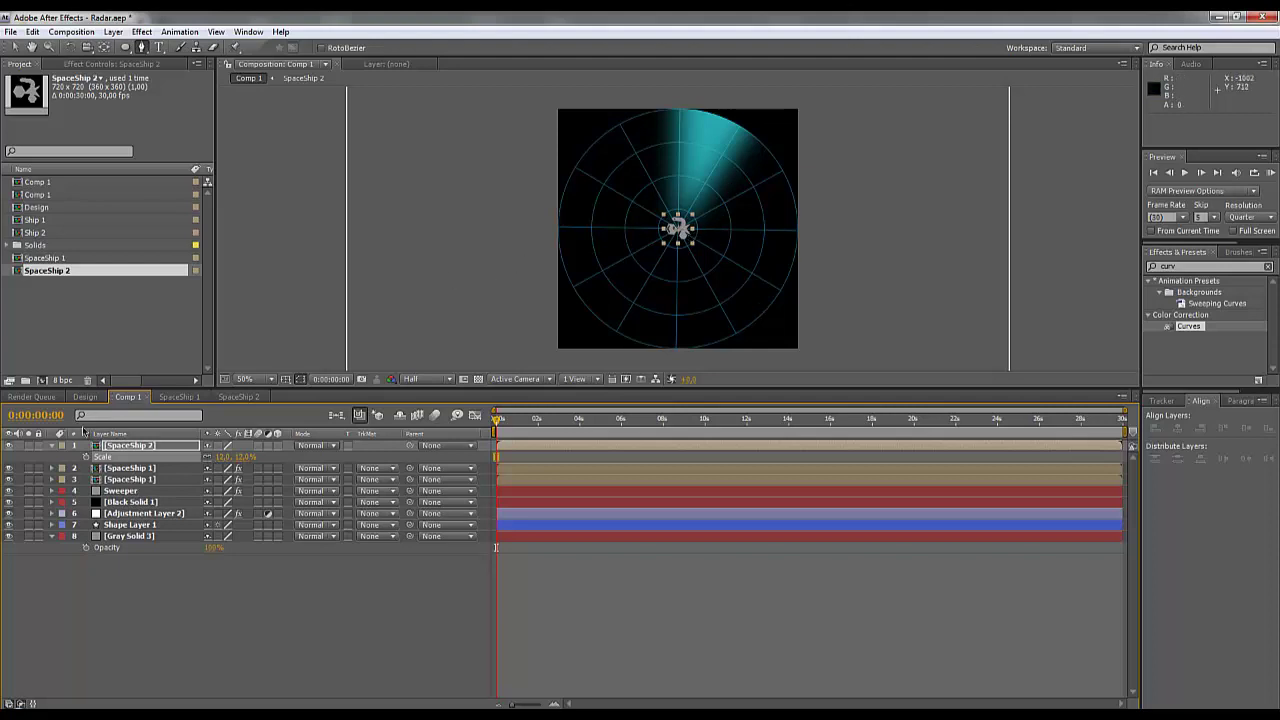
Move SpaceShip 2 to the radar's lower right, at about 592, 578, and set a Position keyframe on the first frame
left_click(15, 47)
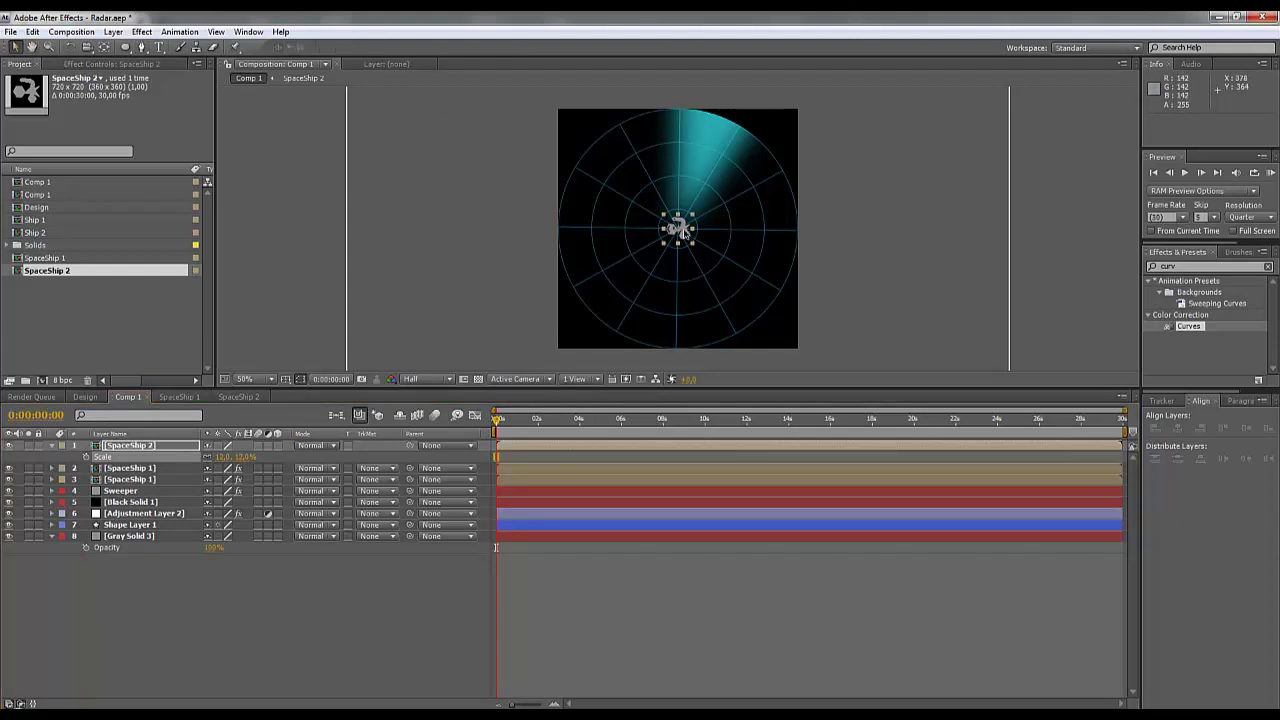
left_click_drag(690, 240, 760, 305)
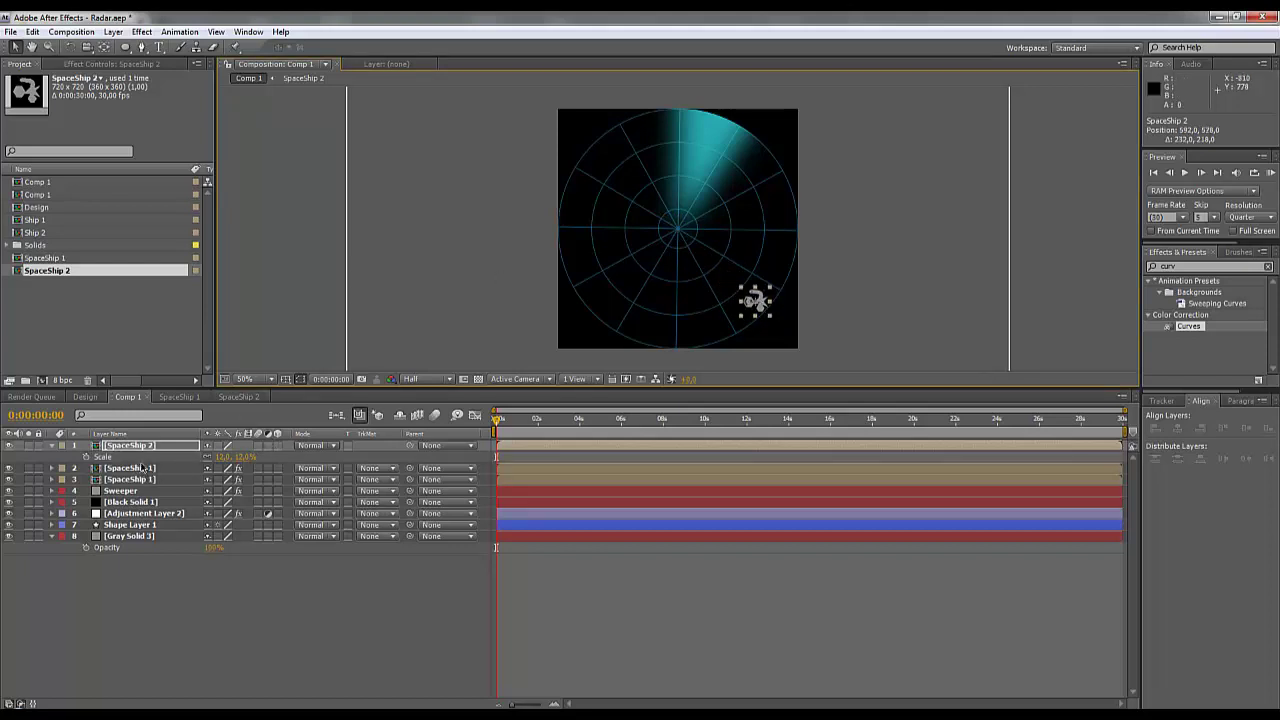
key("p")
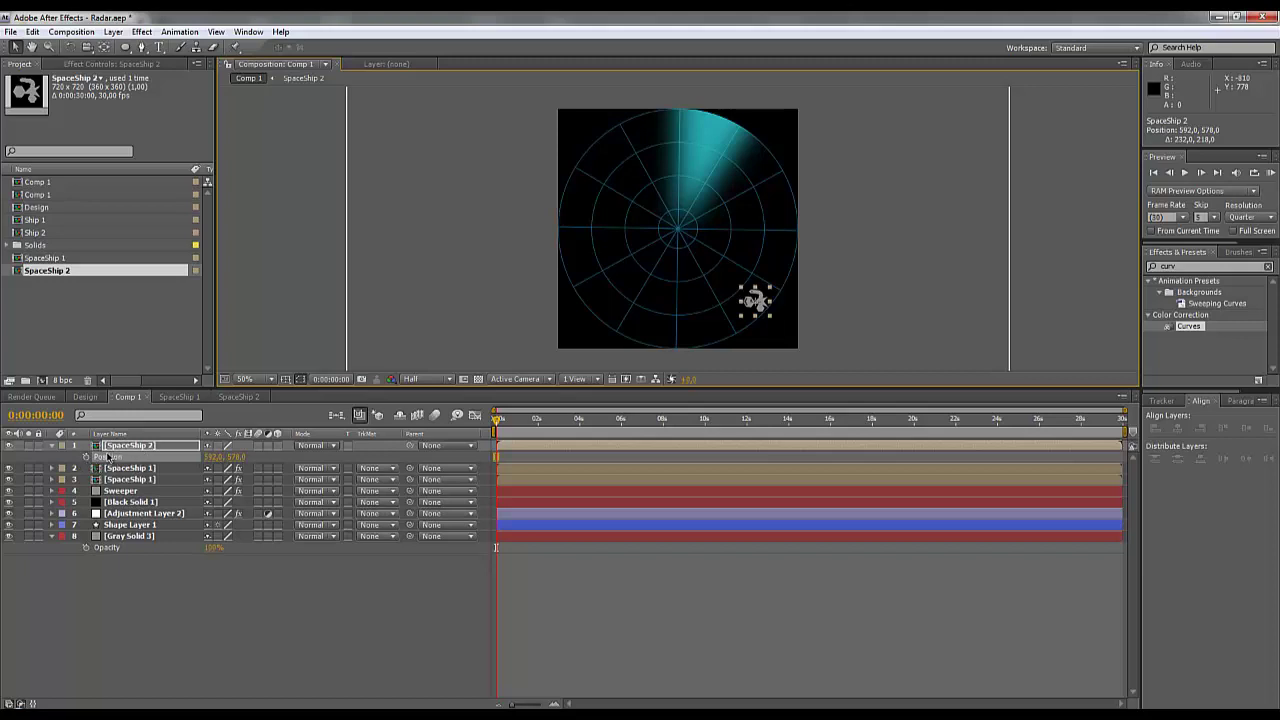
left_click(86, 456)
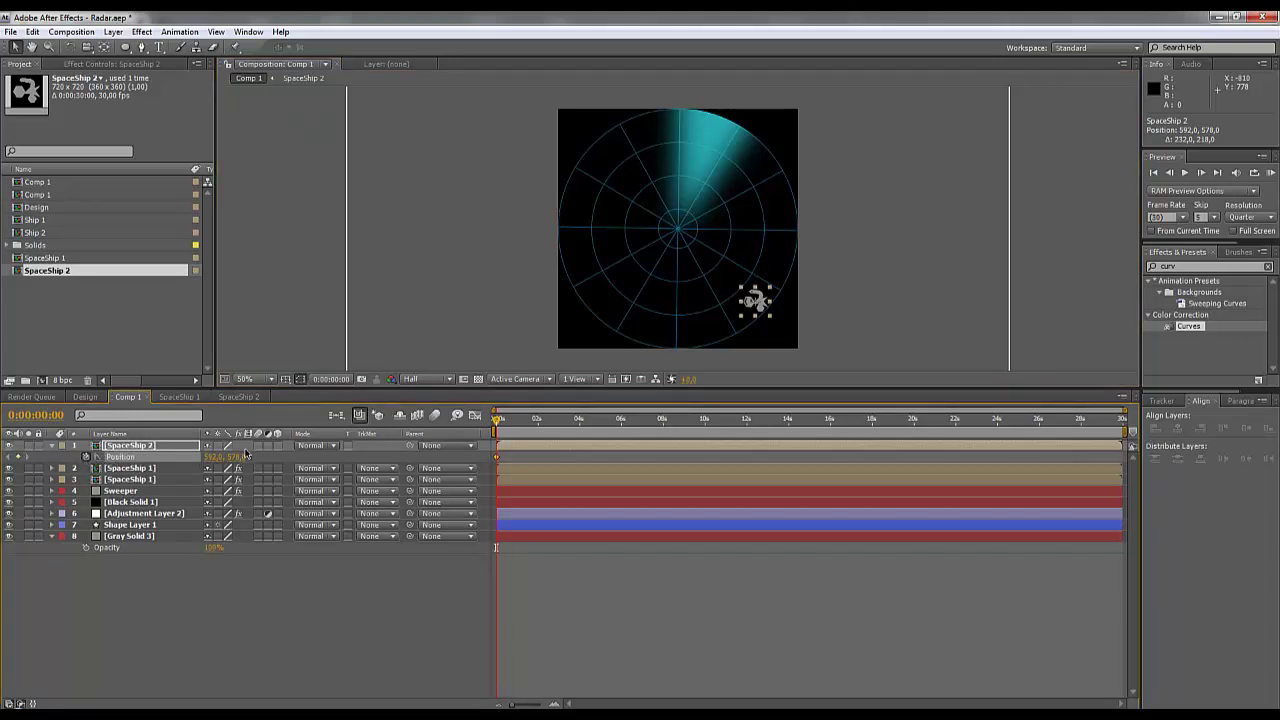
At 0:00:10:06, keyframe SpaceShip 2's Position at about 83, 459 near the radar's left edge, and return to the first frame
left_click_drag(497, 420, 709, 430)
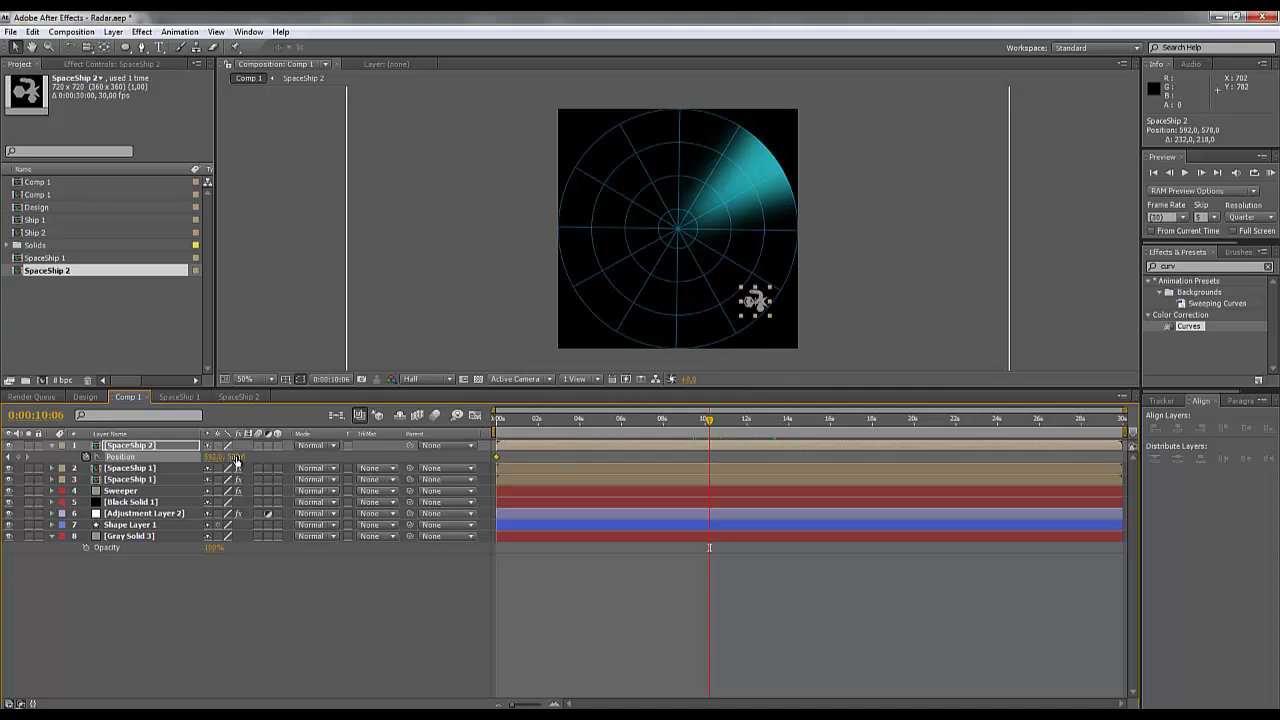
left_click_drag(208, 460, 34, 458)
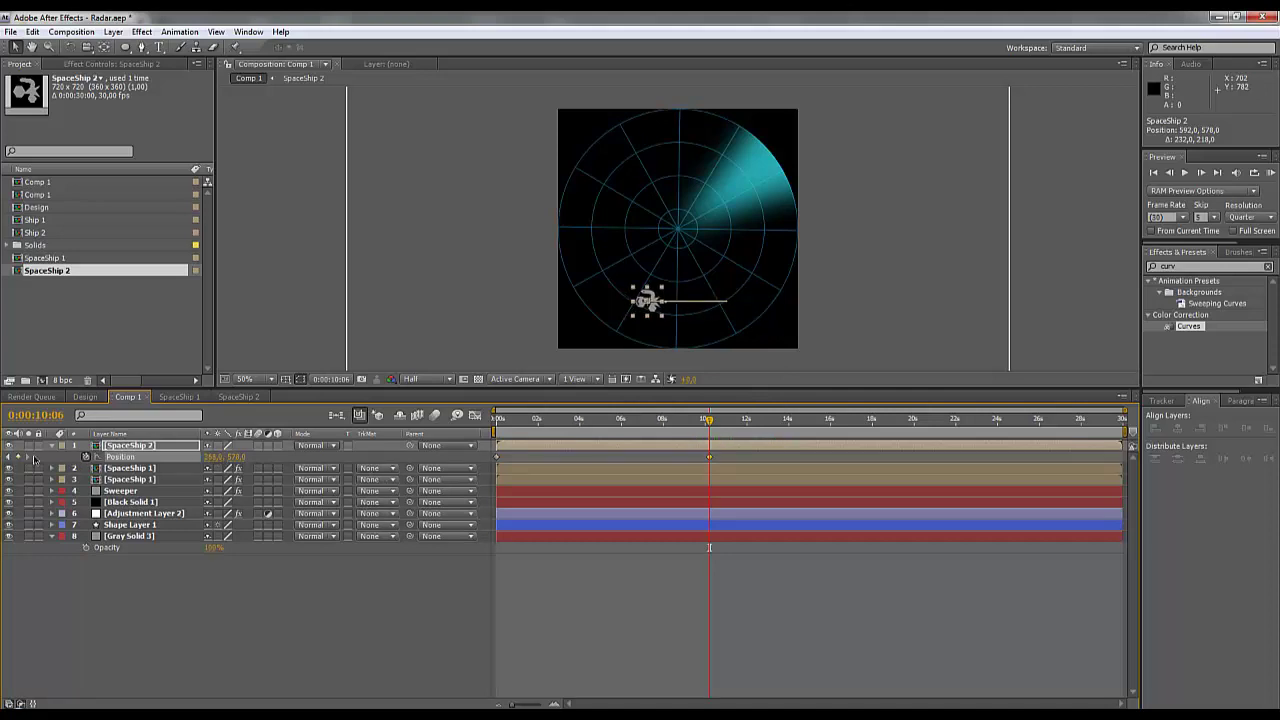
left_click_drag(216, 457, 119, 457)
left_click_drag(240, 458, 172, 447)
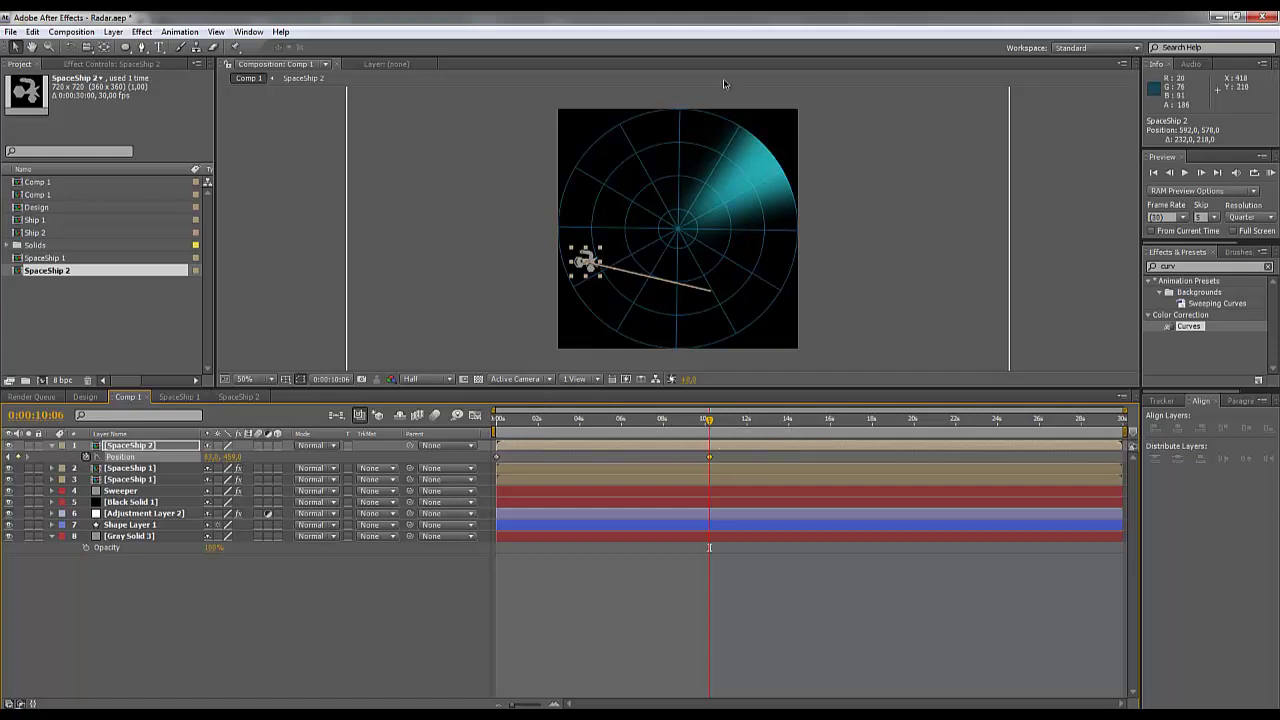
left_click(397, 584)
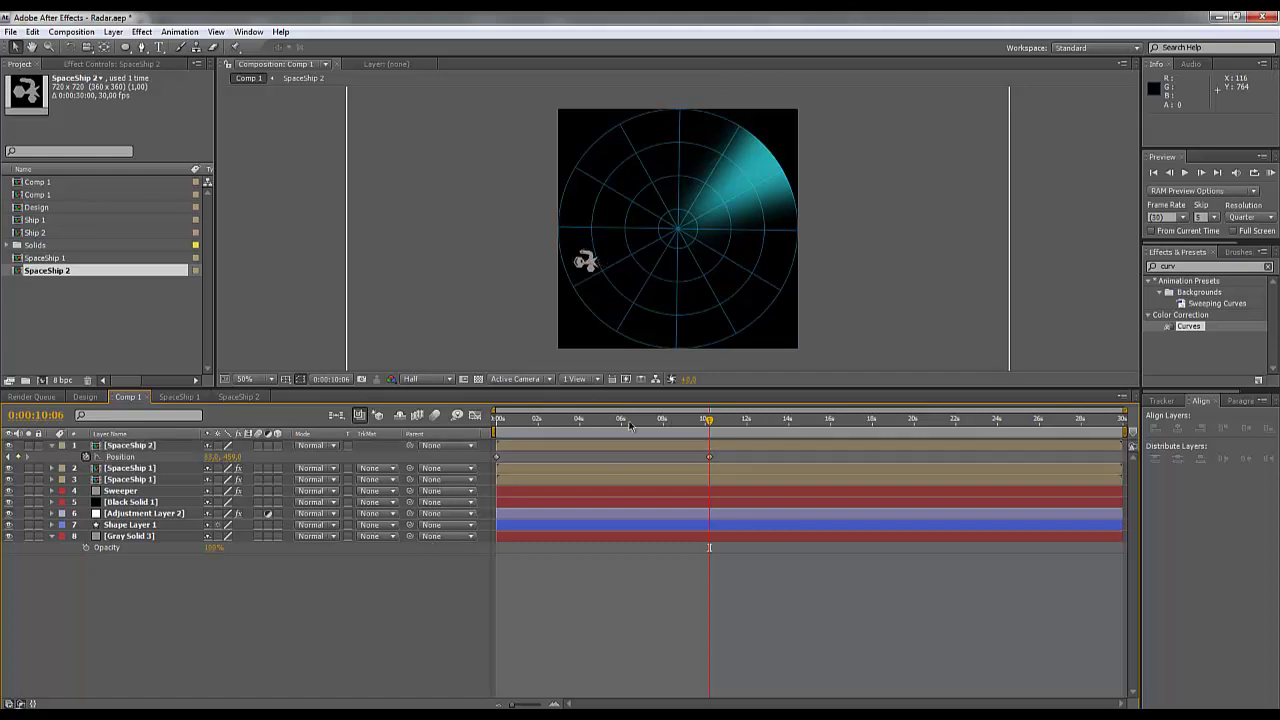
left_click_drag(629, 425, 463, 461)
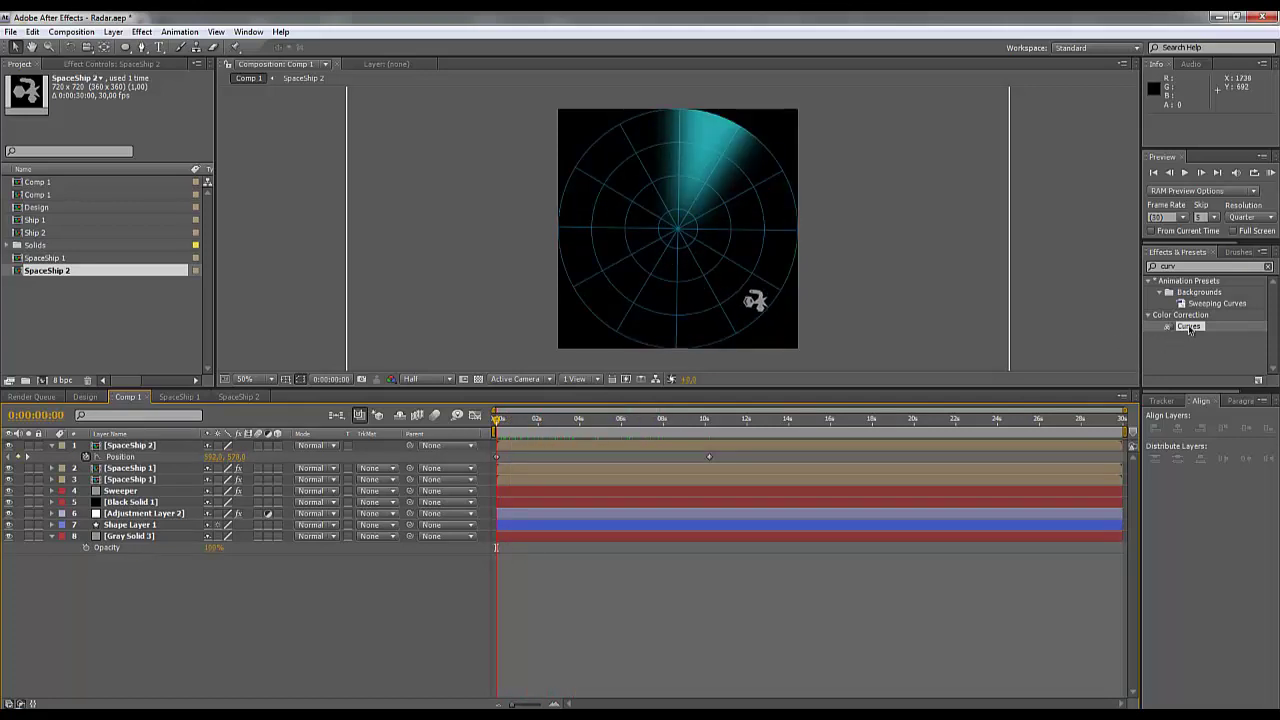
Copy the Curves effect from the upper SpaceShip 1 layer onto the SpaceShip 2 layer
left_click(140, 468)
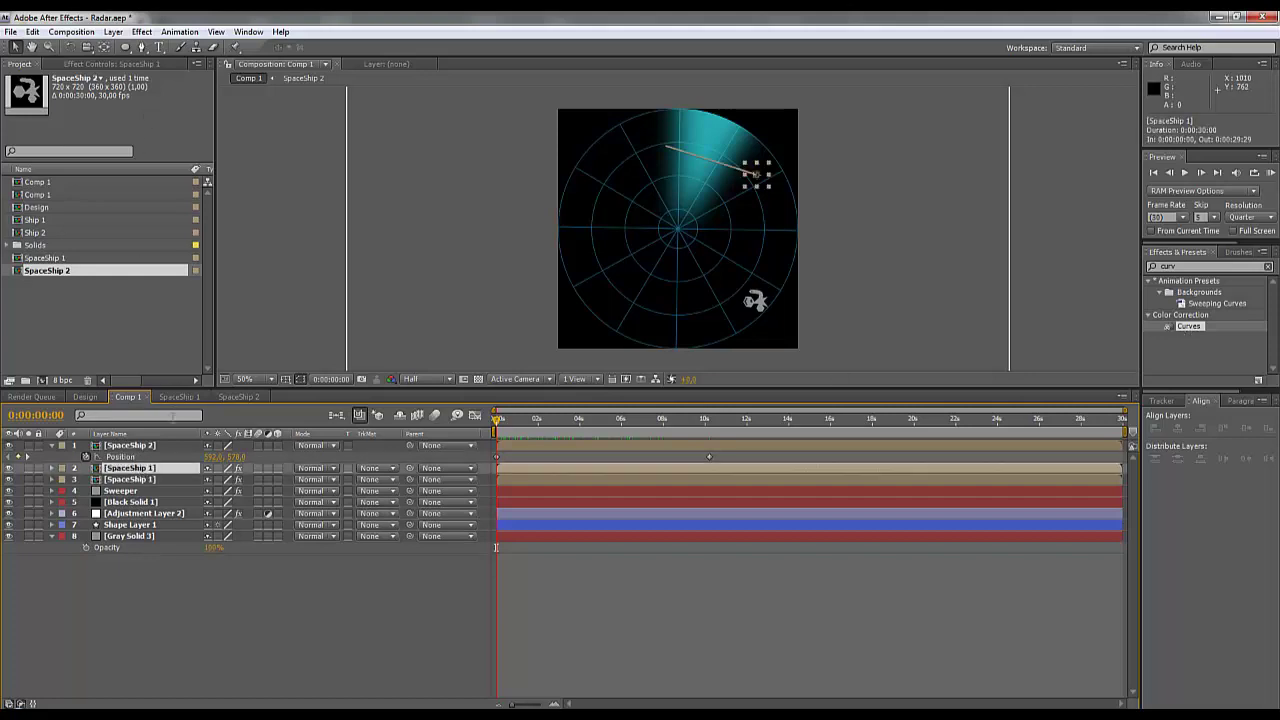
left_click(135, 65)
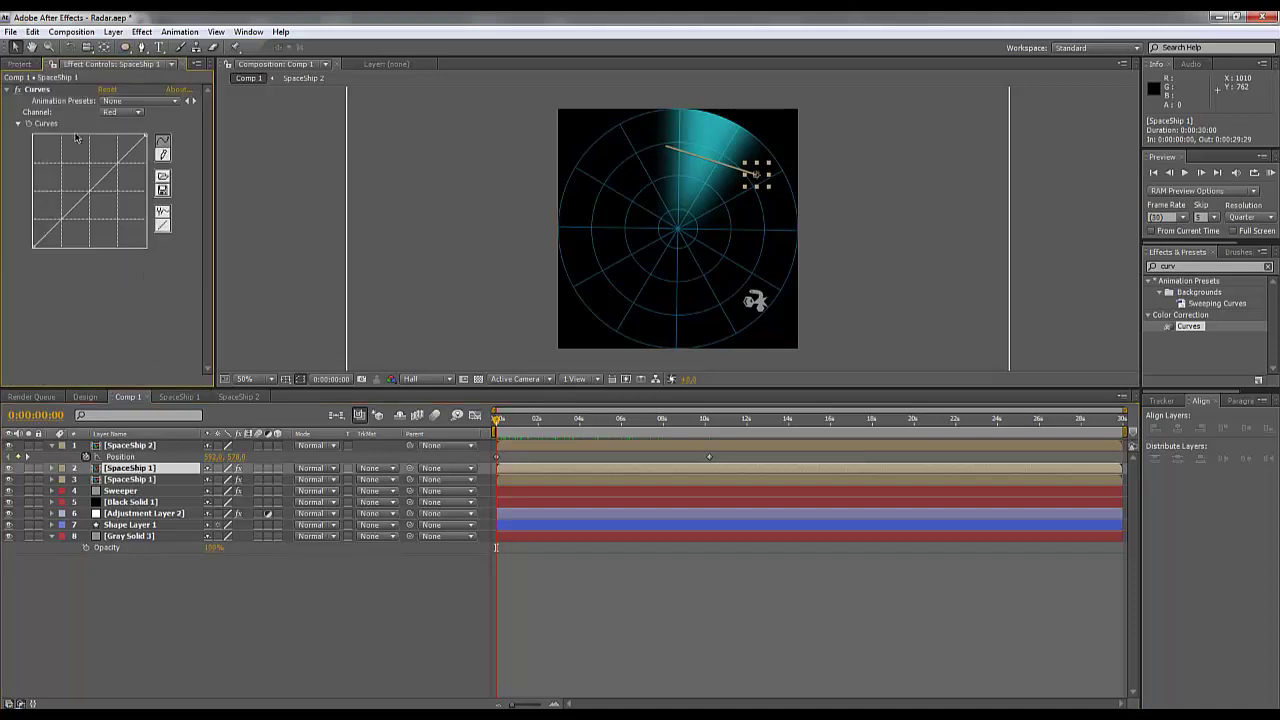
left_click(42, 91)
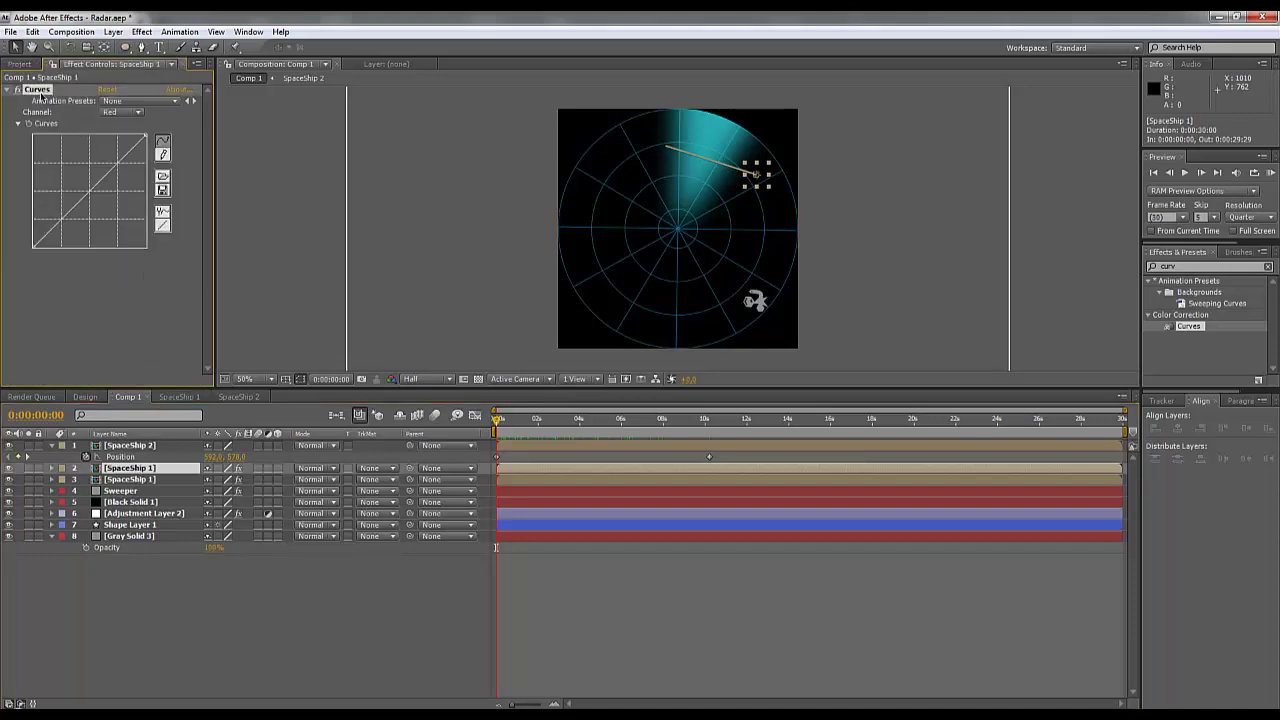
left_click(137, 447)
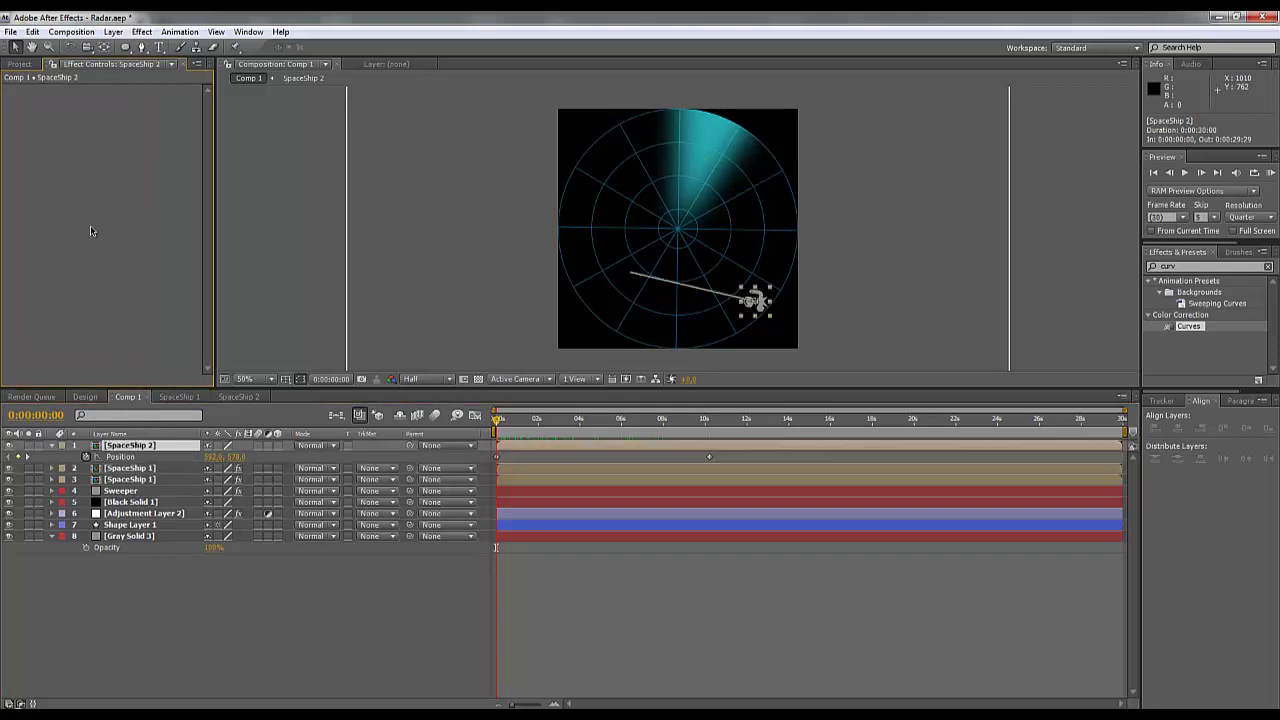
key("ctrl+v")
On the first frame, move the upper SpaceShip 1 layer's Position keyframe to about 52, 704, near the radar's lower-left corner
left_click(129, 481)
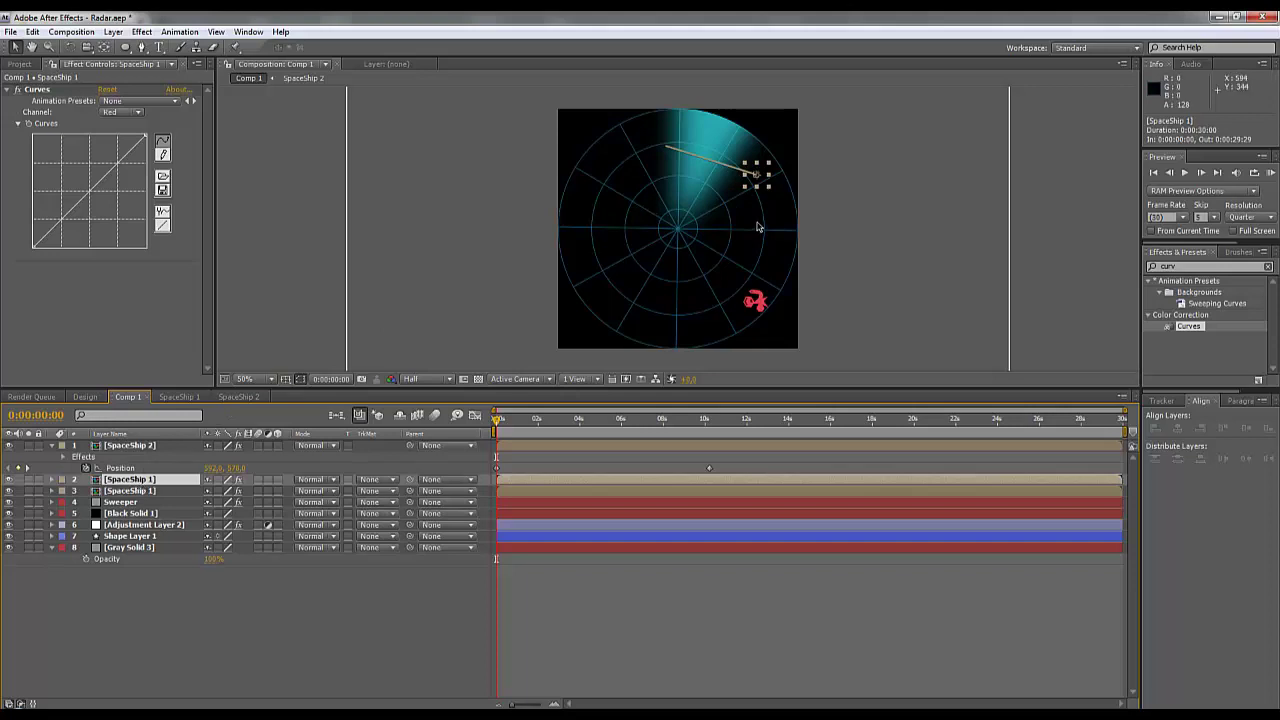
key("p")
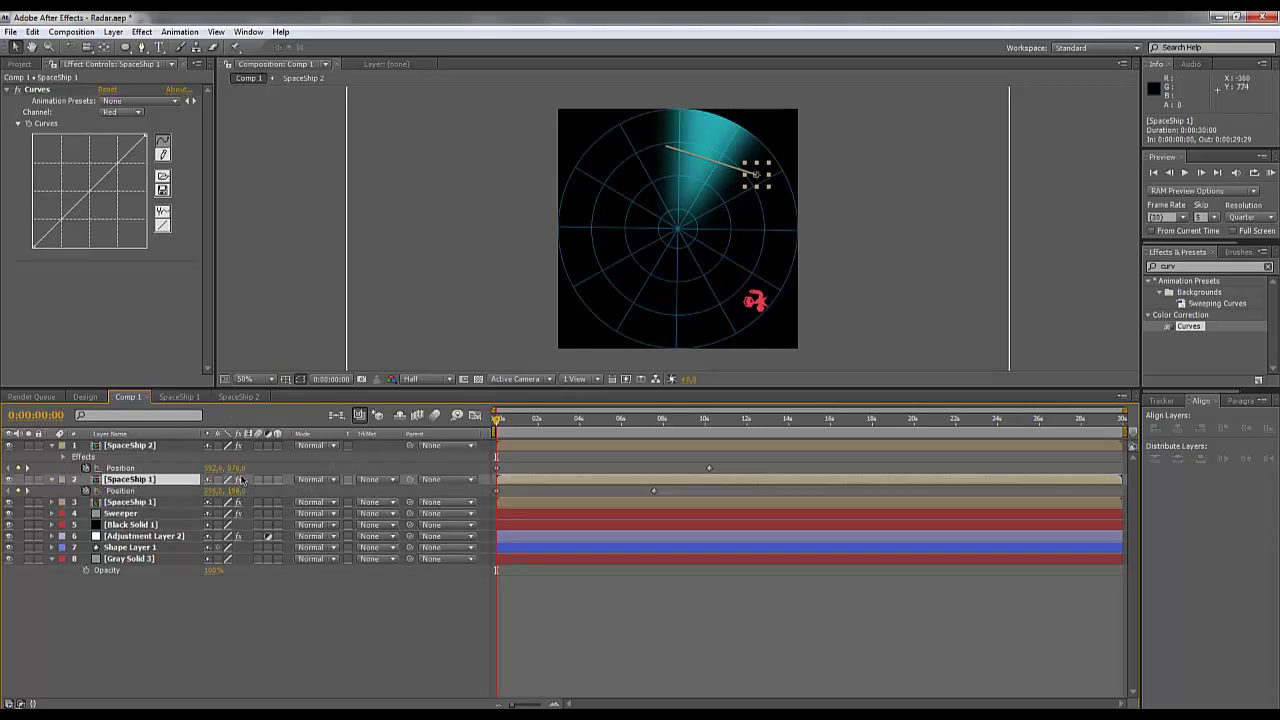
left_click_drag(213, 491, 69, 483)
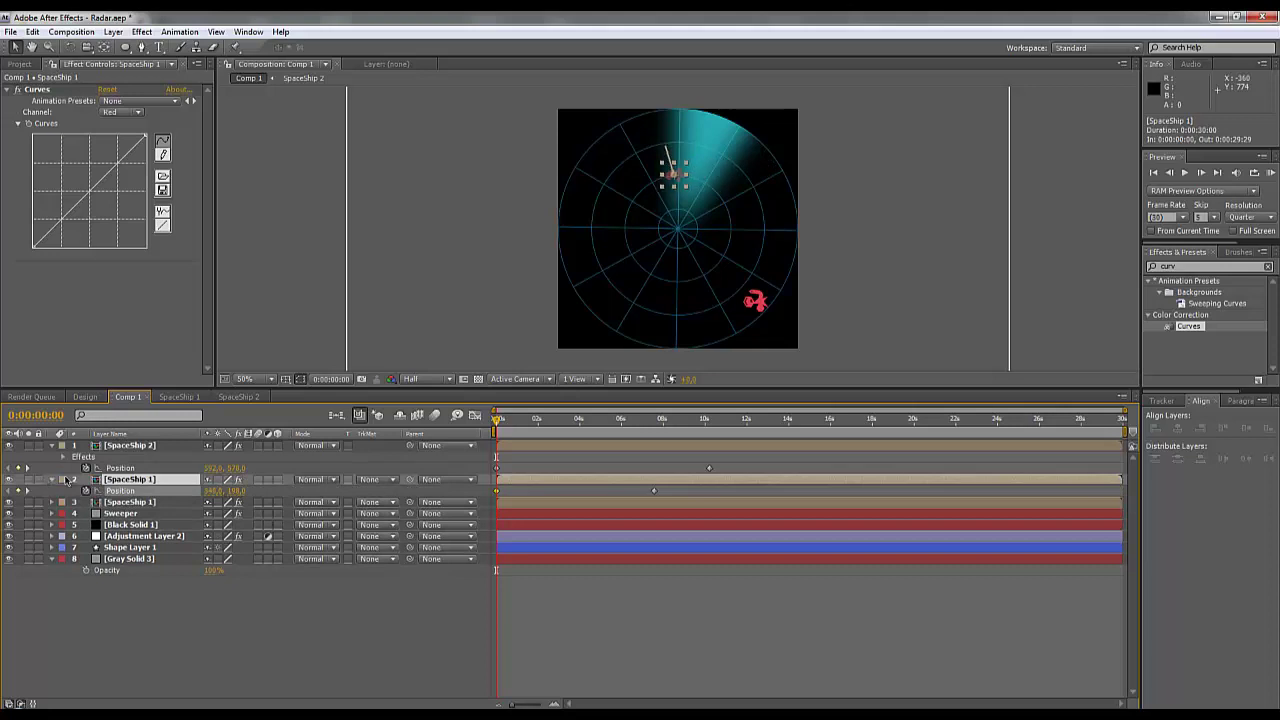
left_click_drag(213, 492, 104, 491)
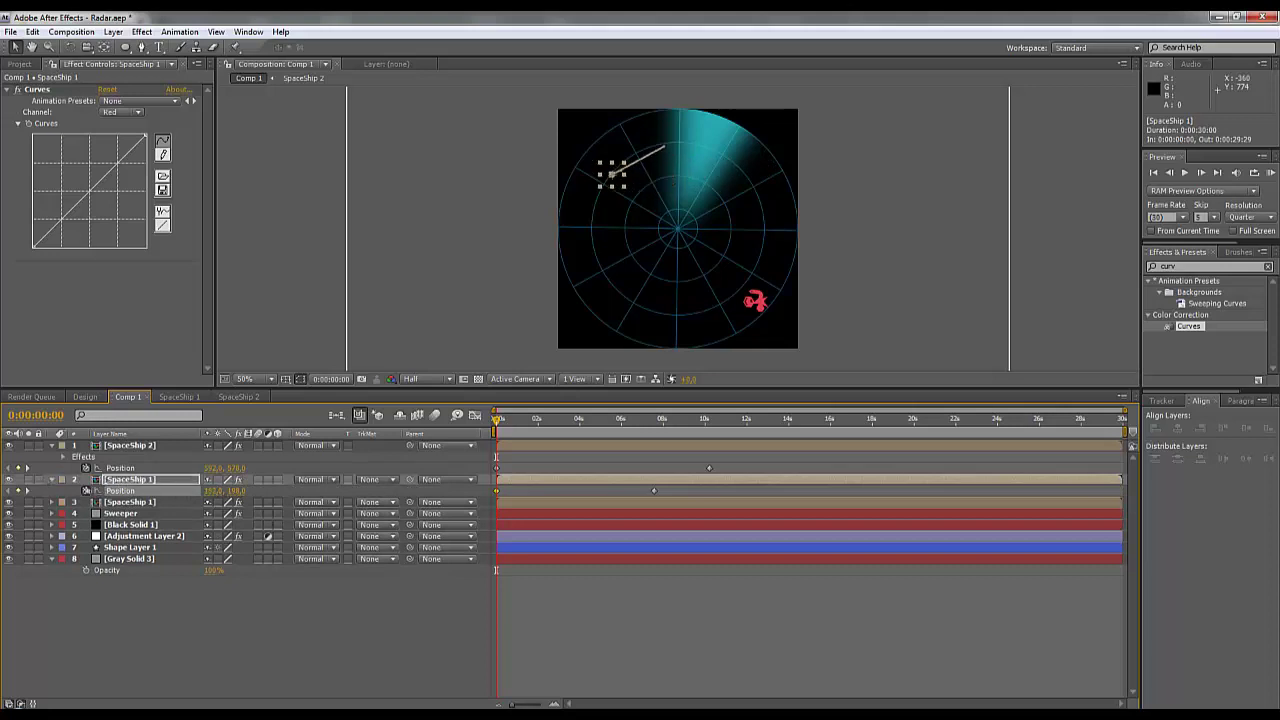
left_click_drag(239, 491, 611, 457)
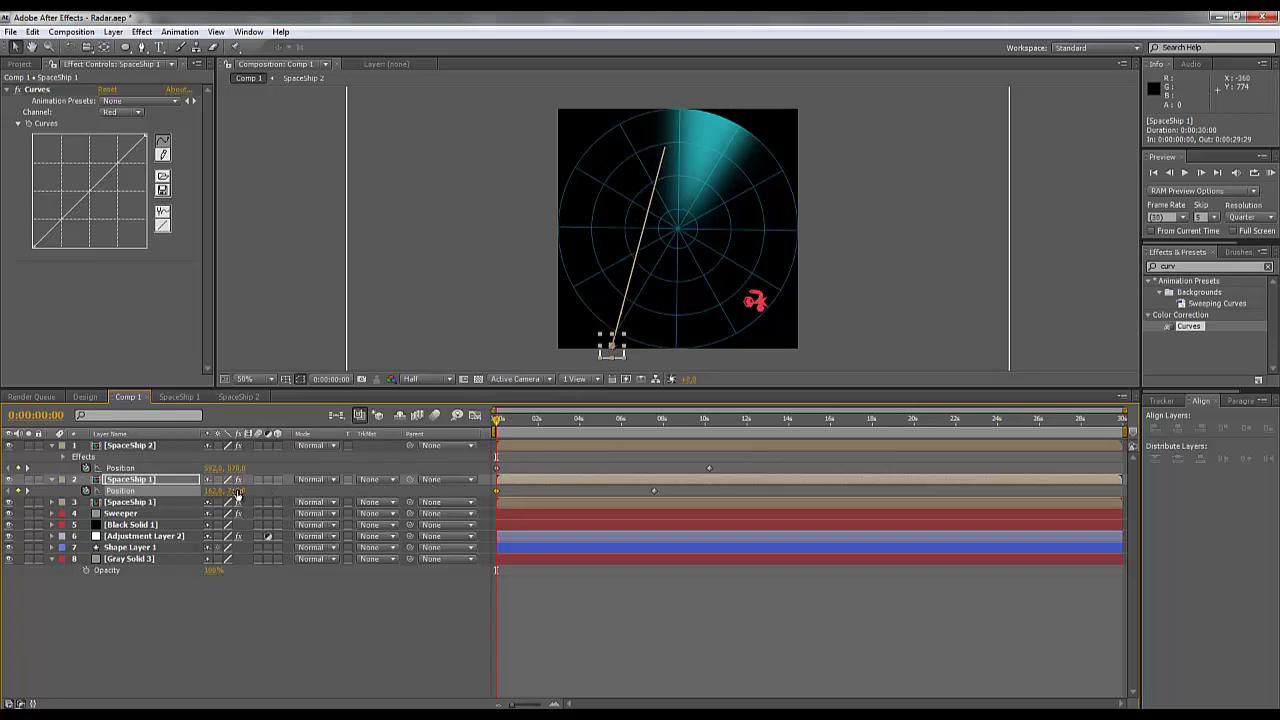
left_click_drag(237, 490, 160, 493)
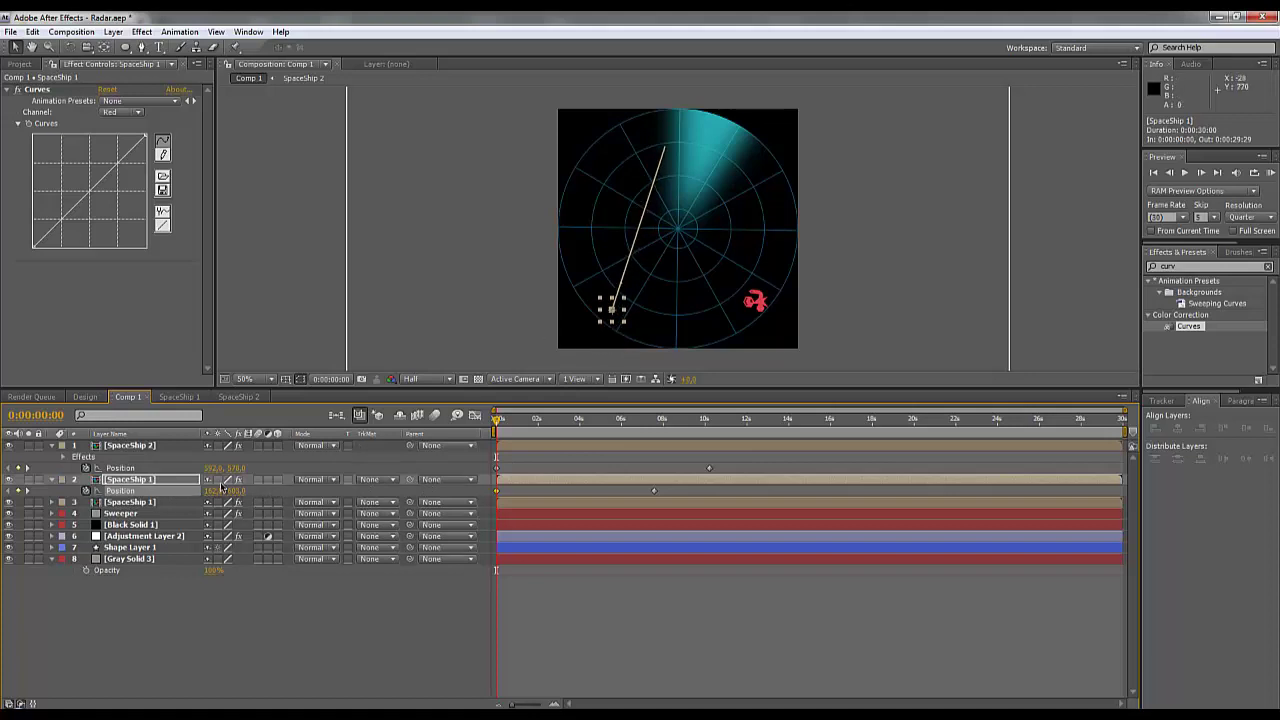
left_click_drag(233, 491, 146, 490)
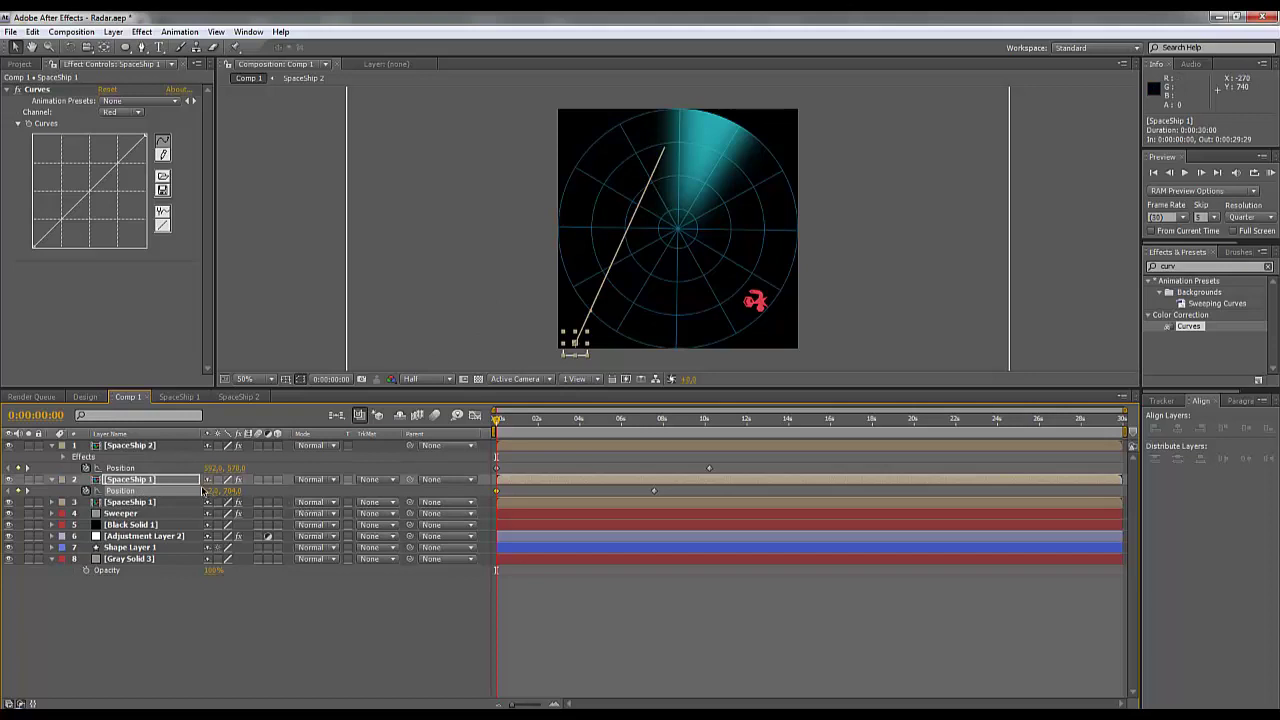
left_click_drag(540, 425, 709, 421)
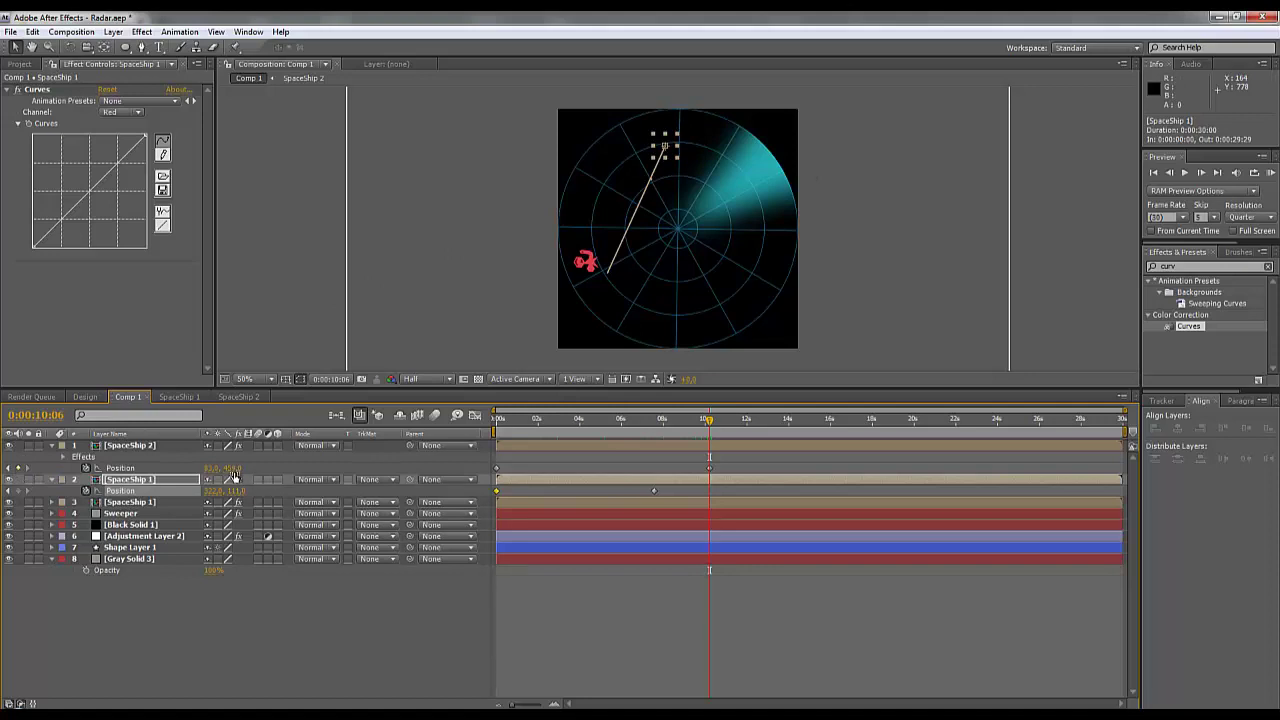
left_click_drag(233, 495, 450, 507)
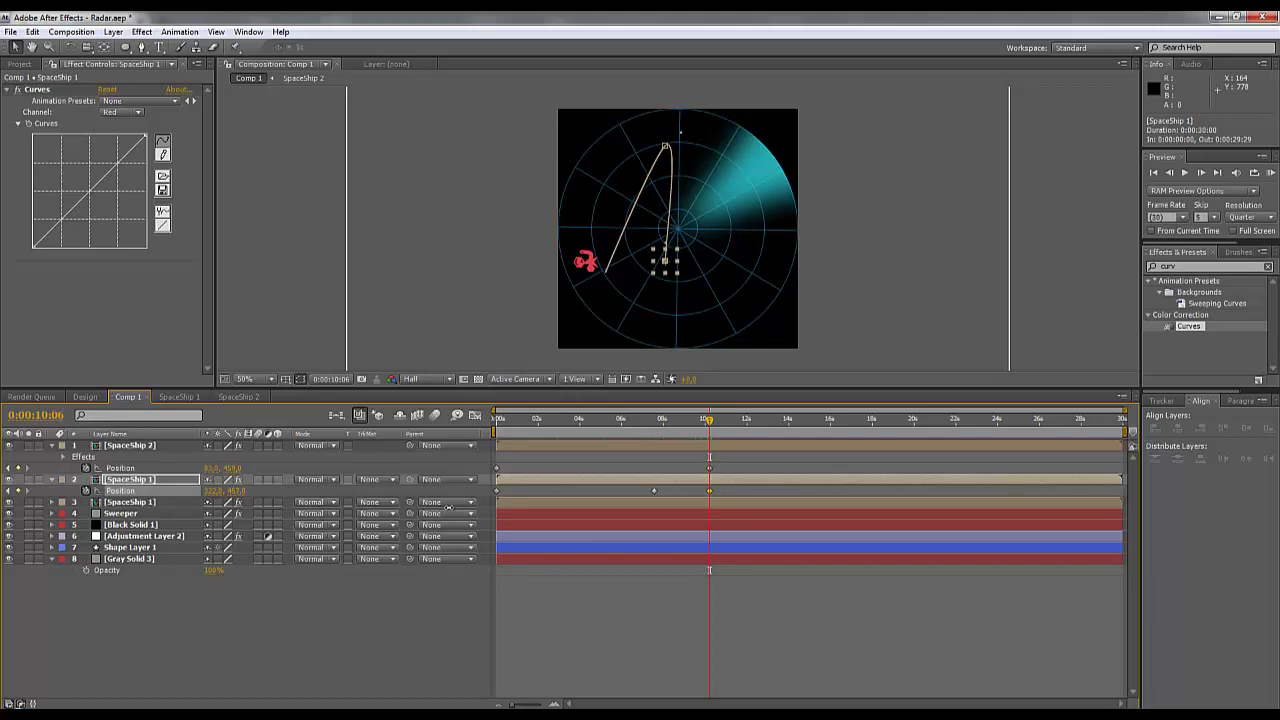
key("ctrl+z")
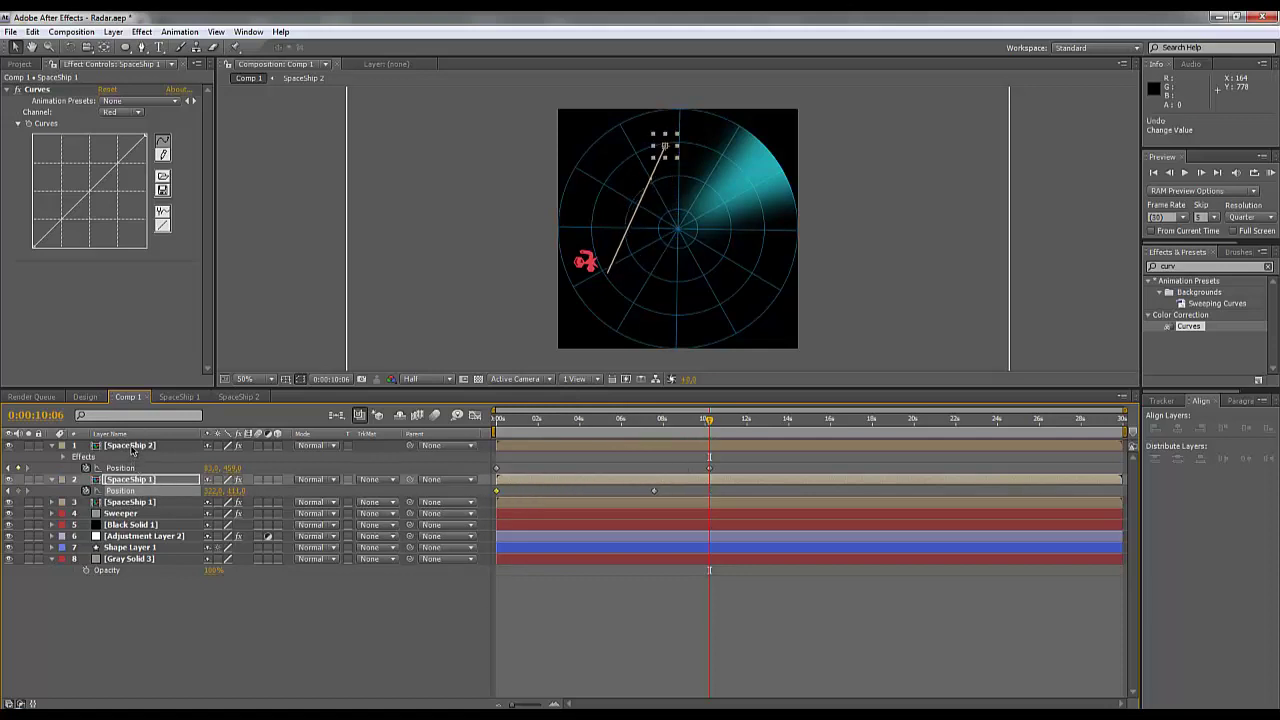
left_click(130, 448)
left_click(136, 480)
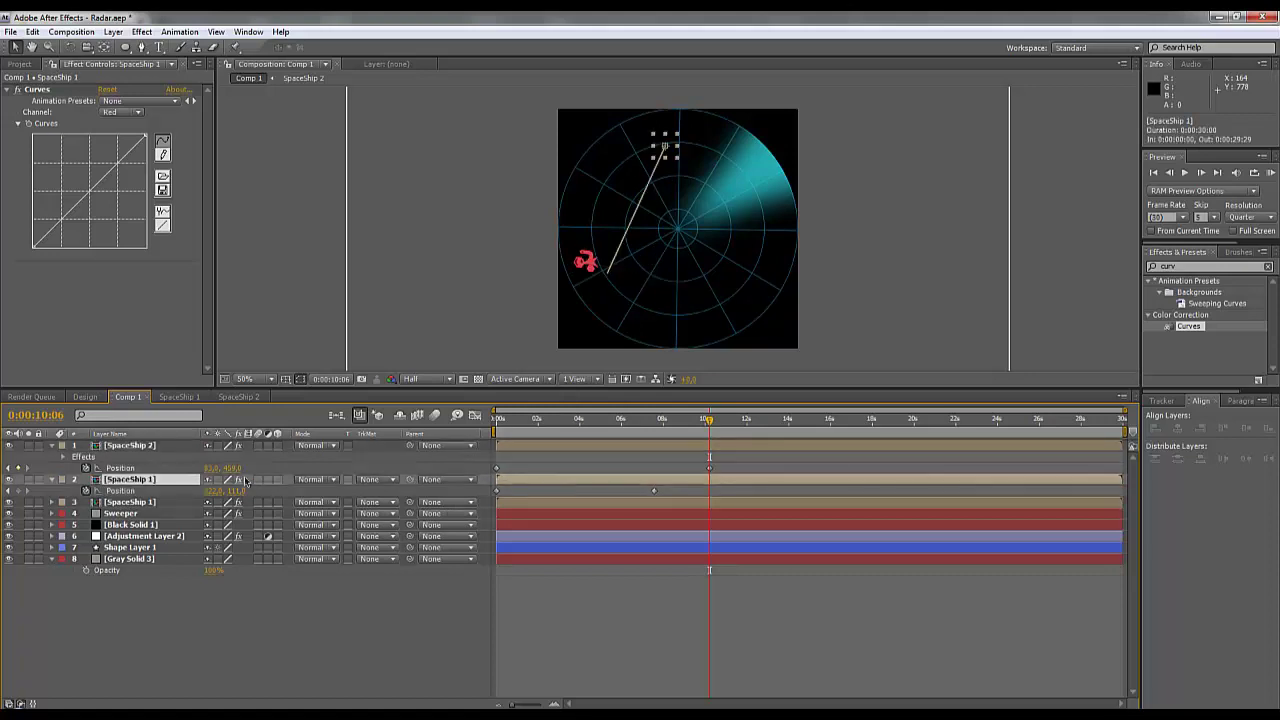
At 0:00:07:17, change the upper SpaceShip 1 layer's Position keyframe to about 610, 487, and return to the first frame
left_click_drag(687, 426, 658, 427)
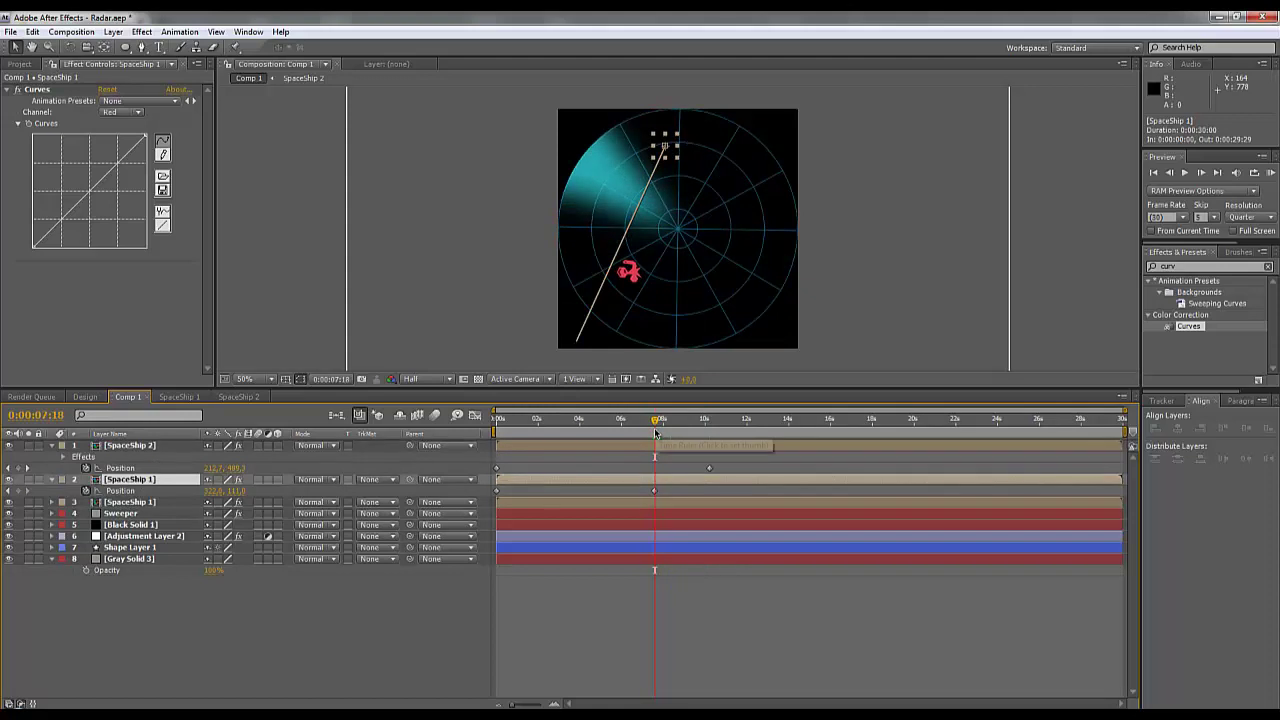
key("Page_Down")
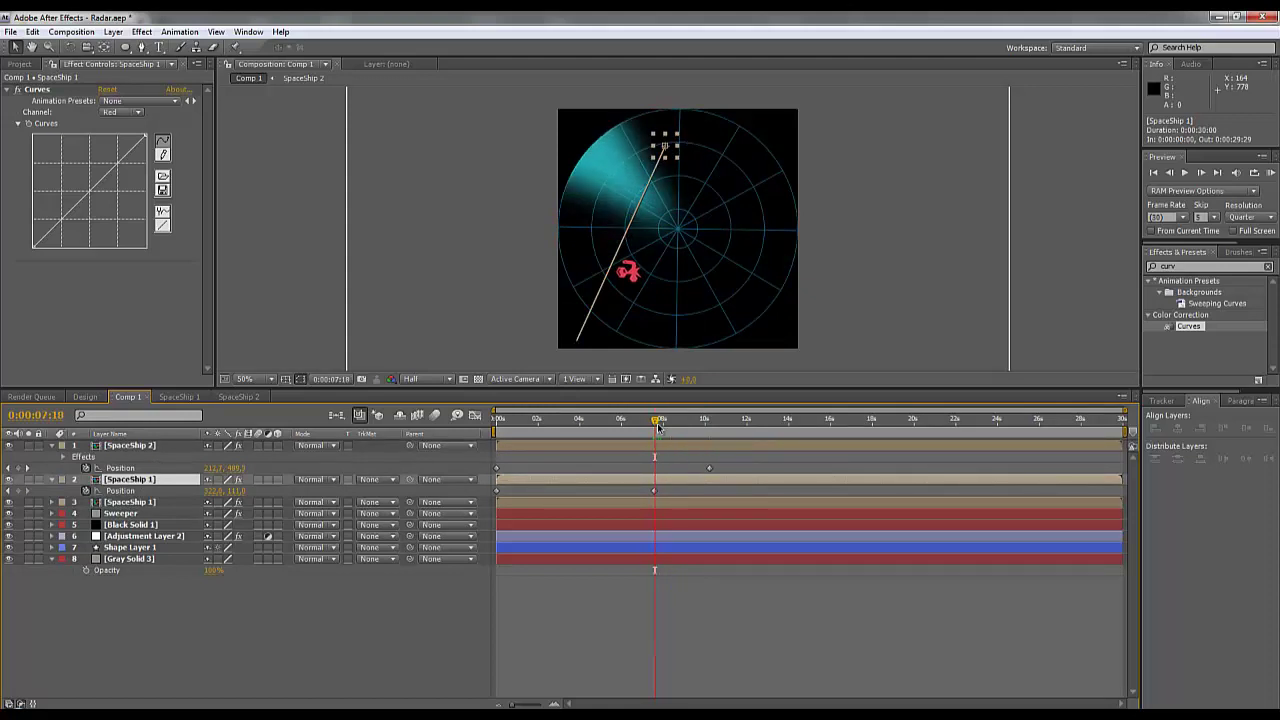
key("Page_Up")
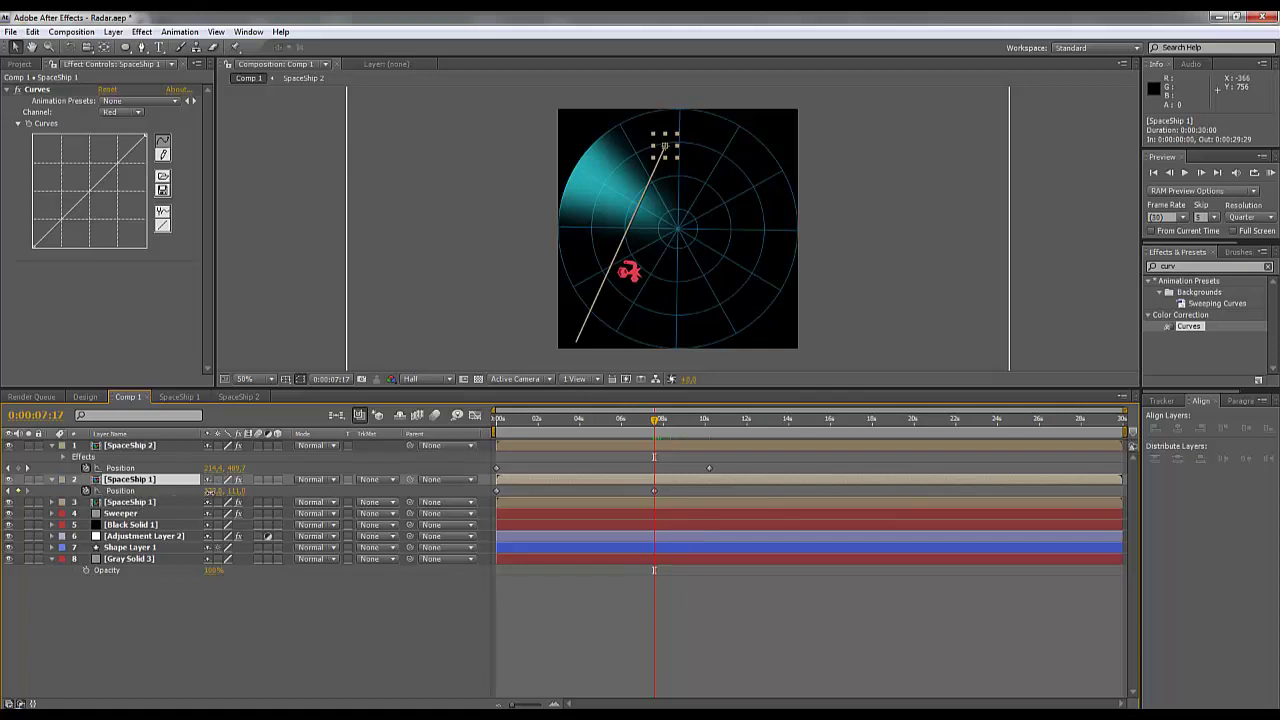
left_click_drag(216, 494, 403, 494)
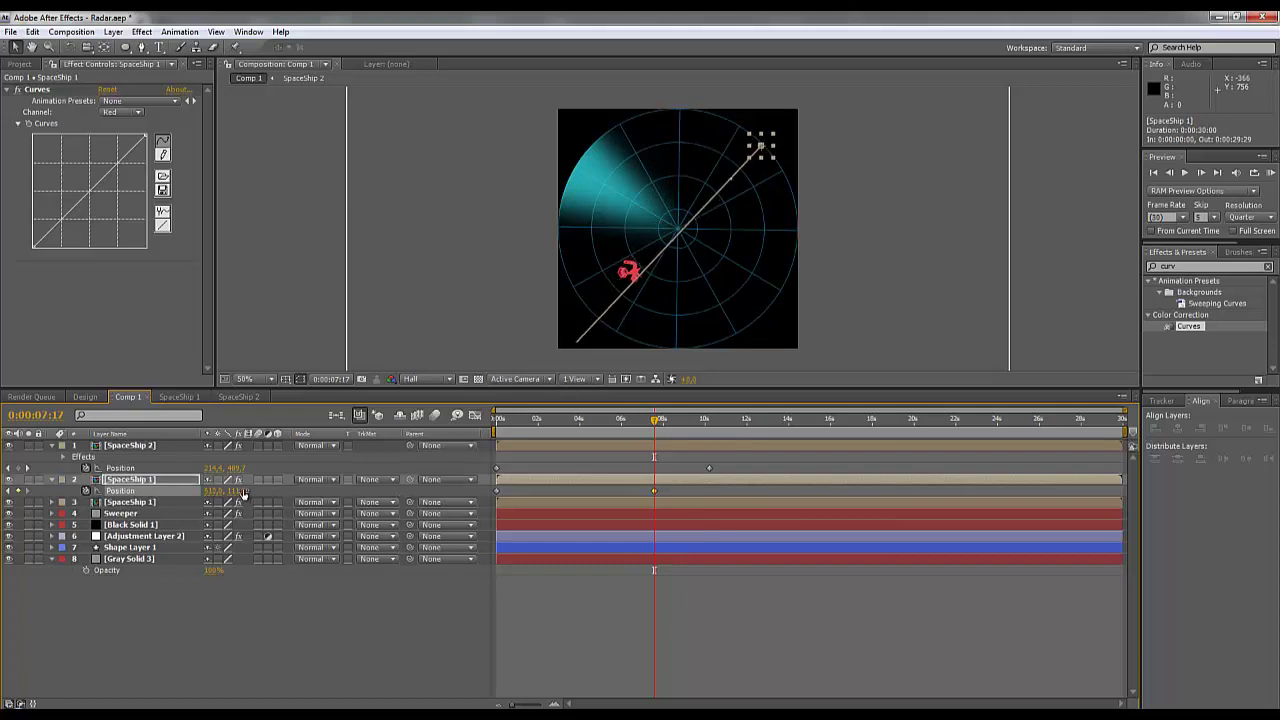
left_click_drag(241, 491, 485, 494)
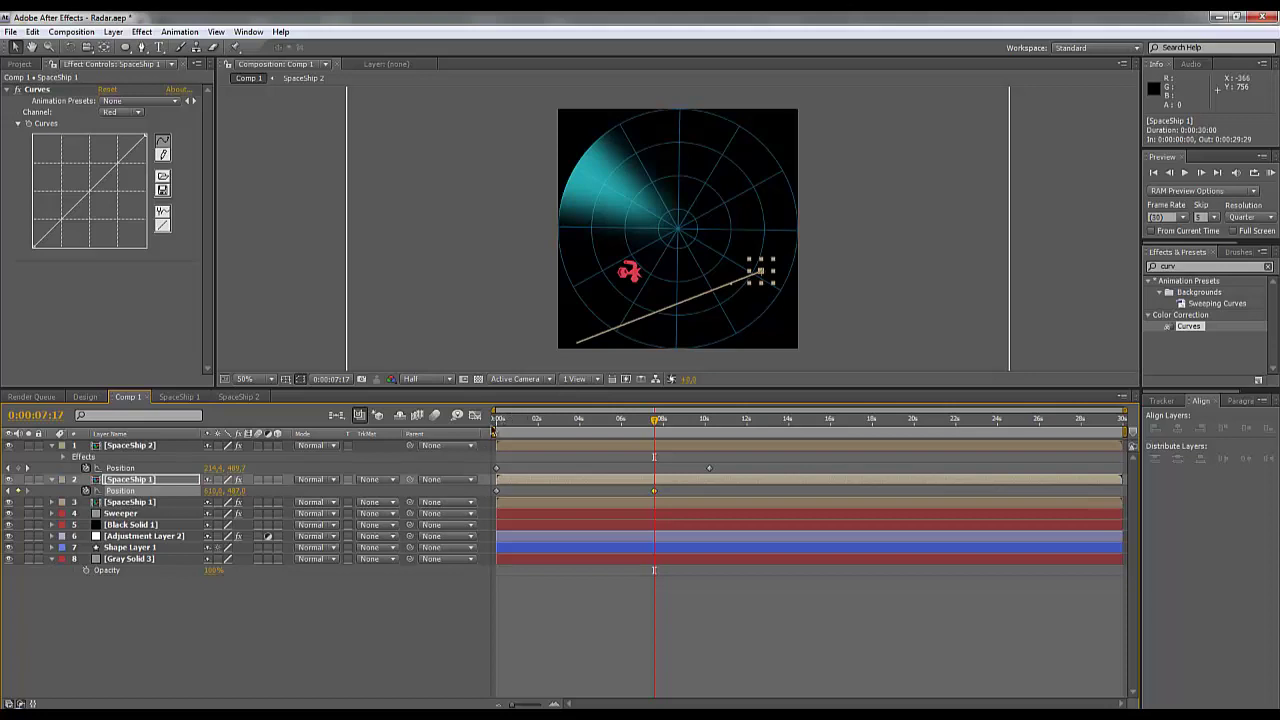
left_click_drag(576, 424, 498, 420)
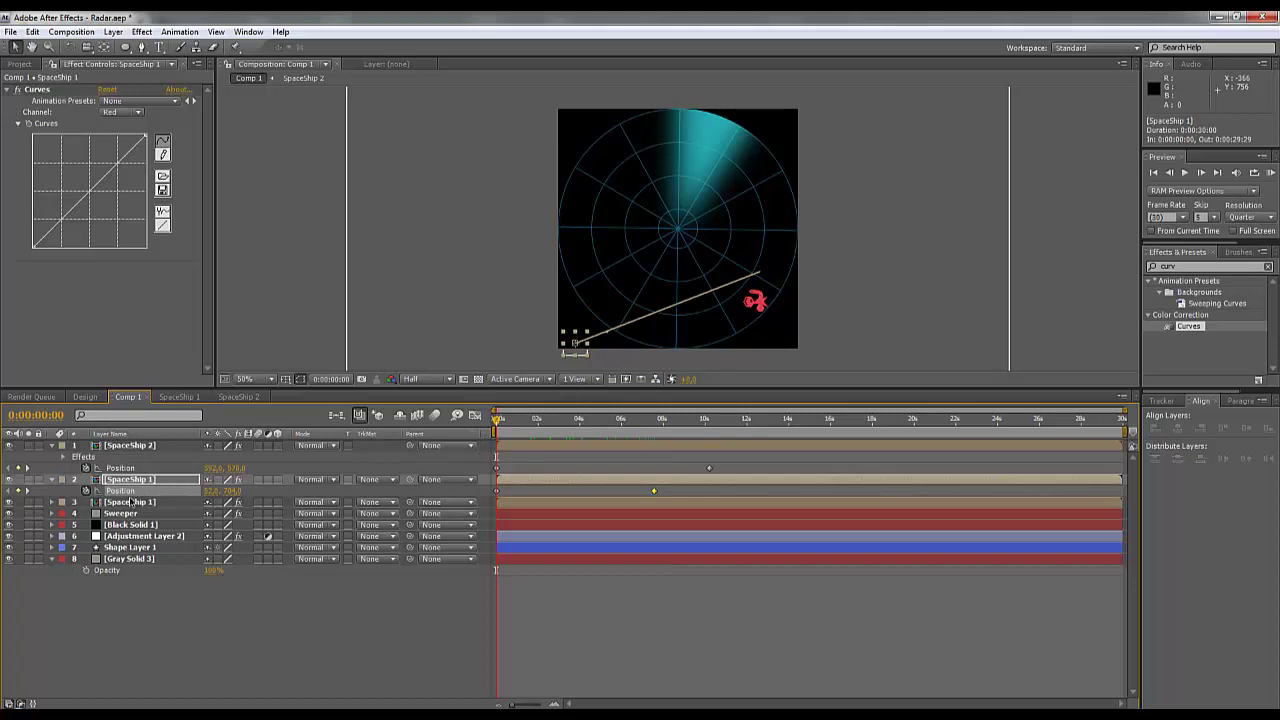
Reveal the upper SpaceShip 1 layer's Opacity expression and copy its entire text
key("t")
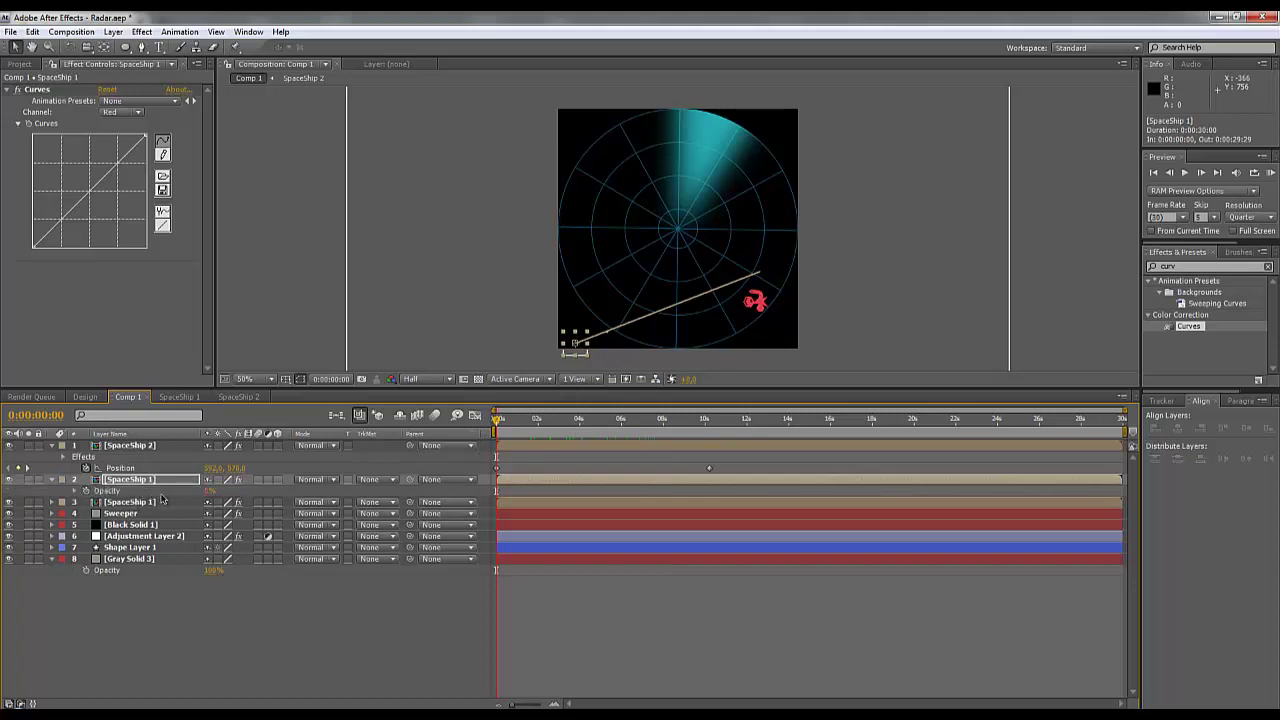
left_click(74, 492)
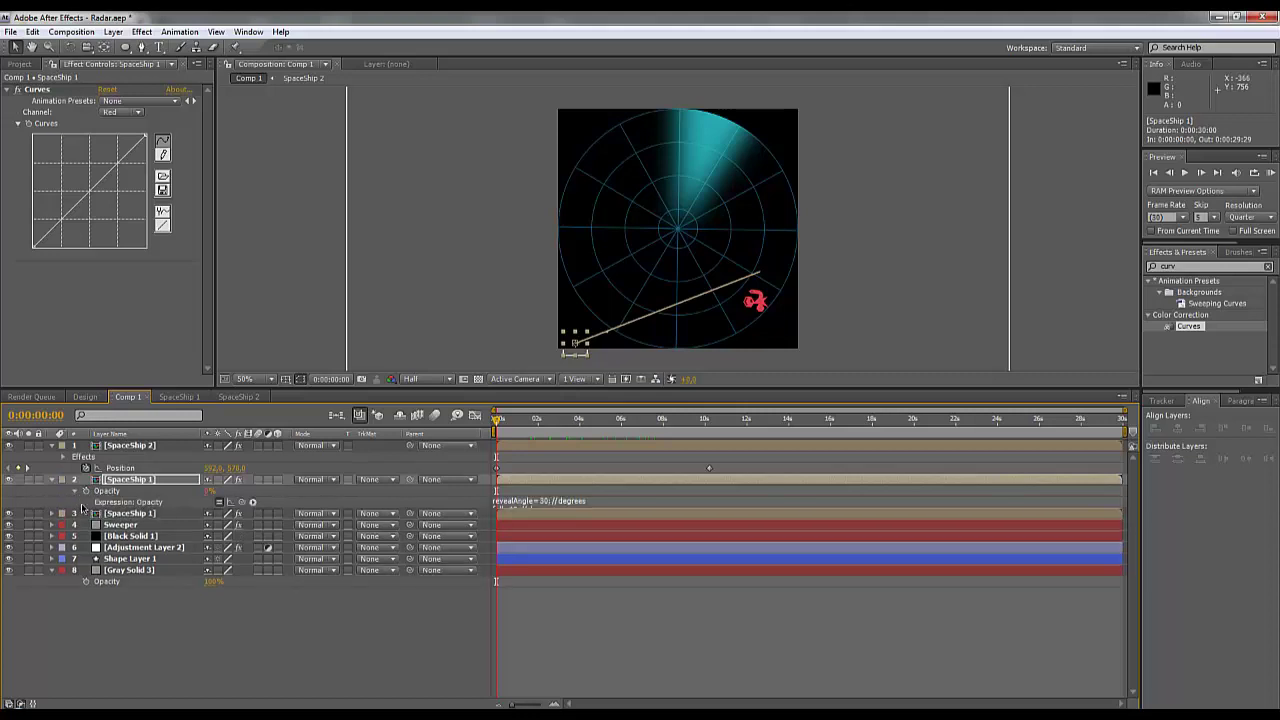
left_click(580, 498)
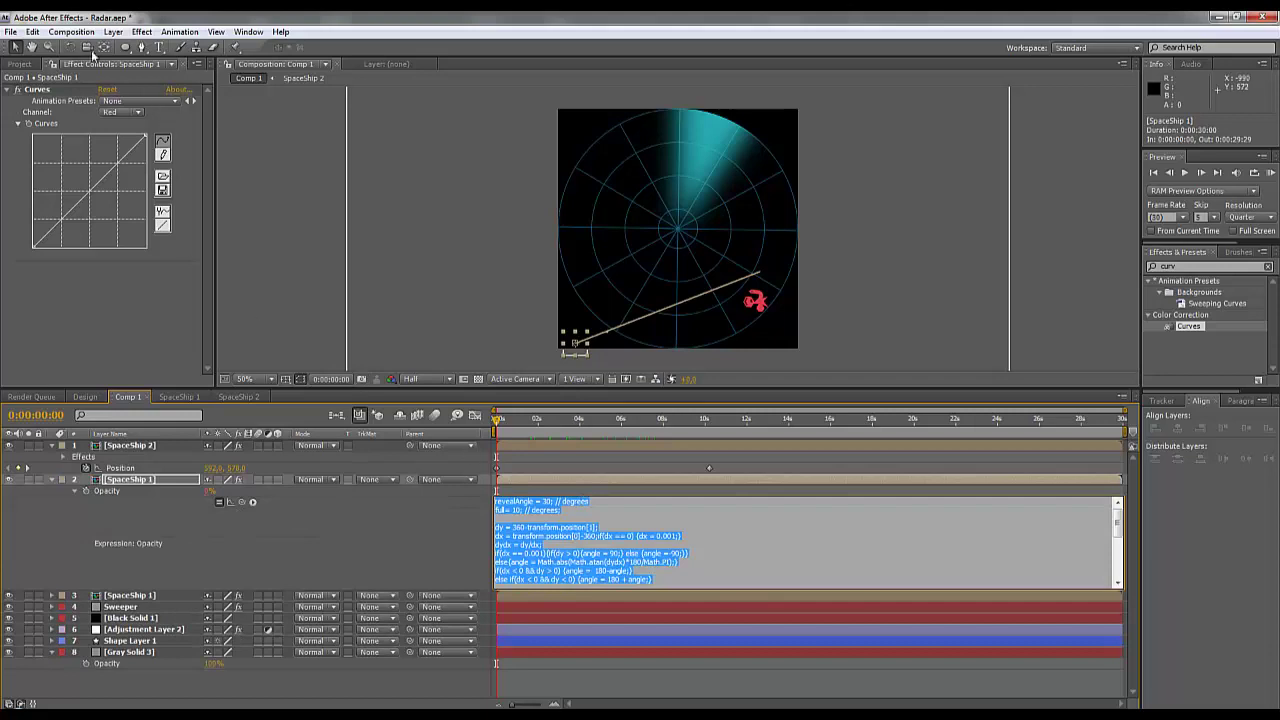
left_click(33, 32)
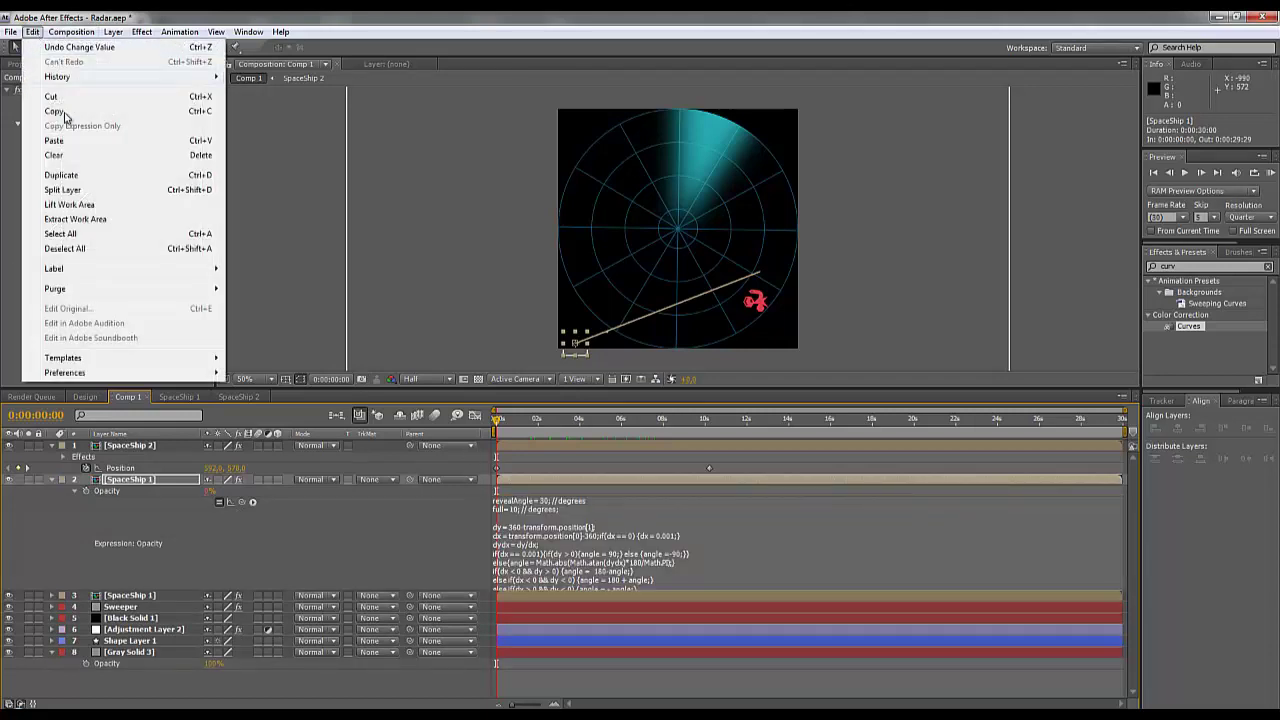
left_click(94, 517)
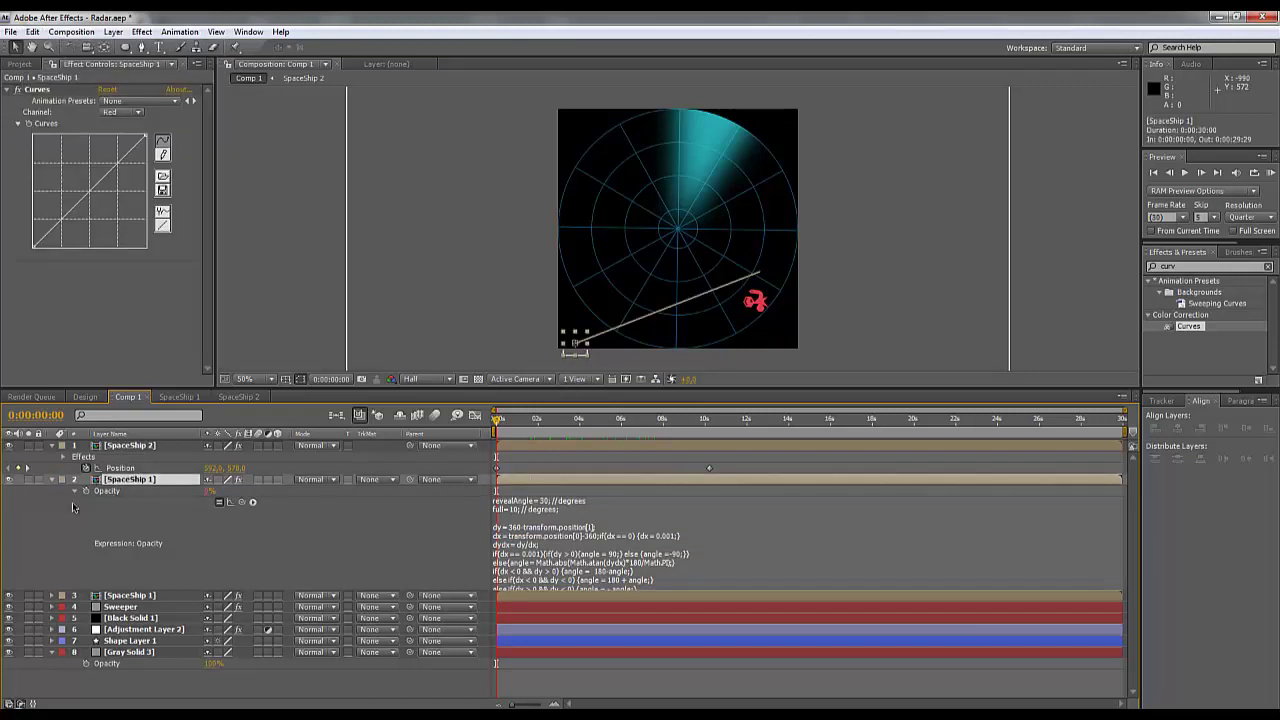
left_click(646, 504)
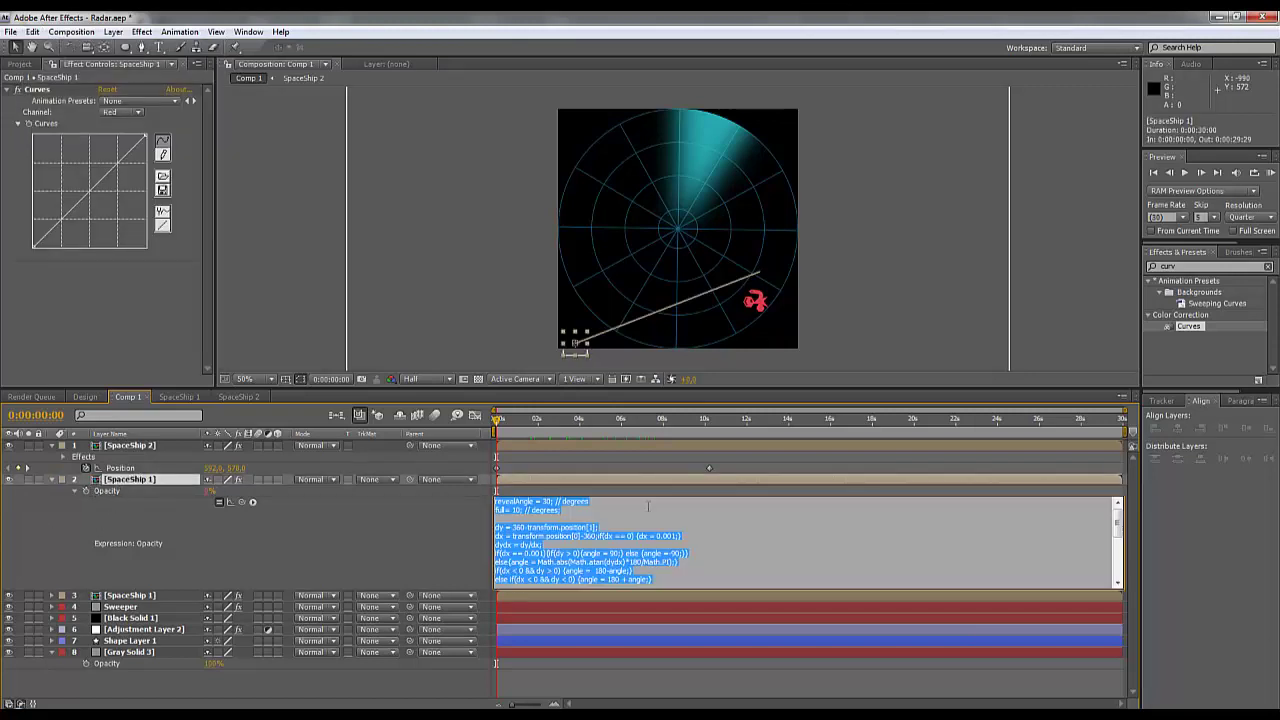
Add an expression to the SpaceShip 2 layer's Opacity, replacing the default text with the copied revealAngle expression
left_click(131, 447)
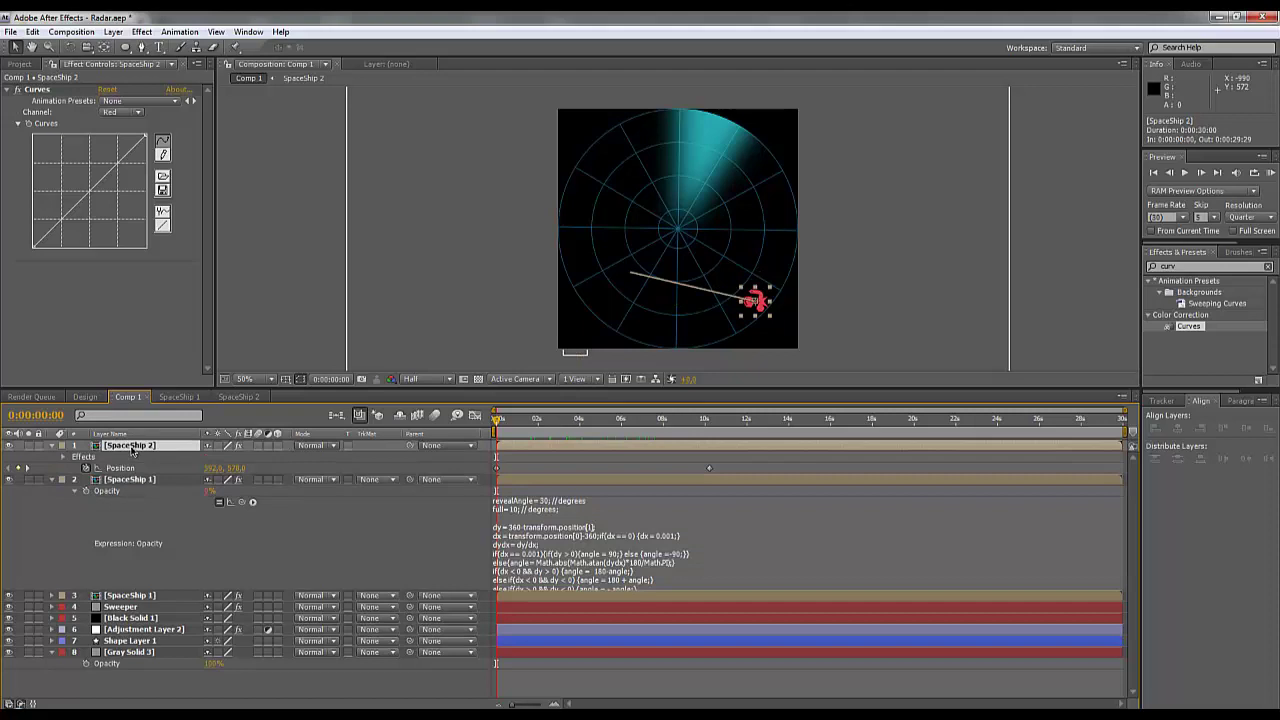
key("t")
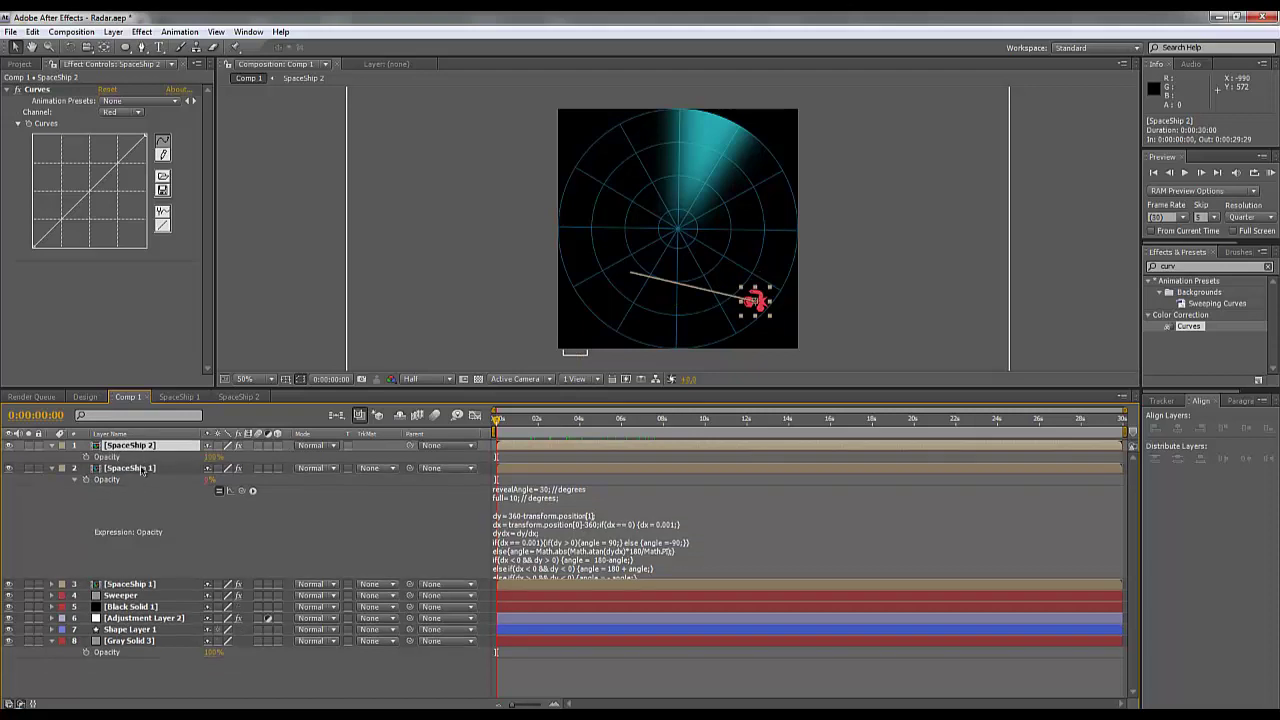
left_click(86, 457, "alt")
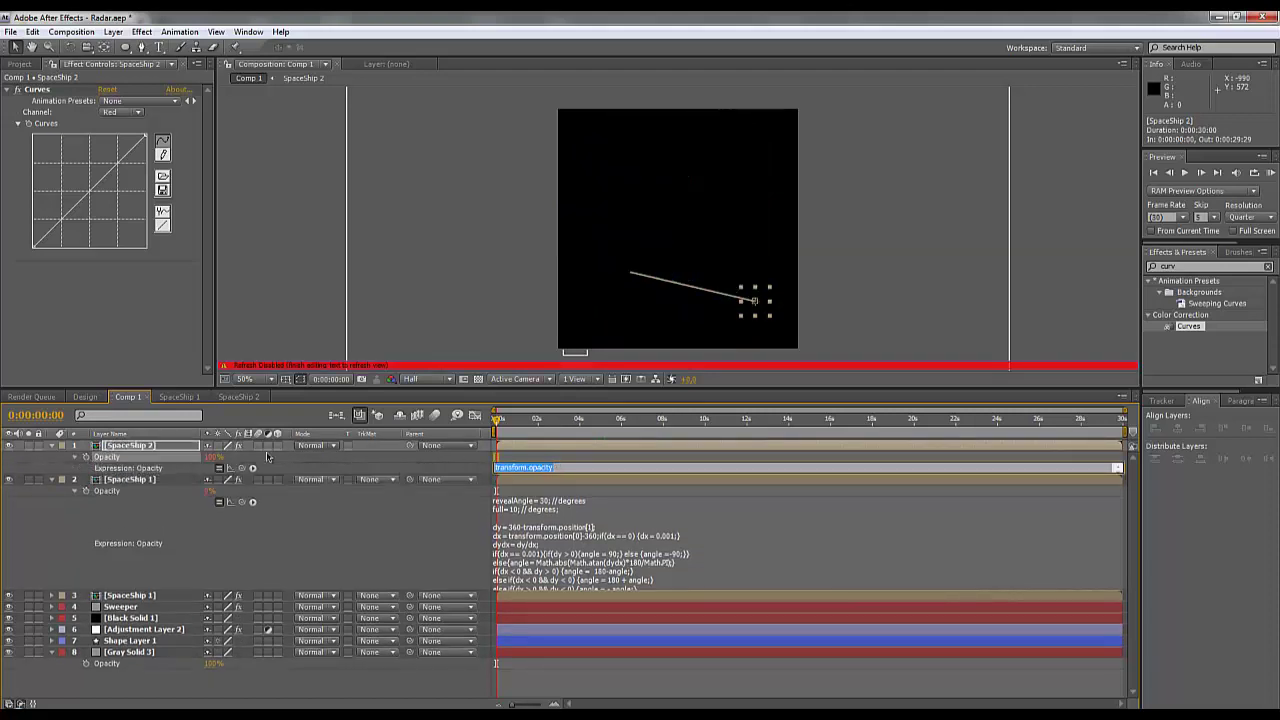
key("BackSpace")
key("ctrl+v")
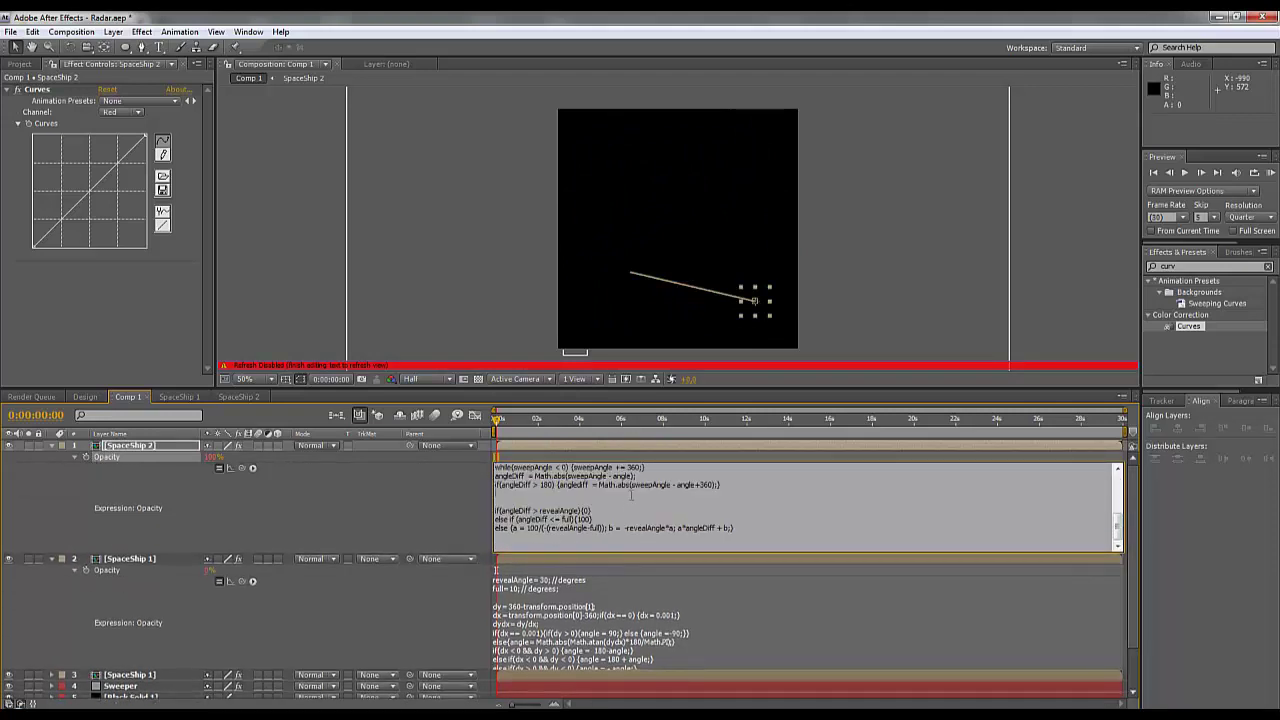
scroll(586, 519, "up", 5)
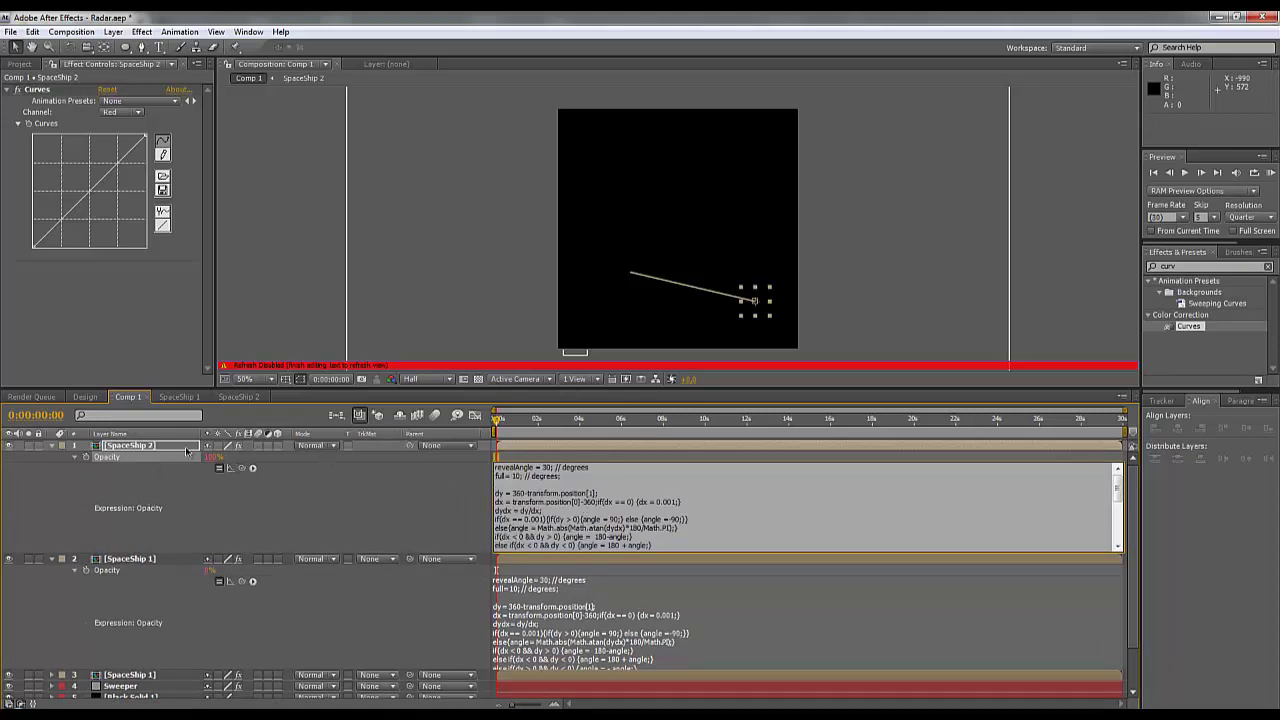
left_click(254, 348)
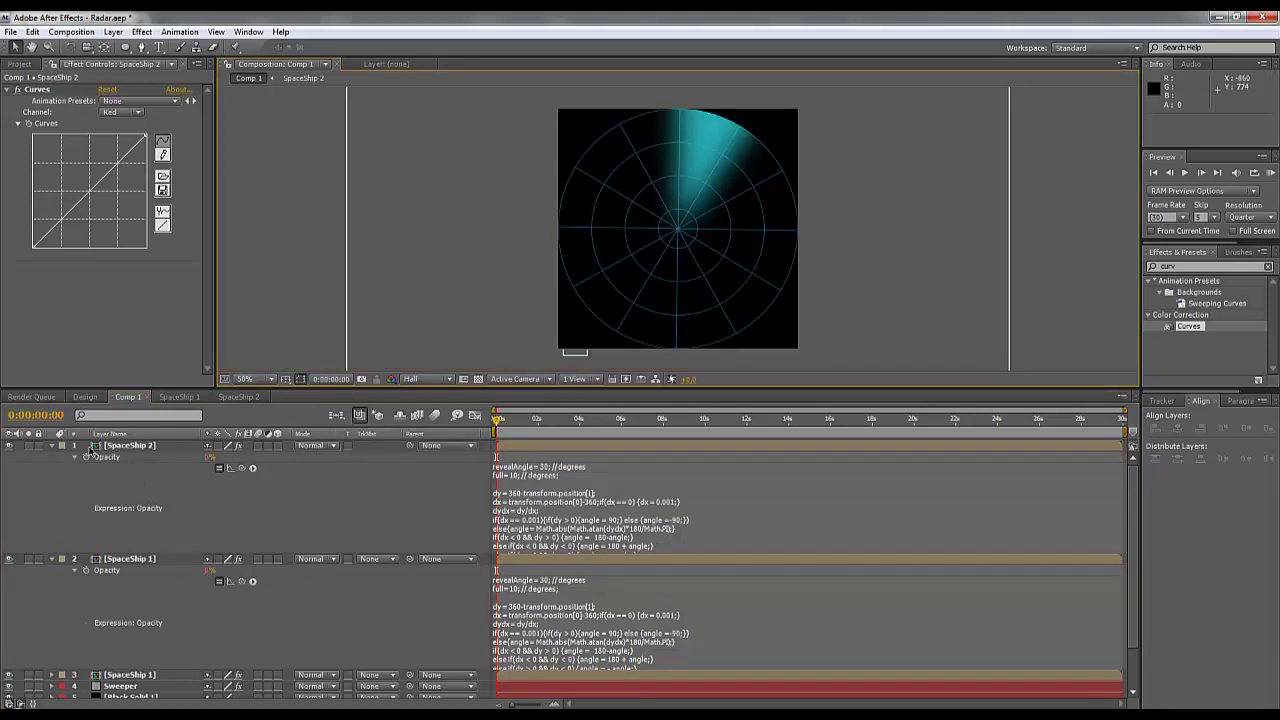
Play the radar animation from the first frame to check the sweep and the spaceships, collapsing the layer properties
left_click(1185, 173)
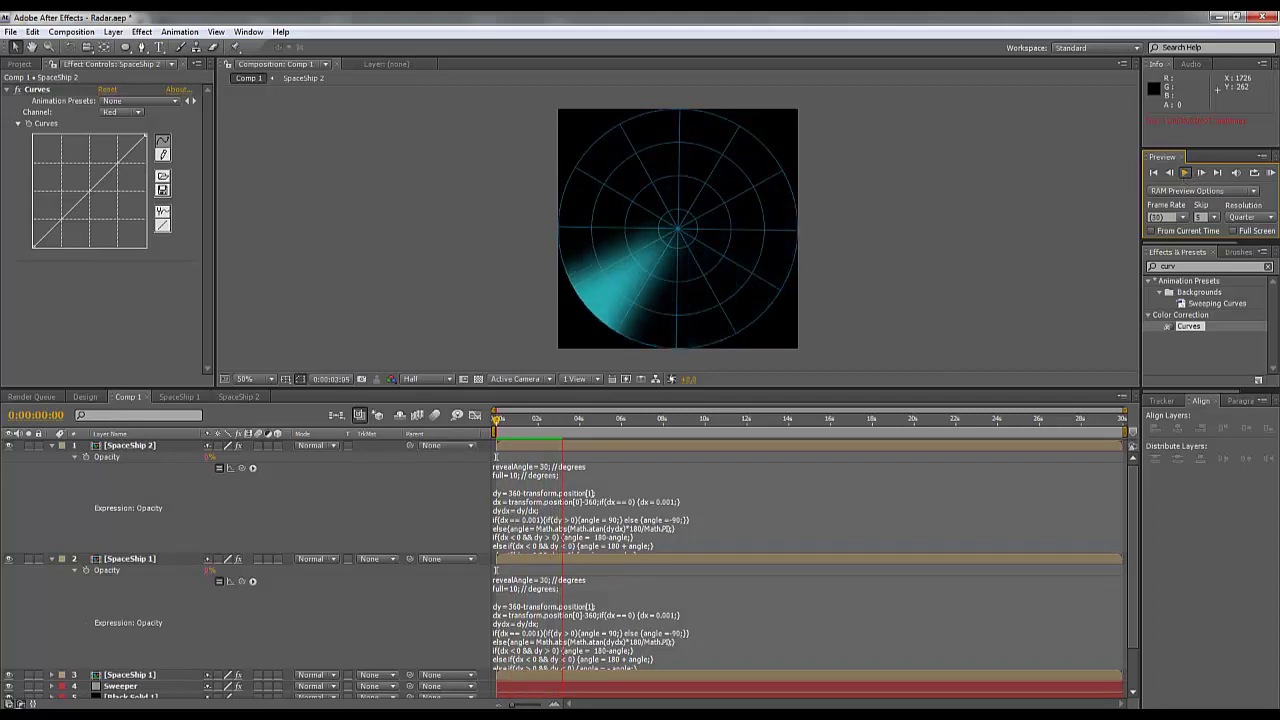
left_click(1185, 174)
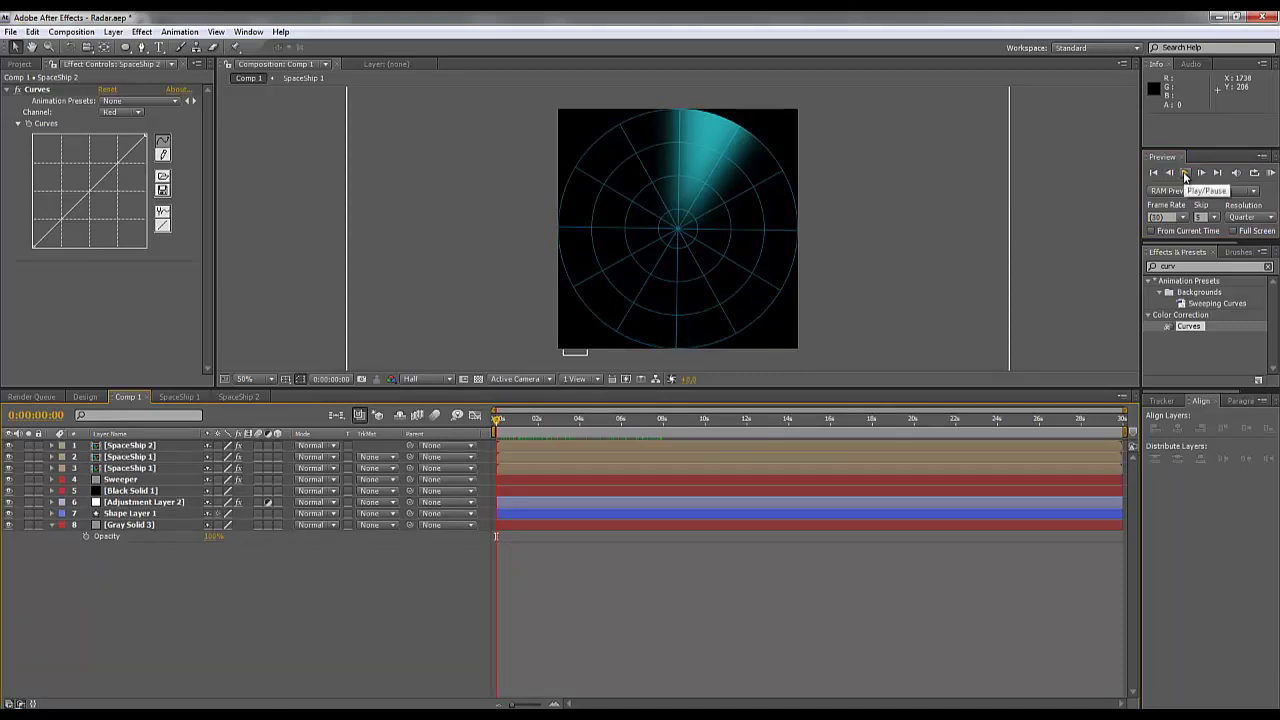
left_click(1185, 174)
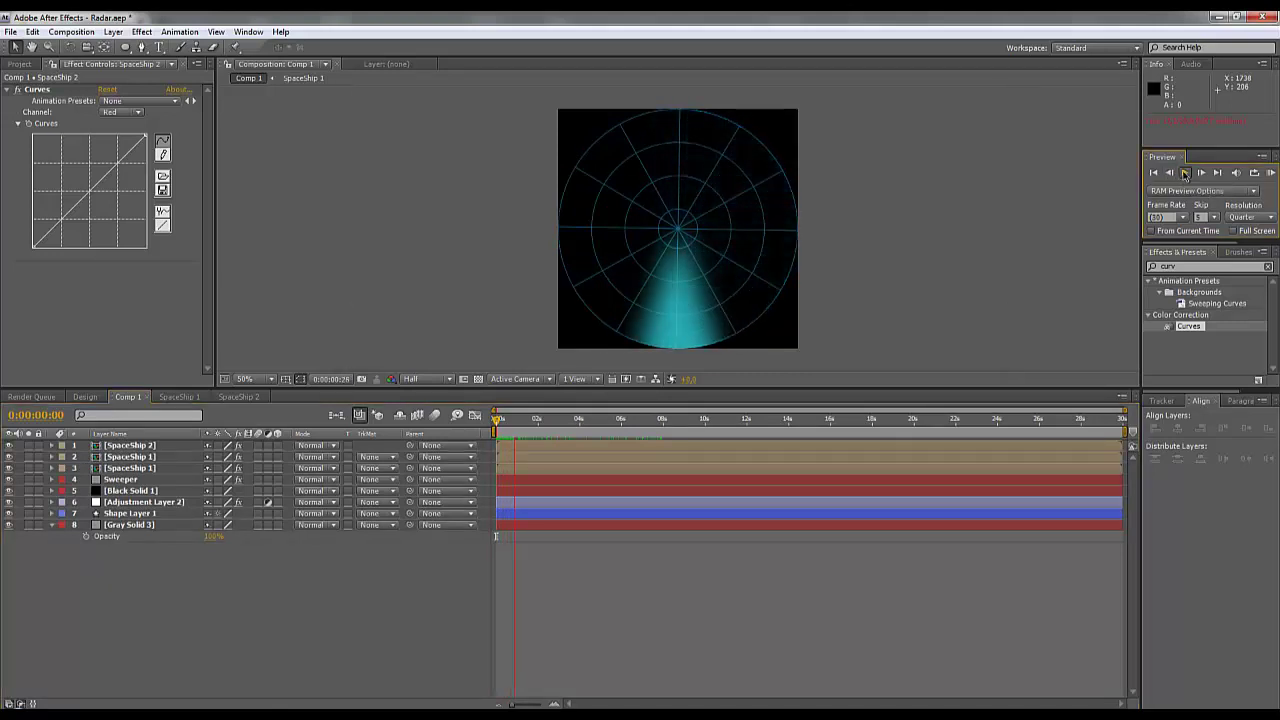